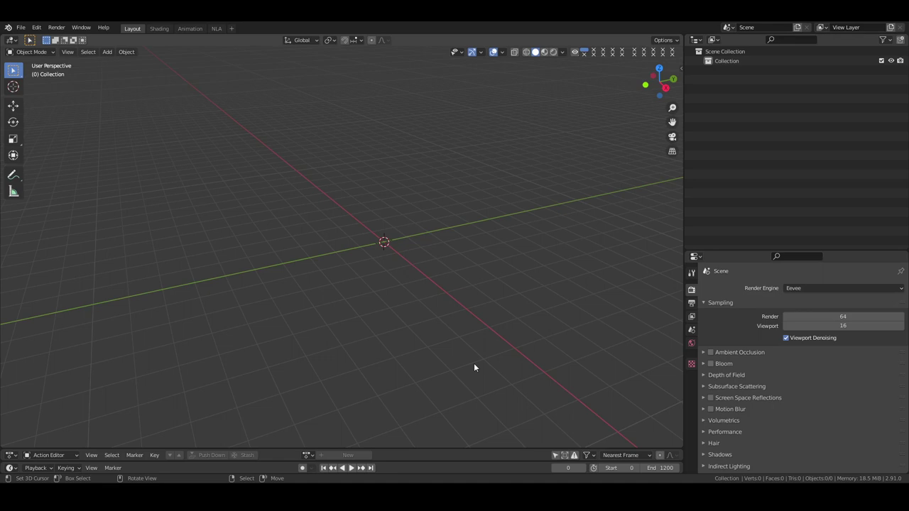
Step: Delete the empty Collection and make Scene Collection the active collection
key(shift)
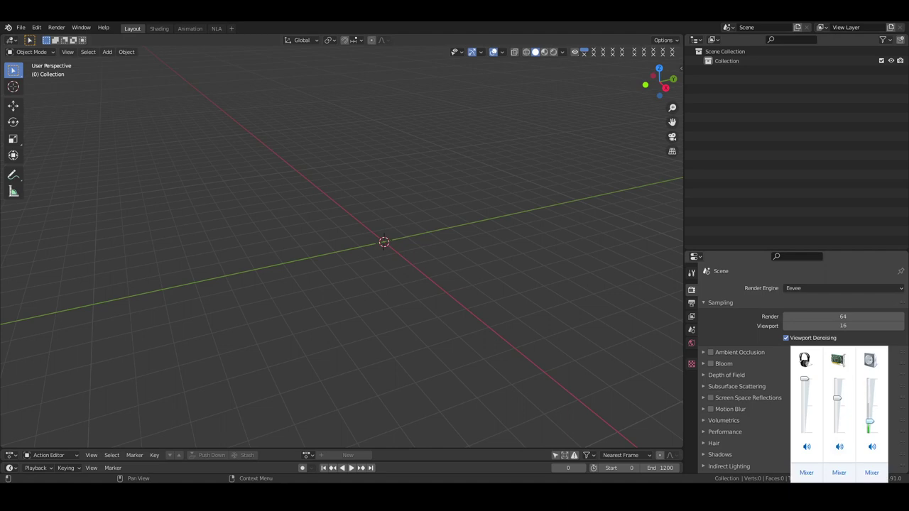
click(414, 299)
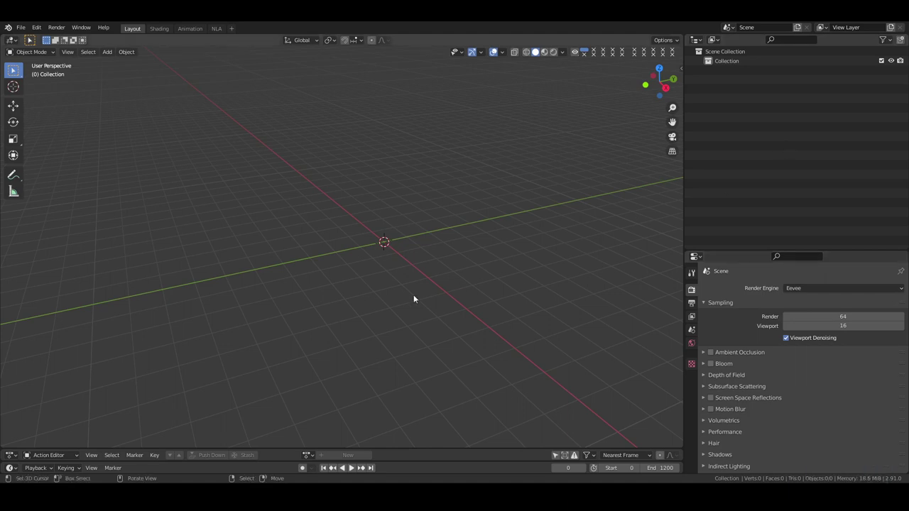
middle_drag(328, 280, 388, 260)
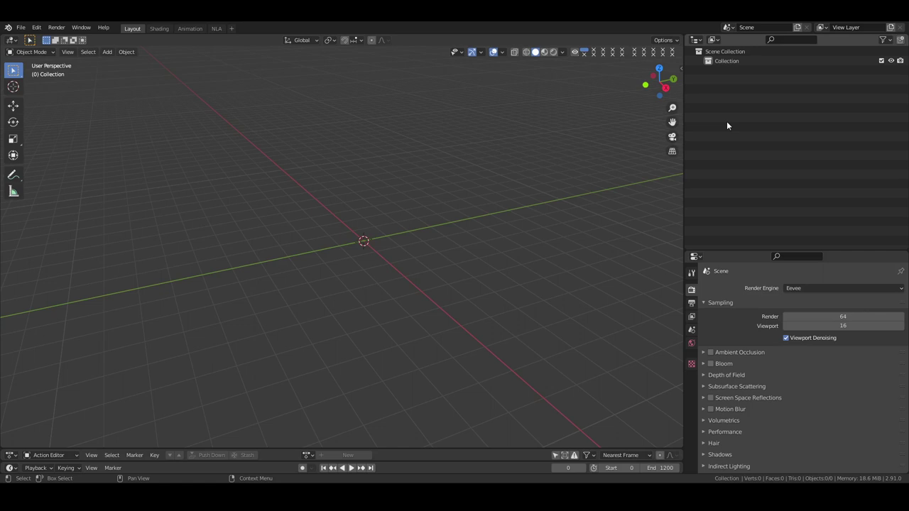
click(729, 62)
key(x)
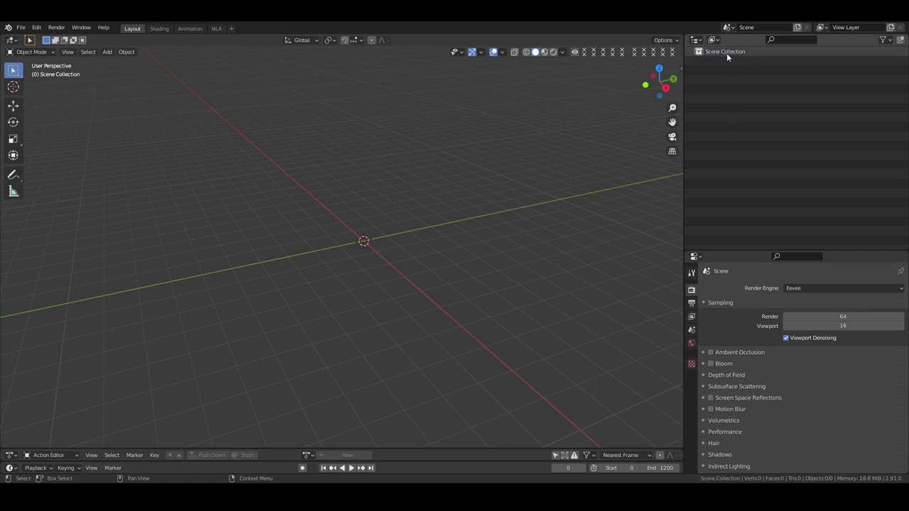
click(726, 53)
Step: Start a File > Append and browse to the ROD > CHARACTER FILES folder
click(21, 27)
click(36, 27)
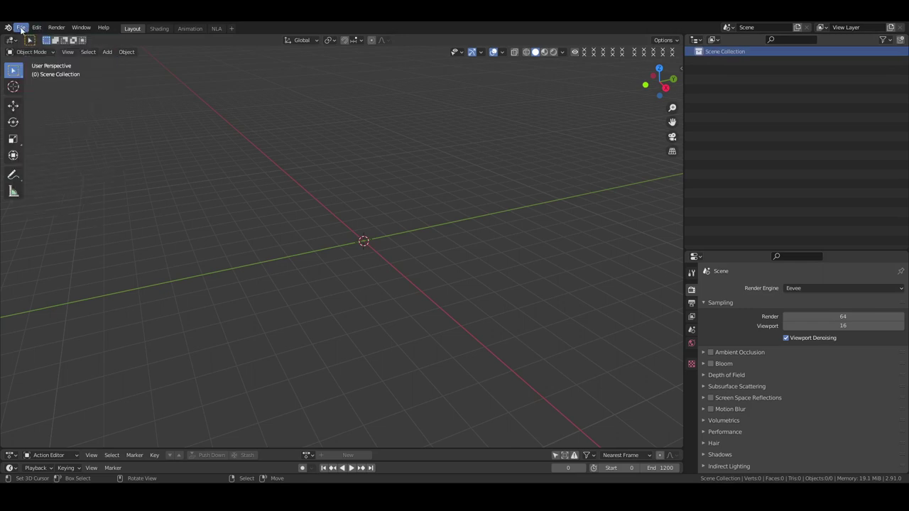
click(21, 29)
click(44, 133)
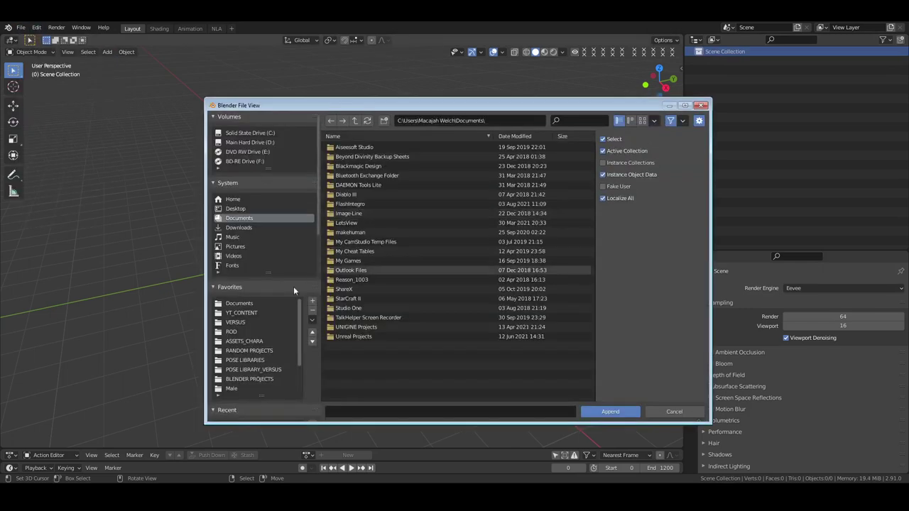
click(235, 332)
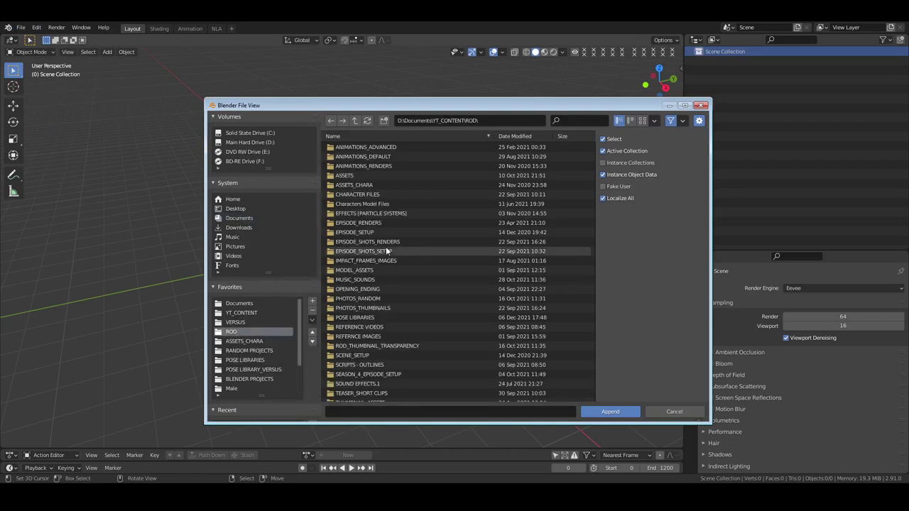
double_click(357, 194)
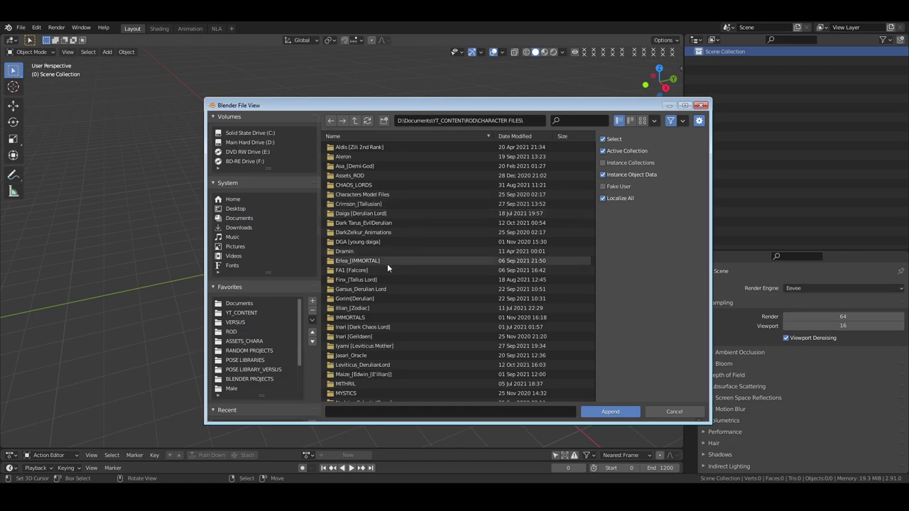
scroll(386, 263, down, 10)
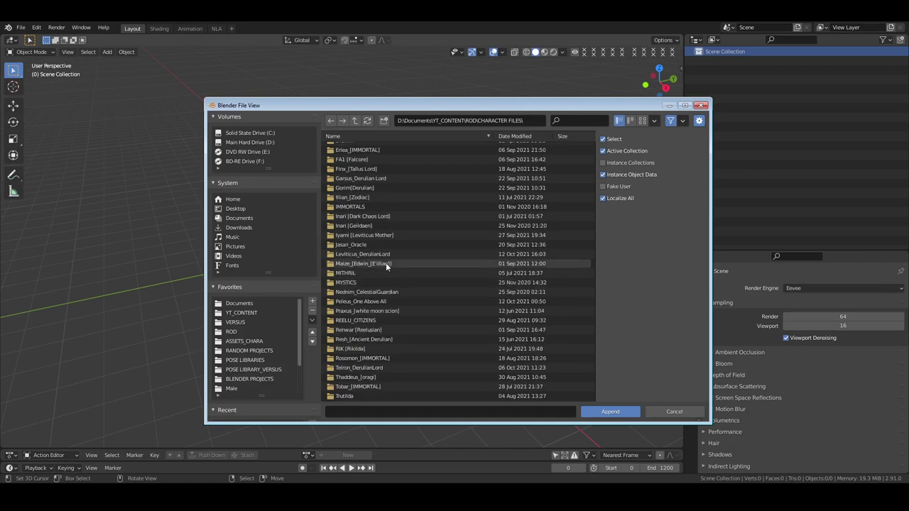
scroll(385, 262, up, 10)
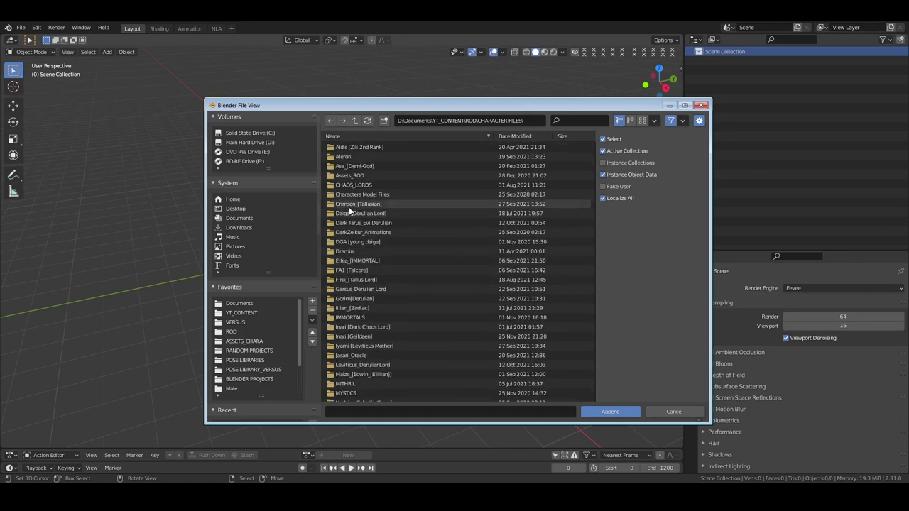
Step: Open Crimson.blend's collections and append CRIMSON_RED_2
double_click(349, 205)
double_click(346, 157)
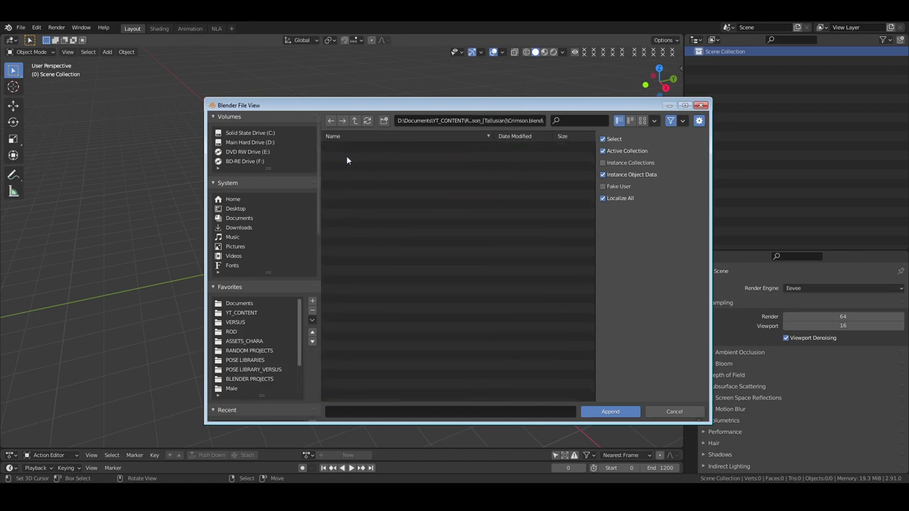
double_click(348, 185)
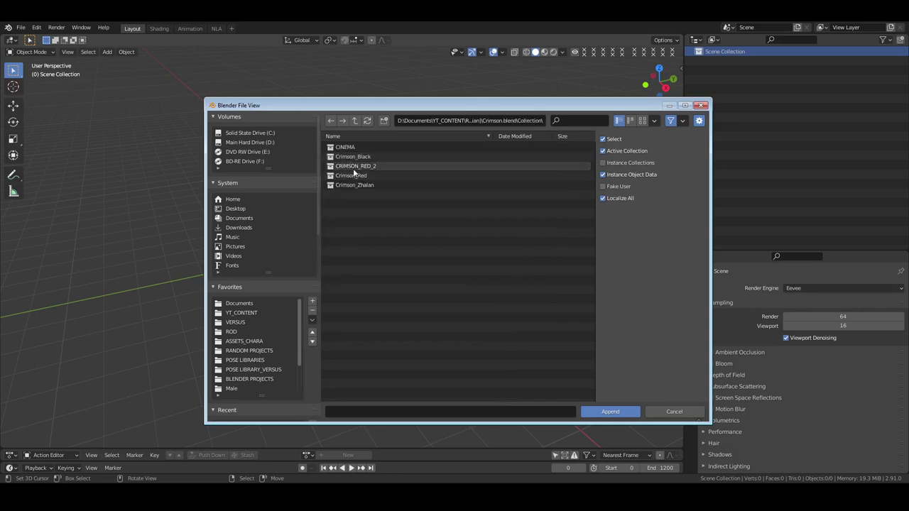
click(355, 166)
click(612, 413)
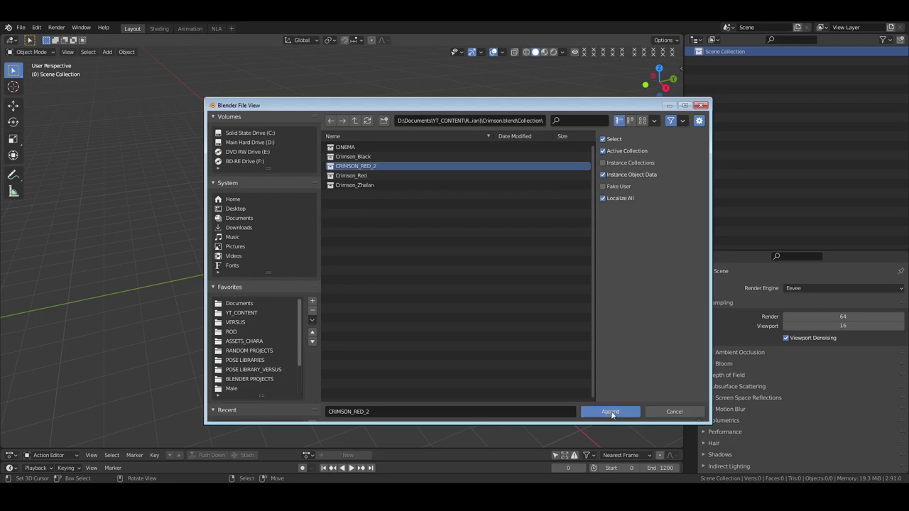
Step: Box-select and delete the 55 extra objects around the appended character
key(KP_Decimal)
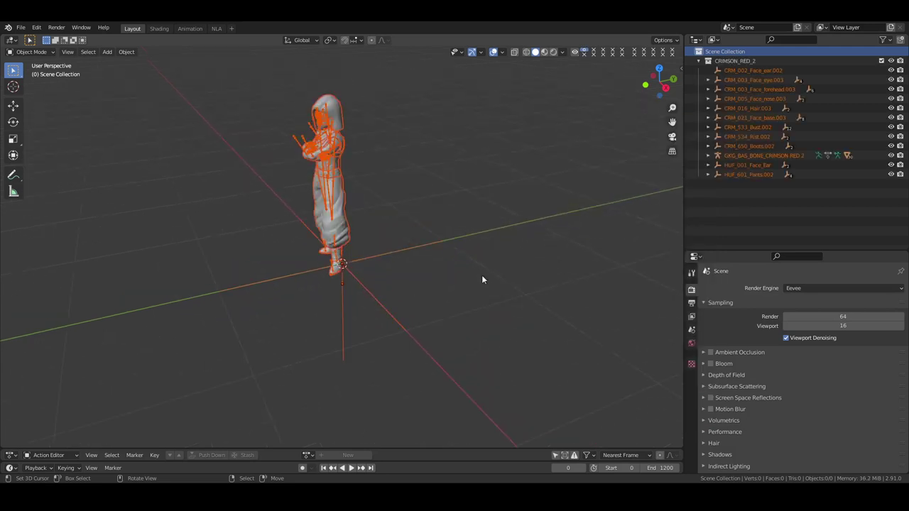
middle_drag(482, 280, 430, 209)
drag(398, 230, 441, 319)
key(x)
click(441, 319)
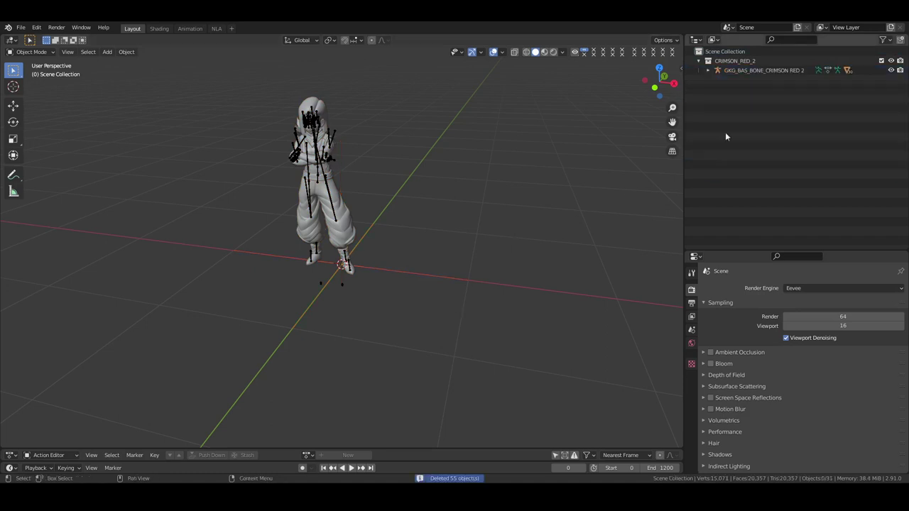
Step: Clear all pose bone transforms on the GKG_BAS_BONE_CRIMSON RED 2 rig to restore the T-pose
click(731, 70)
click(708, 70)
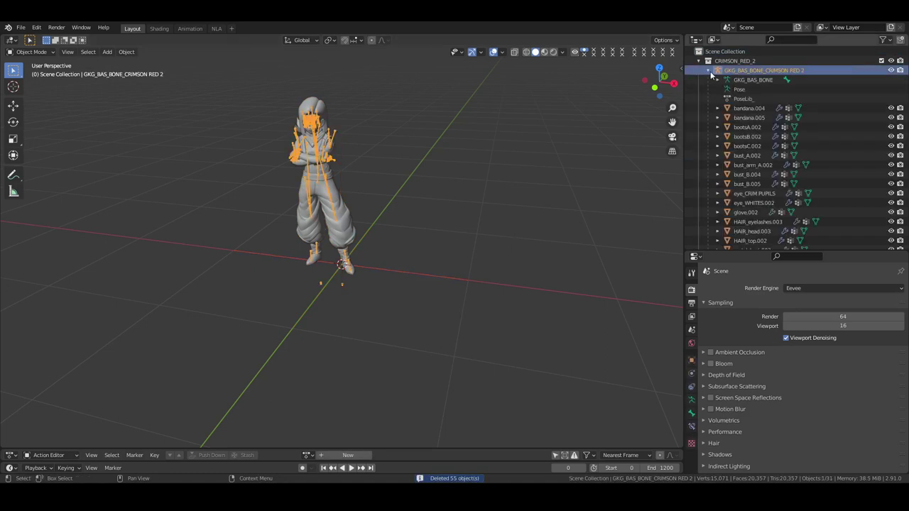
key(Tab)
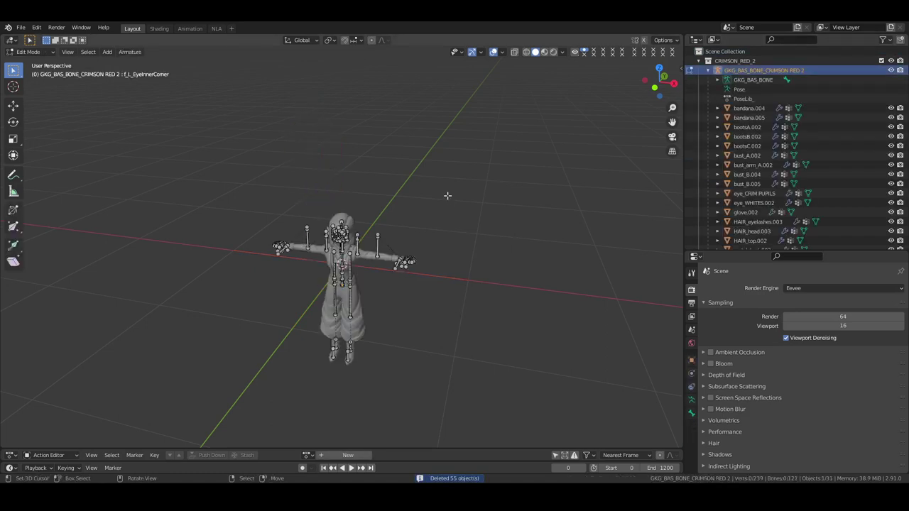
key(ctrl+Tab)
key(a)
key(alt+r)
key(alt+g)
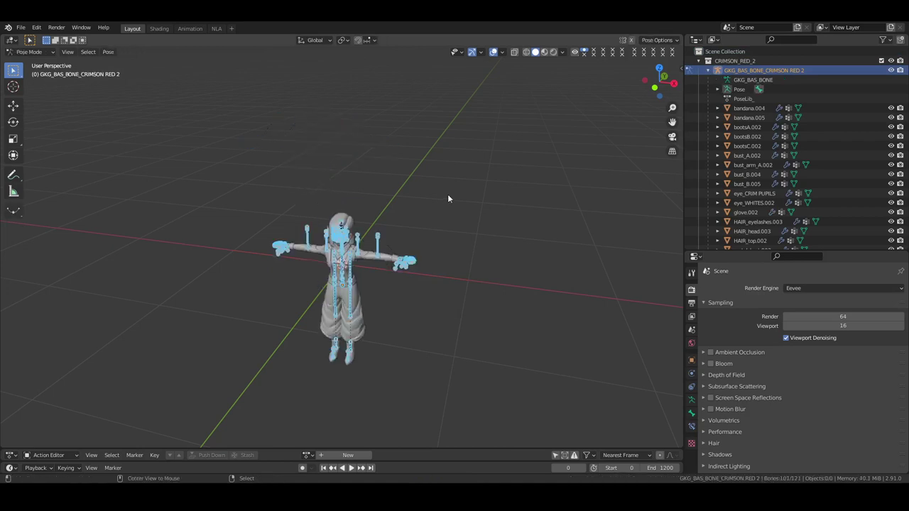
key(alt+a)
Step: Back in Object Mode, move the character up so its feet rest on the origin
key(ctrl+Tab)
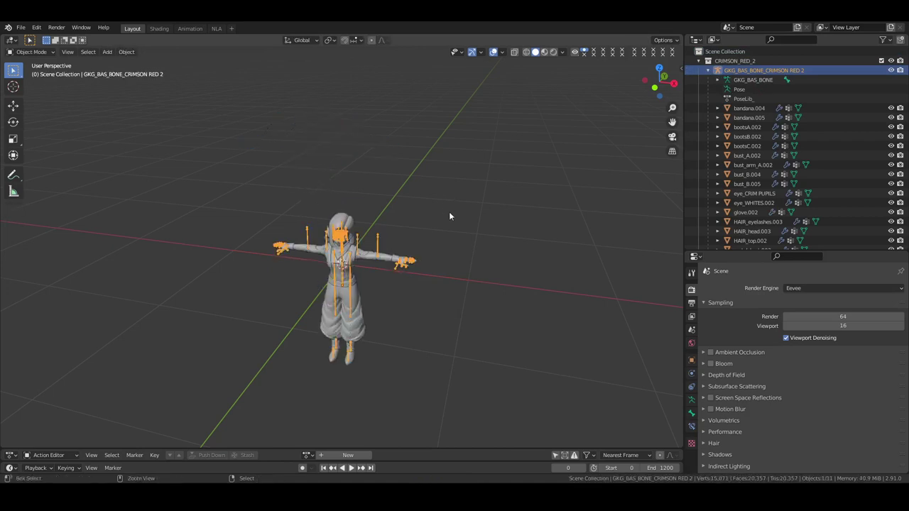
key(KP_1)
key(g)
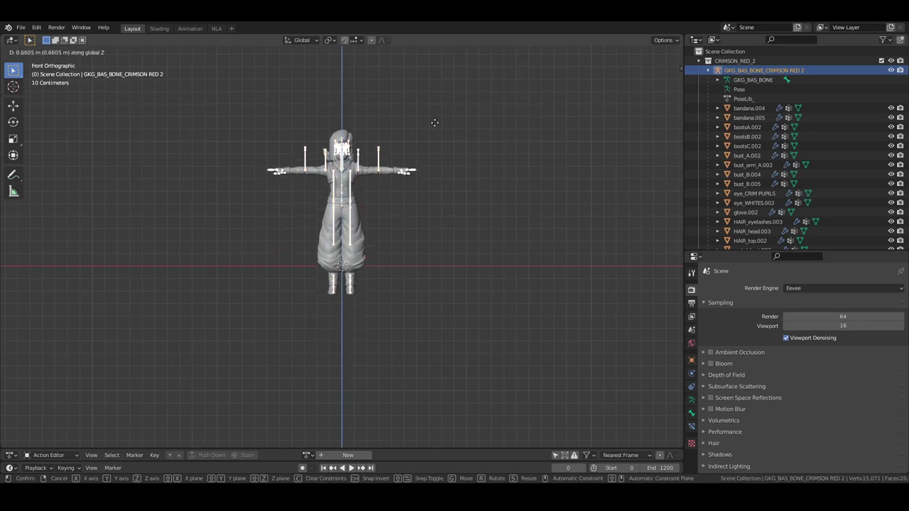
click(446, 141)
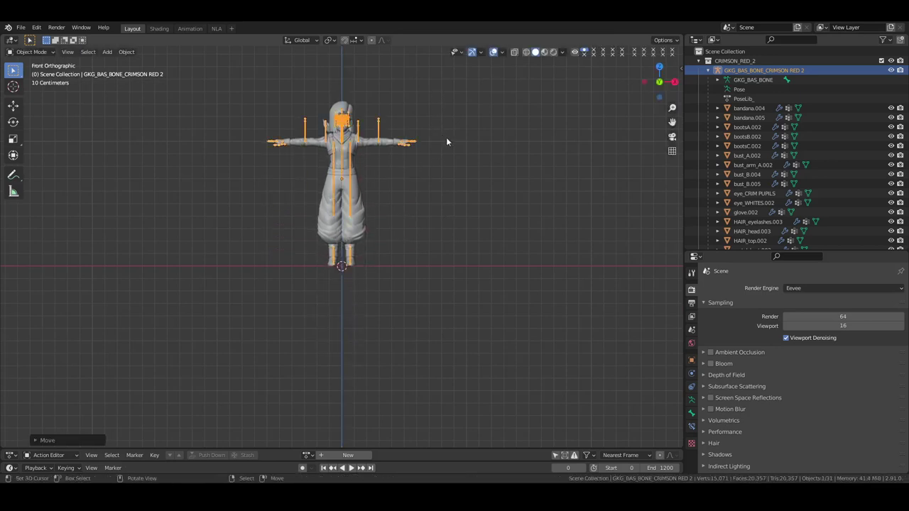
scroll(744, 205, down, 1)
Step: Brighten the mouth.002 material's base colour to a lighter pink (value 0.778)
click(744, 203)
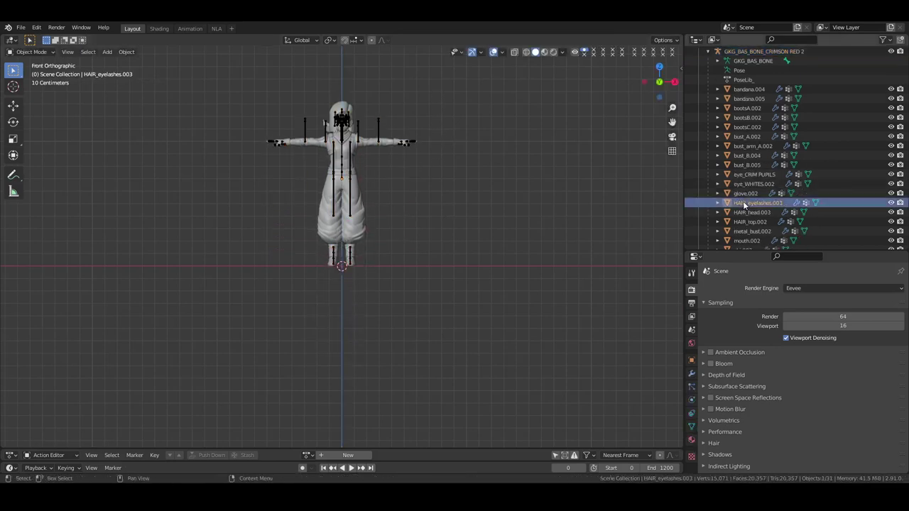
scroll(742, 203, down, 3)
click(745, 184)
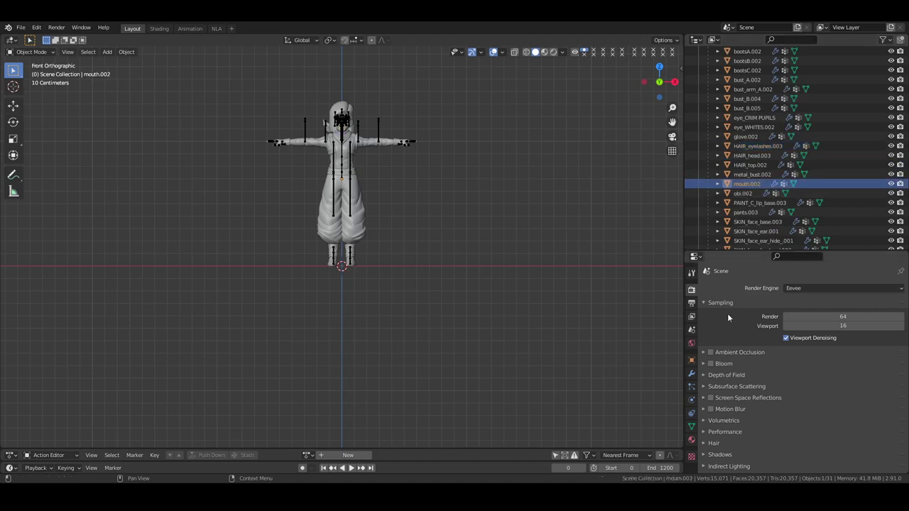
click(692, 440)
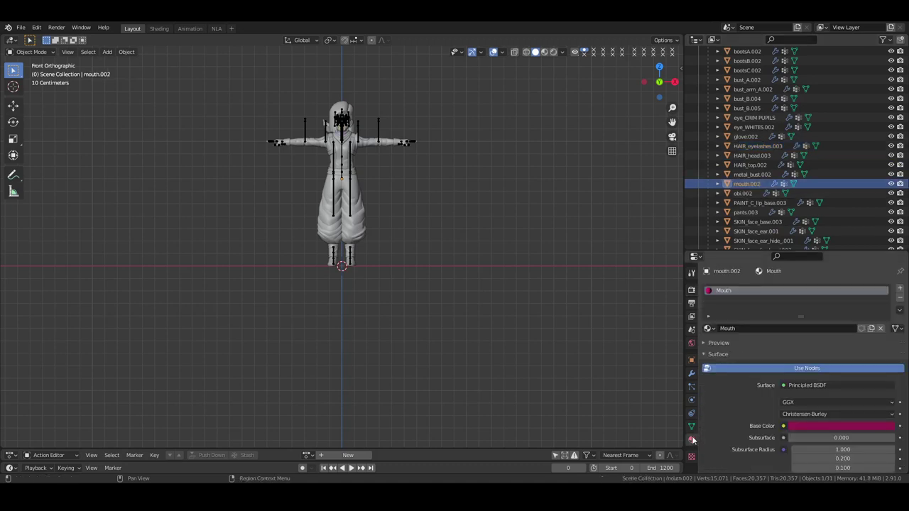
click(827, 425)
drag(835, 402, 851, 403)
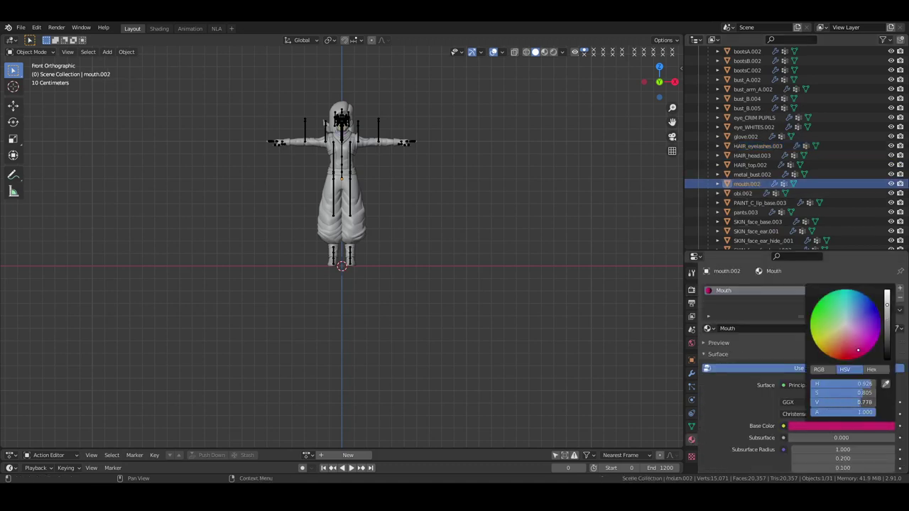
click(866, 343)
scroll(753, 178, down, 3)
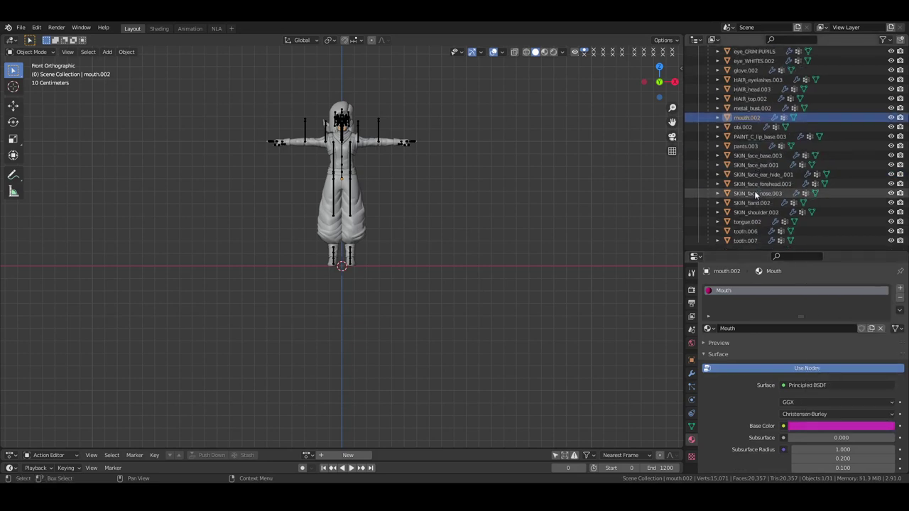
Step: Change the tongue.002 base colour to a lighter pink
click(746, 221)
click(823, 424)
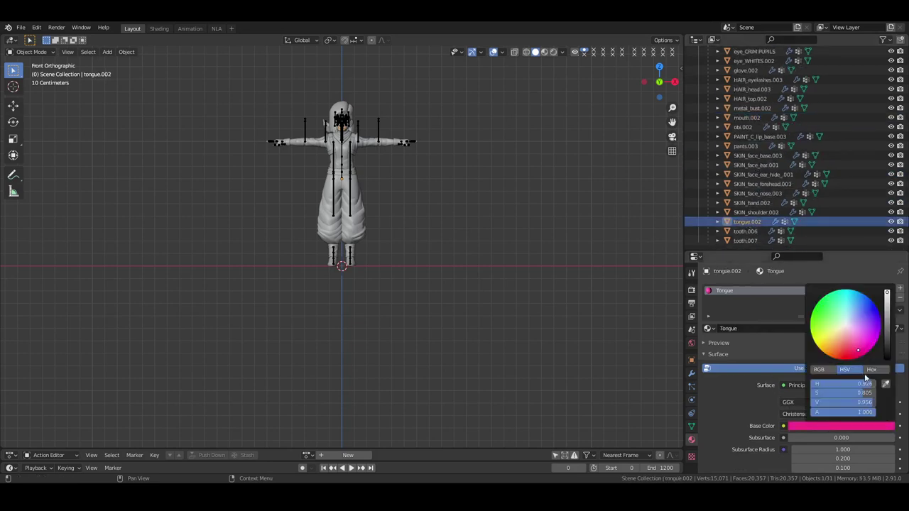
click(859, 337)
Step: Set the tooth.006 material's Emission Strength to 1.000
click(744, 232)
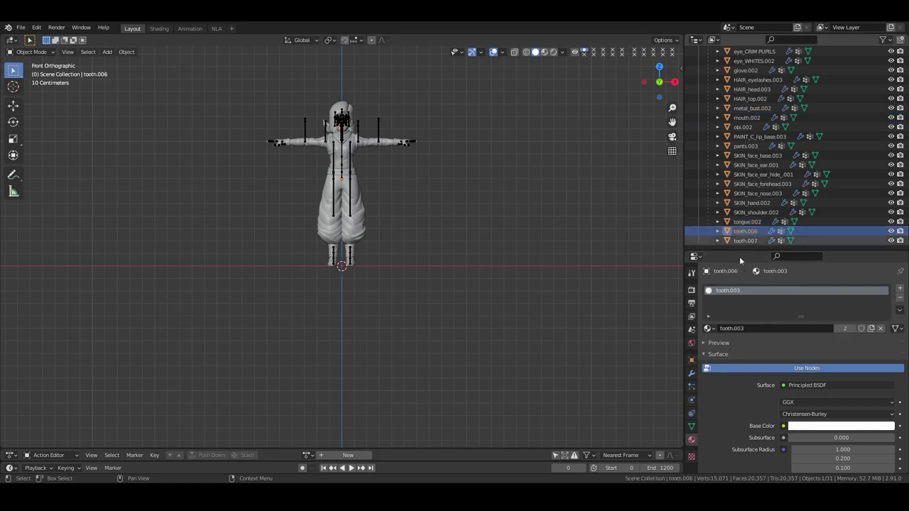
scroll(762, 393, down, 8)
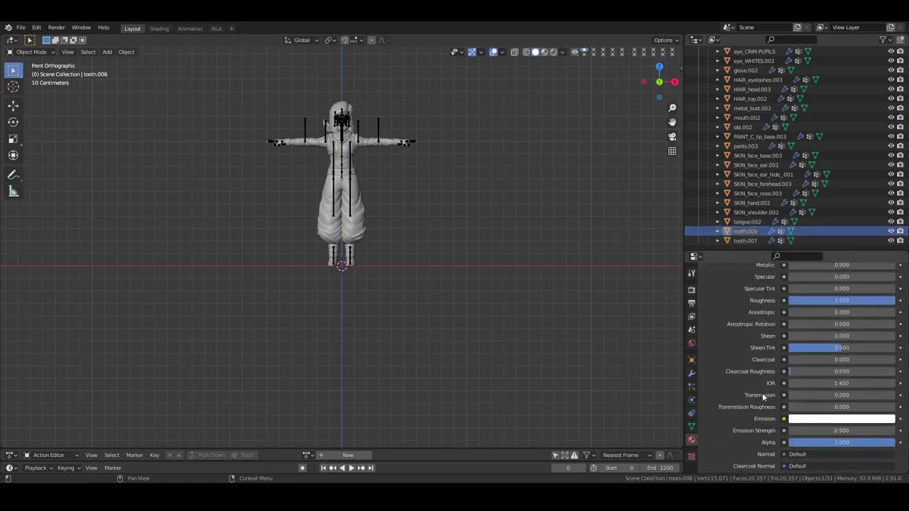
click(842, 431)
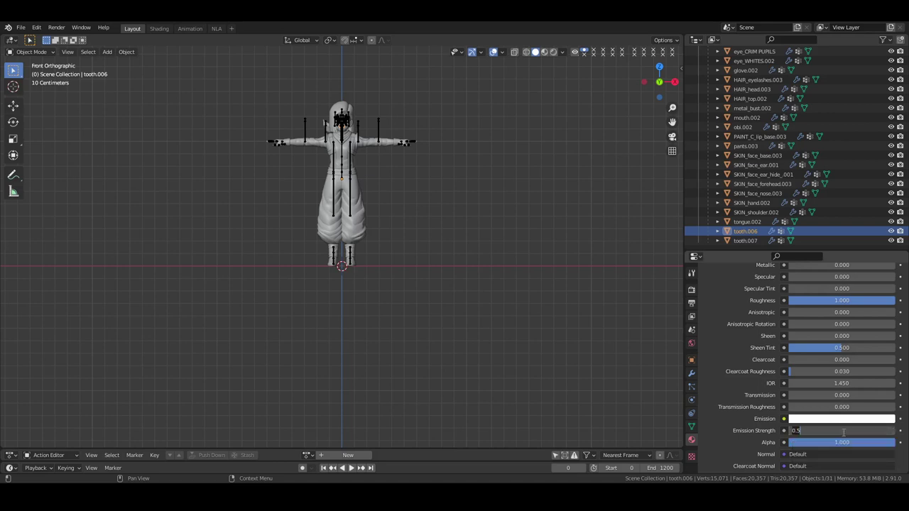
text(1)
key(Return)
Step: Dim the tooth's emission colour to value 0.5, then deselect everything
click(855, 419)
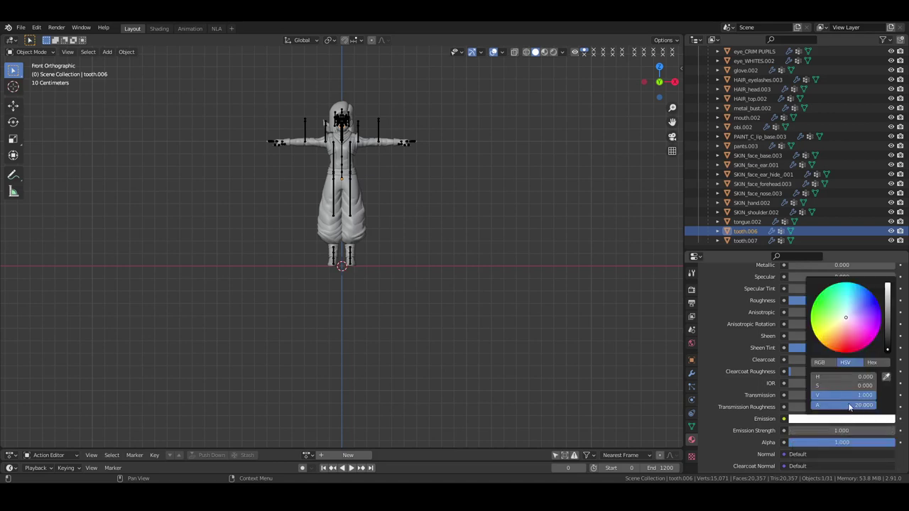
click(845, 396)
text(0.5)
key(Return)
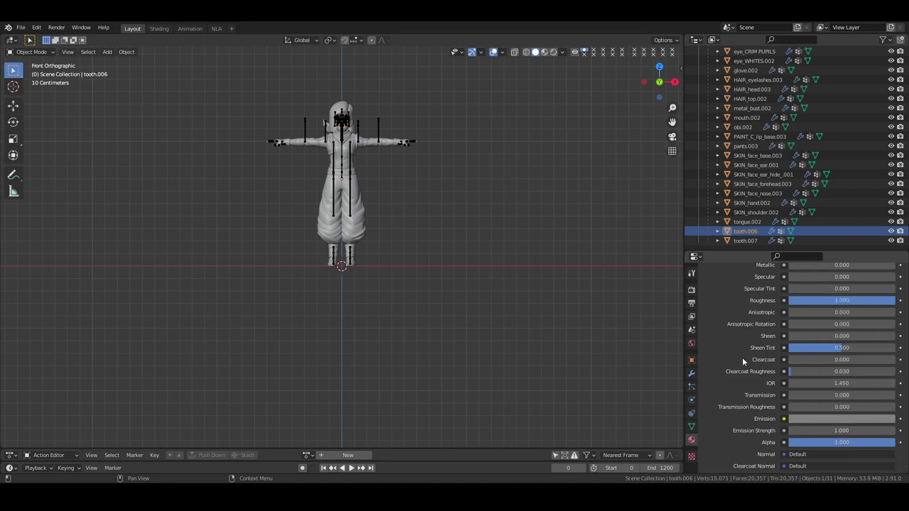
click(746, 241)
click(746, 231)
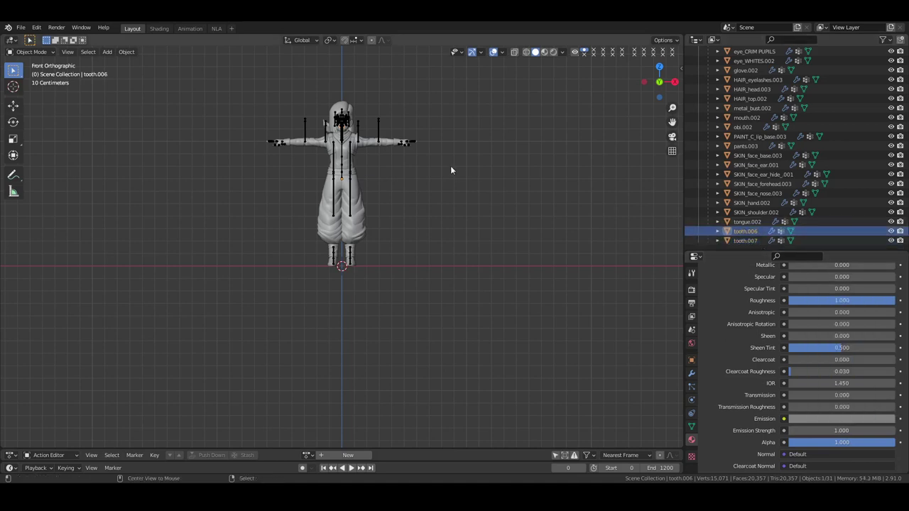
click(450, 166)
Step: Select the GKG_BAS_BONE_CRIMSON RED 2 armature and show its skeleton settings
middle_drag(450, 166, 482, 221)
scroll(781, 118, up, 5)
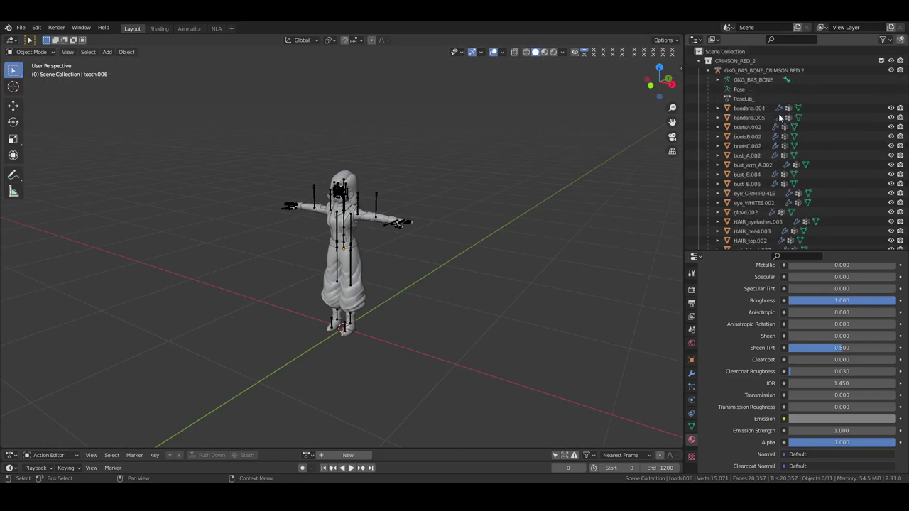
click(699, 61)
middle_drag(369, 229, 380, 229)
click(380, 229)
scroll(378, 224, up, 3)
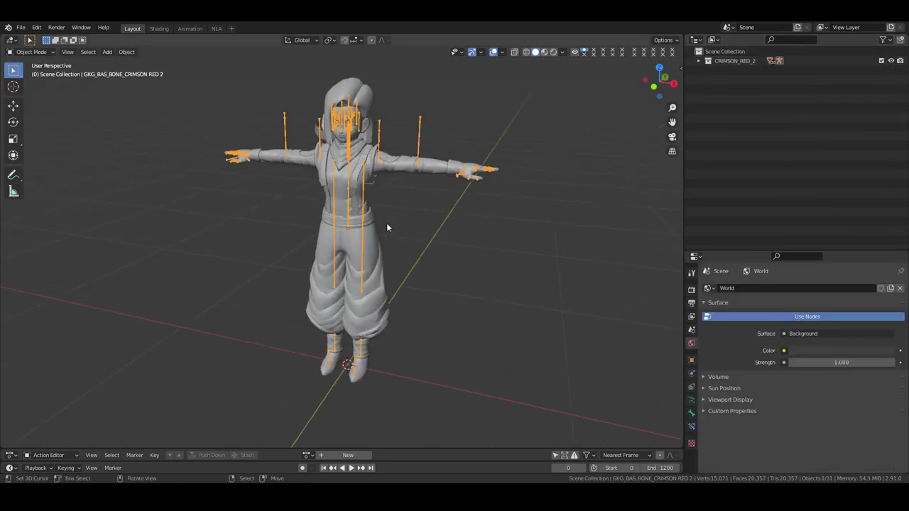
click(691, 399)
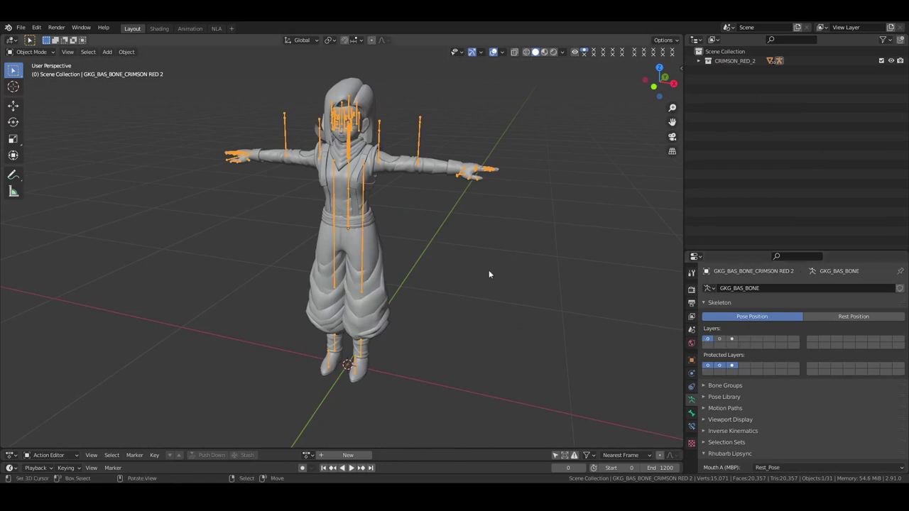
Step: Toggle the bone layers back to layer 1 and put the armature into Pose Mode
middle_drag(488, 270, 451, 239)
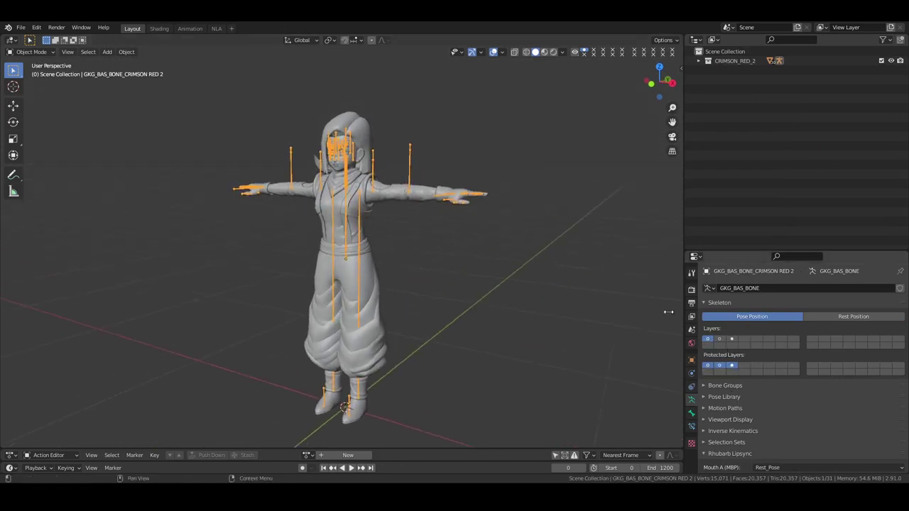
click(719, 340)
click(731, 340)
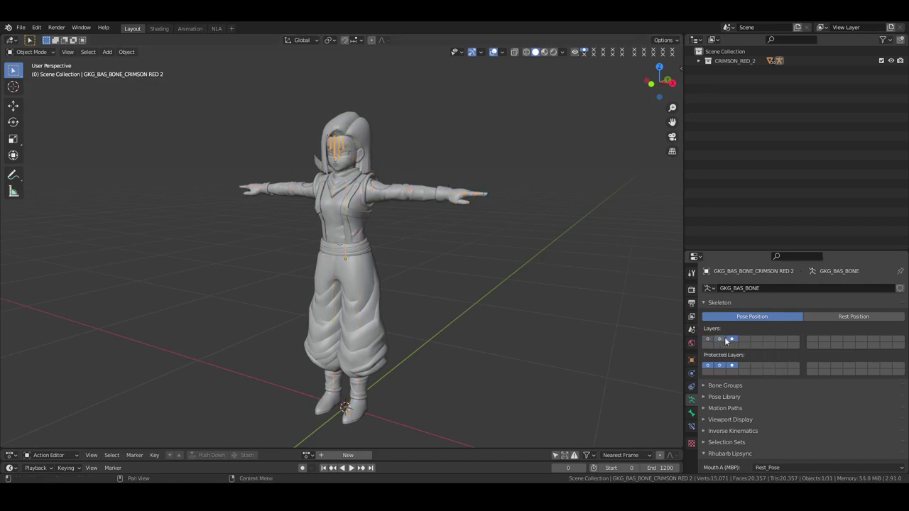
shift+click(719, 339)
click(731, 339)
click(707, 340)
middle_drag(632, 312, 438, 282)
scroll(426, 249, down, 3)
key(ctrl+Tab)
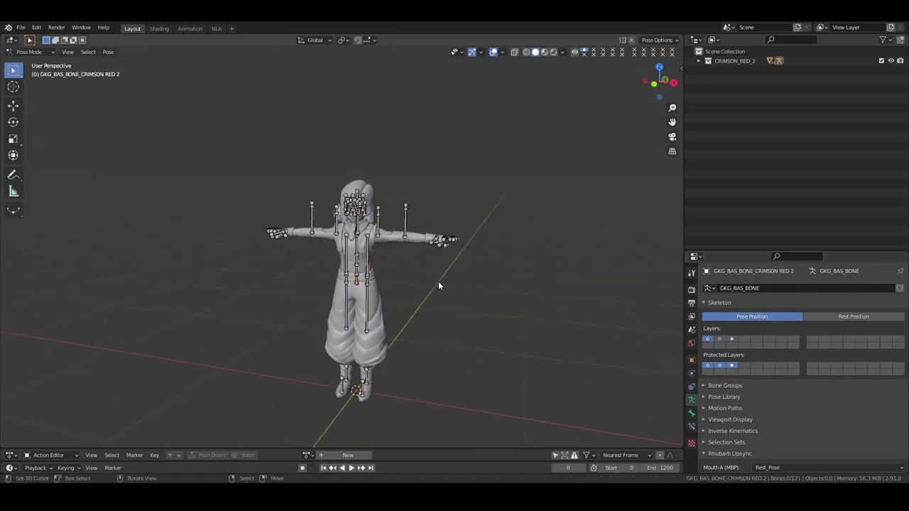
Step: Return the armature to Object Mode and start an FBX import
key(ctrl+Tab)
click(21, 27)
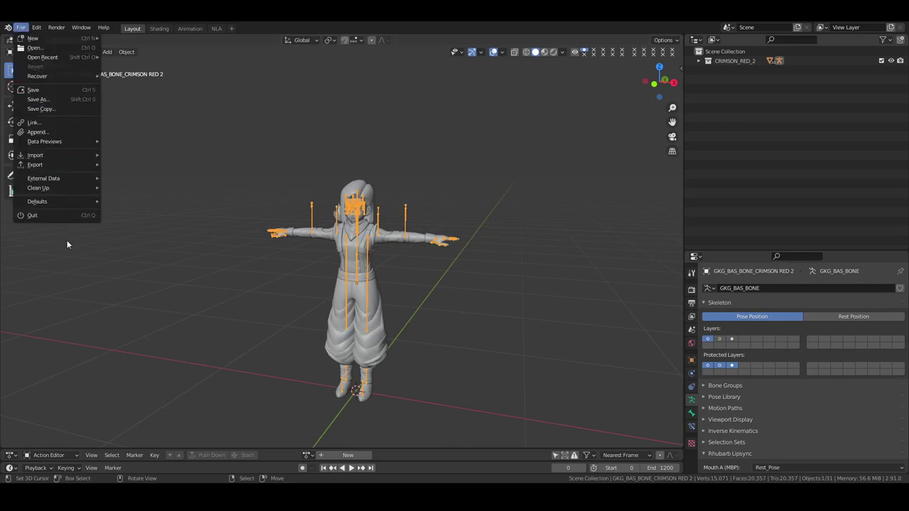
click(21, 27)
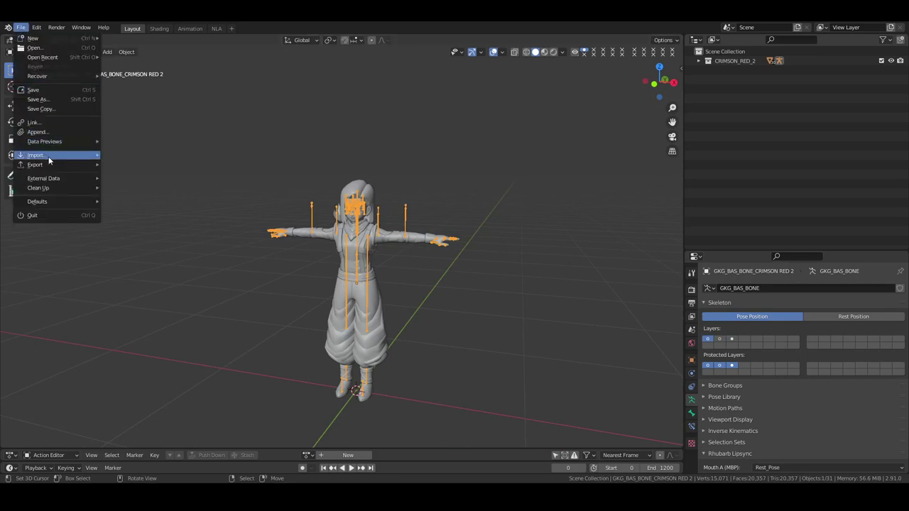
mouse_move(48, 161)
click(127, 203)
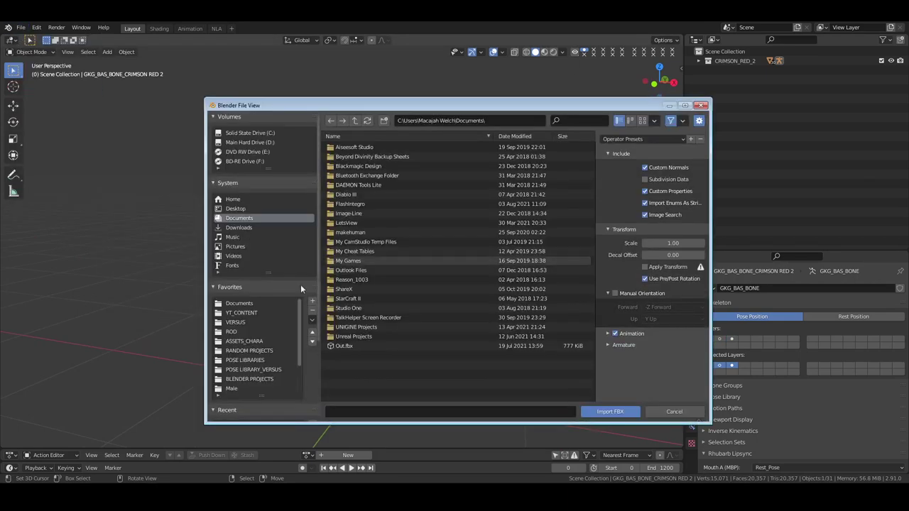
Step: Browse from the ROD favourite into CHARACTER FILES > Assets_ROD
click(232, 332)
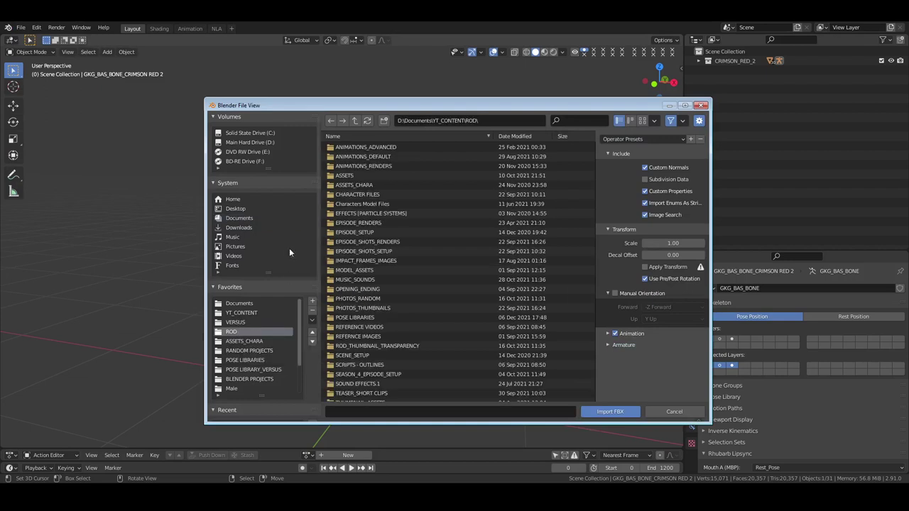
click(362, 157)
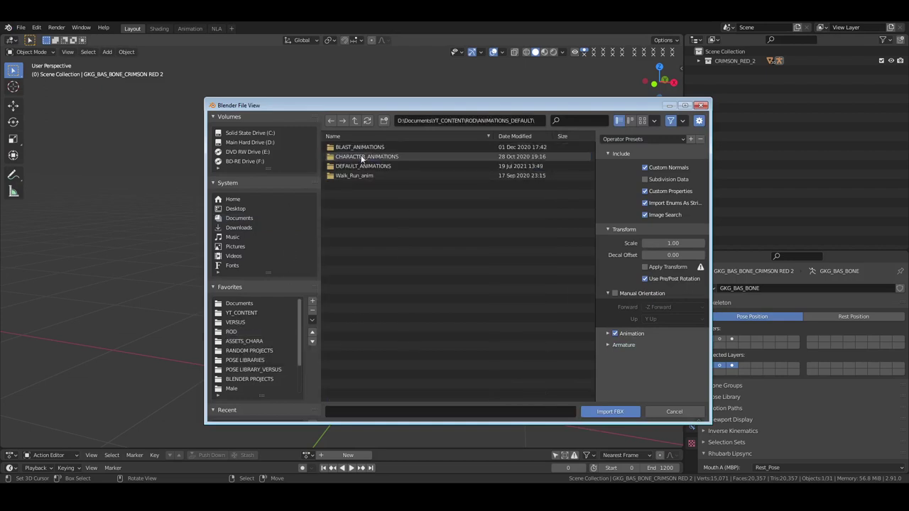
double_click(362, 157)
click(355, 120)
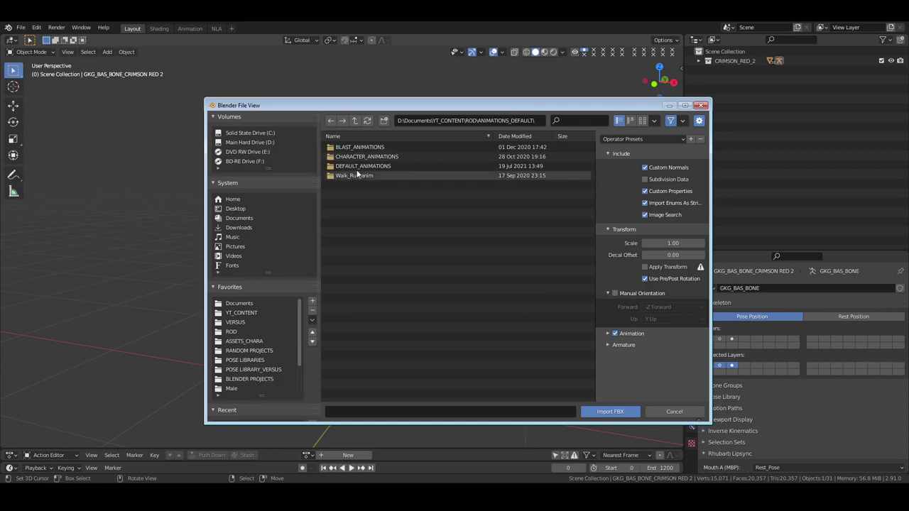
click(235, 331)
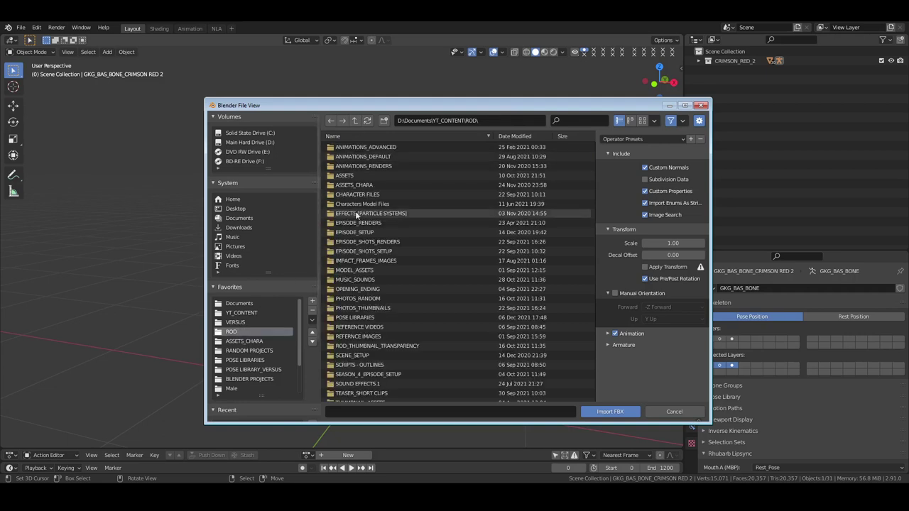
double_click(359, 204)
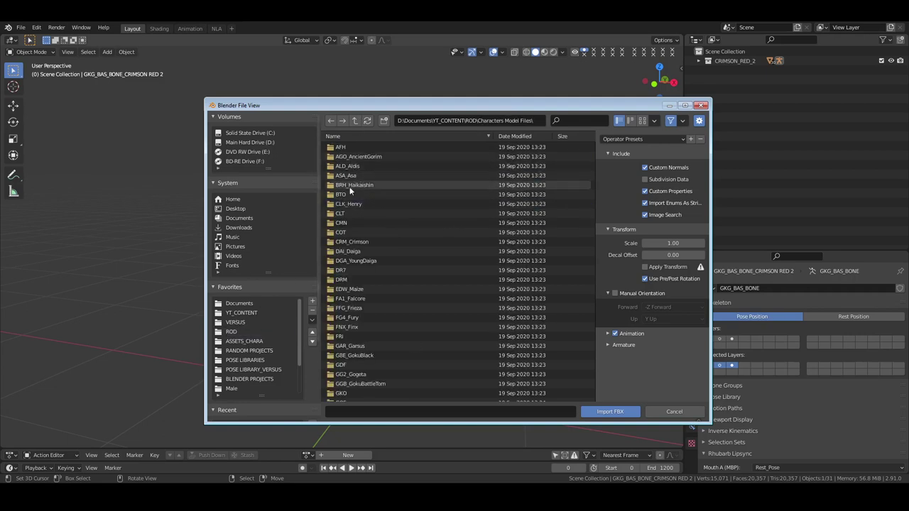
click(355, 120)
double_click(354, 201)
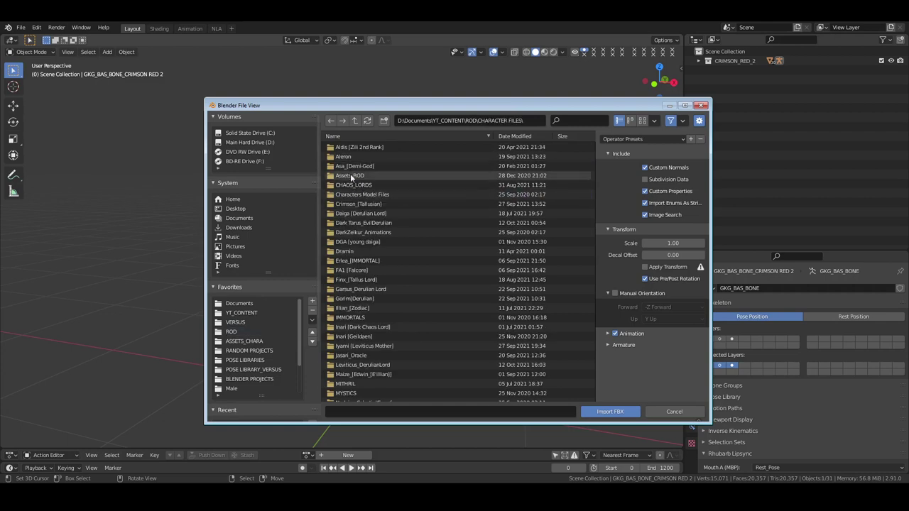
double_click(351, 176)
Step: Open Animations > Basic_Animations > CMN_Common_Male_Female > FBX Animations to list its .fbx files
double_click(350, 173)
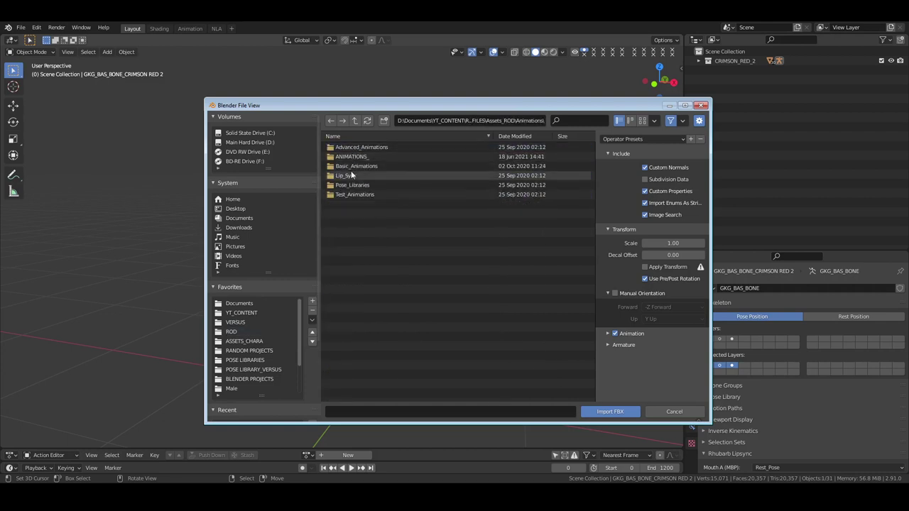
double_click(351, 168)
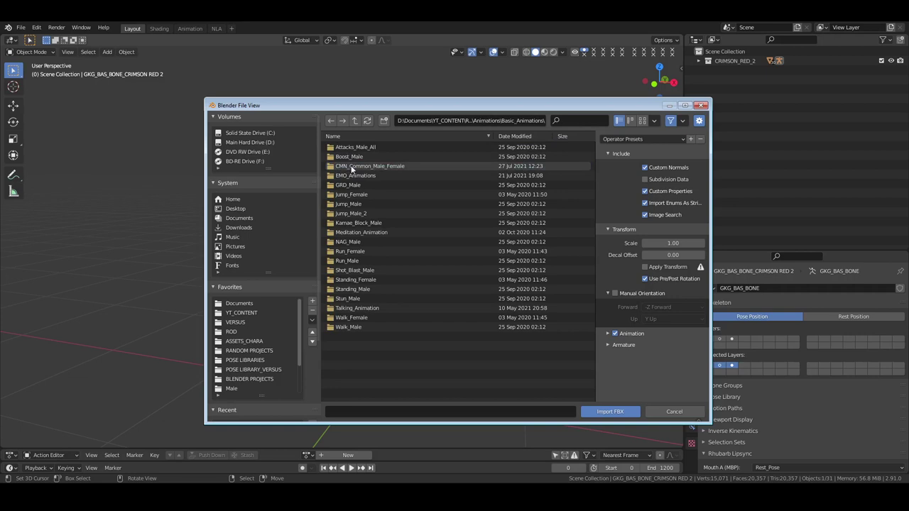
double_click(351, 166)
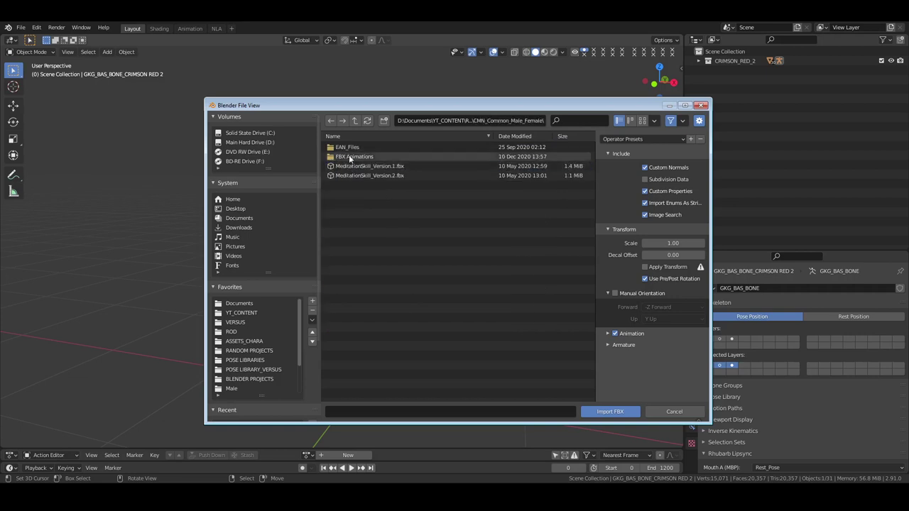
click(352, 157)
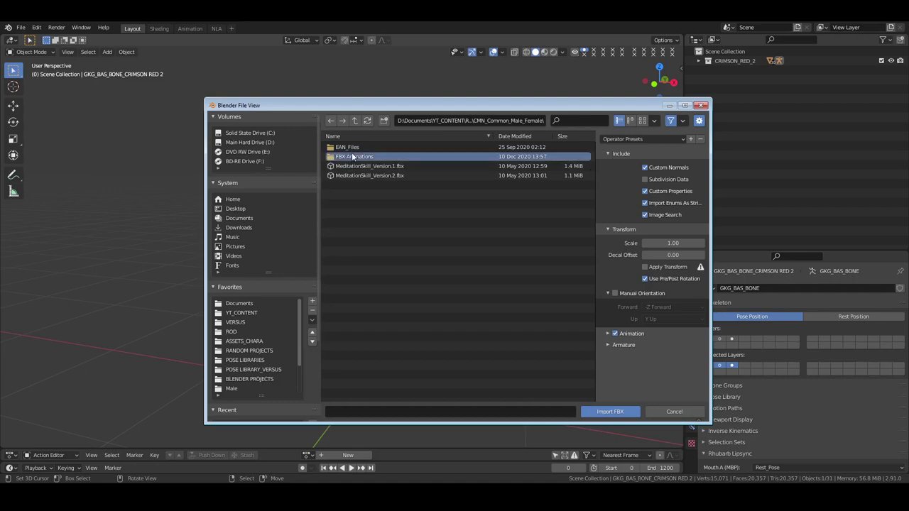
double_click(352, 157)
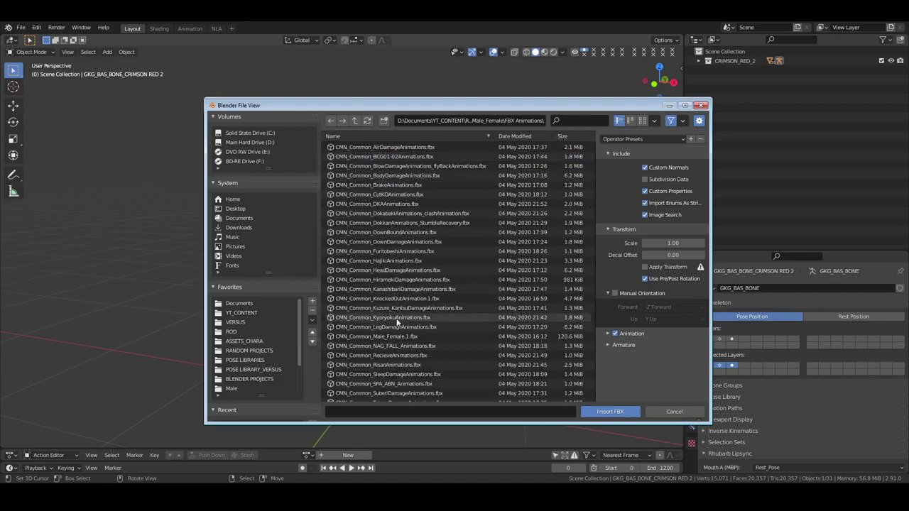
scroll(400, 319, down, 2)
scroll(398, 322, up, 1)
scroll(397, 321, down, 3)
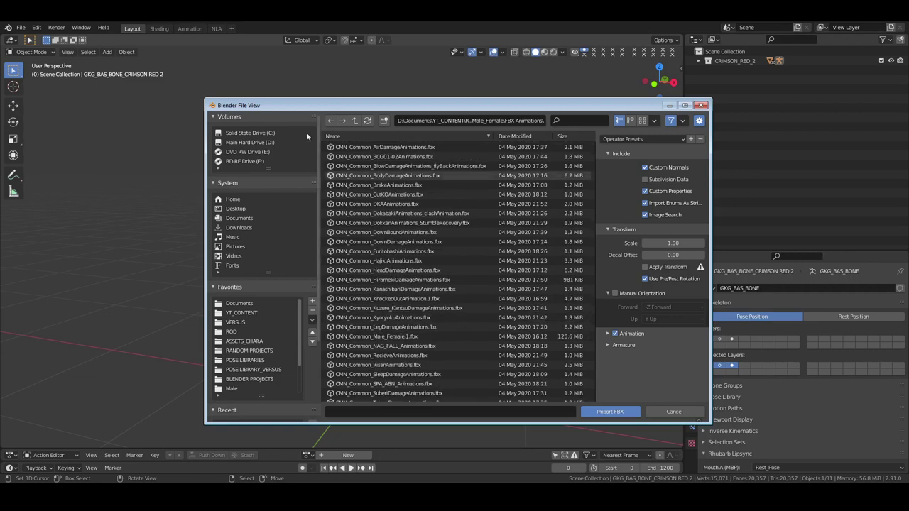
Step: From Basic_Animations, open Standing_Male and import BeerusStandingAnimationShortened.fbx
click(355, 120)
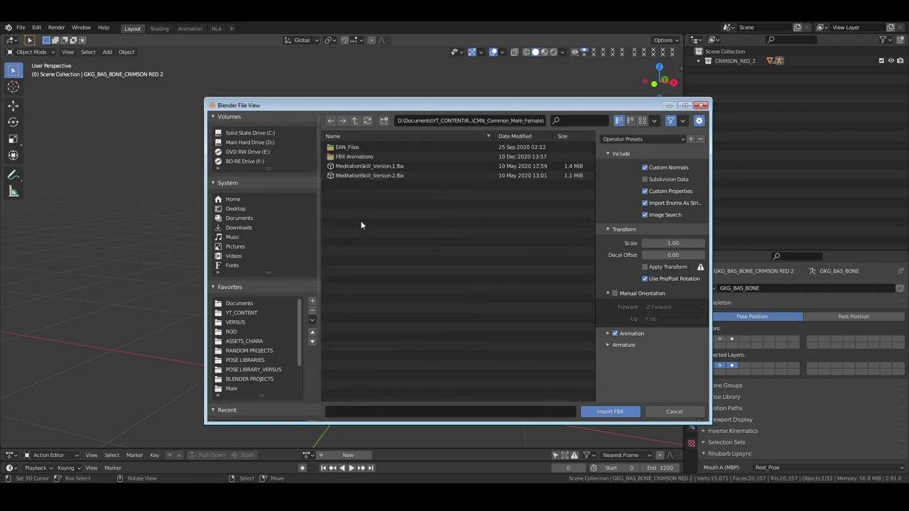
click(356, 121)
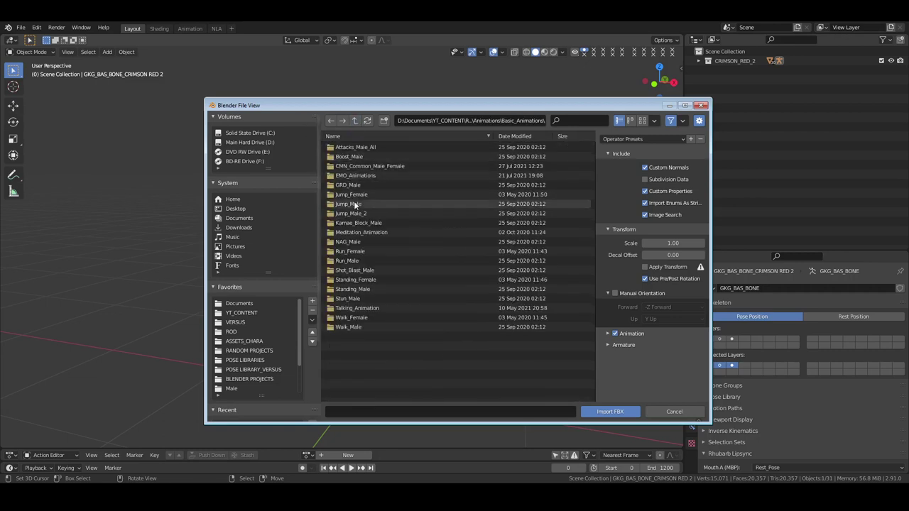
double_click(349, 288)
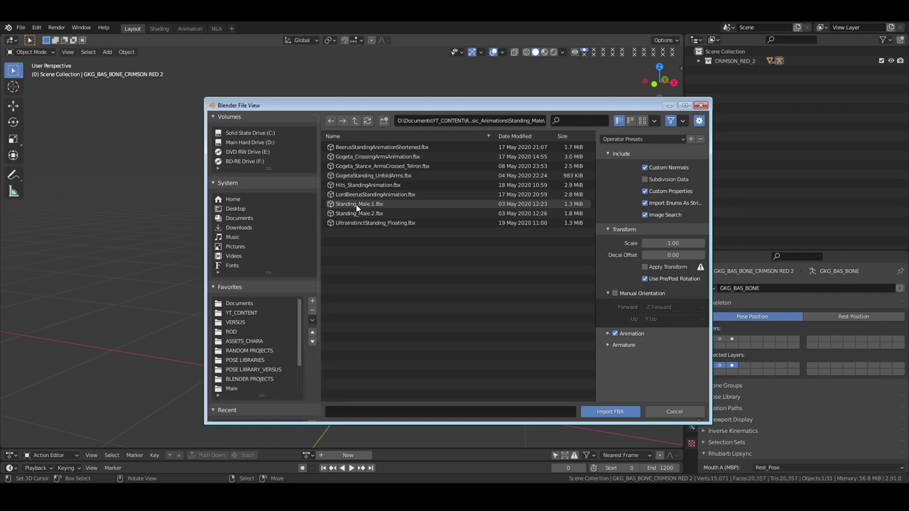
click(377, 148)
click(610, 412)
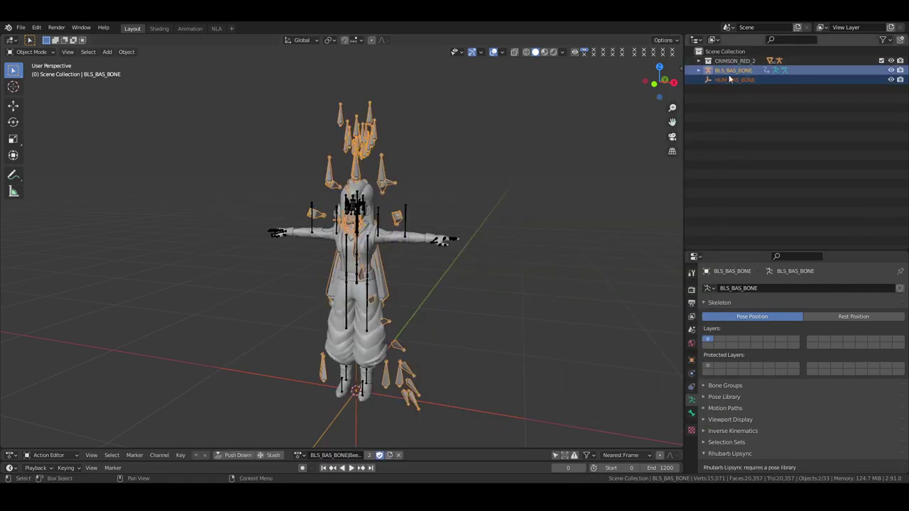
Step: Create a new collection in the scene named ANIMATIONS
right_click(728, 57)
click(730, 57)
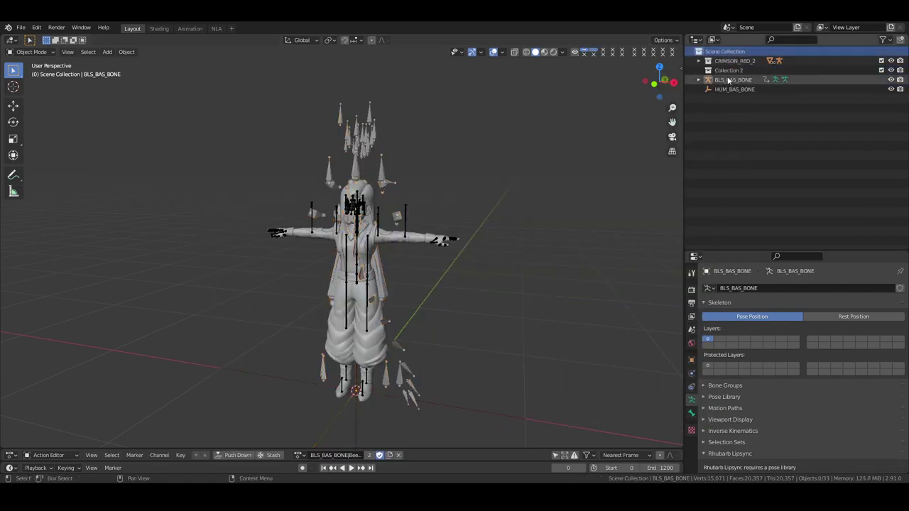
click(728, 71)
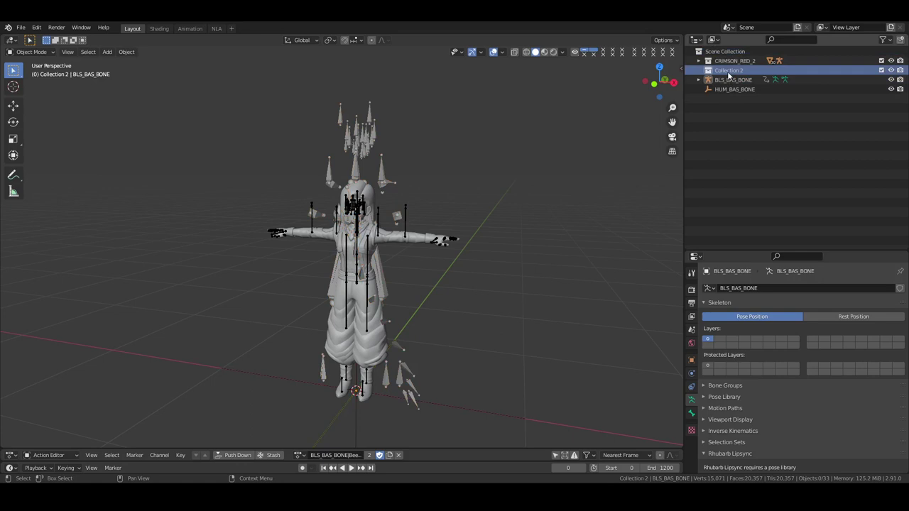
double_click(728, 71)
text(ANIMATIONS)
key(Return)
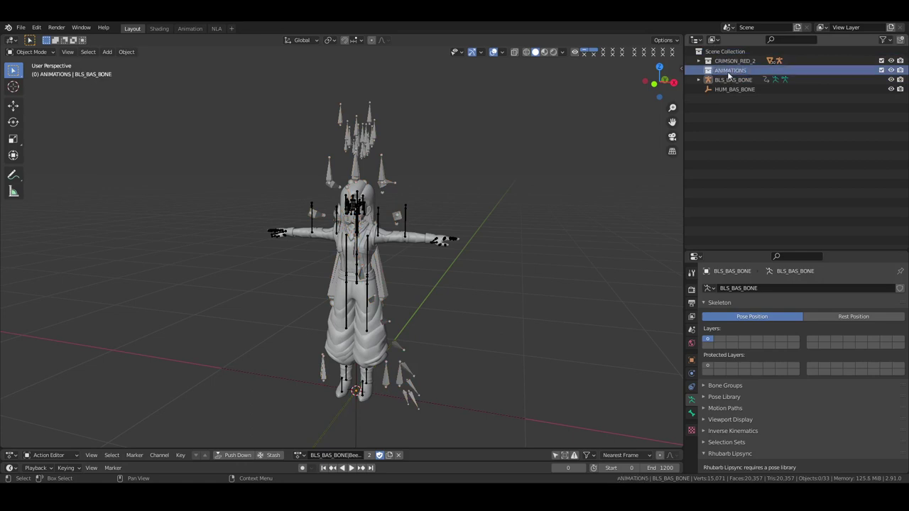
Step: Move both imported armatures into ANIMATIONS, delete HUM_BAS_BONE, and select BLS_BAS_BONE
drag(724, 132, 742, 71)
middle_drag(539, 277, 428, 283)
key(x)
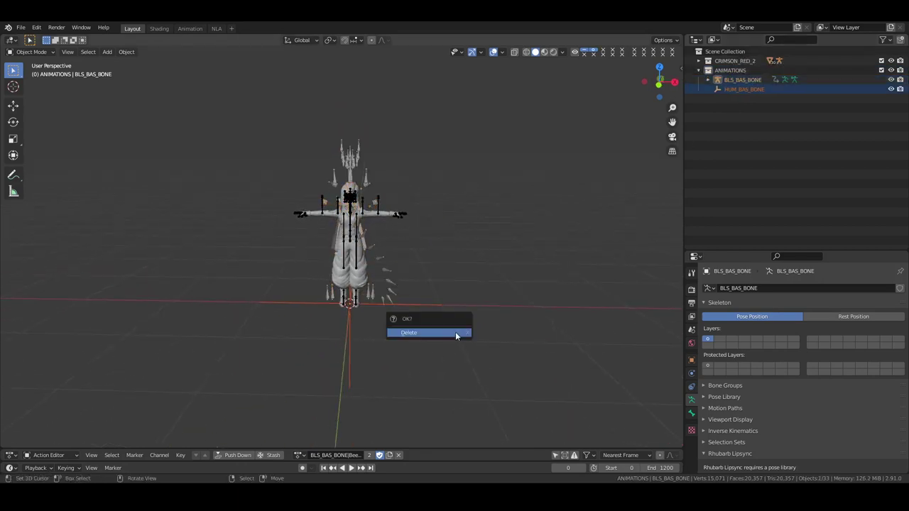
click(455, 331)
click(739, 82)
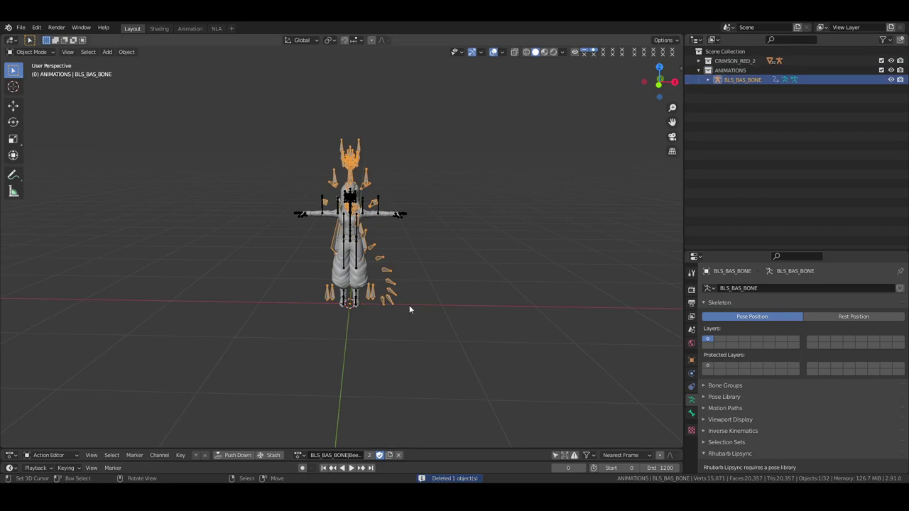
key(shift+space)
Step: Move the BLS_BAS_BONE armature left along X beside the character and preview its playback
key(g)
drag(389, 303, 259, 283)
key(KP_Decimal)
middle_drag(260, 287, 426, 284)
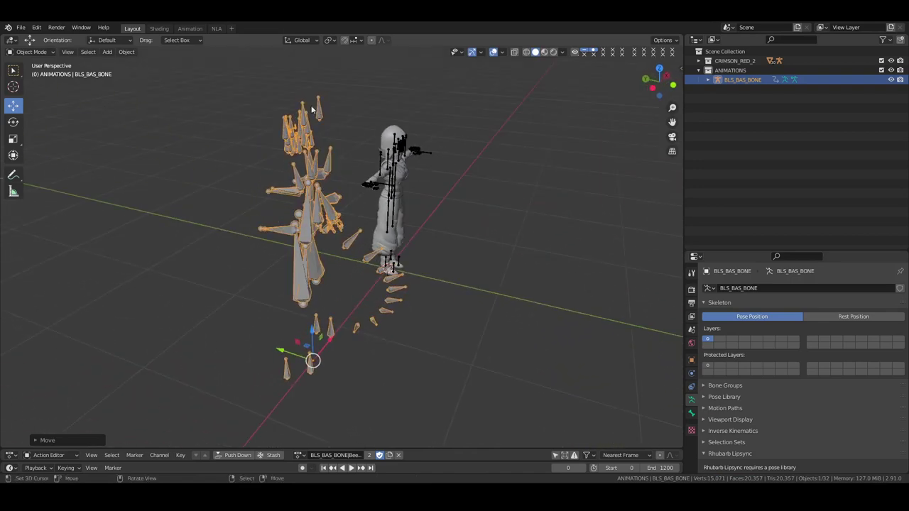
middle_drag(358, 122, 432, 230)
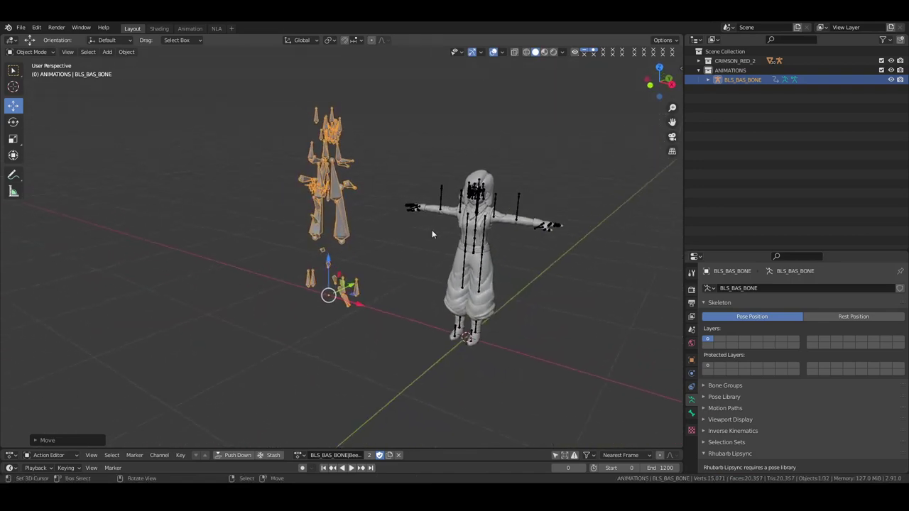
key(space)
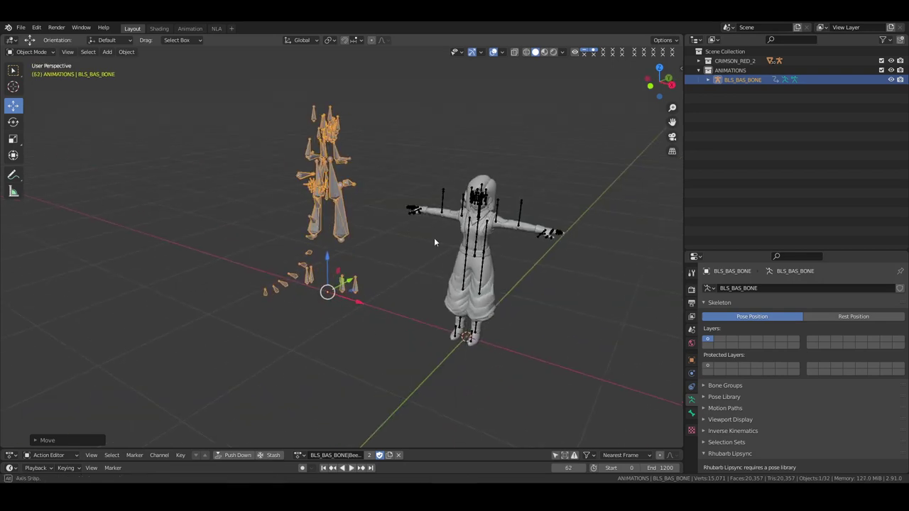
key(space)
Step: Rotate the armature about Z, replay the animation, and reset to frame 0
key(r)
key(z)
click(436, 238)
key(space)
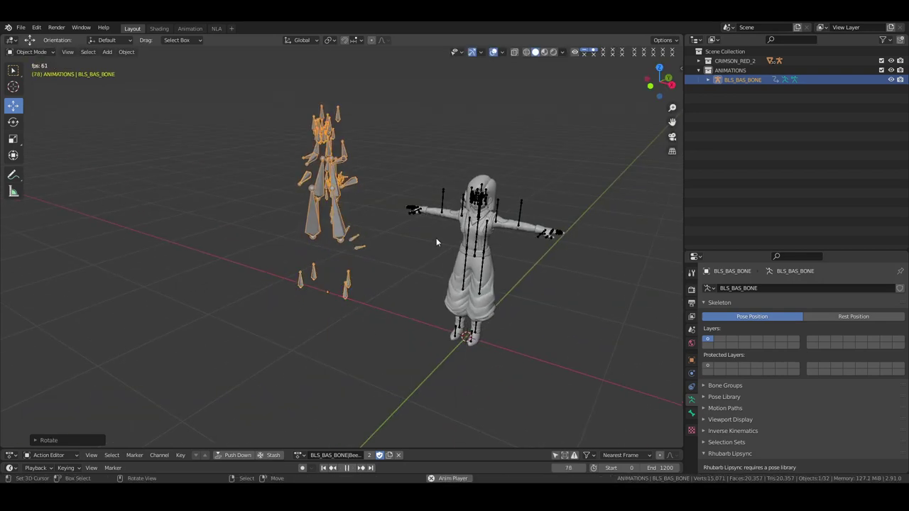
middle_drag(436, 238, 375, 217)
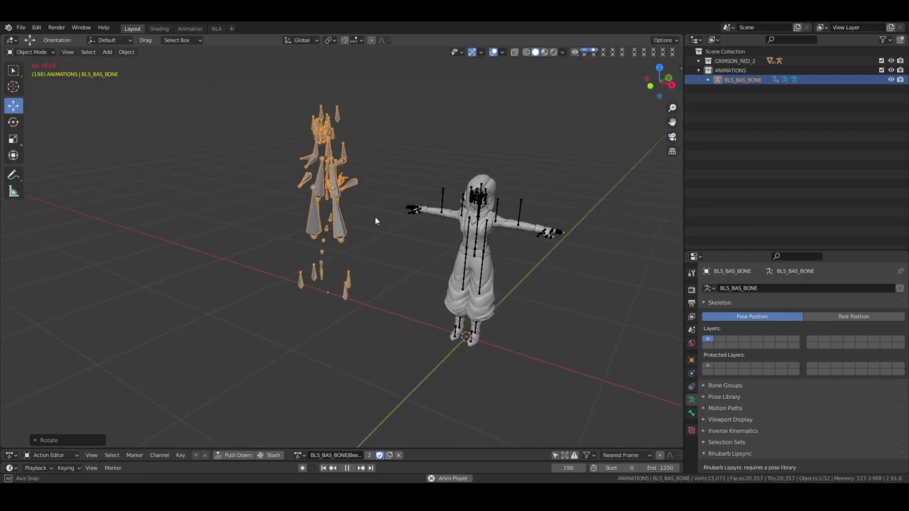
key(space)
click(323, 468)
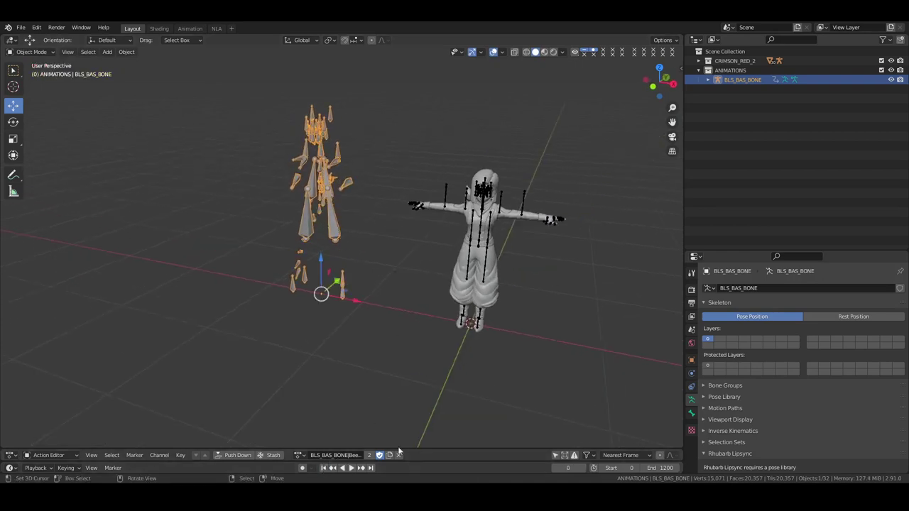
Step: Enlarge the Action Editor to show the keyframes, play the animation, and rewind to frame 0
drag(480, 448, 489, 374)
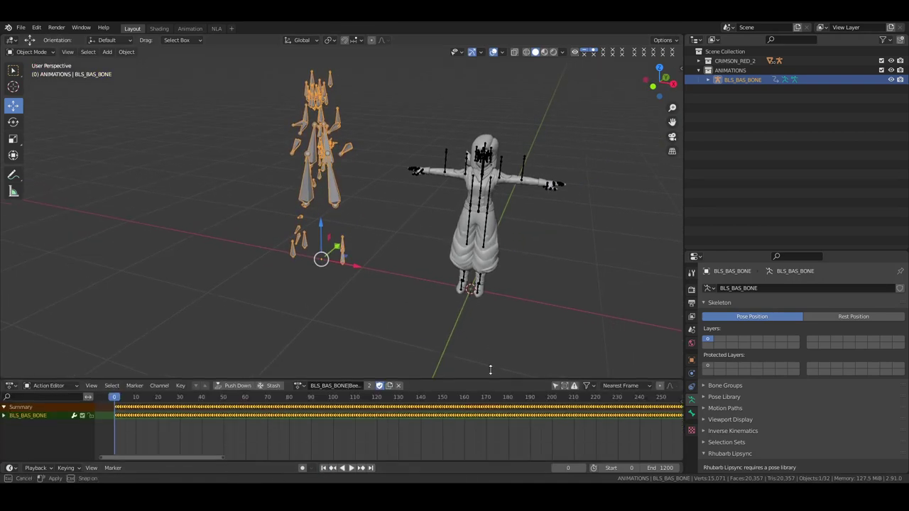
scroll(586, 434, down, 4)
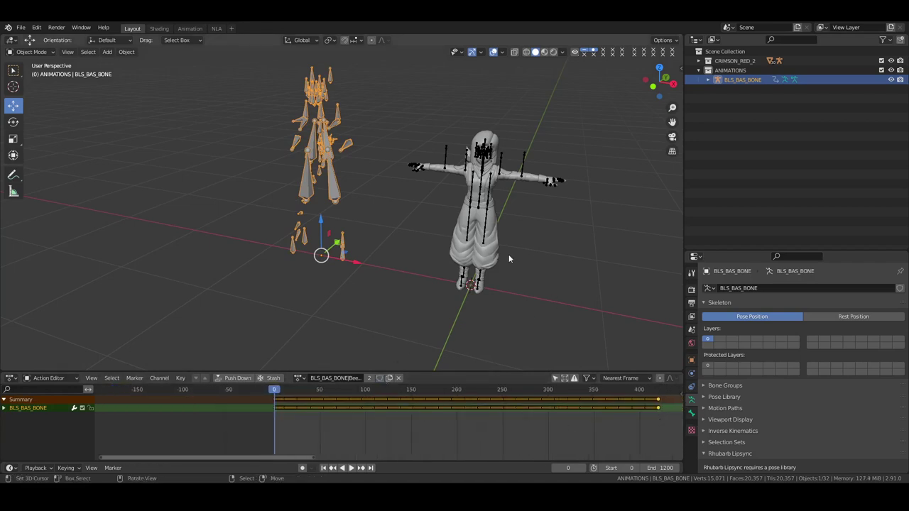
middle_drag(405, 189, 426, 196)
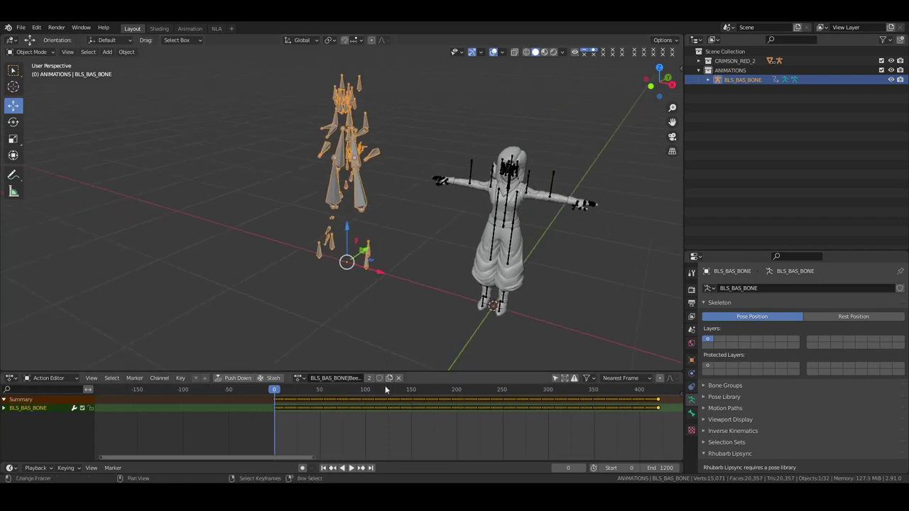
middle_drag(386, 268, 491, 255)
key(space)
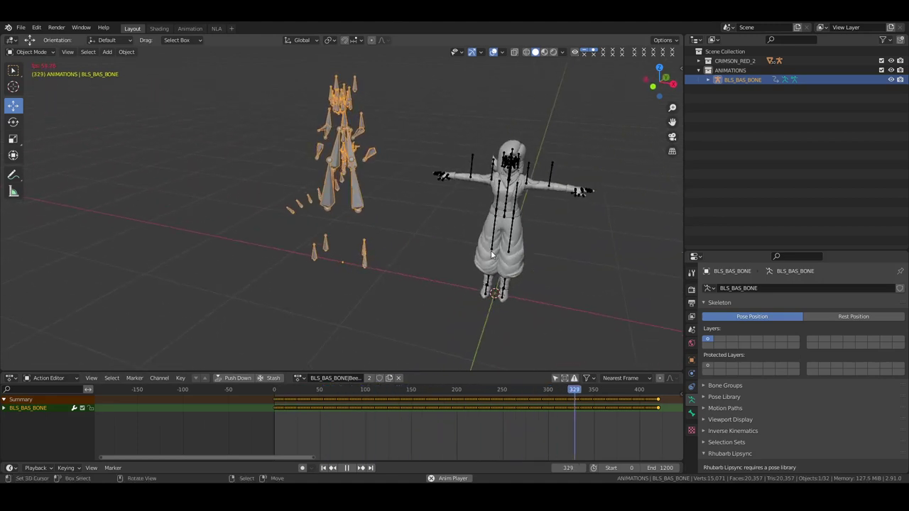
key(space)
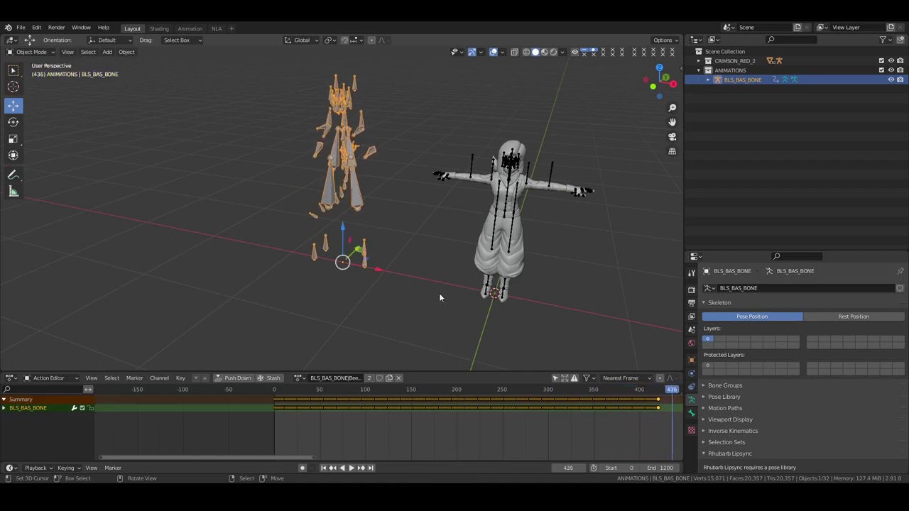
click(323, 468)
Step: Replay the standing animation from a new angle, stopping at frame 394
middle_drag(335, 298, 393, 268)
key(space)
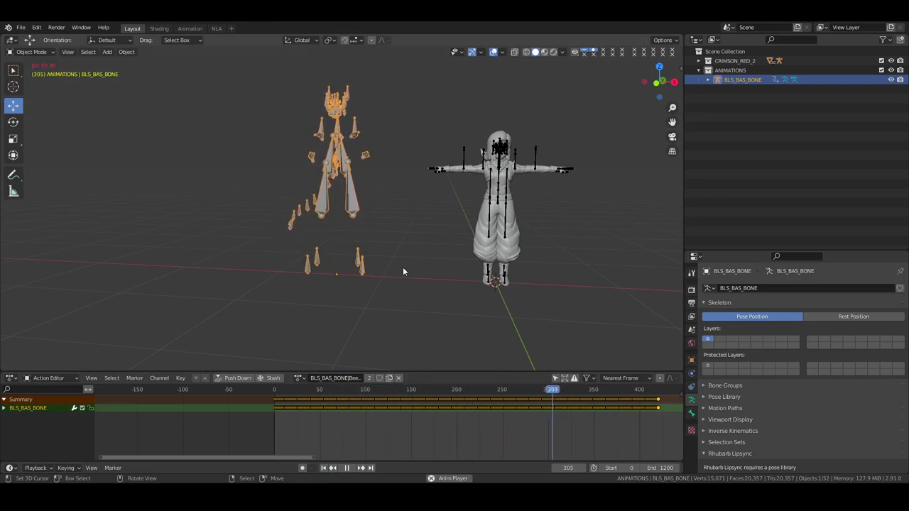
key(space)
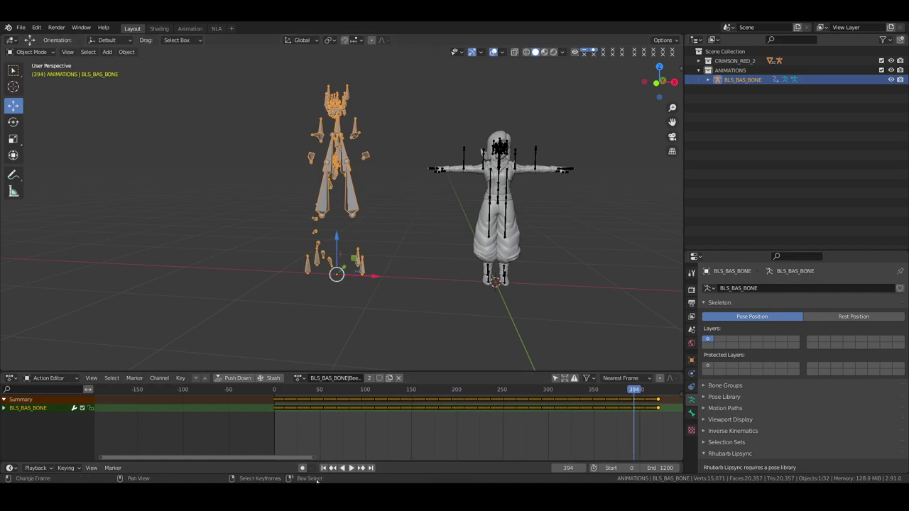
Step: At frame 0, assign the BLS_BAS_BONE action to the GKG_BAS_BONE_CRIMSON RED 2 armature
click(324, 468)
click(500, 147)
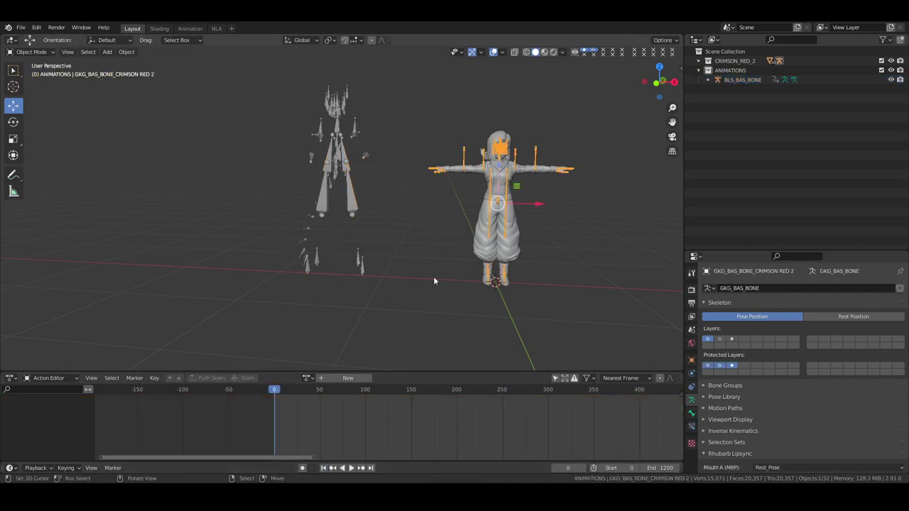
click(309, 379)
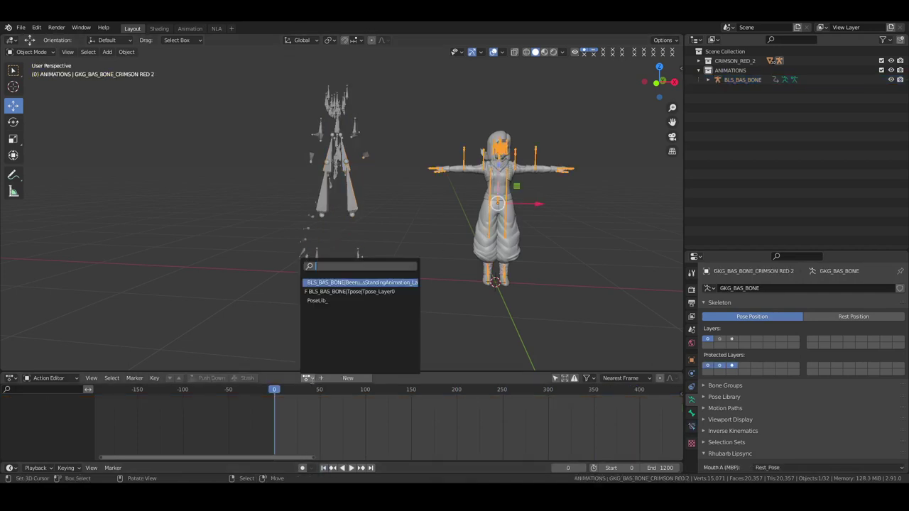
click(356, 282)
key(ctrl+Tab)
middle_drag(557, 216, 524, 217)
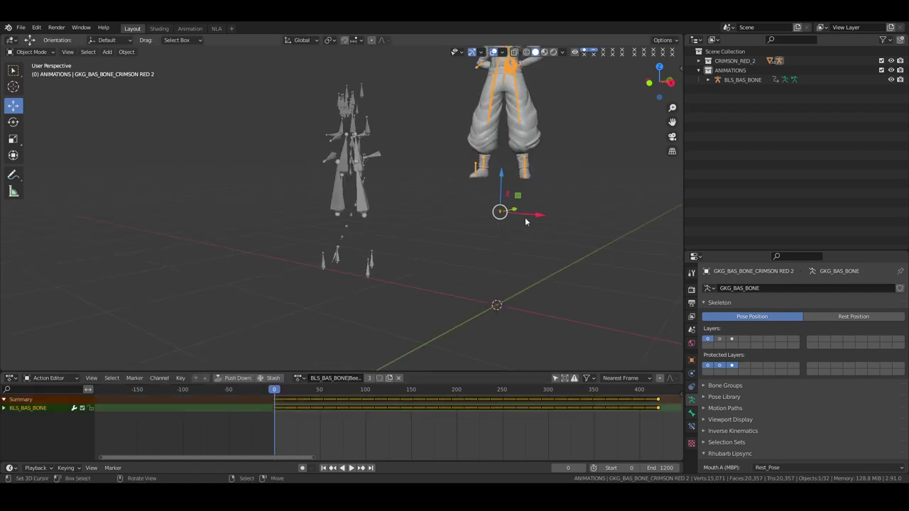
Step: Expand the CRIMSON_RED_2 pose bone hierarchy in the Outliner, collapsing the leg and shoulder branches
click(699, 61)
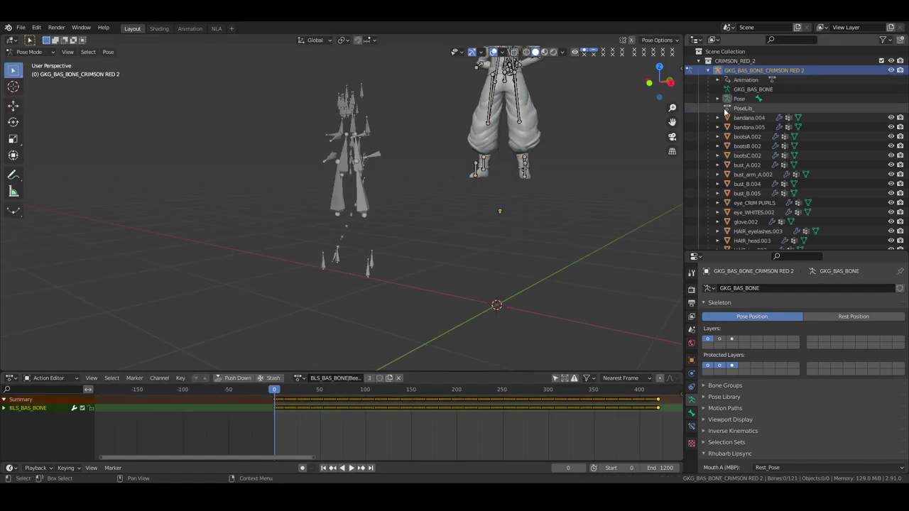
shift+click(717, 98)
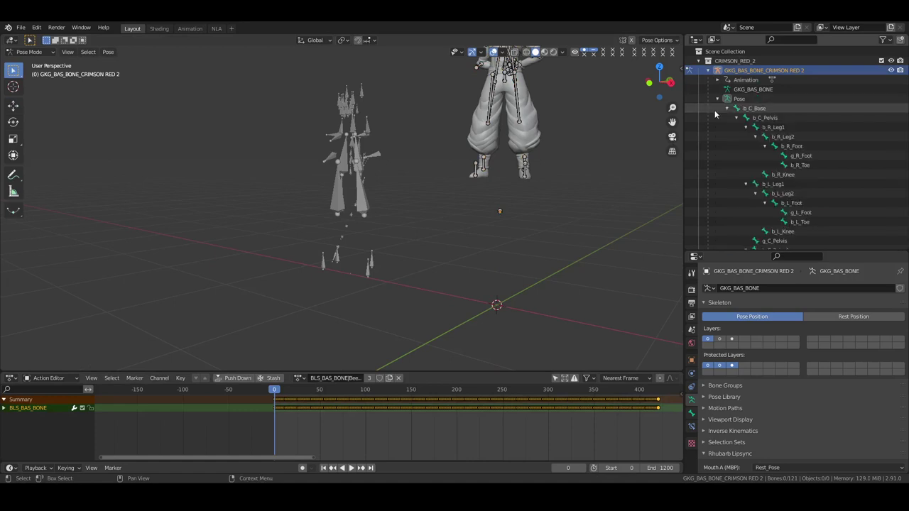
click(746, 127)
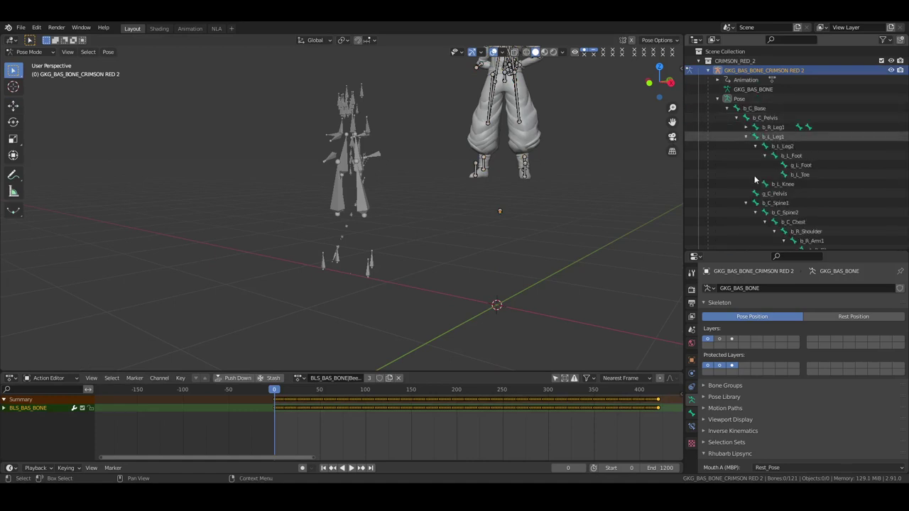
click(755, 136)
click(747, 137)
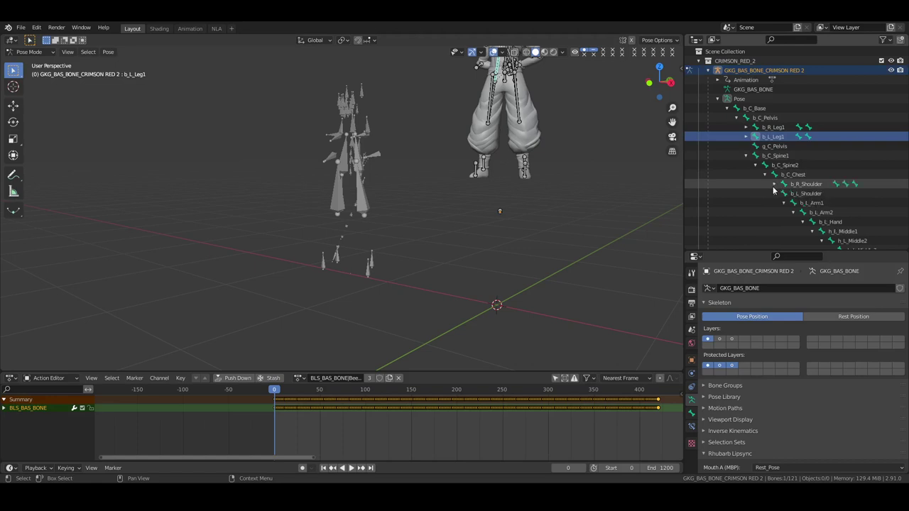
click(774, 193)
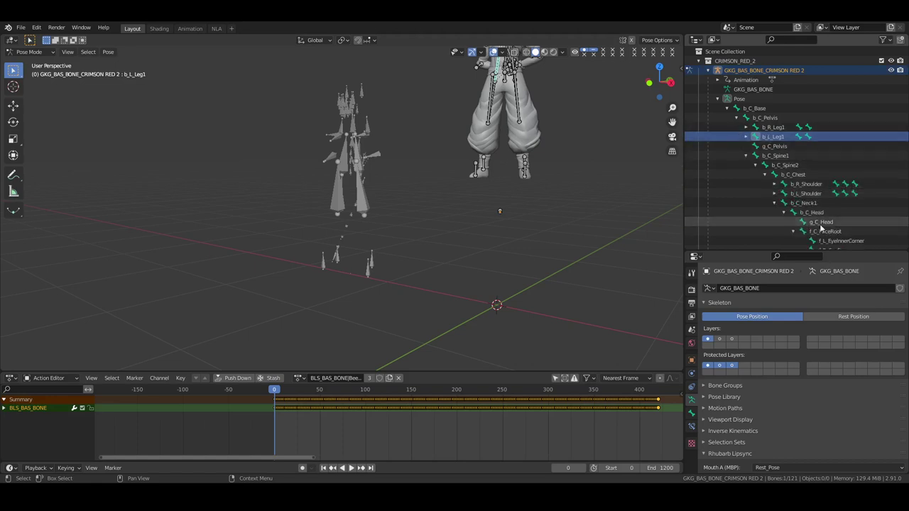
click(788, 213)
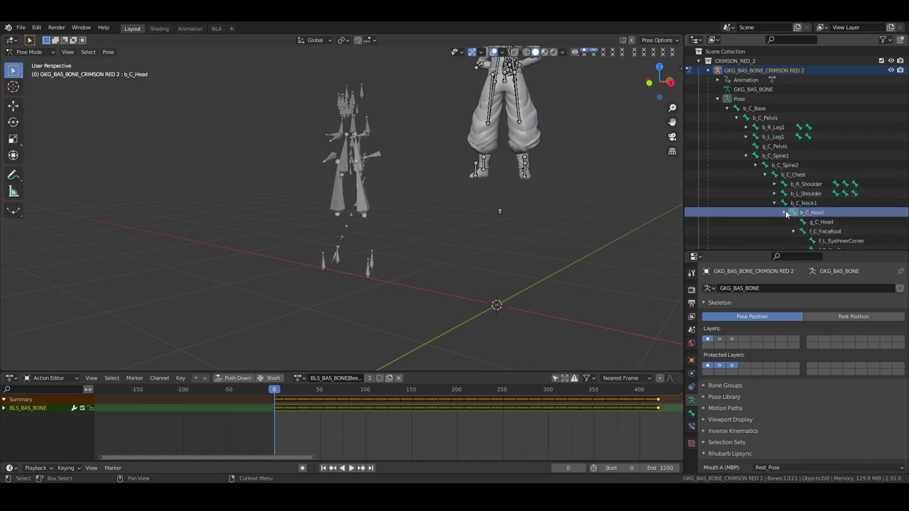
click(822, 223)
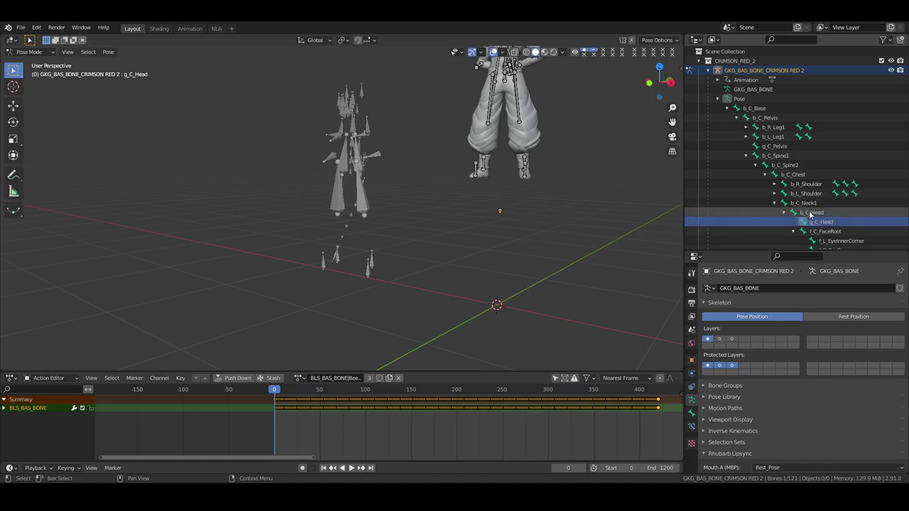
click(811, 213)
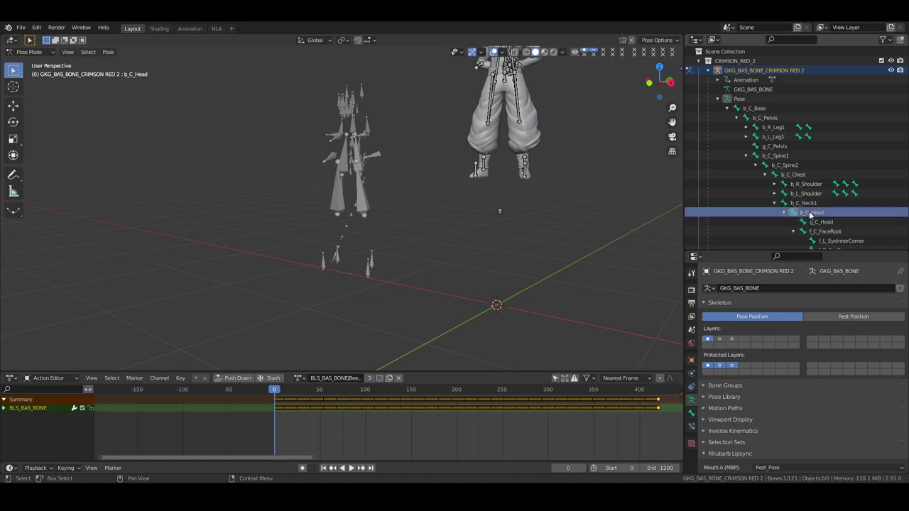
Step: Select the root b_C_Base bone and snap the 3D cursor to it
click(755, 108)
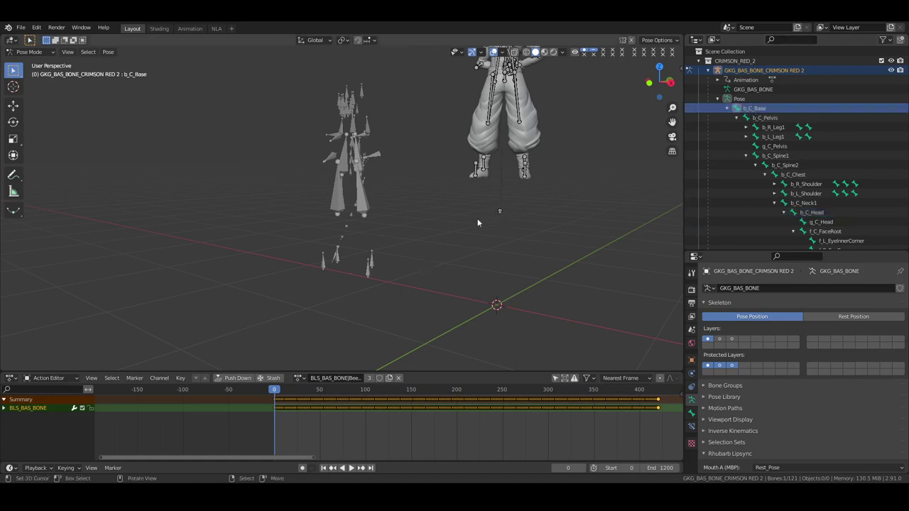
key(shift+s)
click(550, 241)
scroll(509, 230, up, 3)
shift+middle_drag(509, 230, 462, 239)
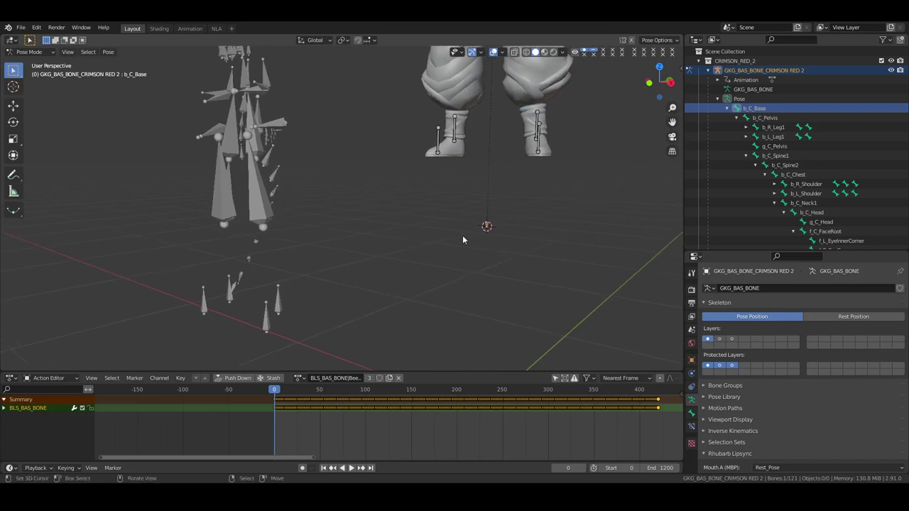
scroll(462, 239, down, 4)
ctrl+scroll(487, 248, down, 3)
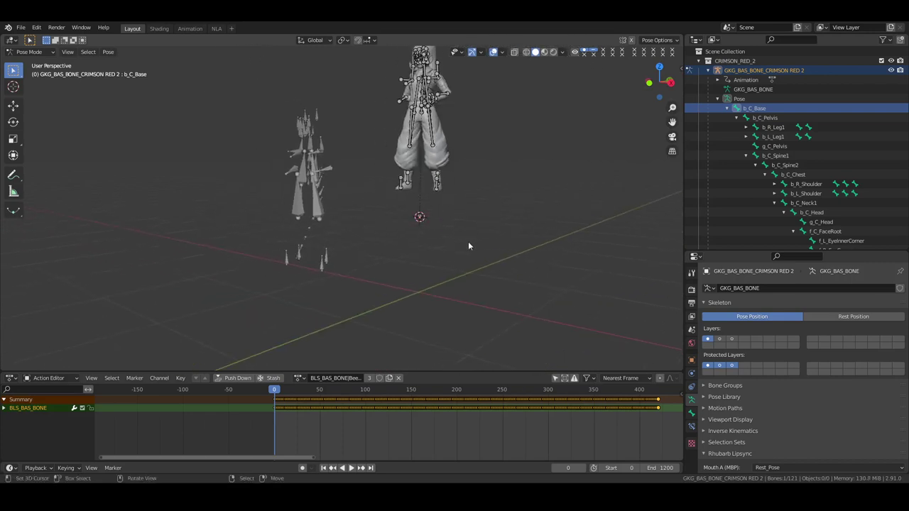
Step: Send the 3D cursor to the world origin and snap the root bone to it
key(shift+s)
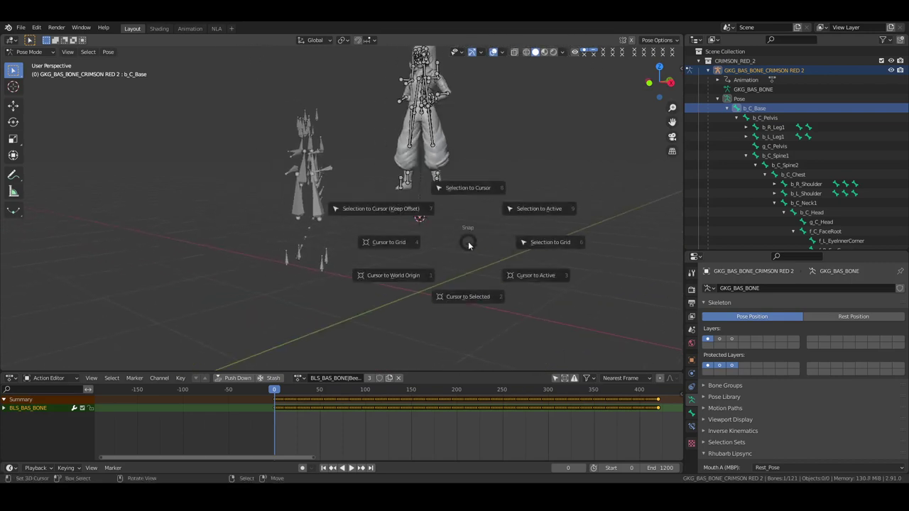
click(398, 274)
key(shift+s)
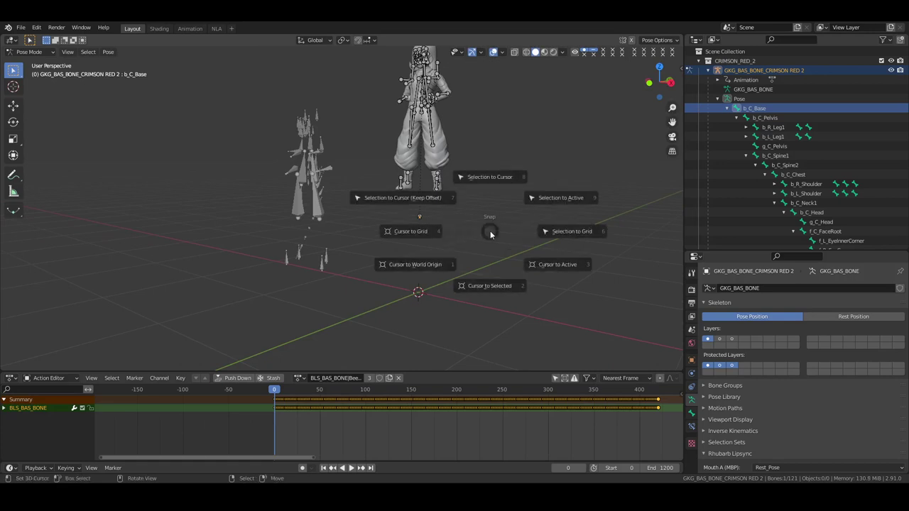
key(KP_8)
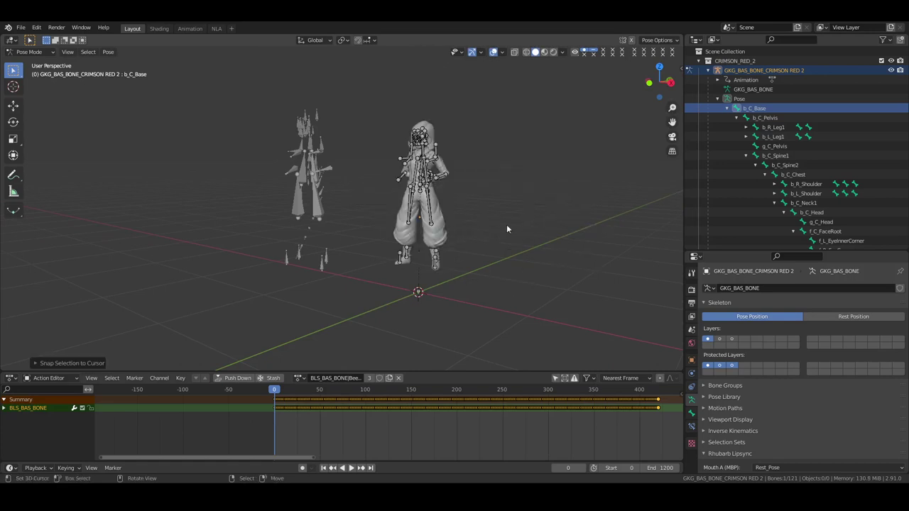
Step: In front view, lower the b_C_Pelvis bone along Z, then replay the animation from frame 0
key(KP_1)
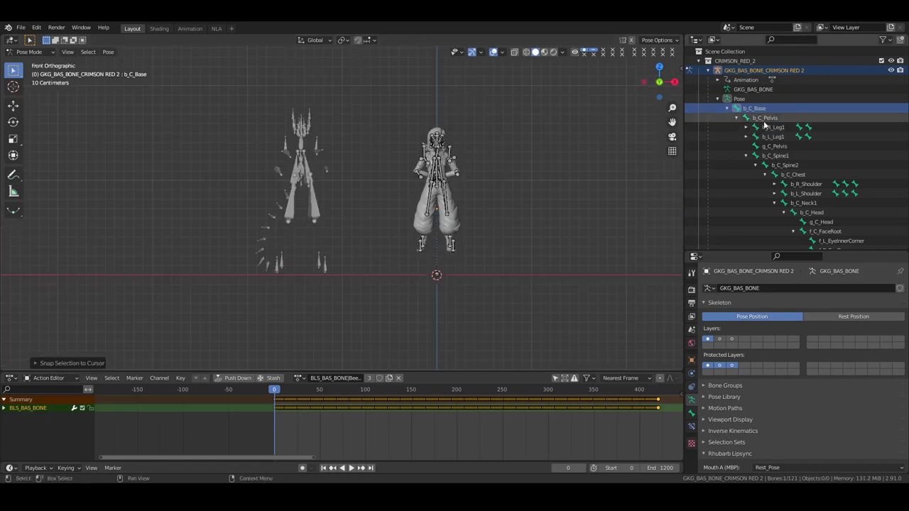
click(765, 119)
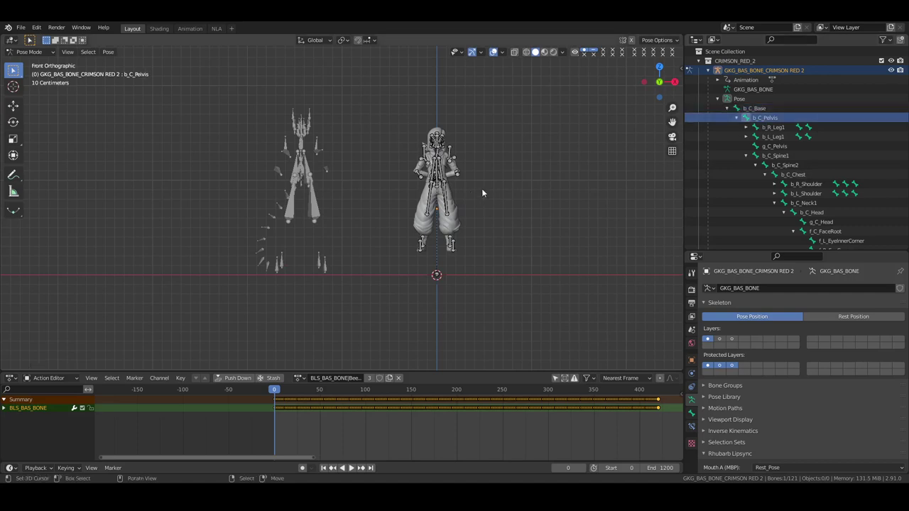
key(shift+space)
key(t)
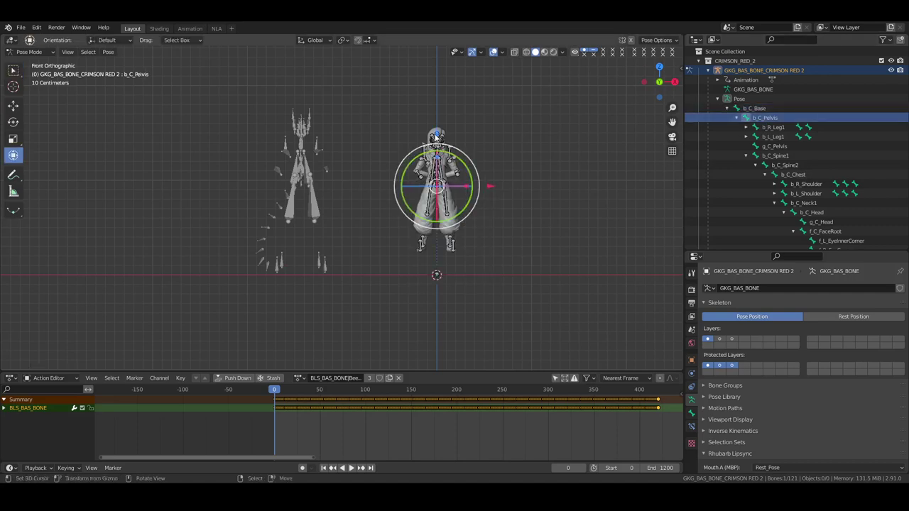
drag(436, 137, 437, 186)
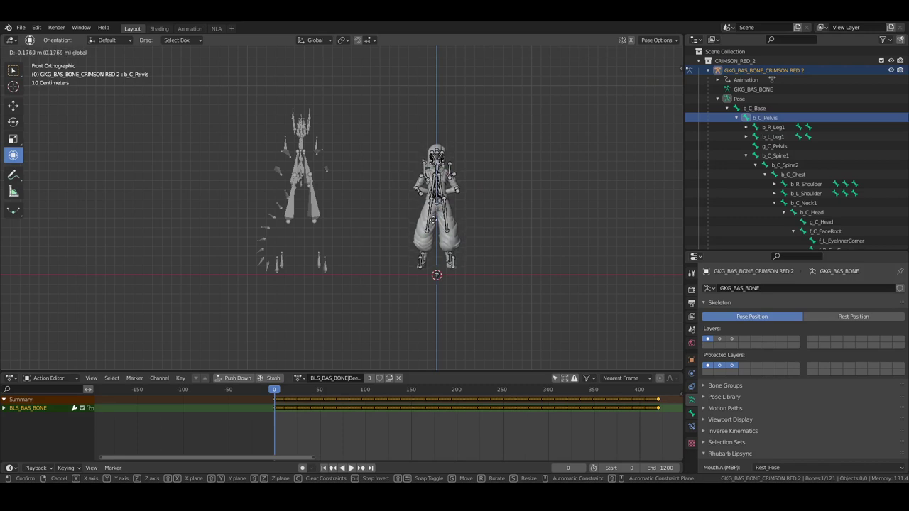
drag(432, 220, 431, 271)
key(space)
key(space)
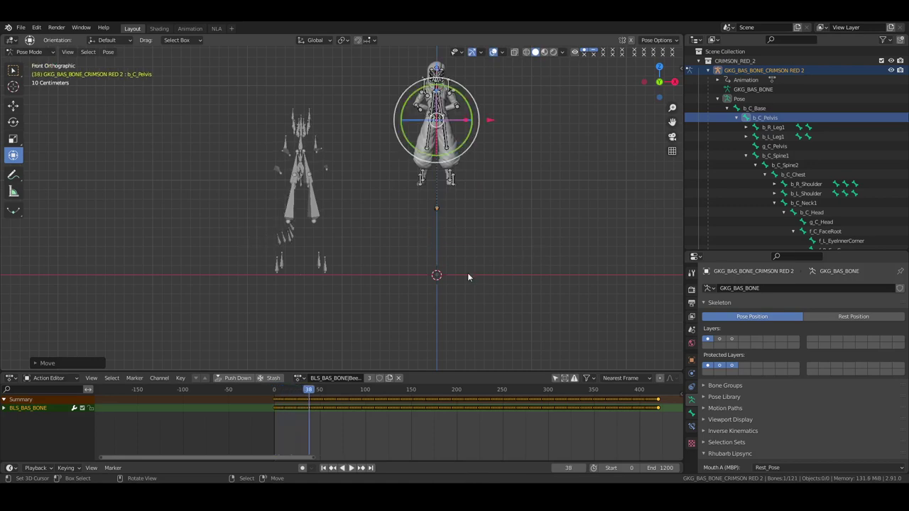
key(shift+Left)
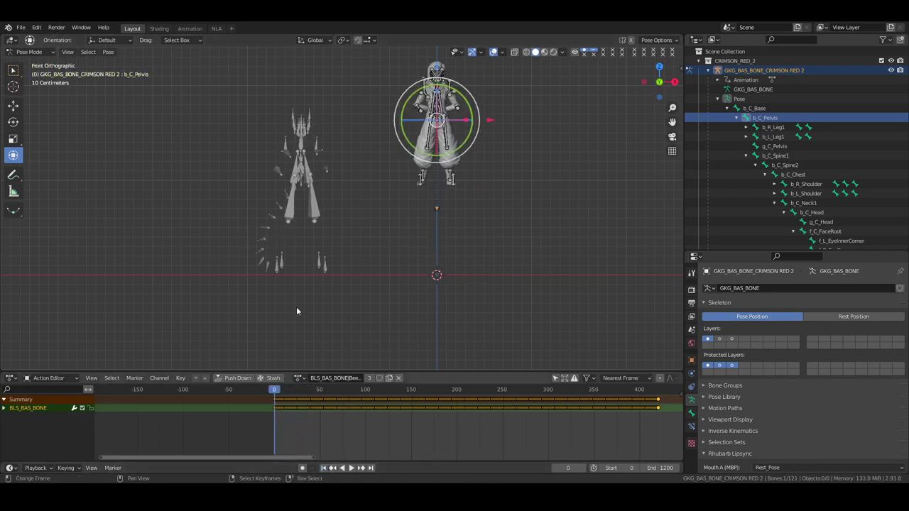
Step: Add a new General > Layout workspace named GRAPH
click(233, 28)
mouse_move(233, 46)
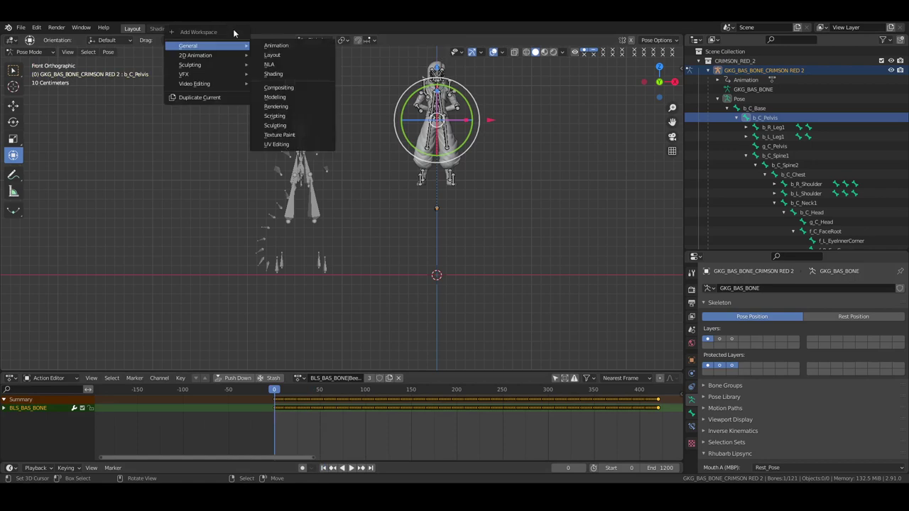
click(283, 56)
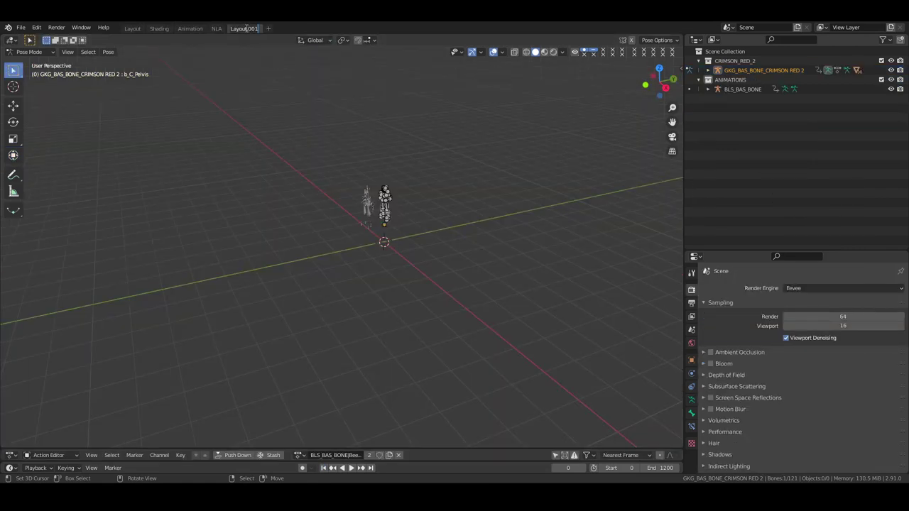
text(GRAPH)
key(Return)
Step: Split the viewport and make the widened left area a Graph Editor
drag(3, 35, 232, 51)
click(12, 40)
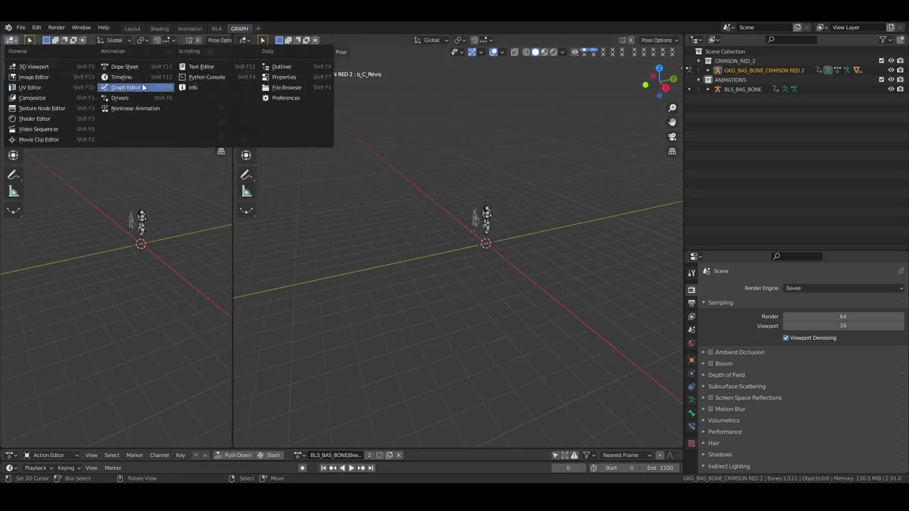
click(144, 86)
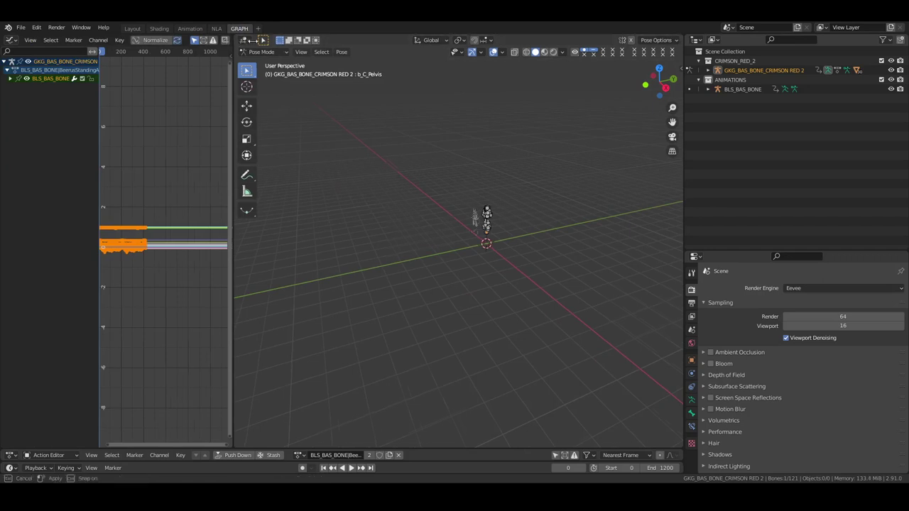
drag(232, 44, 281, 44)
Step: Expand the BLS_BAS_BONE curve channels and armature, returning it to object mode
click(10, 79)
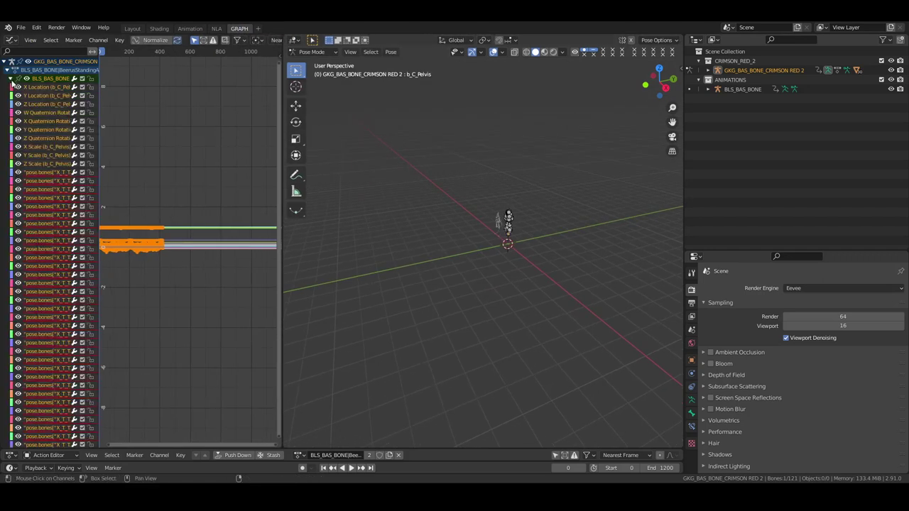
click(708, 89)
click(738, 89)
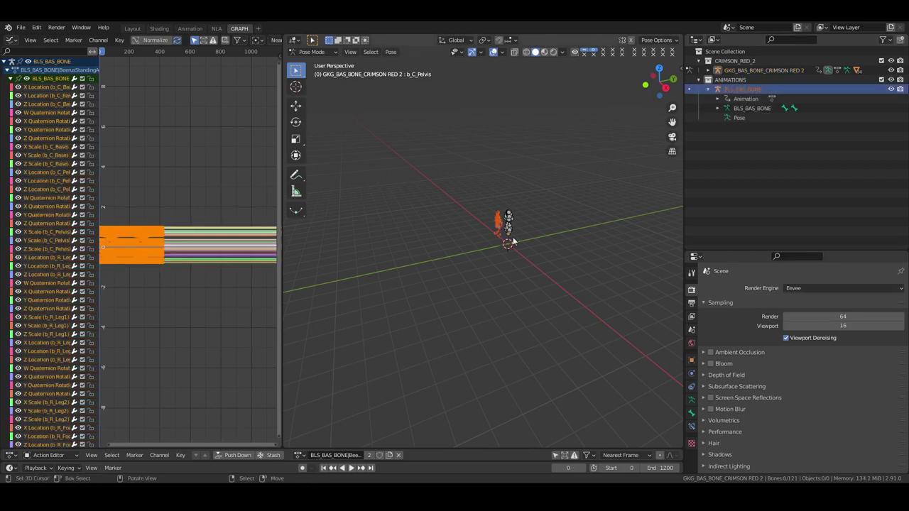
key(ctrl+Tab)
key(alt+a)
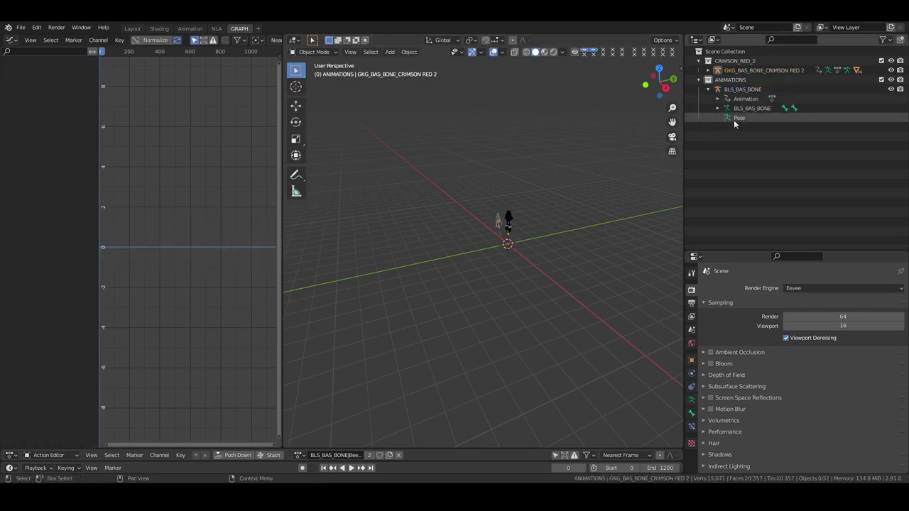
Step: Put GKG_BAS_BONE_CRIMSON RED 2 in pose mode, view it from the front, and fit all curves
click(758, 71)
click(708, 71)
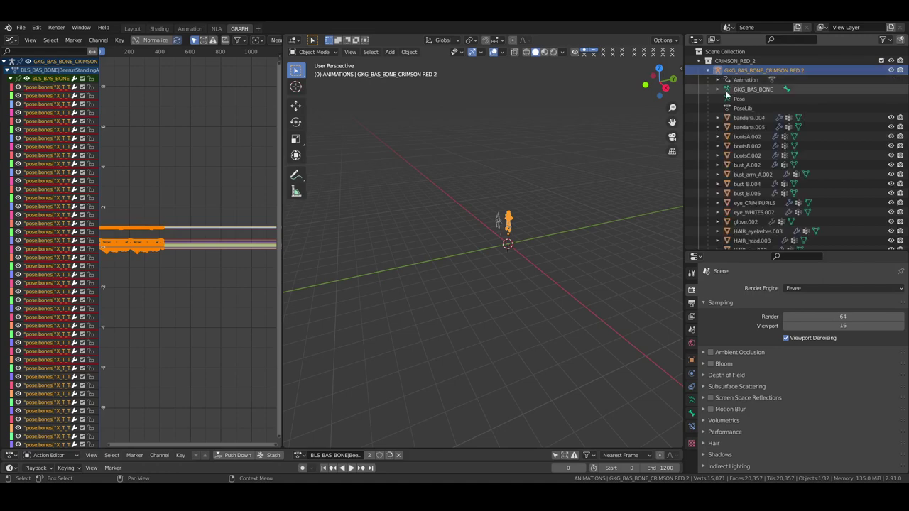
key(ctrl+Tab)
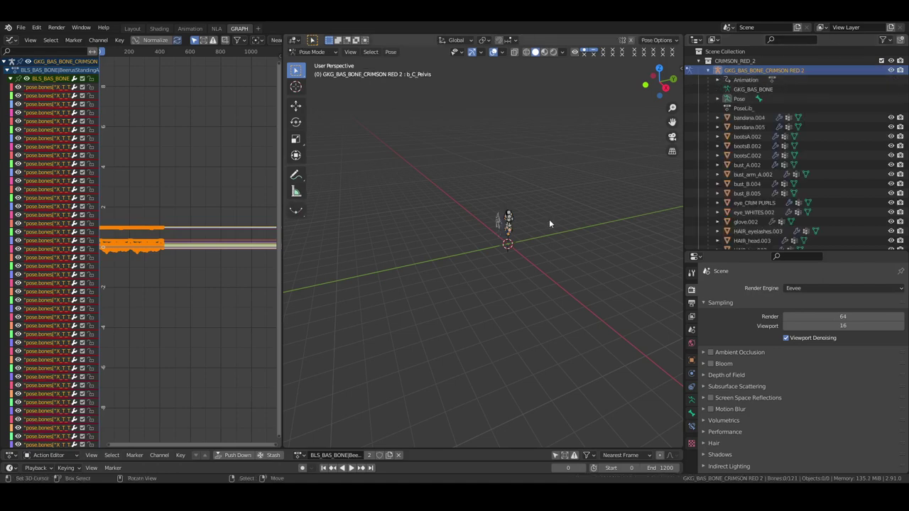
key(KP_Decimal)
middle_drag(548, 219, 519, 192)
key(KP_1)
scroll(498, 206, down, 2)
scroll(500, 184, up, 2)
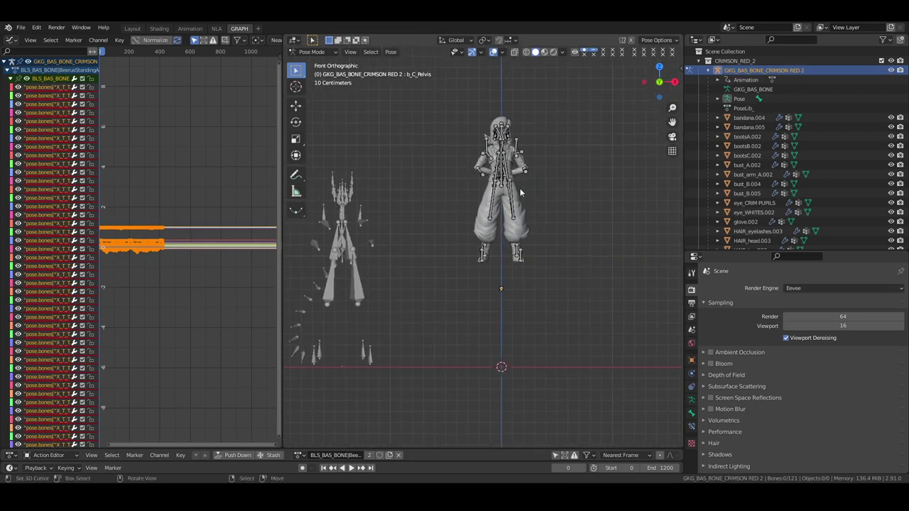
key(Home)
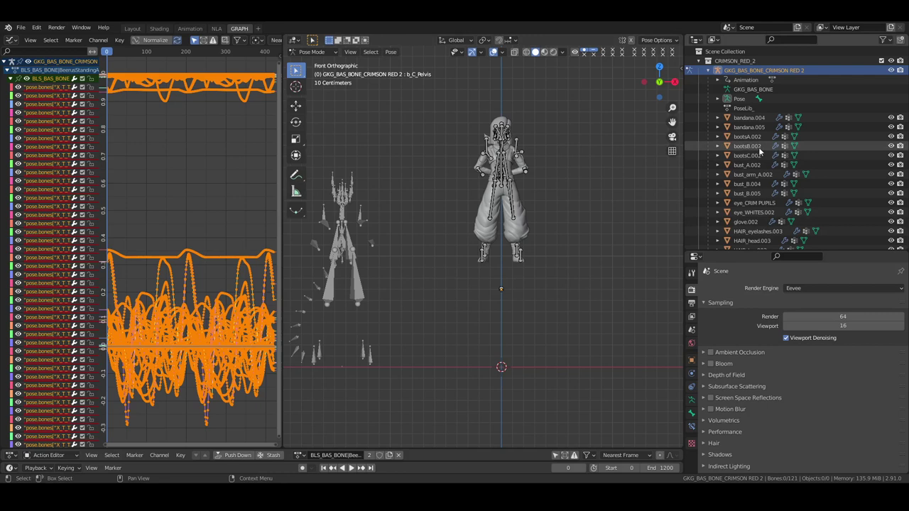
Step: Expand the pose hierarchy, collapse both leg and shoulder branches, and select b_C_Base
shift+click(718, 98)
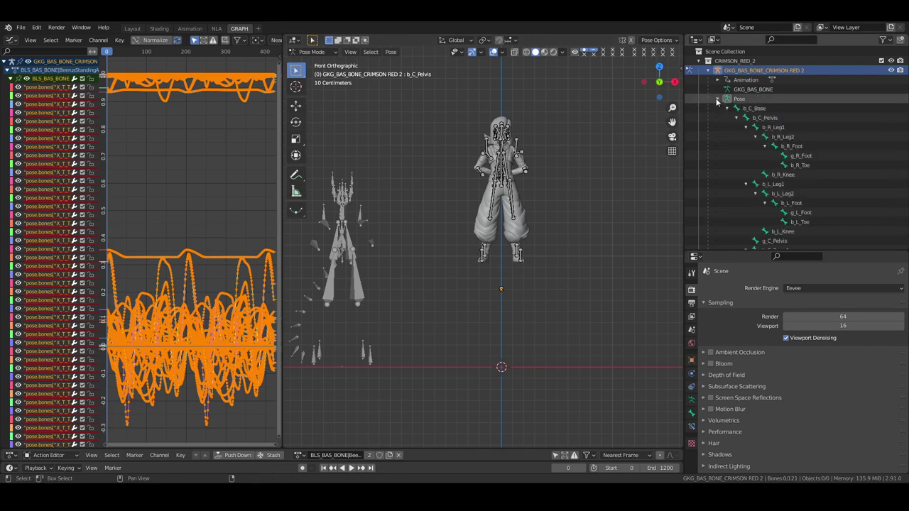
click(745, 127)
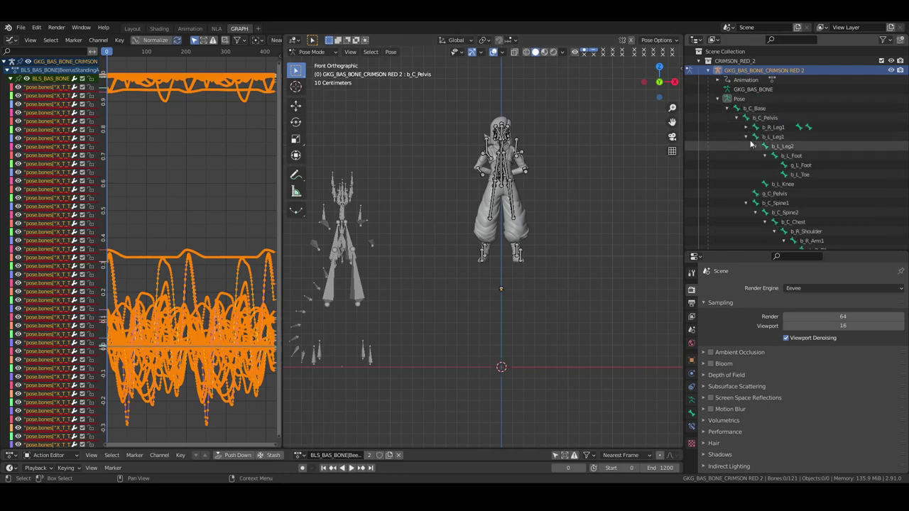
click(772, 137)
click(746, 136)
scroll(768, 165, down, 1)
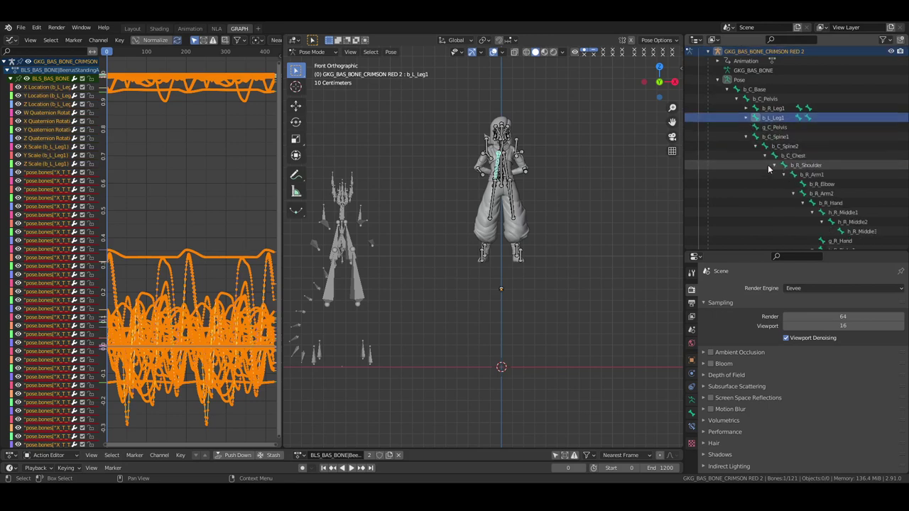
click(774, 165)
click(774, 174)
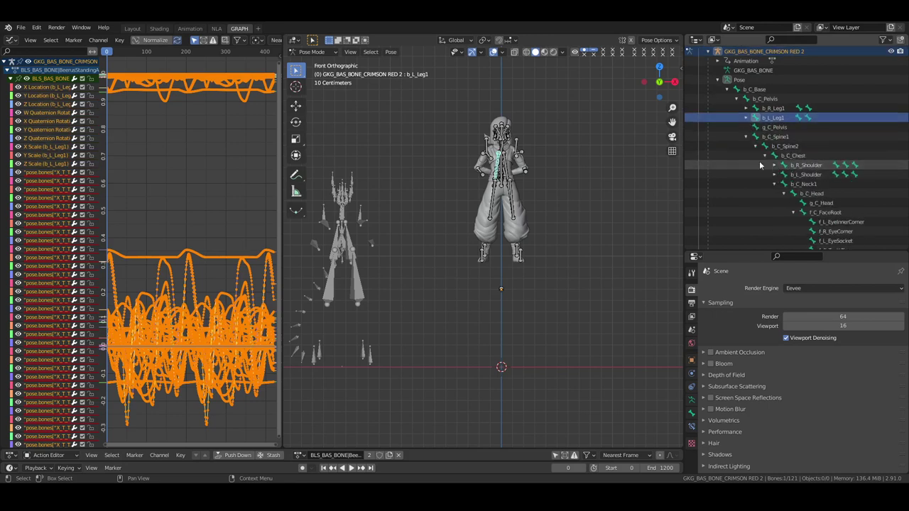
scroll(761, 146, up, 1)
scroll(761, 146, up, 1)
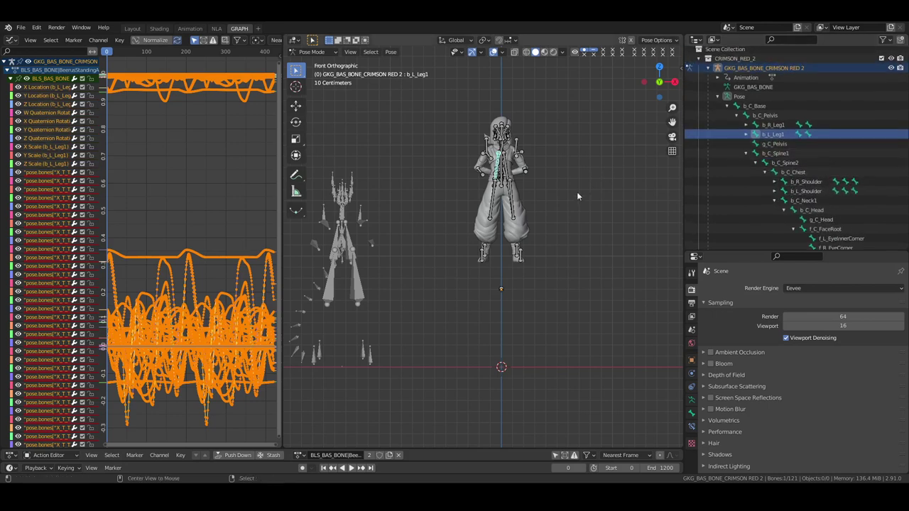
ctrl+click(771, 134)
click(755, 107)
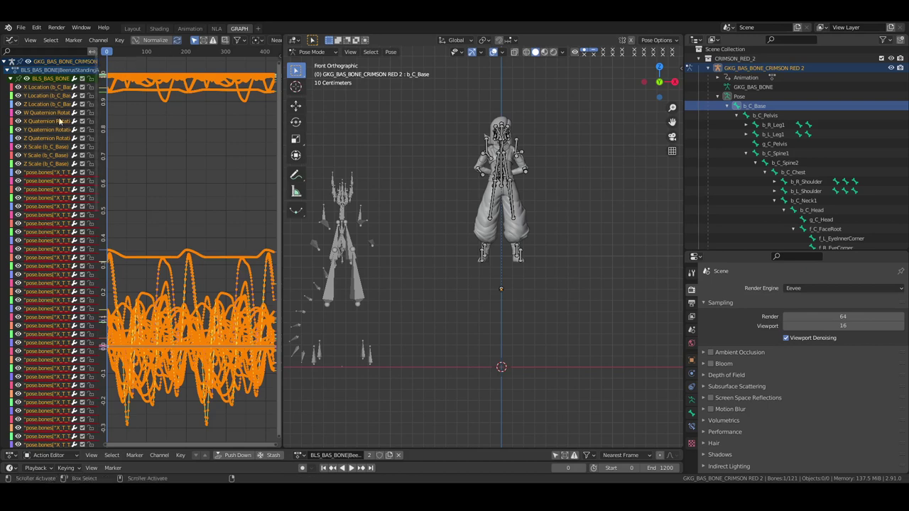
Step: Enable View > Only Selected Curve Keyframes in the Graph Editor
click(31, 40)
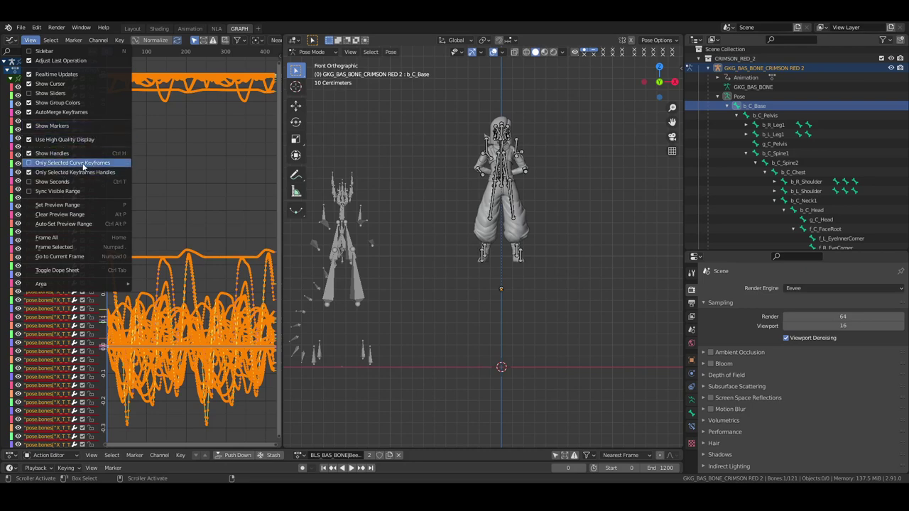
click(83, 164)
click(31, 40)
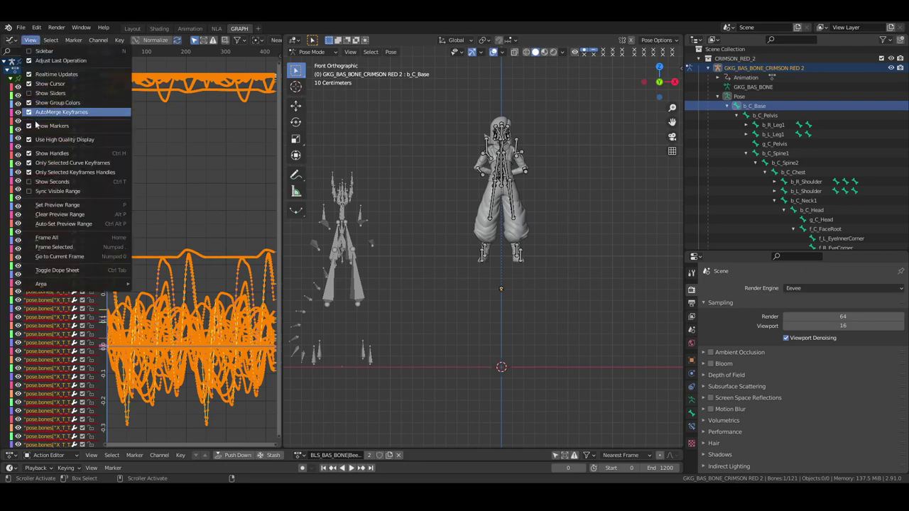
click(56, 191)
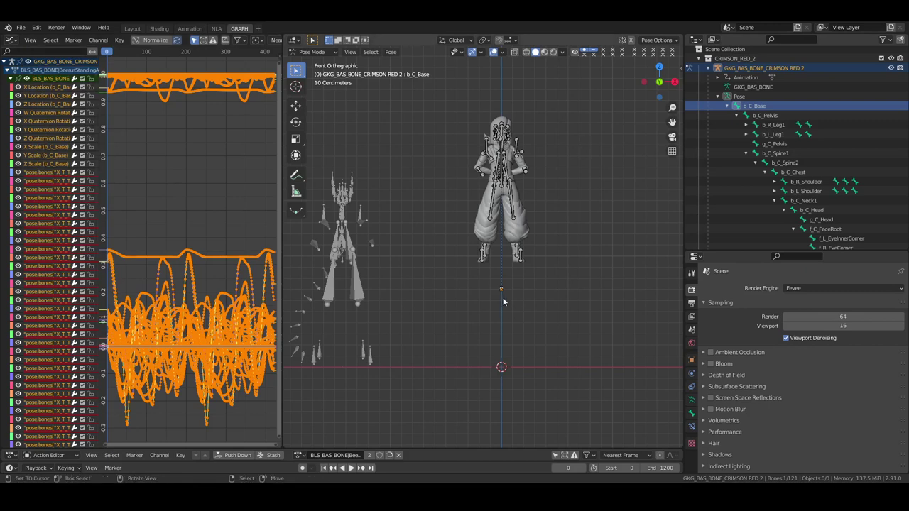
drag(479, 280, 537, 321)
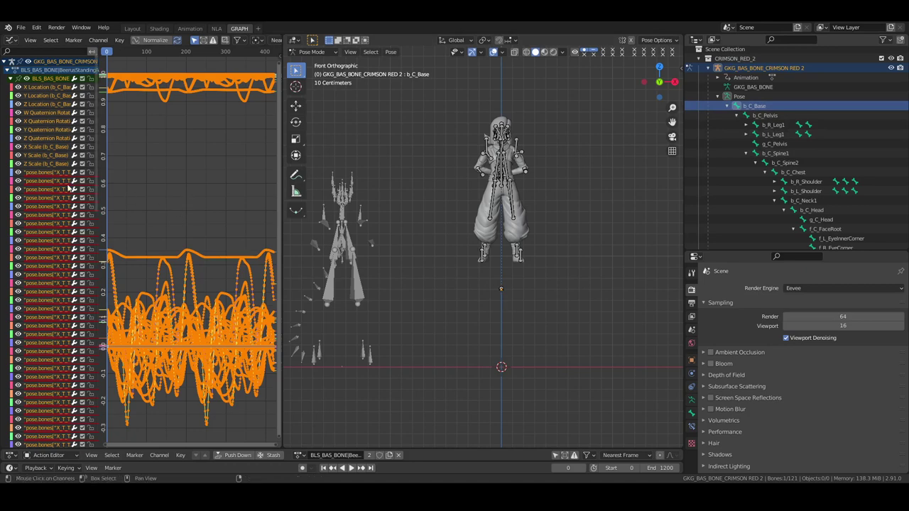
Step: Lower the b_C_Base Y Location curve to about -0.94 so the feet touch the ground
click(44, 96)
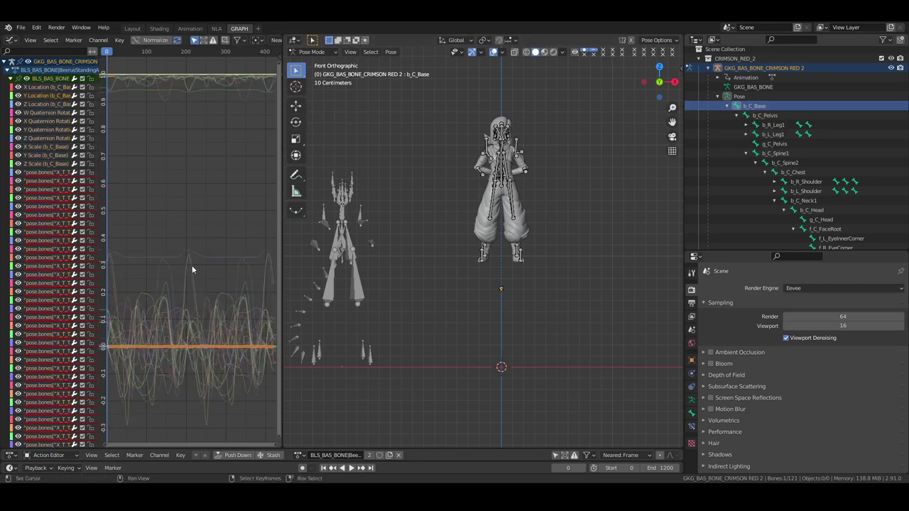
key(KP_Decimal)
key(g)
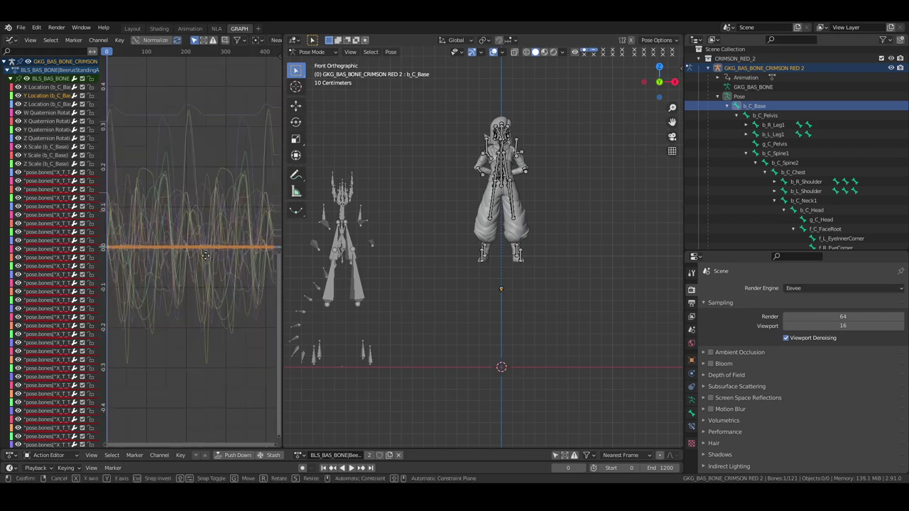
key(y)
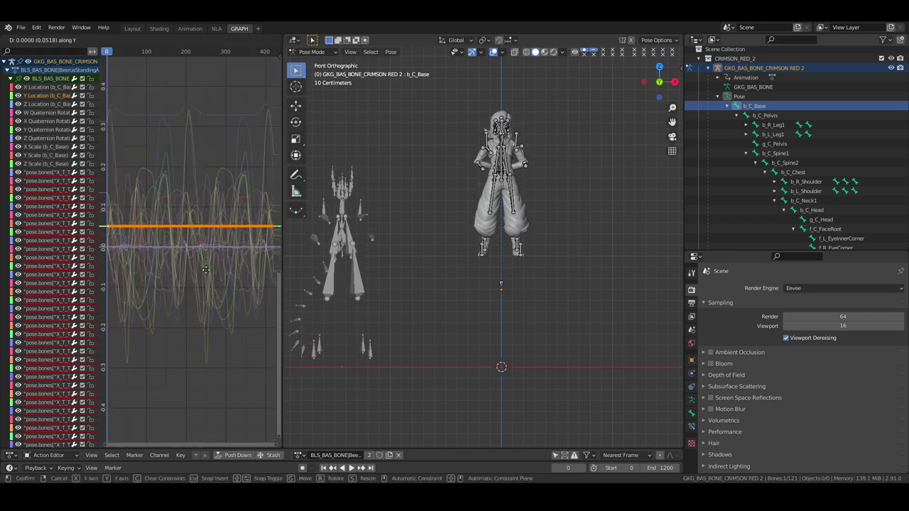
key(Return)
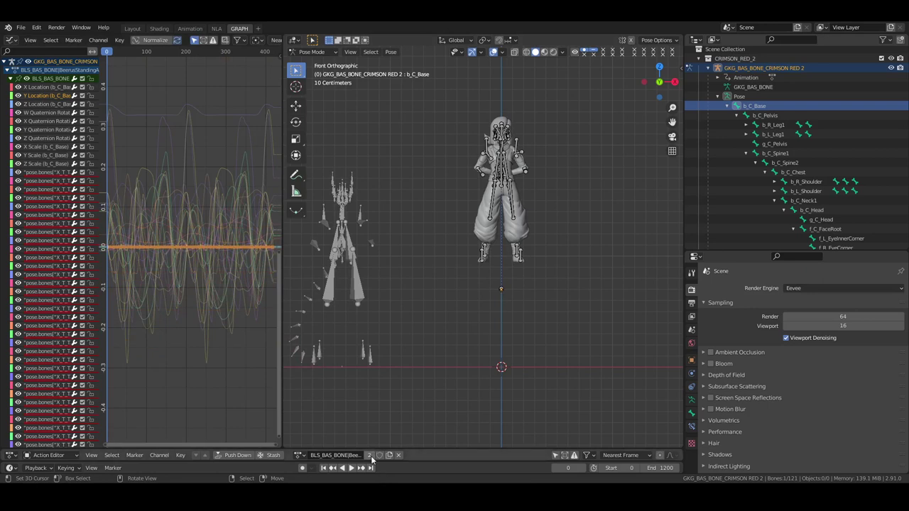
key(g)
key(y)
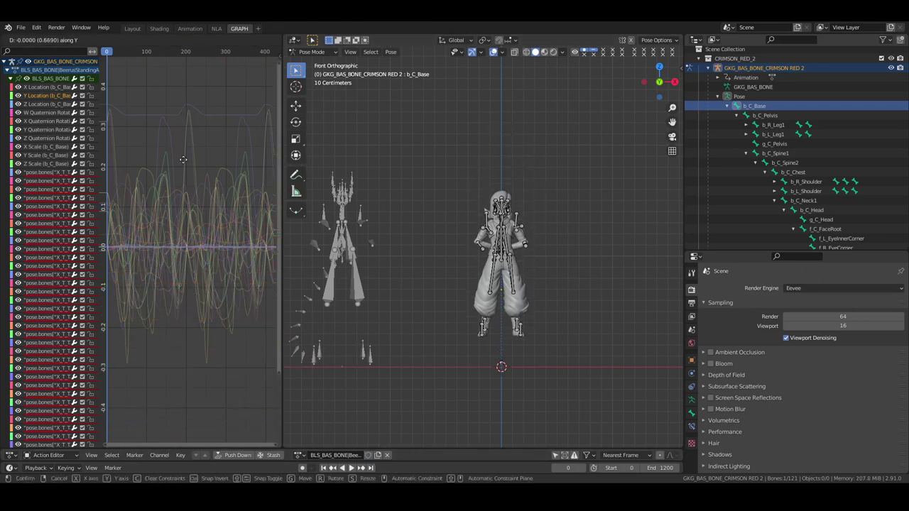
click(194, 235)
shift+scroll(196, 230, down, 10)
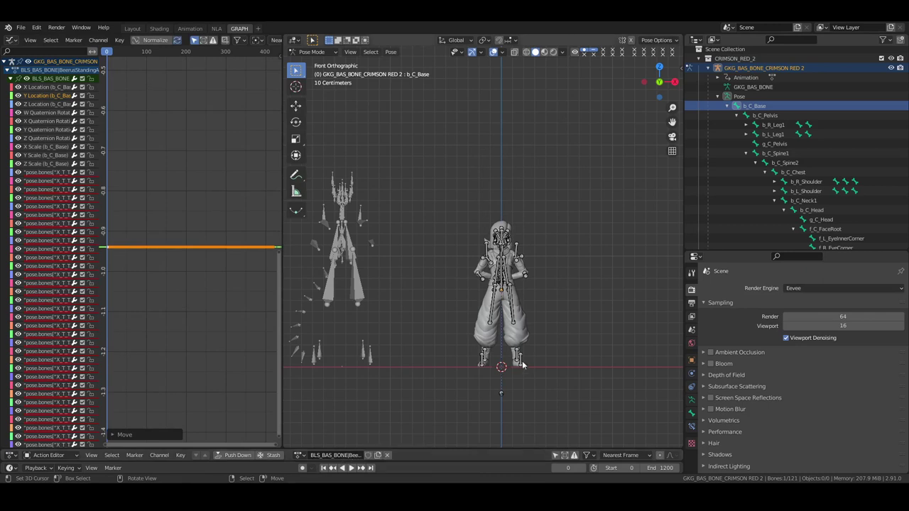
Step: Play the animation to check grounding and inspect the scene's frame rate settings
key(space)
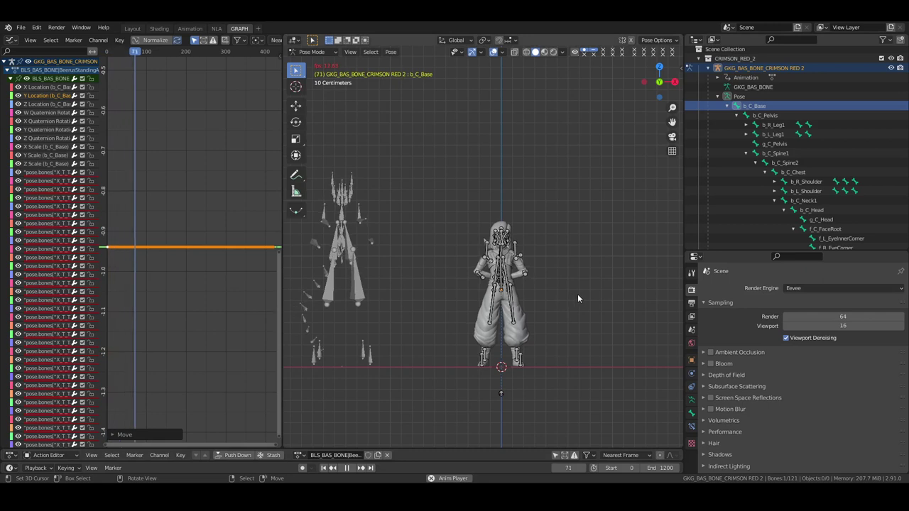
middle_drag(577, 294, 525, 297)
key(space)
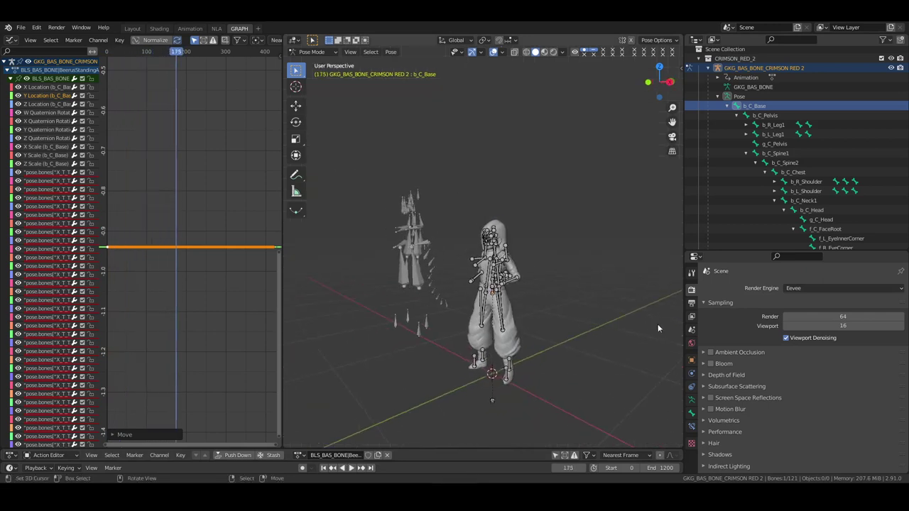
click(692, 305)
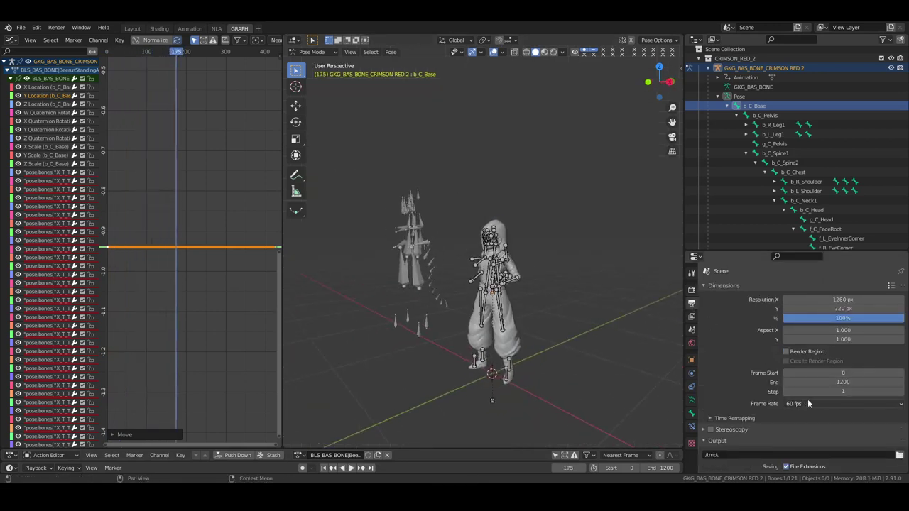
click(692, 289)
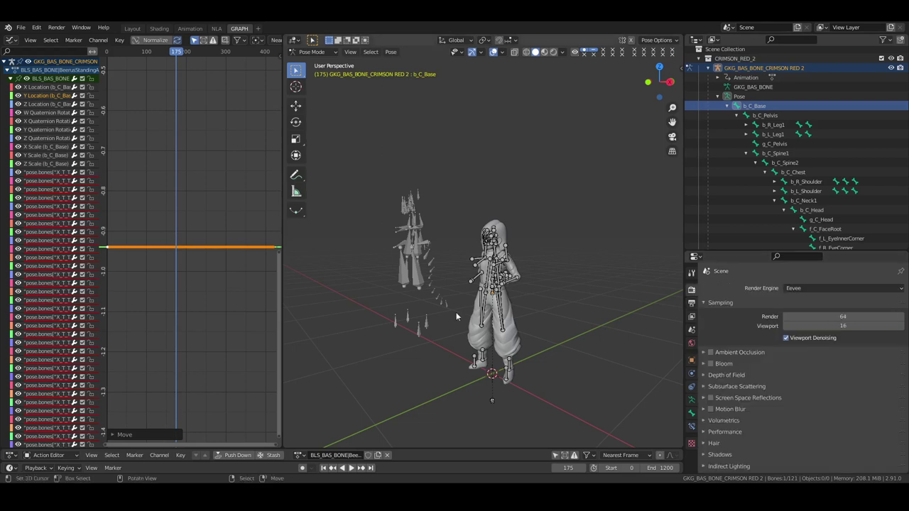
middle_drag(456, 316, 469, 213)
Step: Replay with grid and bone overlays hidden, then stop at frame 0 and restore overlays
click(493, 52)
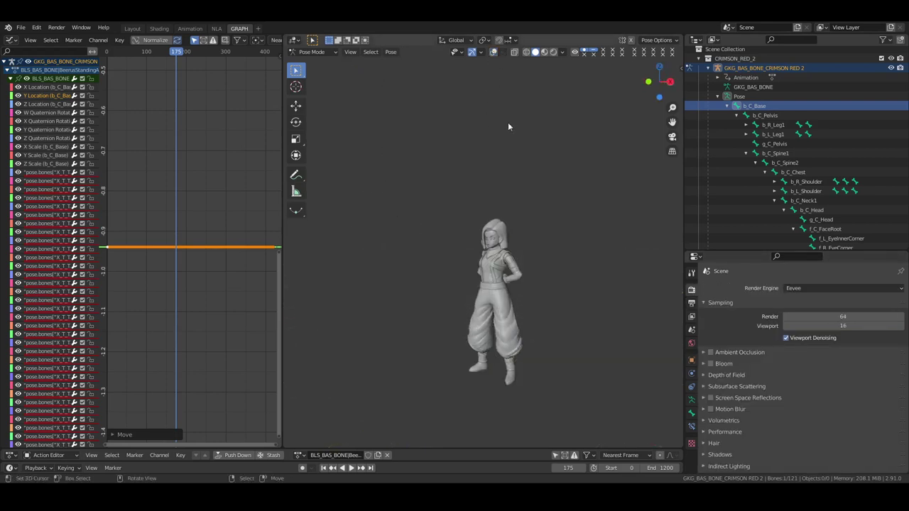
key(space)
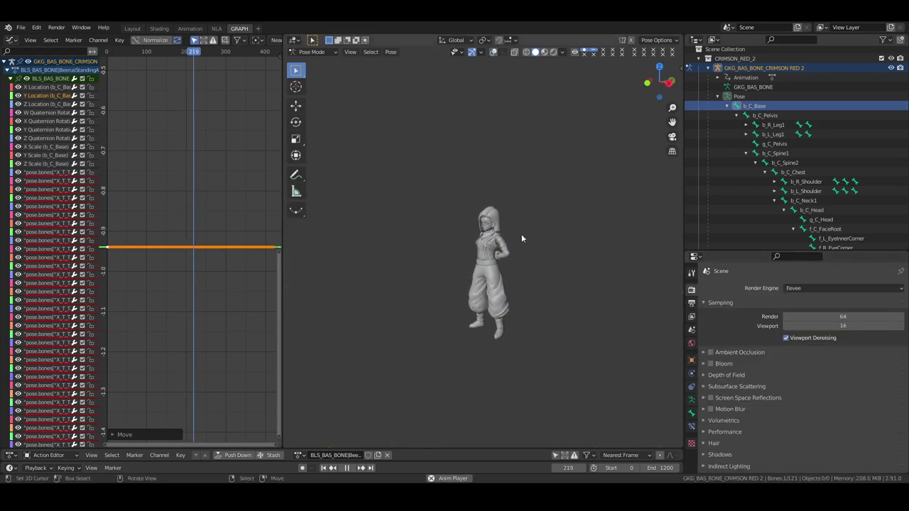
scroll(521, 238, up, 3)
middle_drag(521, 238, 537, 253)
click(347, 468)
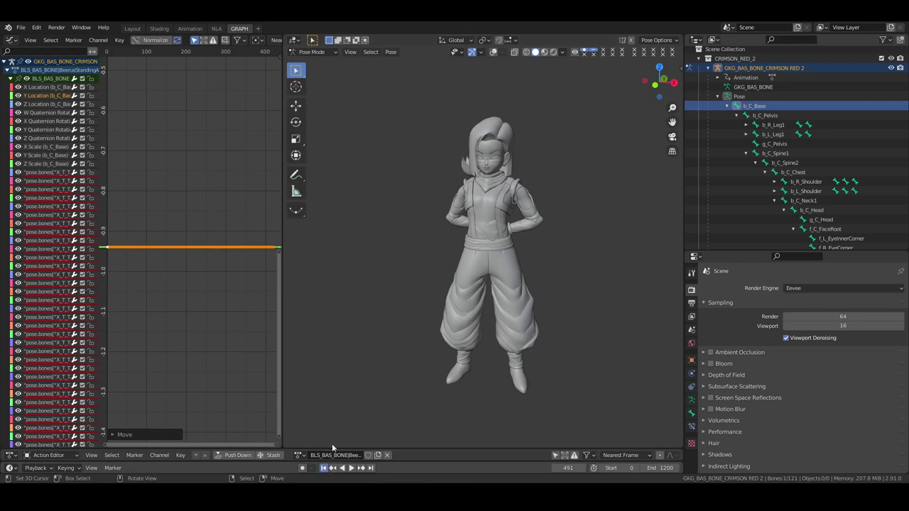
click(324, 468)
click(494, 52)
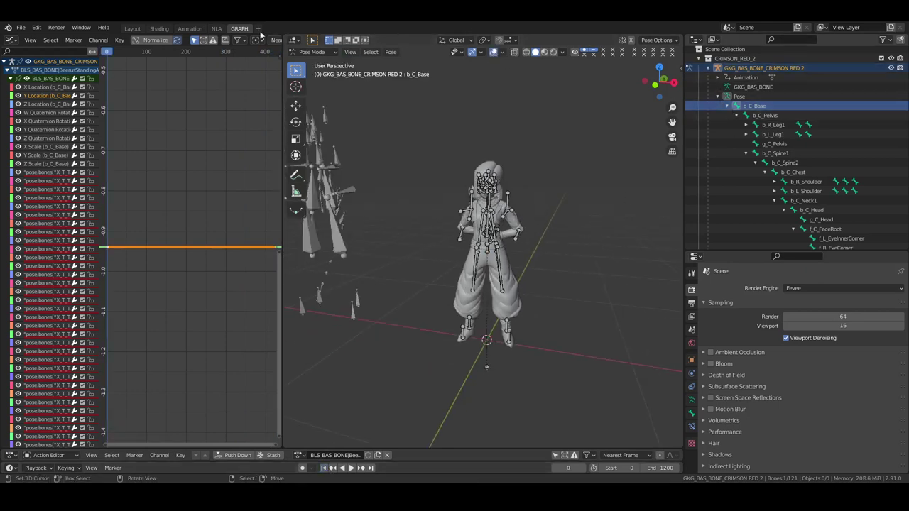
Step: Push the standing action down into an NLA strip and delete the BLS_BAS_BONE armature hierarchy
click(216, 28)
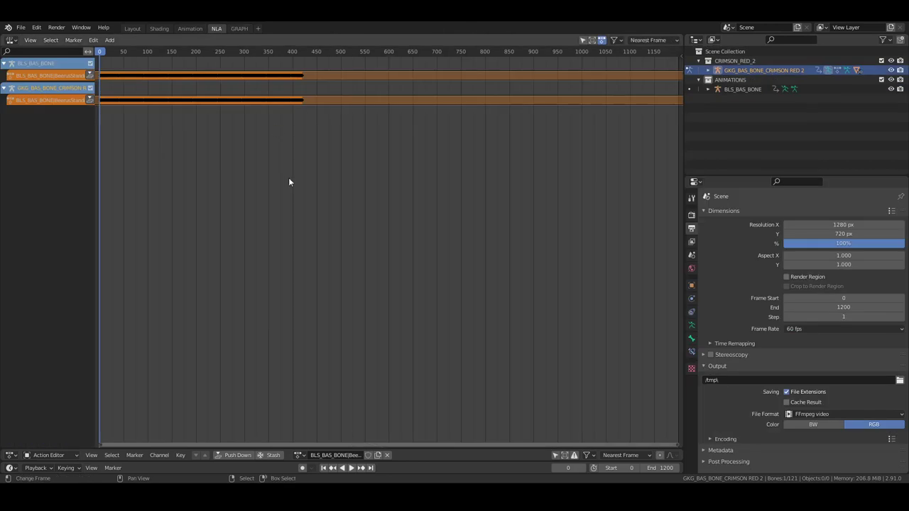
click(90, 102)
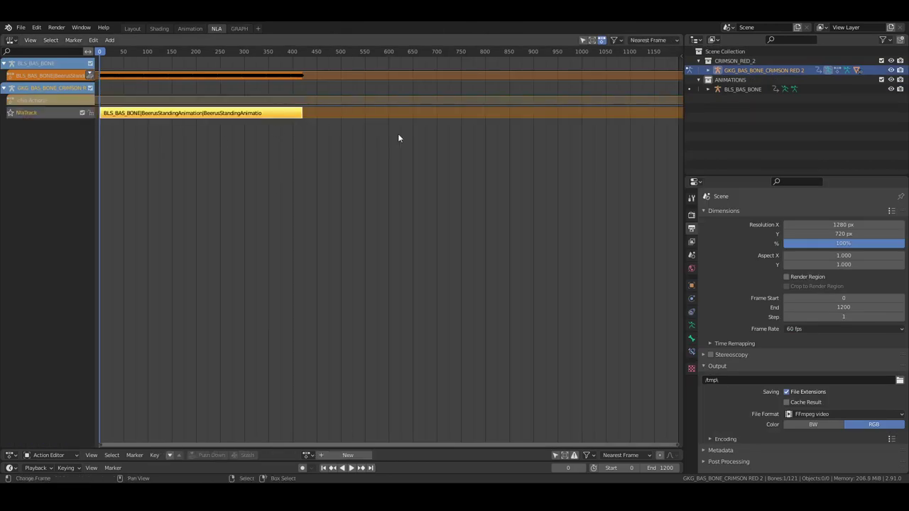
click(228, 164)
drag(204, 241, 207, 255)
right_click(270, 298)
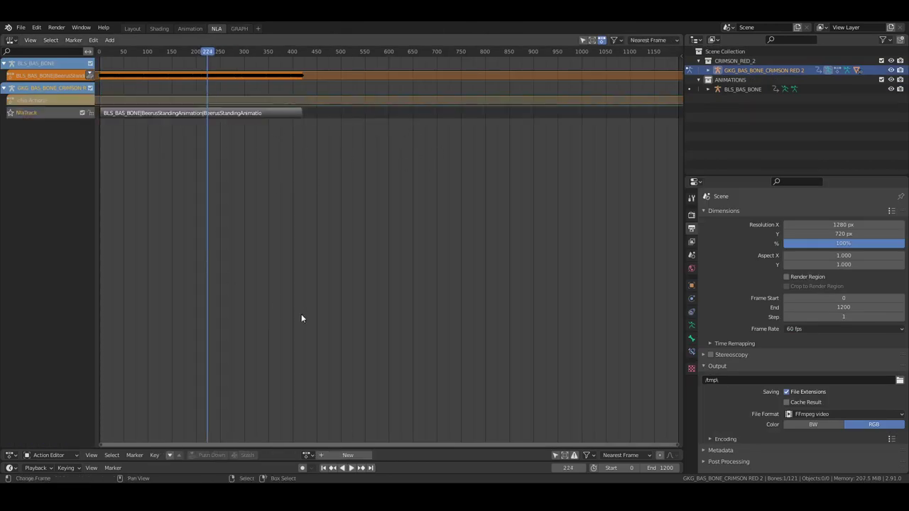
click(323, 468)
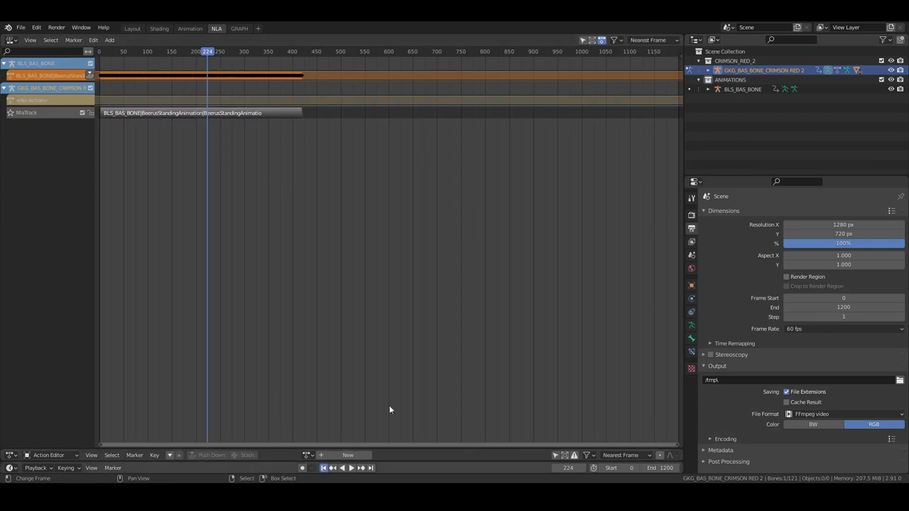
right_click(732, 88)
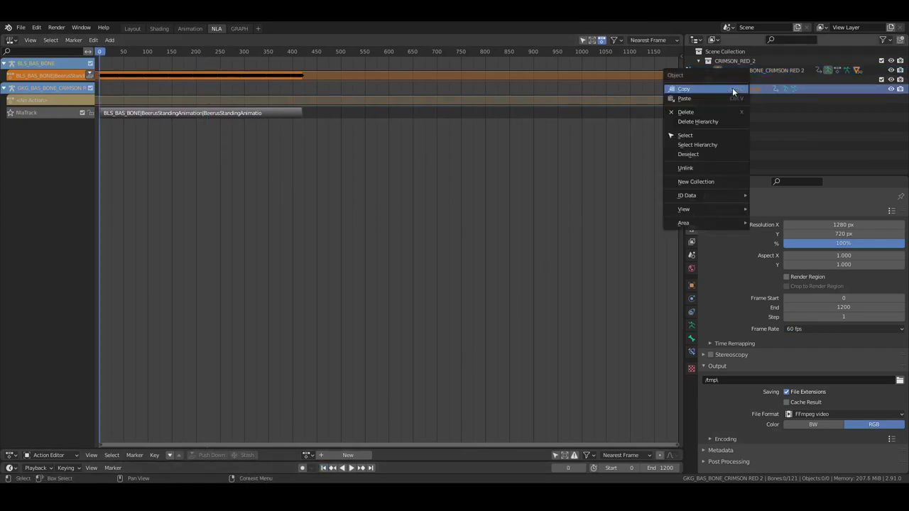
click(718, 122)
Step: Back in Layout, select the ANIMATIONS collection and purge unused data via File > Clean Up
click(132, 28)
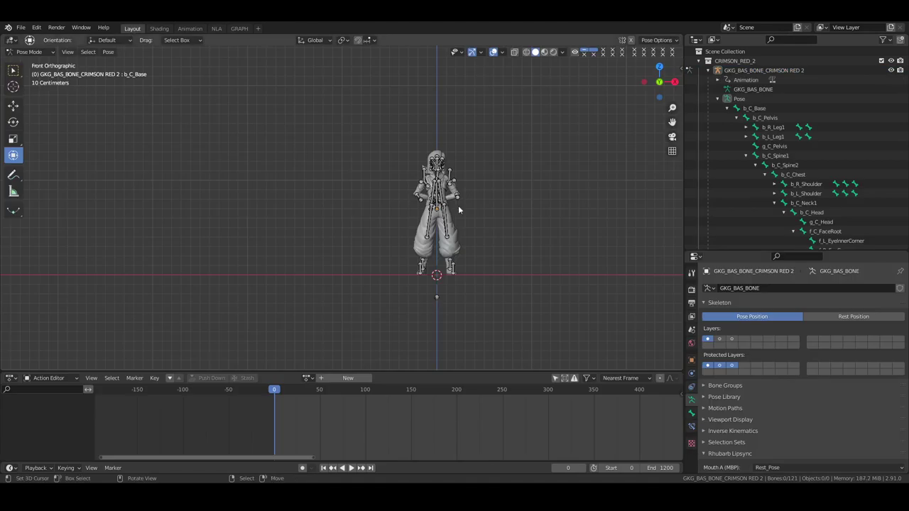
mouse_move(493, 230)
shift+middle_down()
mouse_move(455, 226)
mouse_move(438, 246)
mouse_move(483, 234)
shift+middle_up()
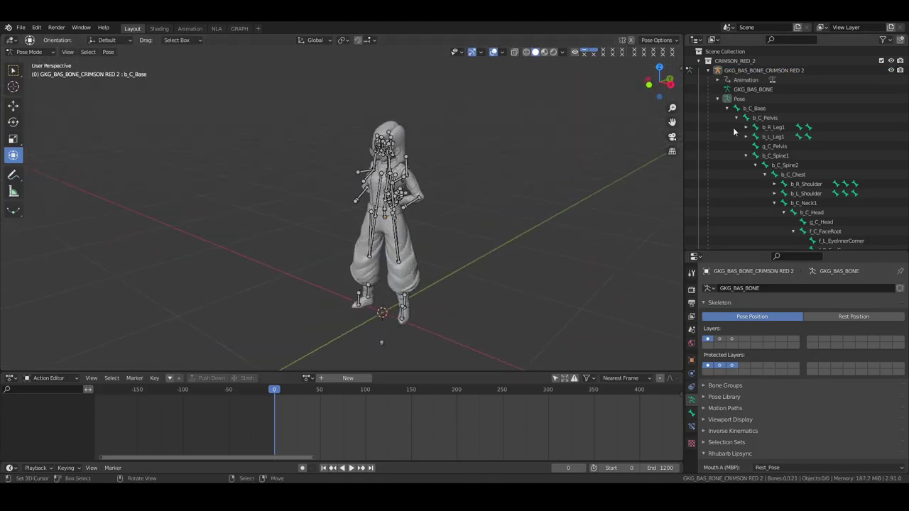
click(735, 60)
click(699, 60)
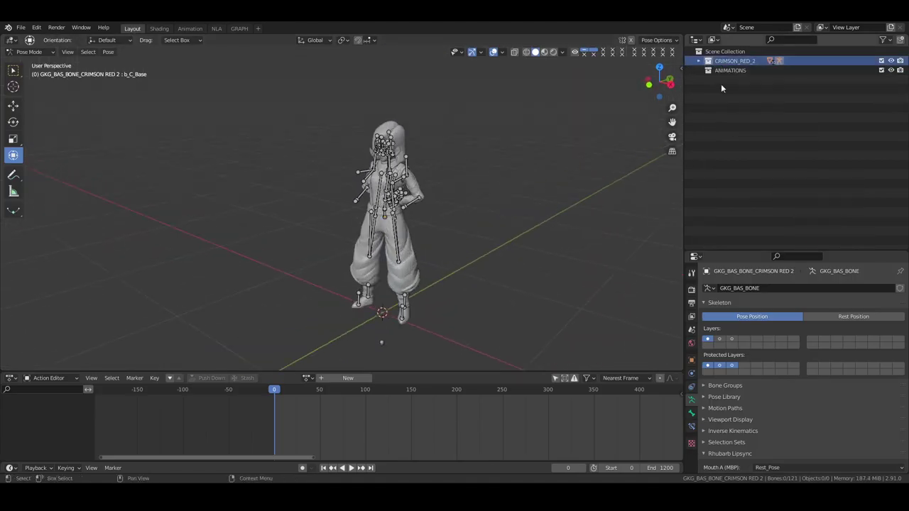
click(733, 69)
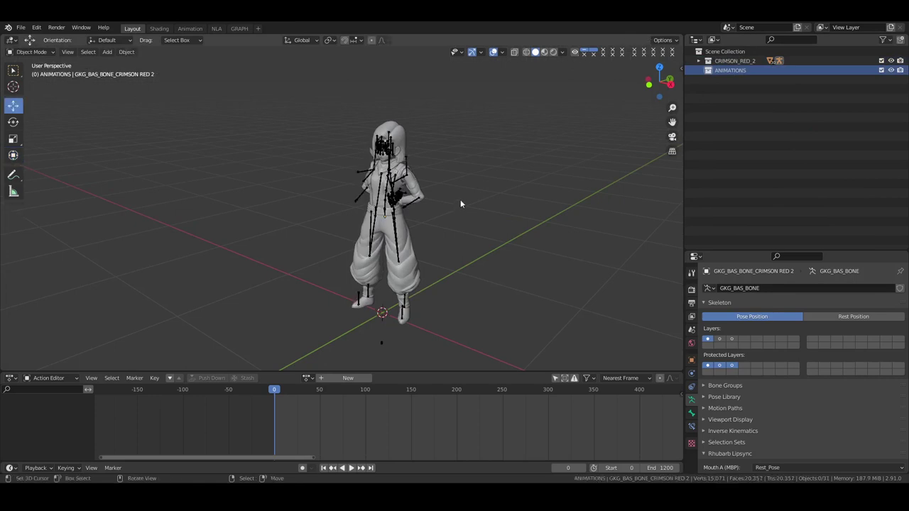
click(20, 27)
mouse_move(78, 155)
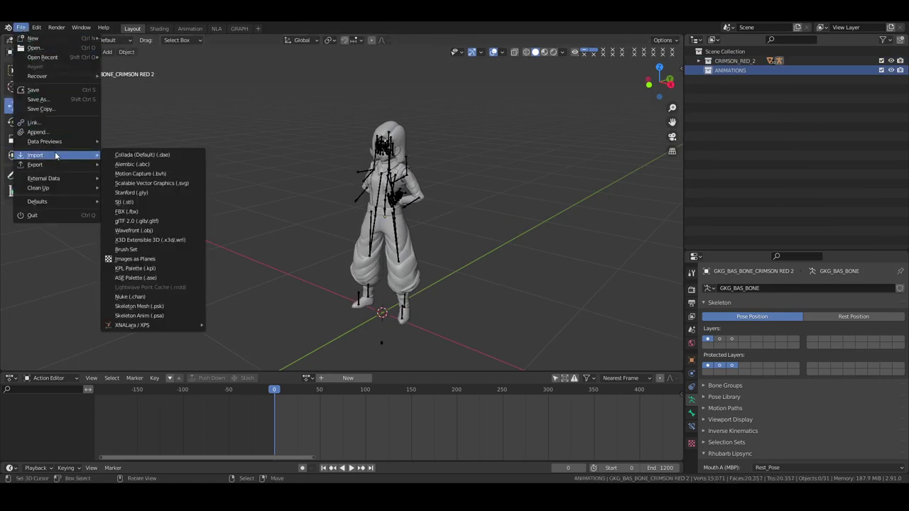
click(21, 27)
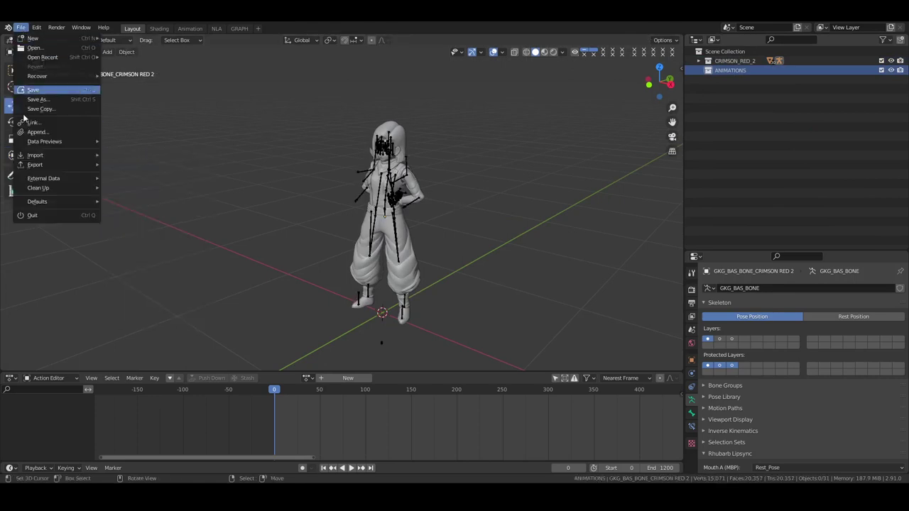
mouse_move(60, 188)
click(121, 187)
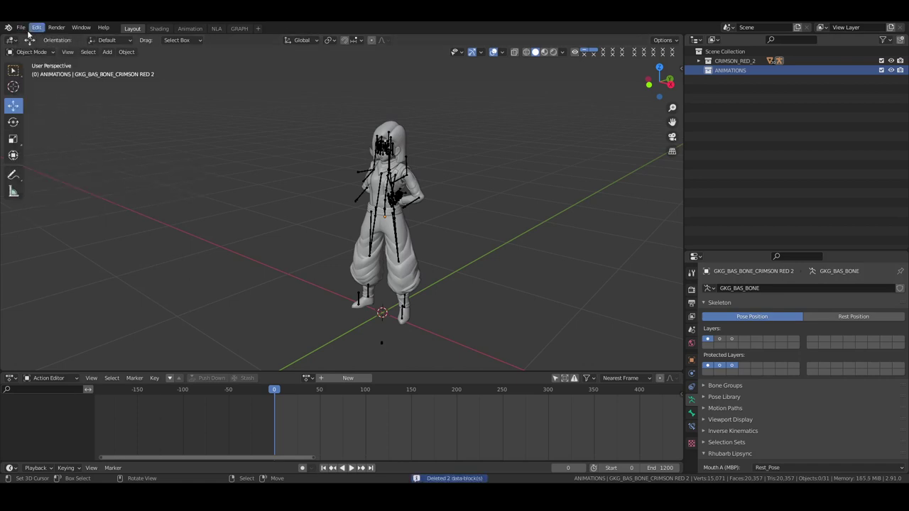
Step: Load the first standing animation action in the Action Editor, then unlink it
click(308, 377)
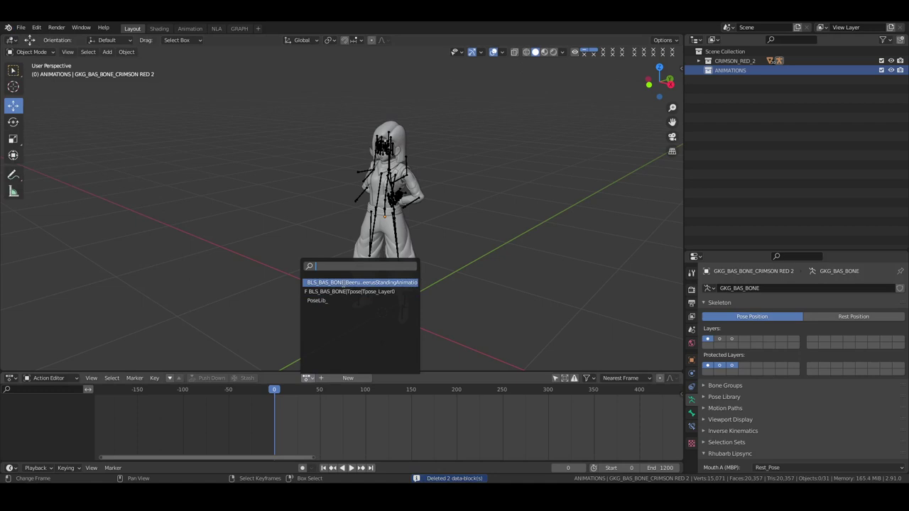
click(342, 286)
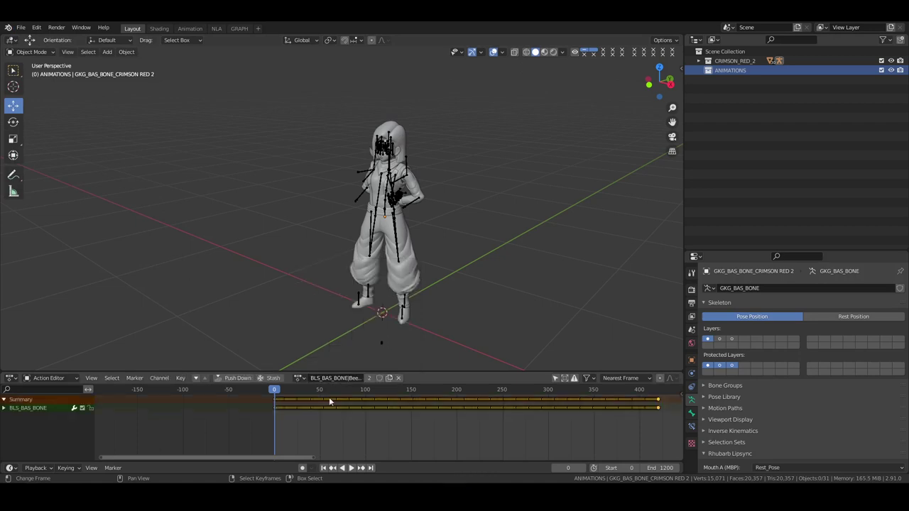
click(399, 377)
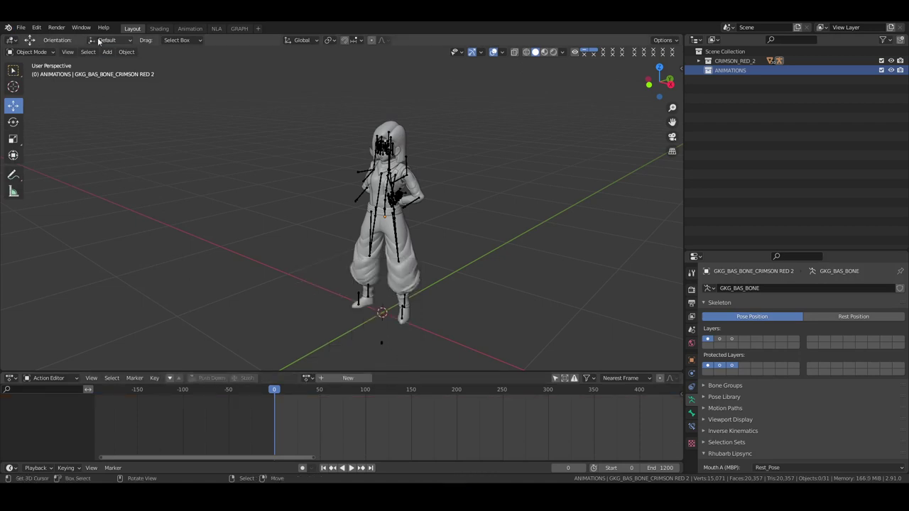
Step: Rename the standing animation's NLA strip to CRIMSON POSE 1
click(217, 28)
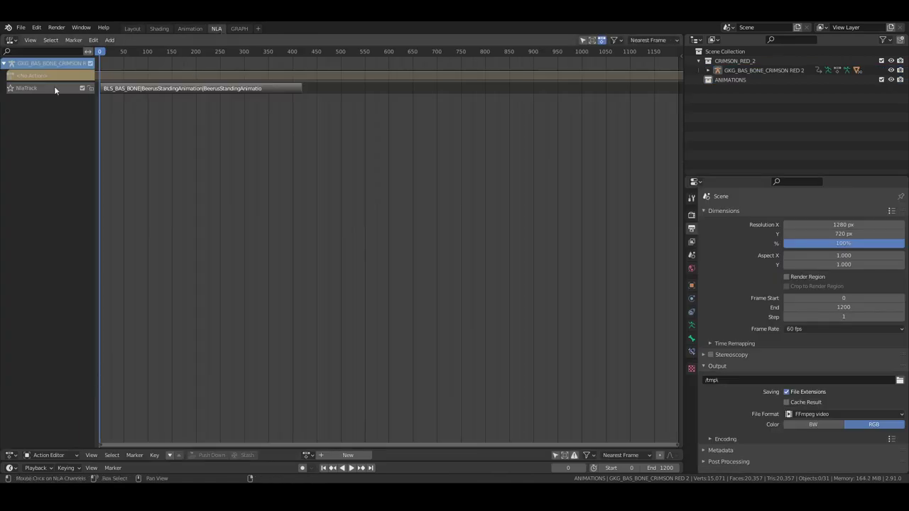
click(167, 90)
key(n)
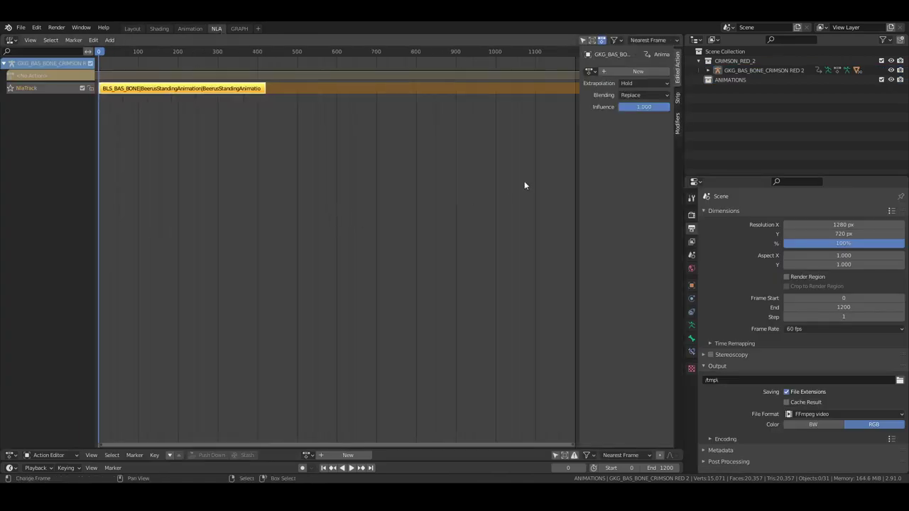
click(677, 97)
click(625, 54)
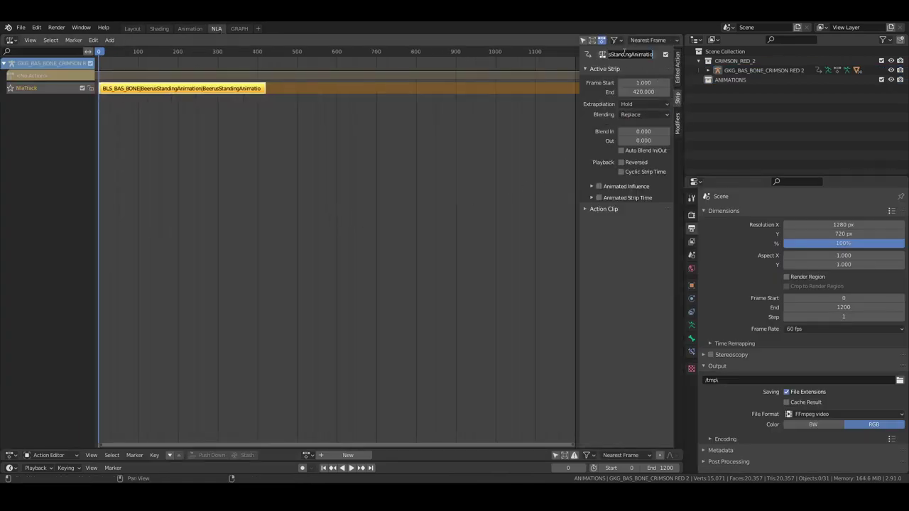
text(c)
key(Return)
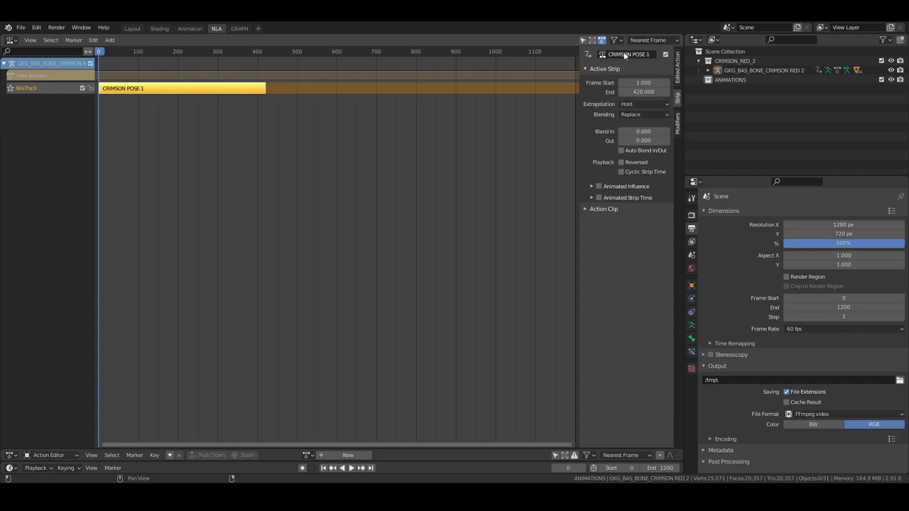
key(n)
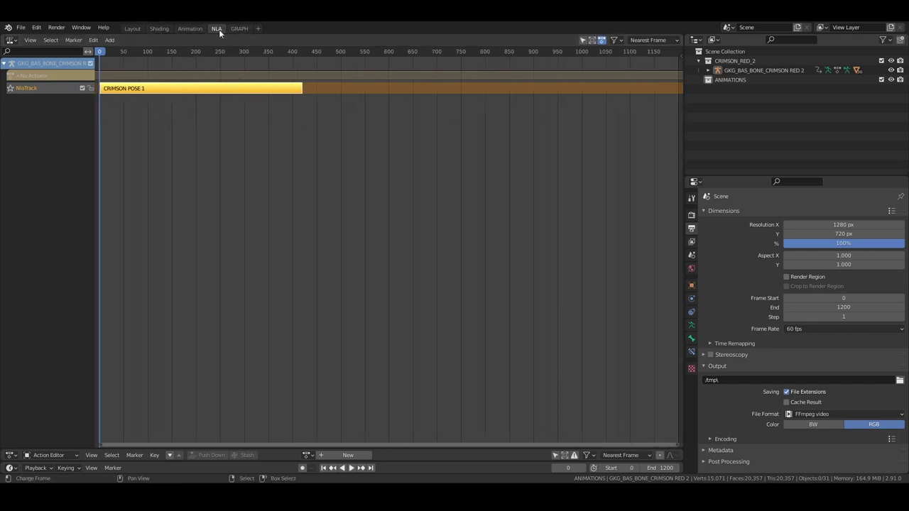
Step: Rename the strip's action to CRIMSON POSE 1 in tweak mode, then go back to Layout
click(190, 29)
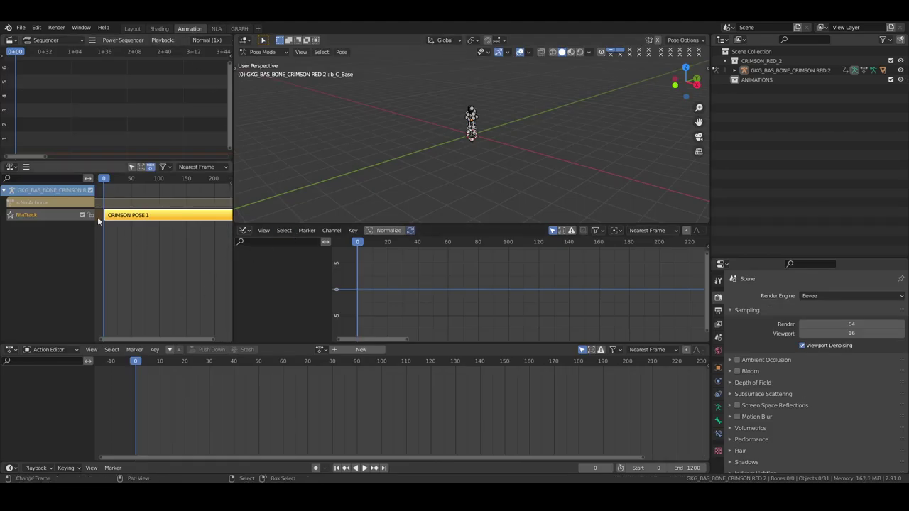
key(Tab)
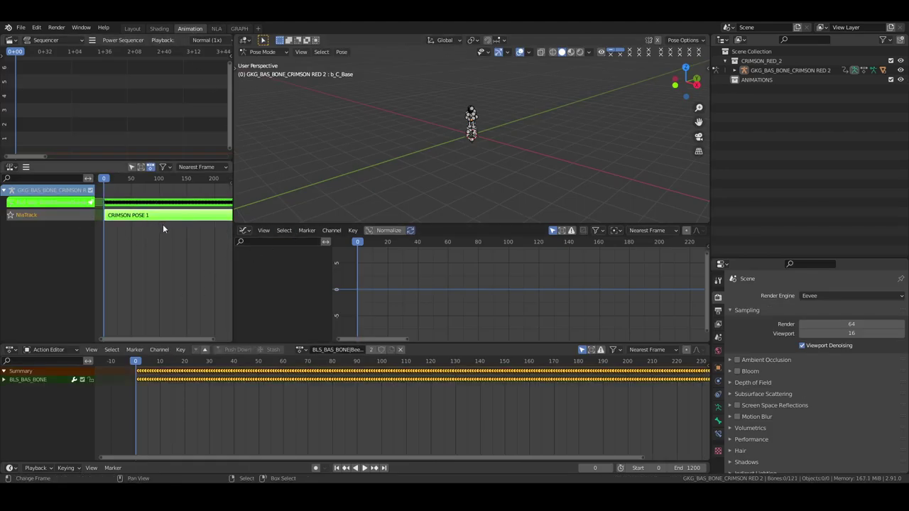
click(327, 349)
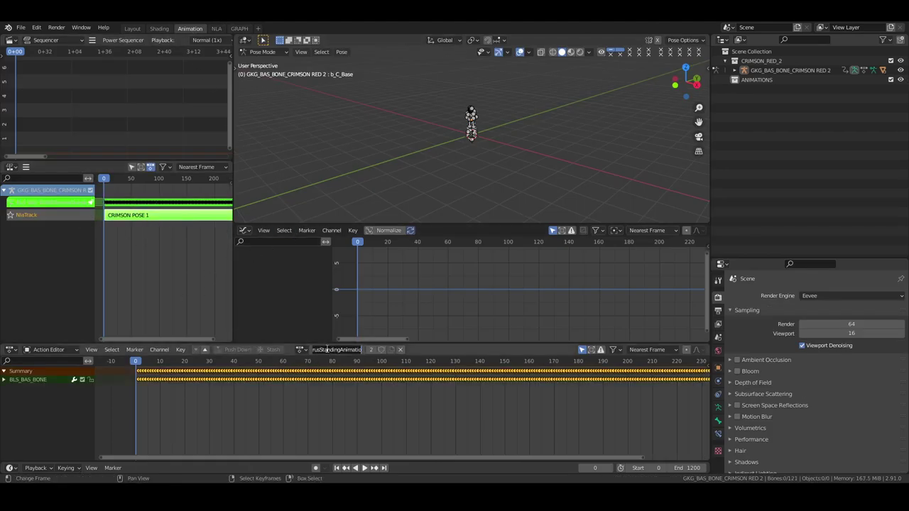
text(CRIMSON POSE 1)
key(Return)
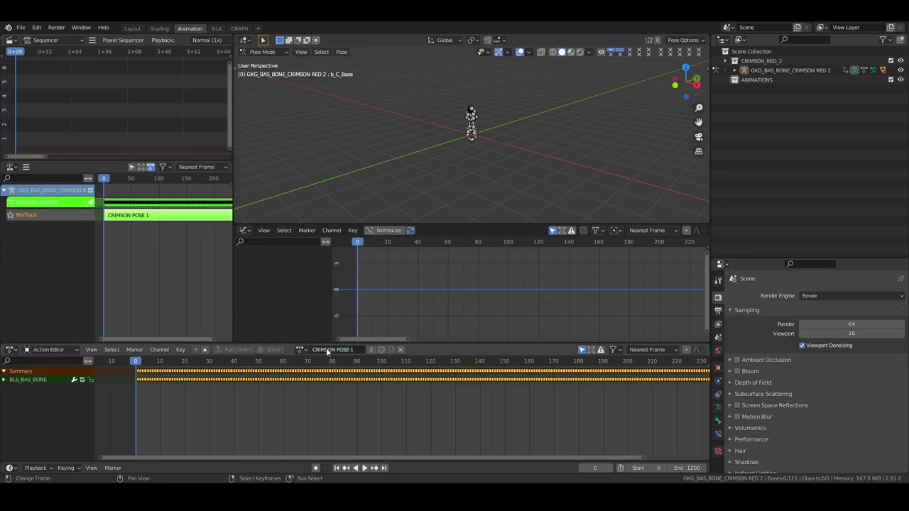
key(Tab)
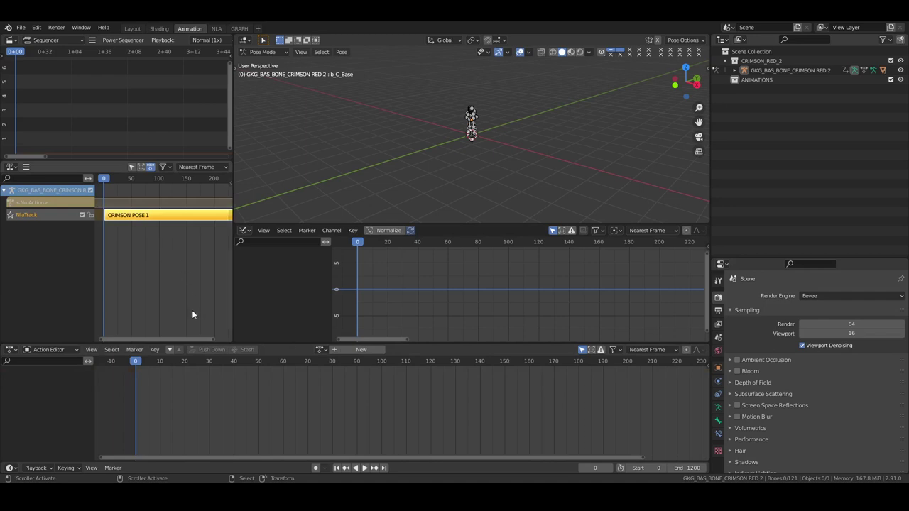
click(177, 250)
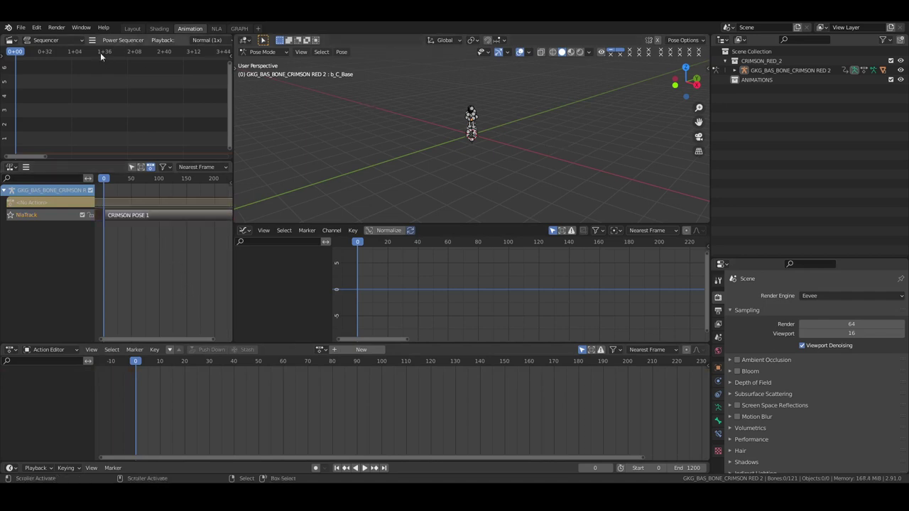
click(132, 28)
Step: Make the ANIMATIONS collection active and start an FBX import
click(735, 71)
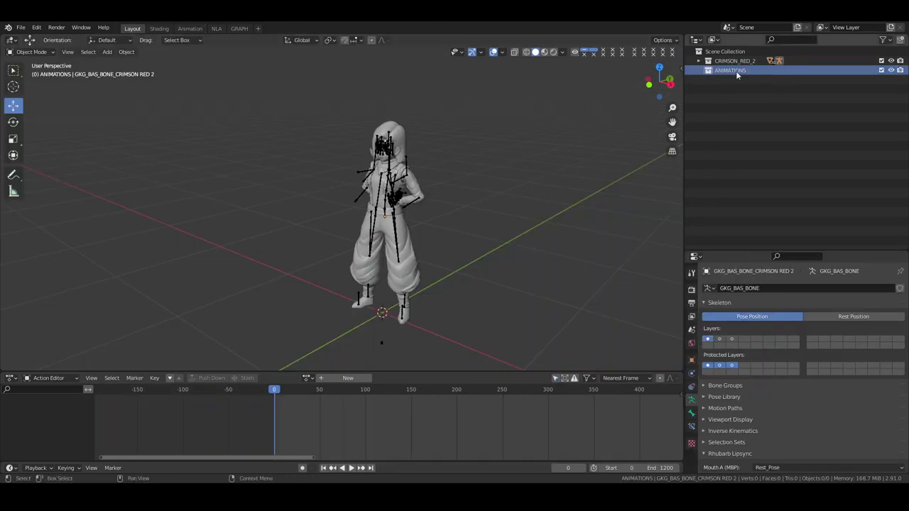
click(21, 27)
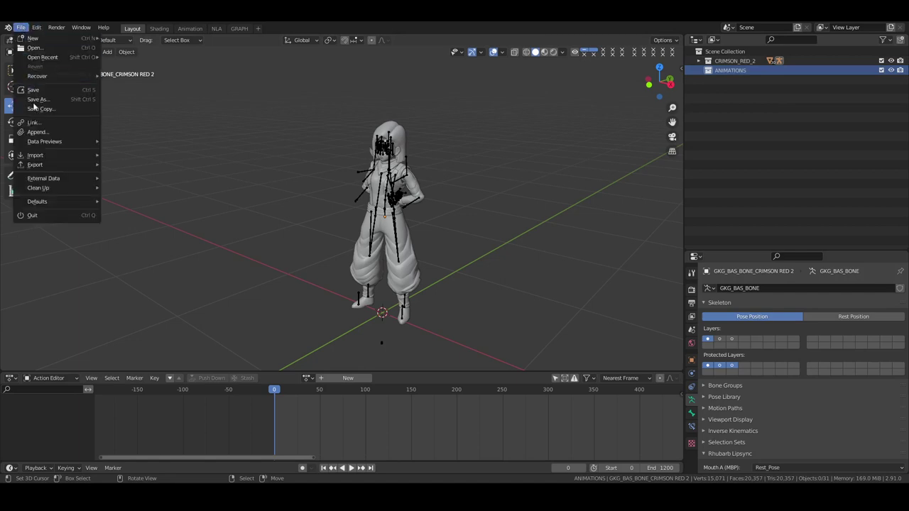
mouse_move(48, 145)
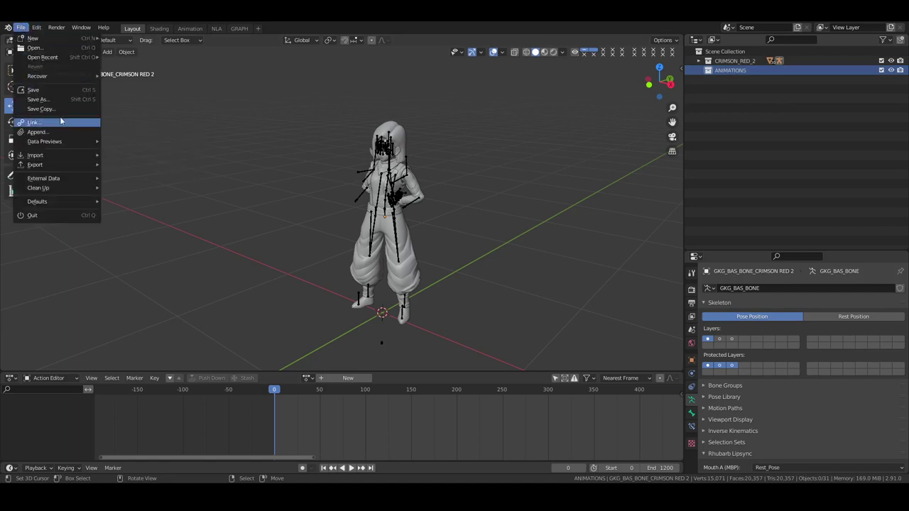
mouse_move(62, 159)
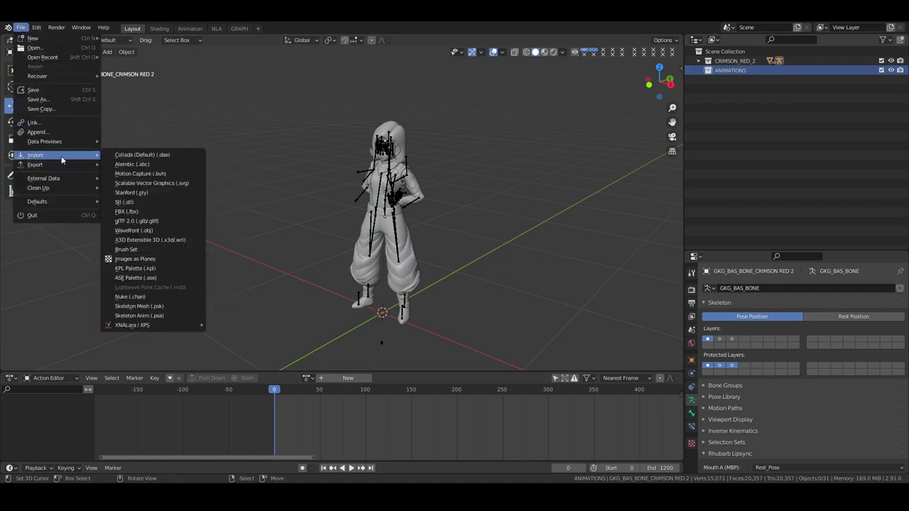
click(127, 211)
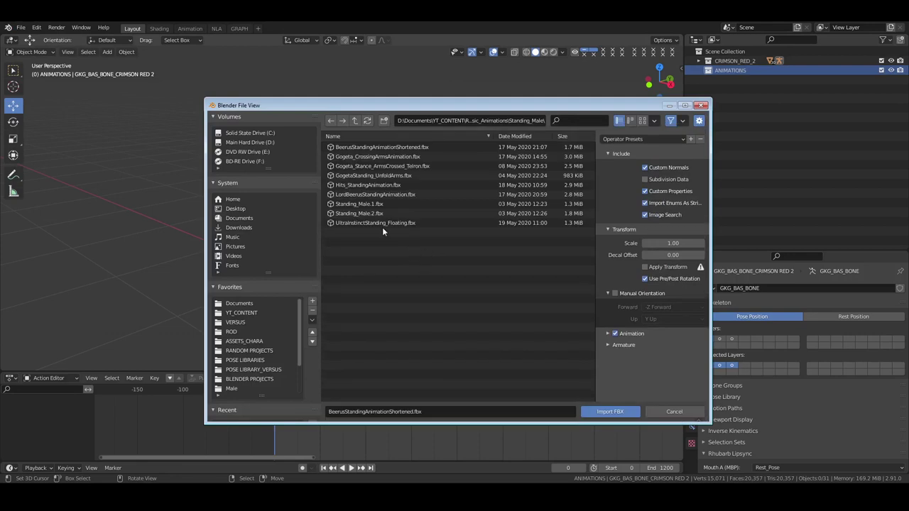
Step: Browse into the Standing_Male folder inside Basic_Animations
click(355, 121)
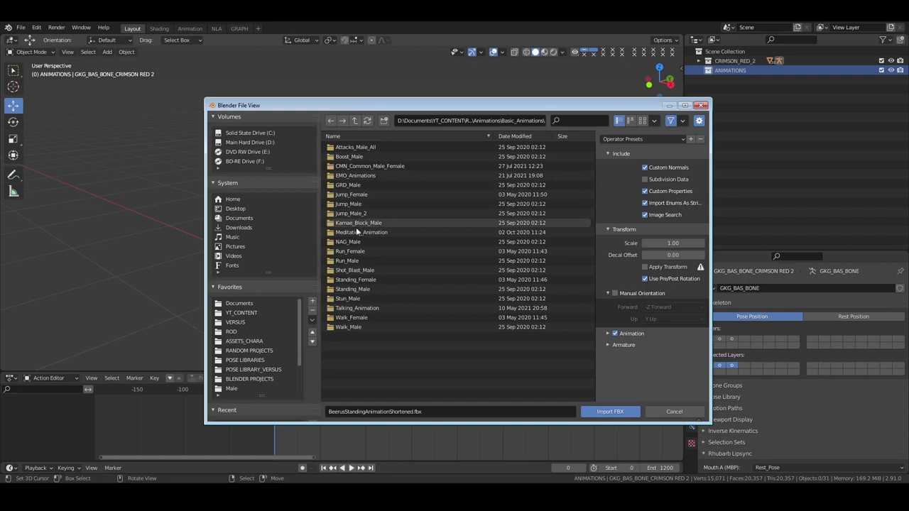
double_click(354, 288)
click(356, 122)
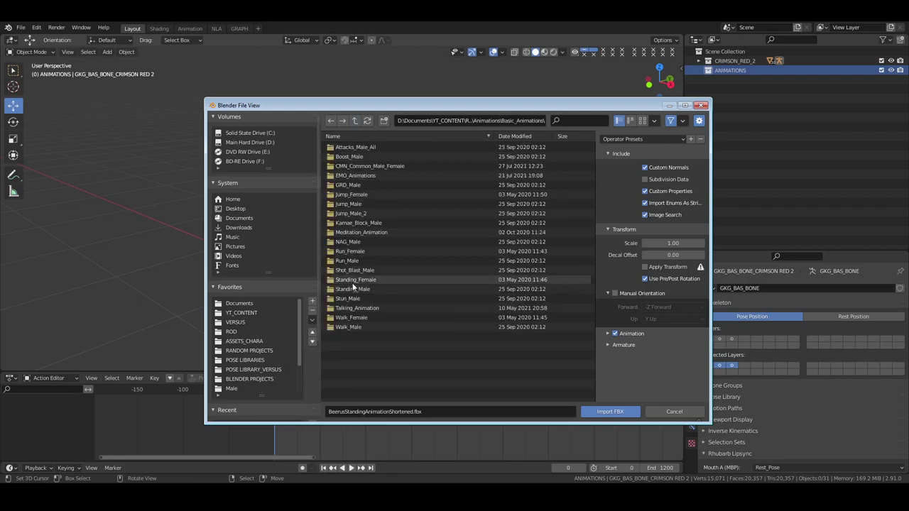
double_click(352, 279)
key(BackSpace)
double_click(353, 289)
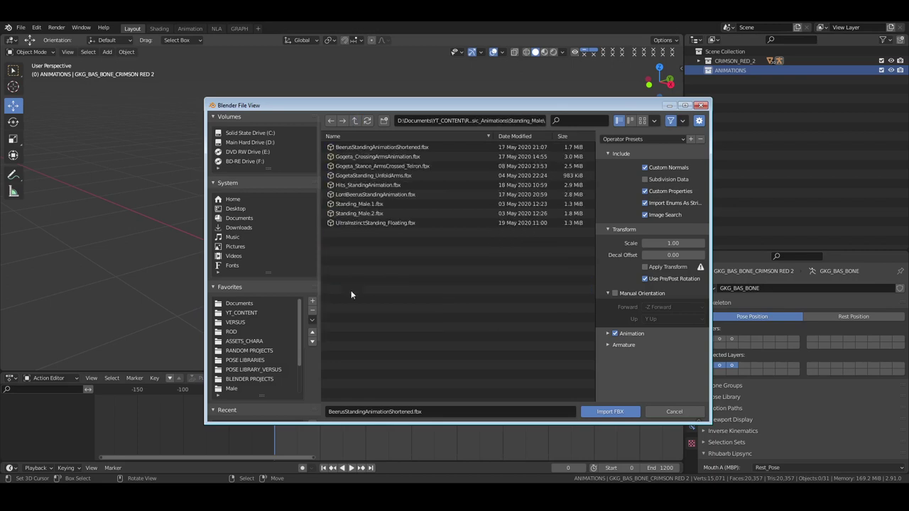
Step: Choose Standing_Male.1.fbx and apply the saved manual-orientation preset (Z Forward, Y Up)
click(360, 206)
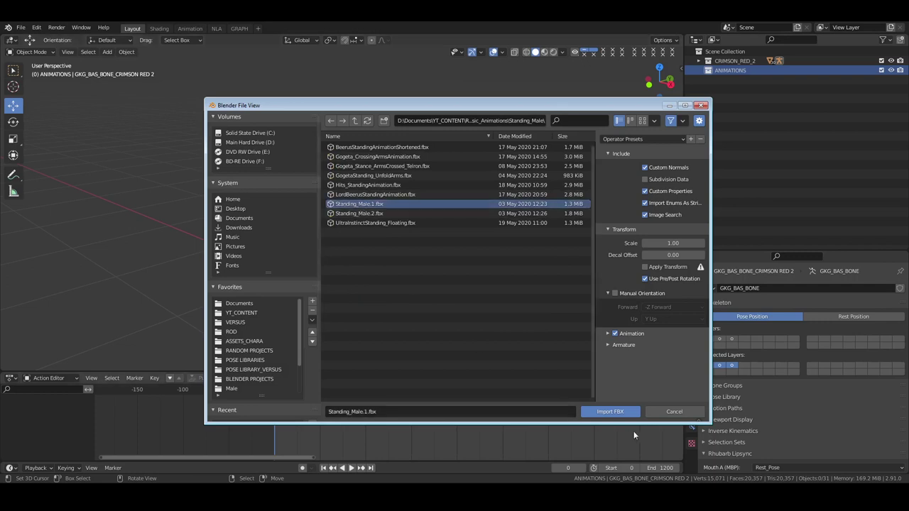
click(614, 345)
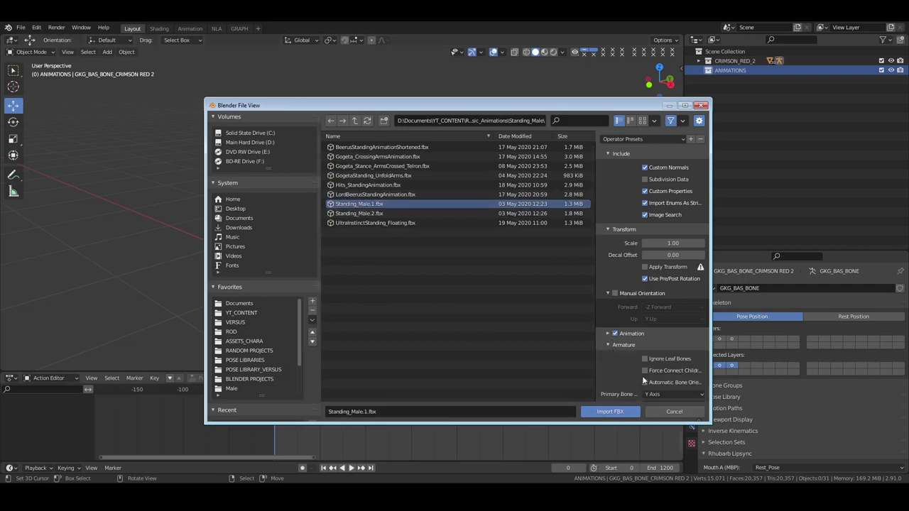
click(658, 139)
click(646, 164)
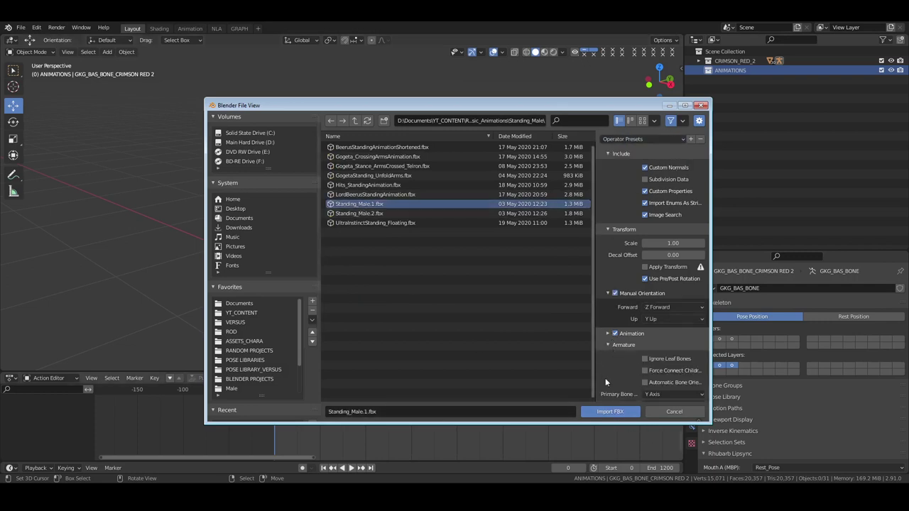
Step: Import Standing_Male.1.fbx and move the imported armature along X to the character's left
click(611, 411)
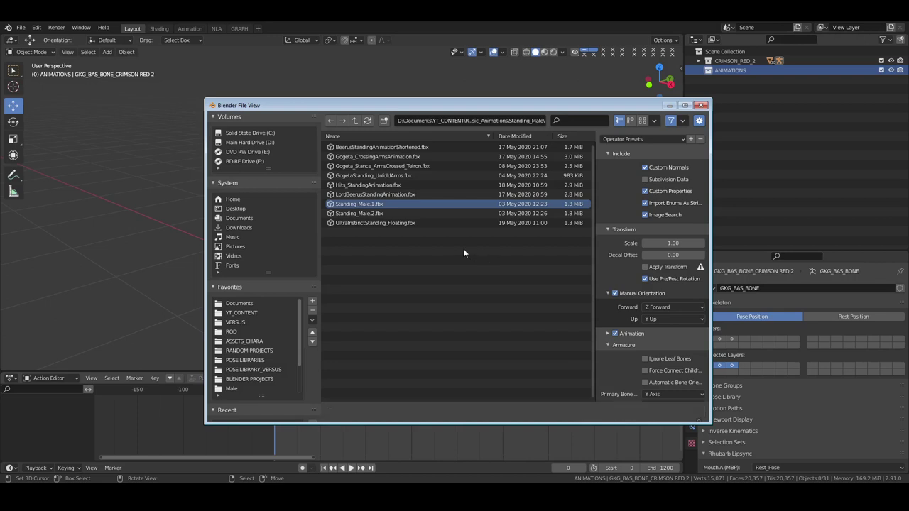
key(Return)
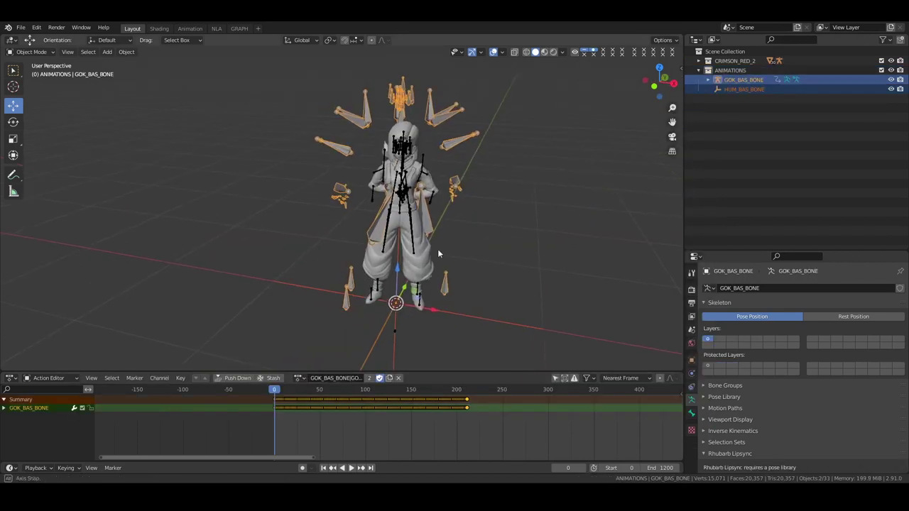
scroll(441, 263, down, 3)
click(470, 242)
key(g)
key(x)
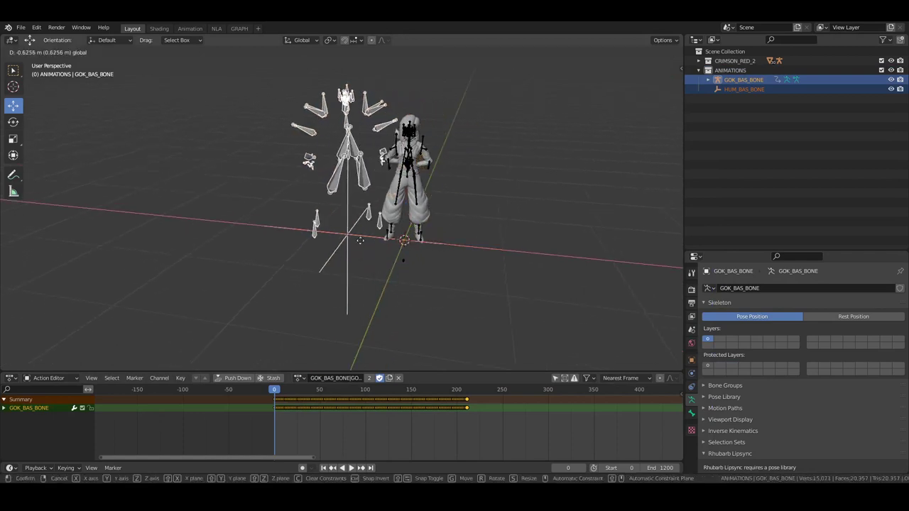
click(336, 219)
Step: Delete the leftover HUM_BAS_BONE object and nudge GOK_BAS_BONE slightly right along X
click(352, 257)
key(x)
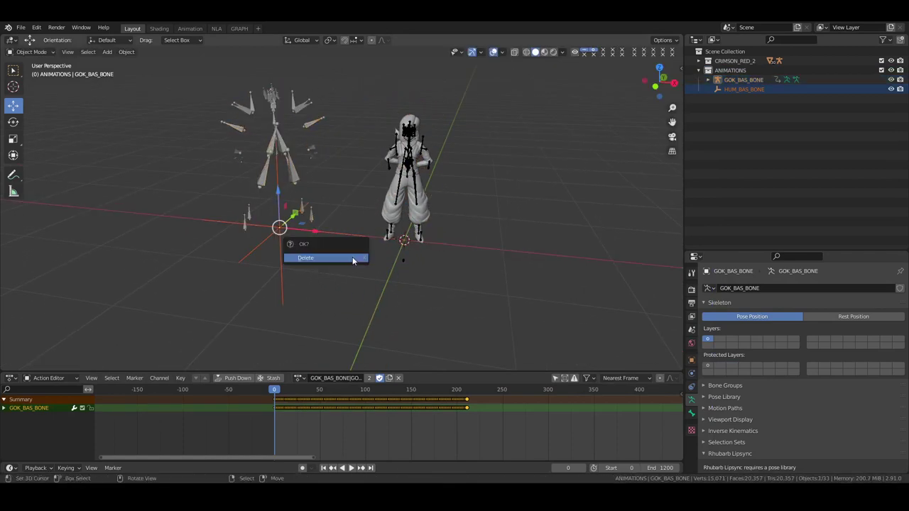
click(352, 258)
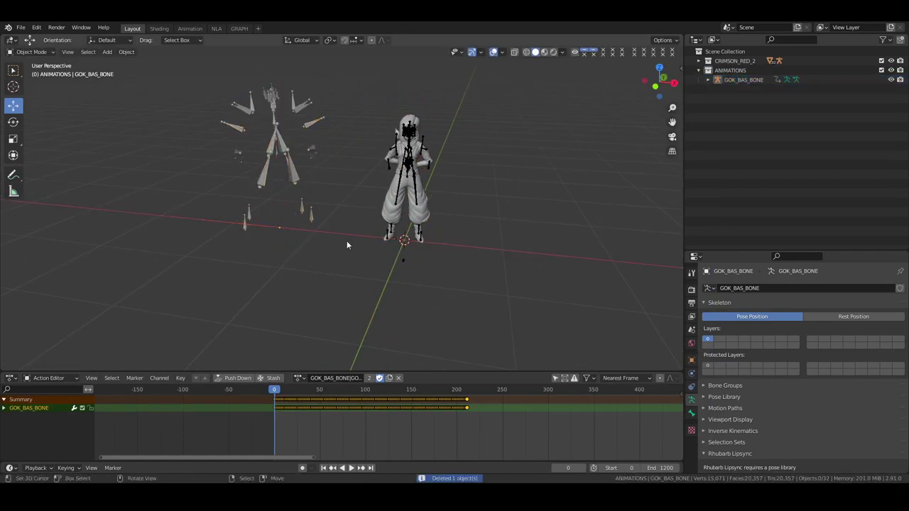
click(292, 175)
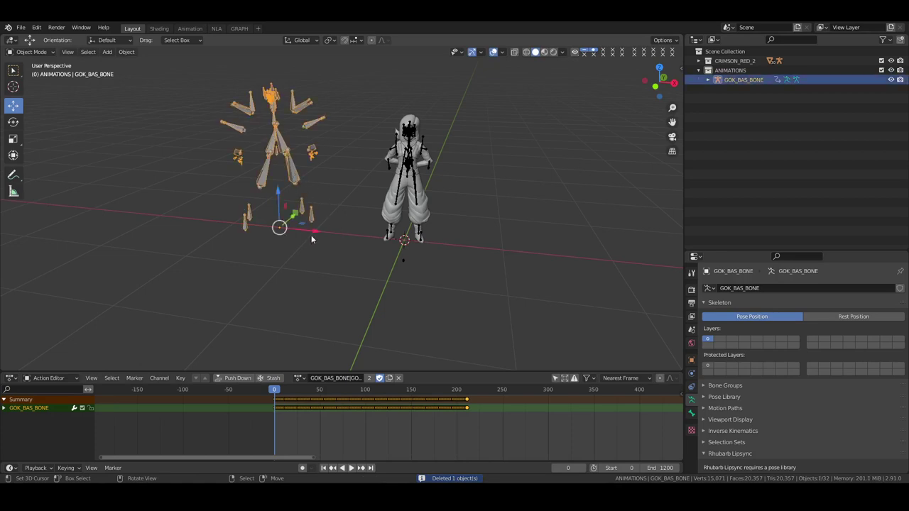
drag(314, 232, 326, 235)
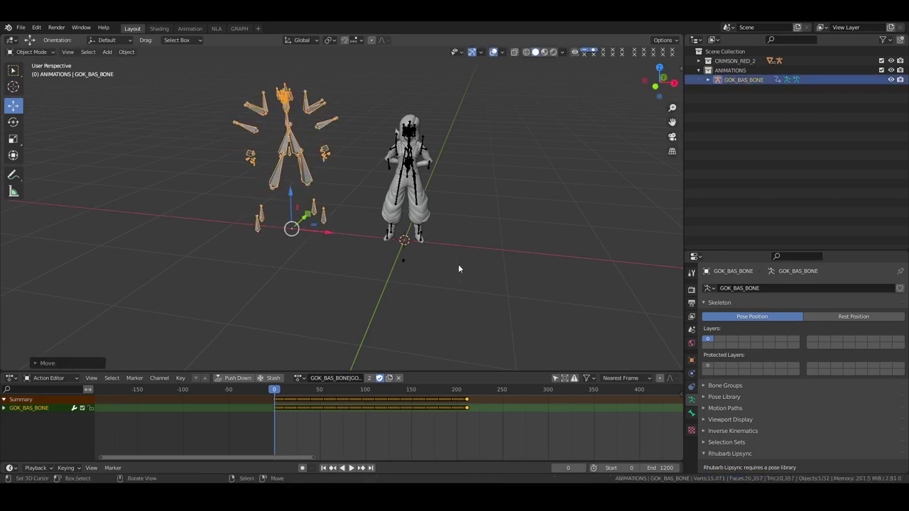
mouse_move(458, 264)
middle_down()
mouse_move(481, 255)
mouse_move(468, 250)
middle_up()
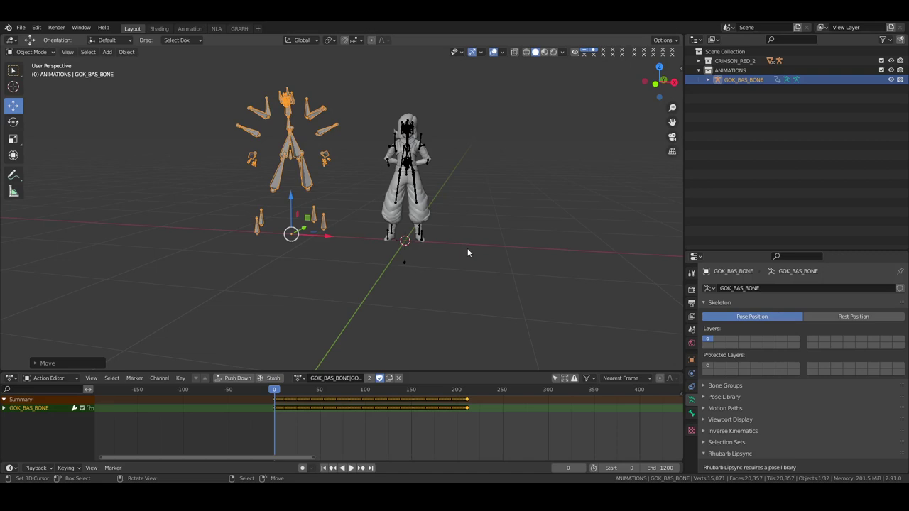
Step: Mute the CRIMSON POSE 1 track in the NLA editor
click(216, 28)
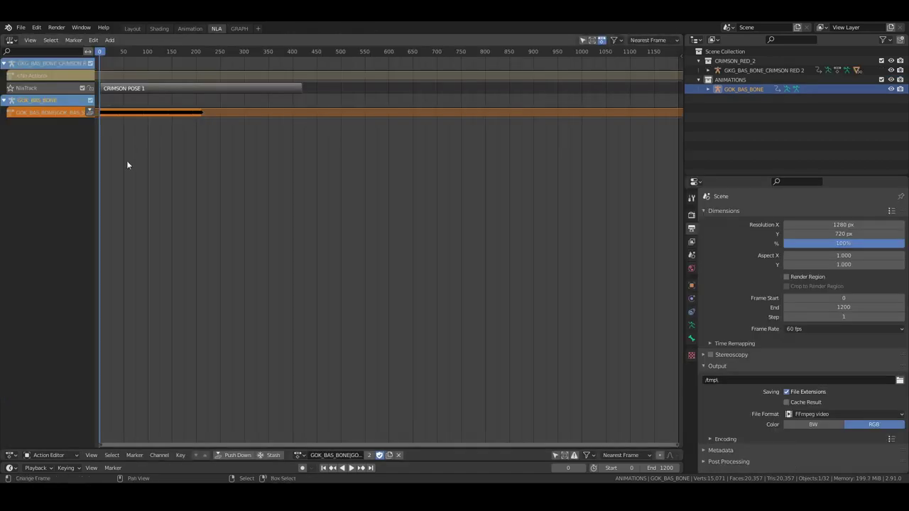
click(82, 88)
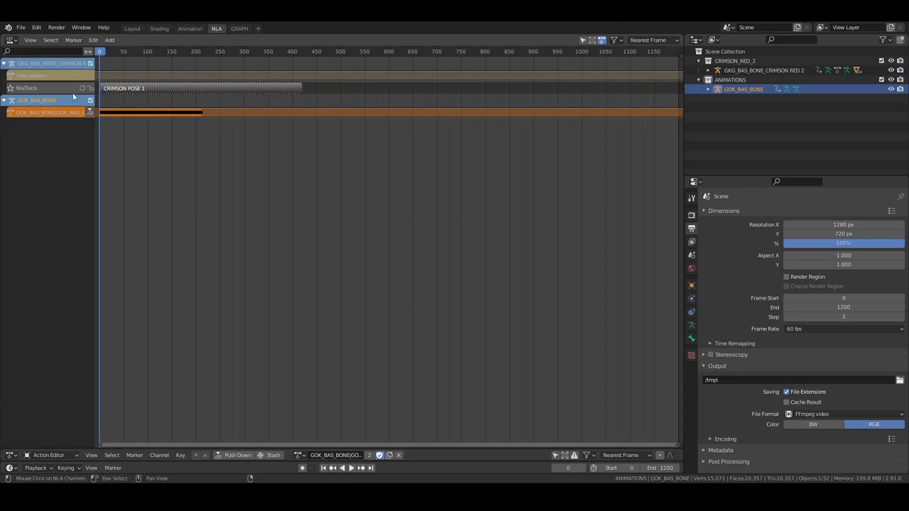
click(81, 88)
click(81, 88)
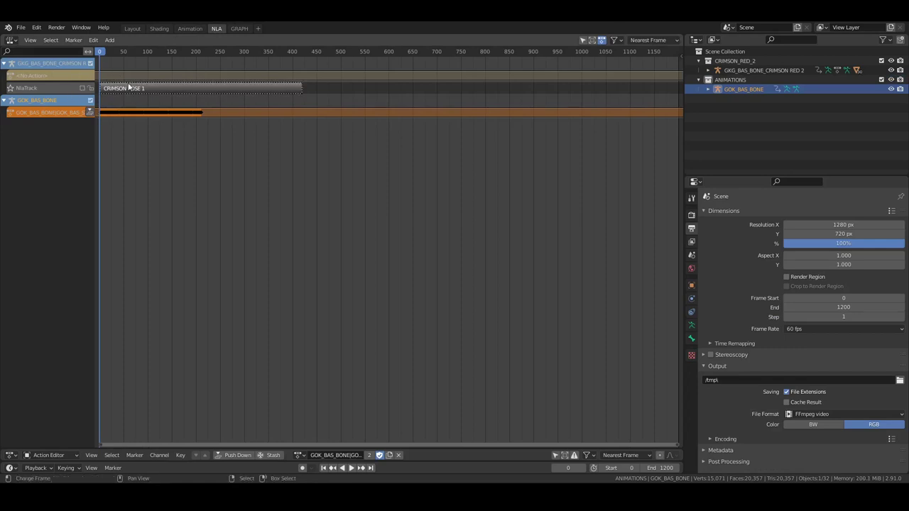
Step: Assign the imported GOK_BAS_BONE action to the CRIMSON RED 2 armature
click(132, 28)
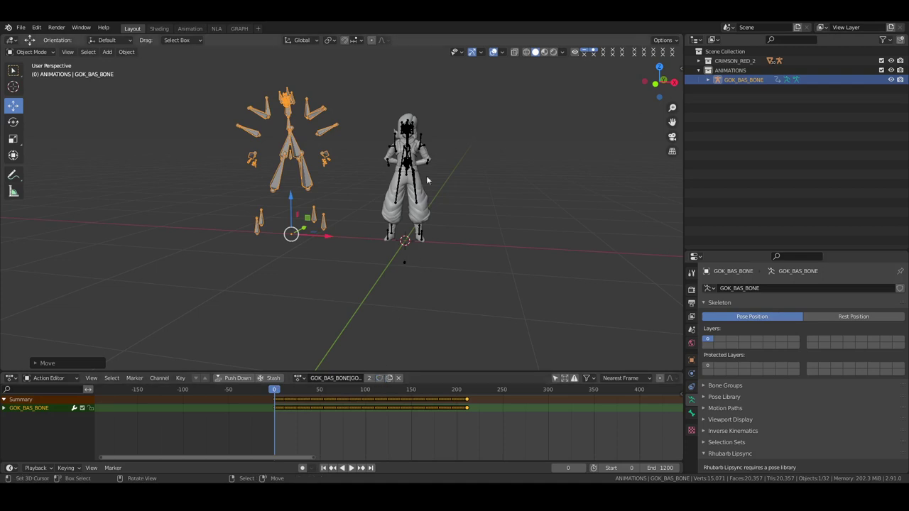
click(410, 137)
click(308, 379)
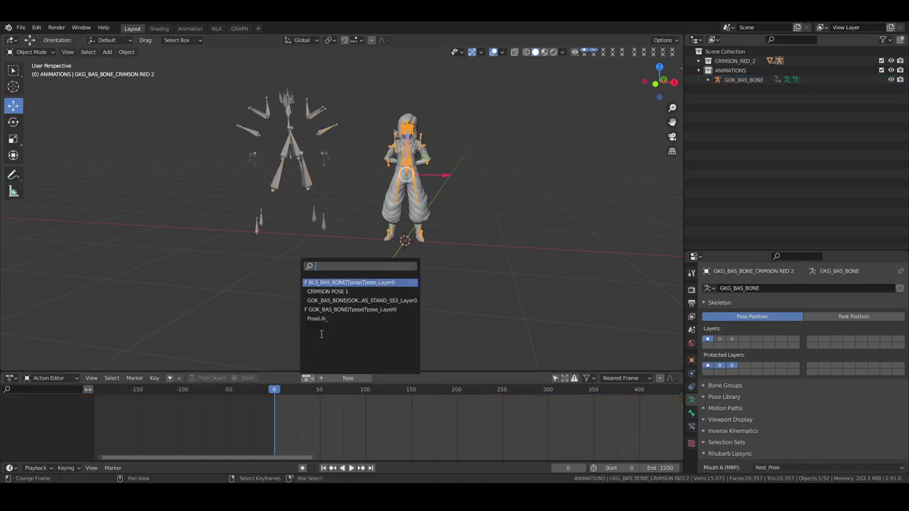
click(332, 302)
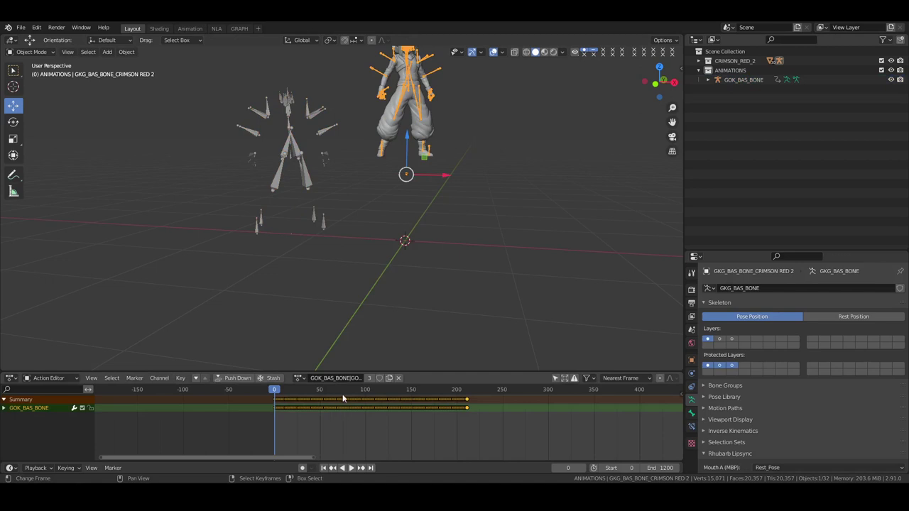
click(238, 29)
Step: Select the b_C_Base bone and frame its location, rotation and scale curves in the Graph Editor
click(503, 193)
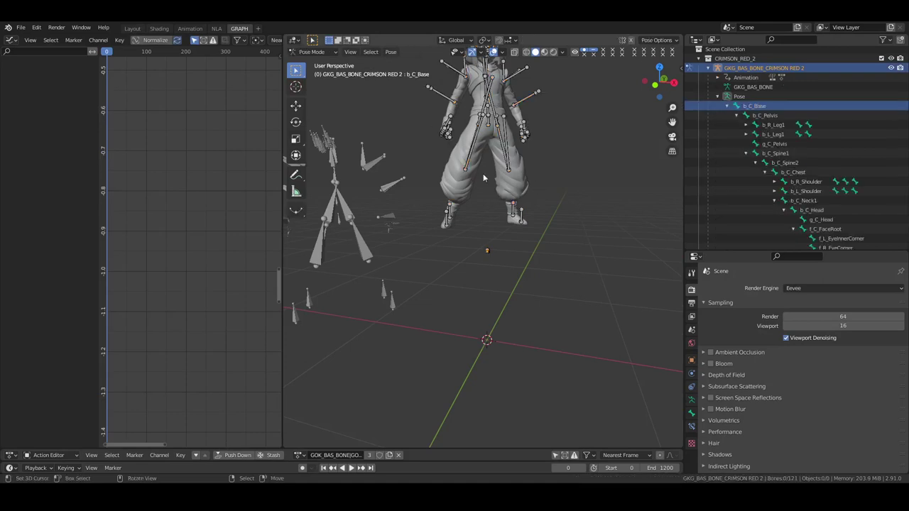
click(758, 108)
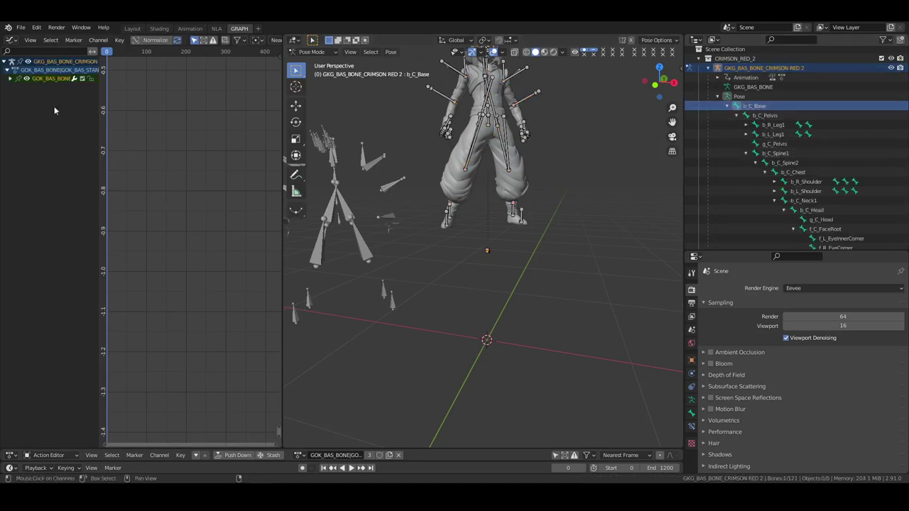
click(10, 80)
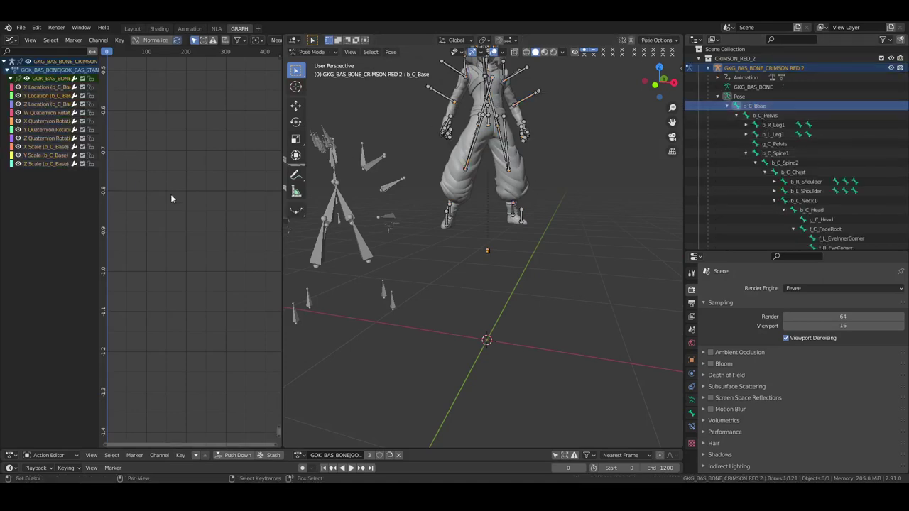
key(Home)
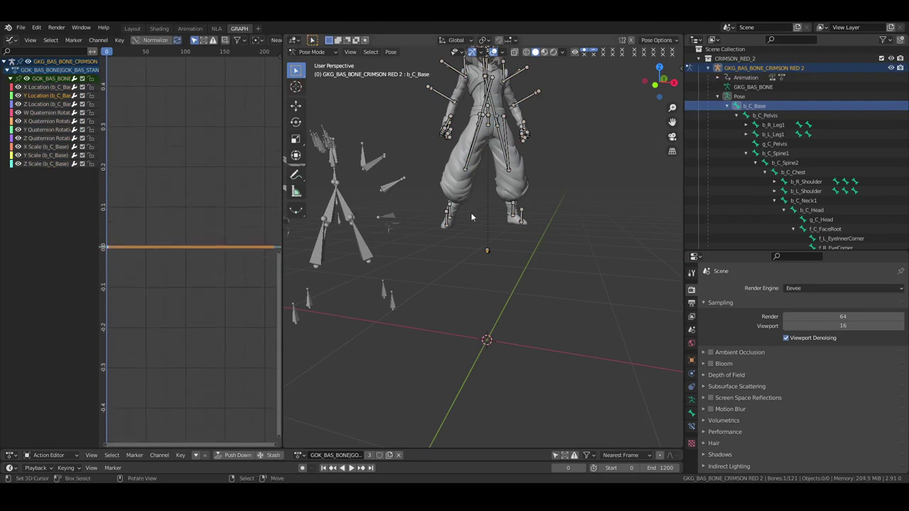
key(KP_1)
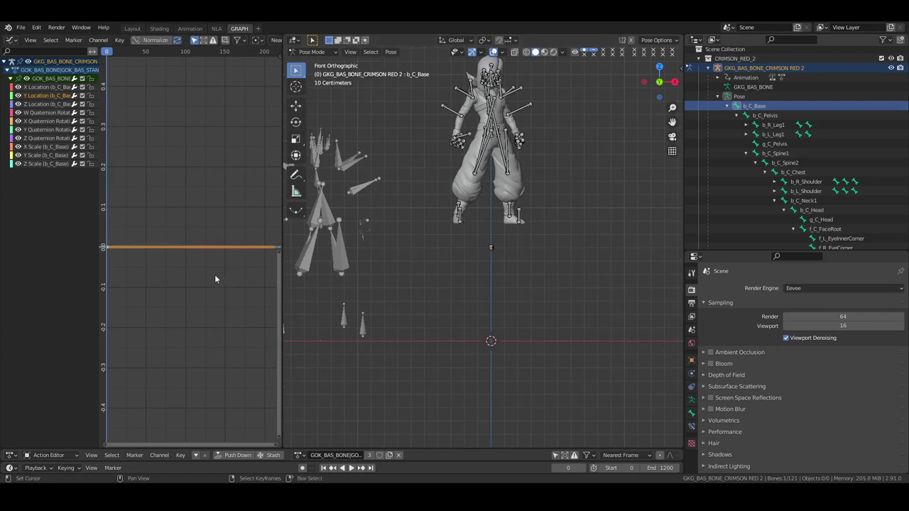
key(g)
key(Escape)
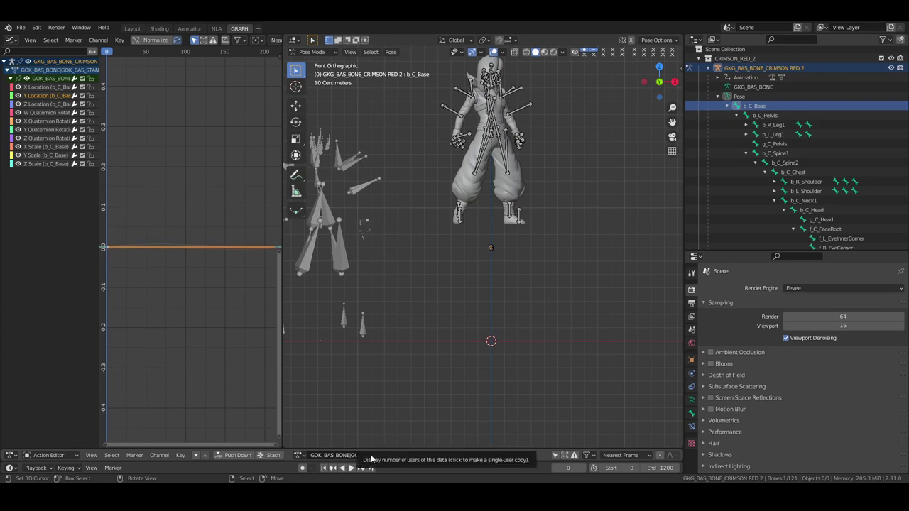
Step: Make the action a single-user copy named CRIMSON POSE 2 and lower b_C_Base's Y Location curve to about -0.9
click(370, 456)
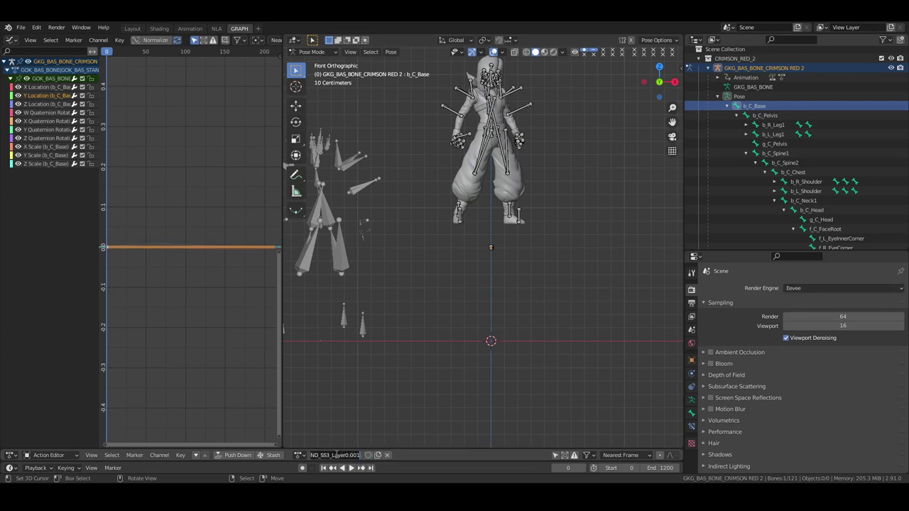
text(CRIMSON POSE 2)
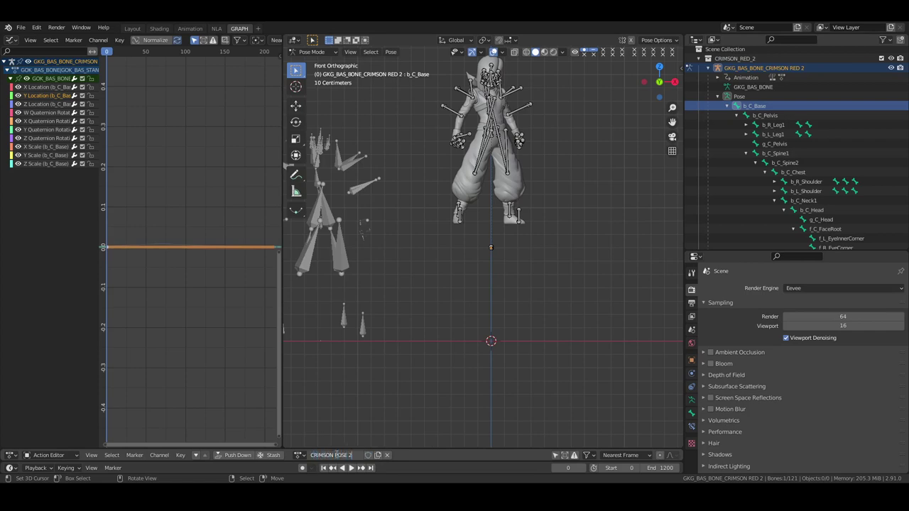
key(Return)
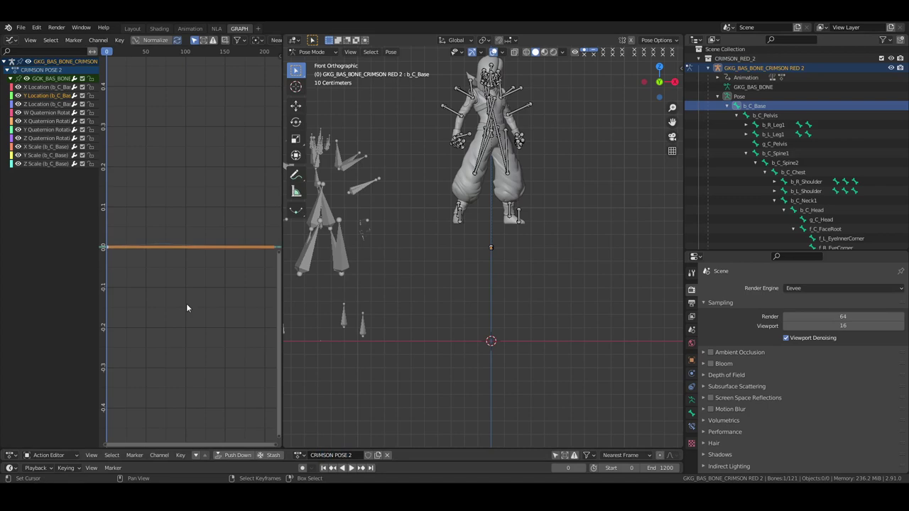
key(g)
key(y)
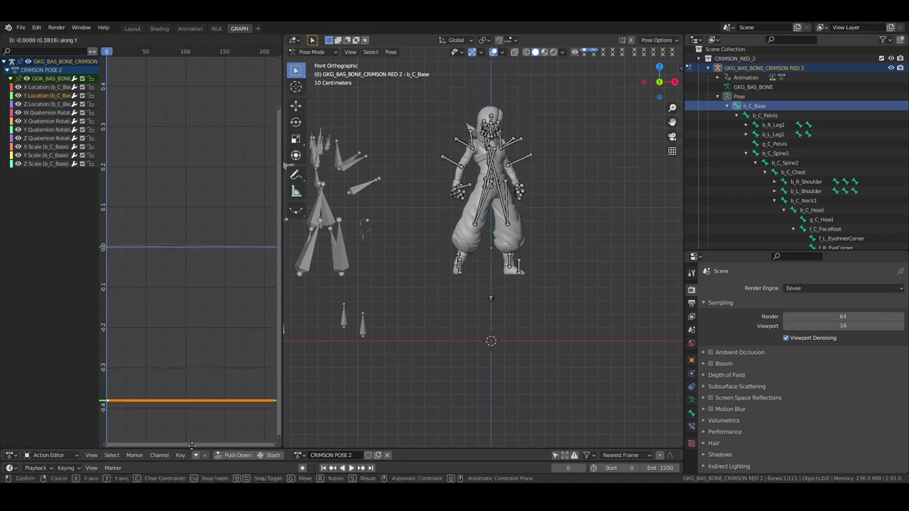
click(213, 222)
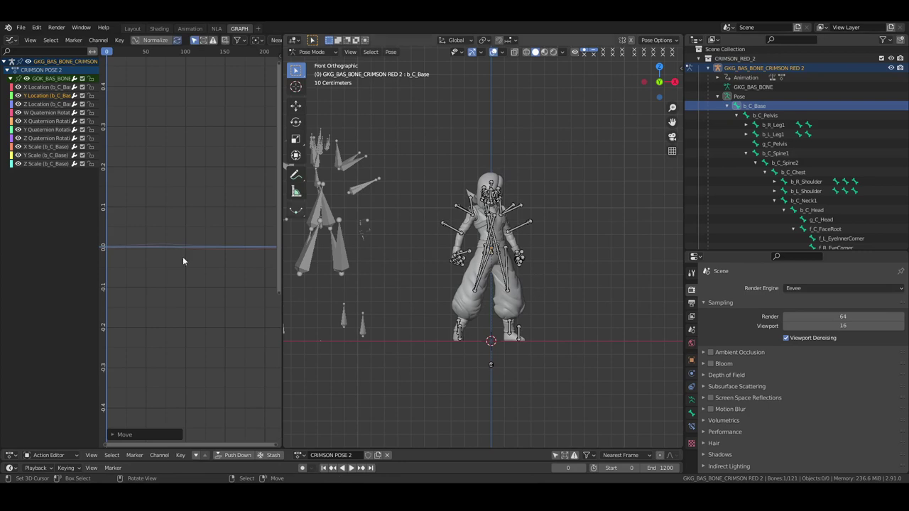
Step: Play the animation with overlays hidden to confirm the character stays grounded, ending on frame 0
click(162, 267)
key(space)
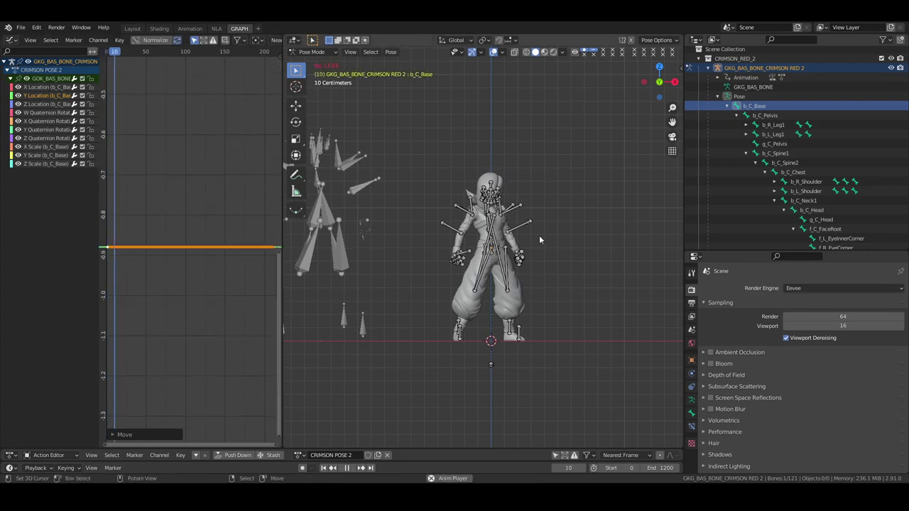
key(Escape)
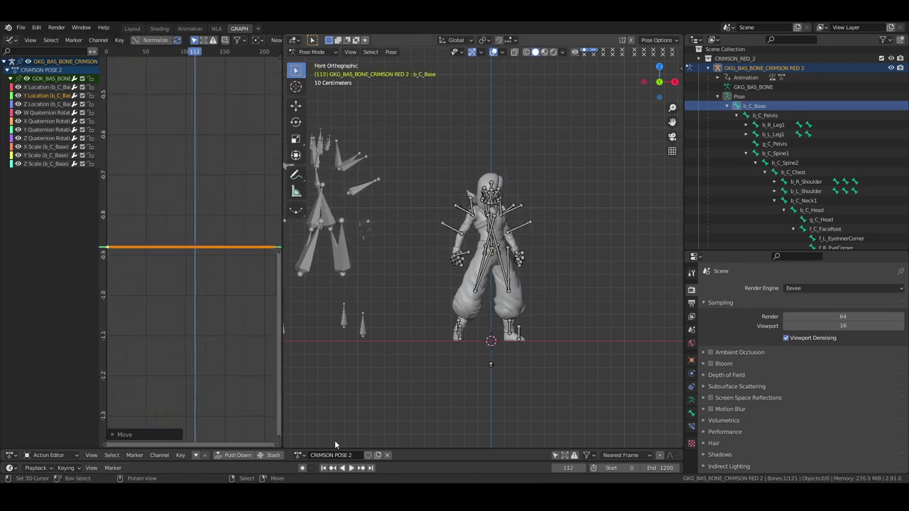
click(493, 53)
middle_drag(580, 176, 520, 213)
key(space)
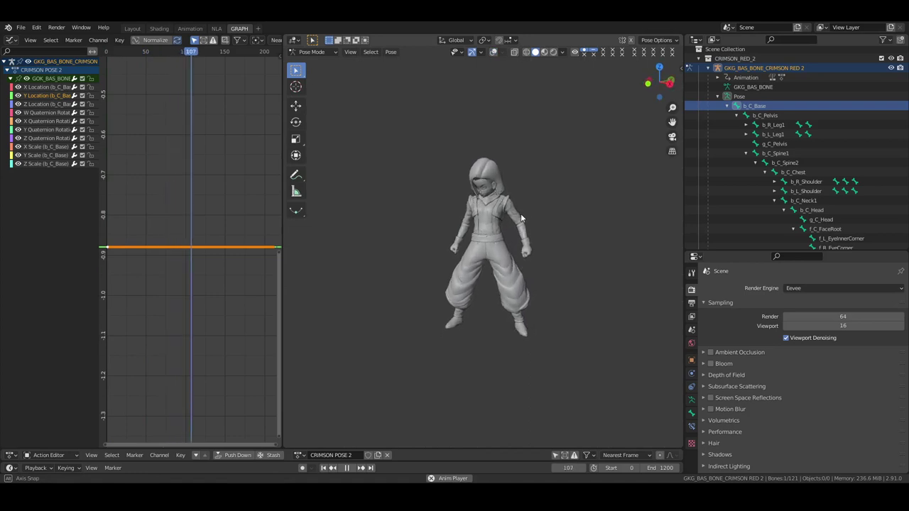
key(space)
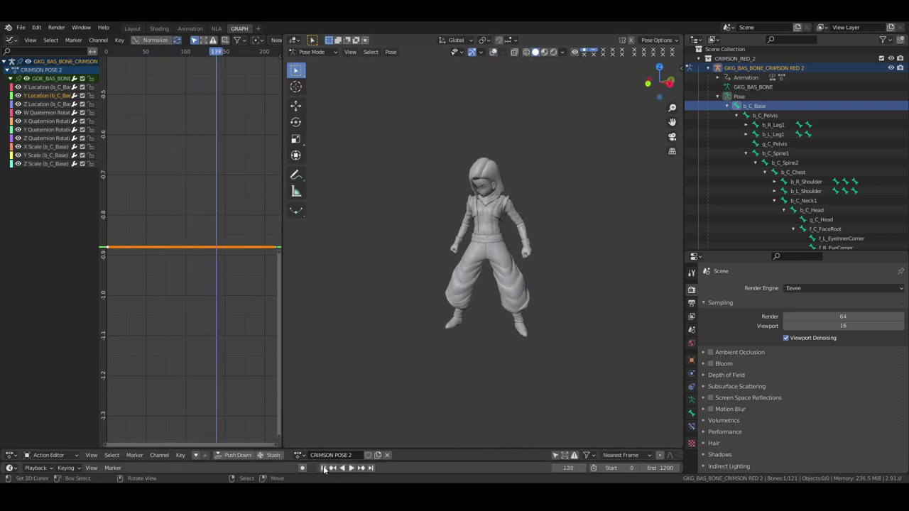
click(323, 468)
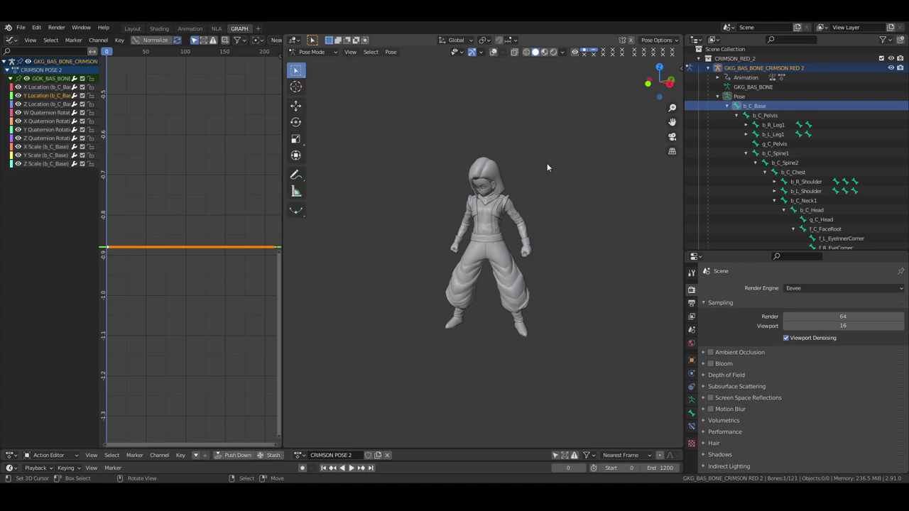
Step: Restore the overlays and browse the save dialog to the YouTube videos folder
click(494, 52)
middle_drag(460, 223, 508, 222)
key(ctrl+s)
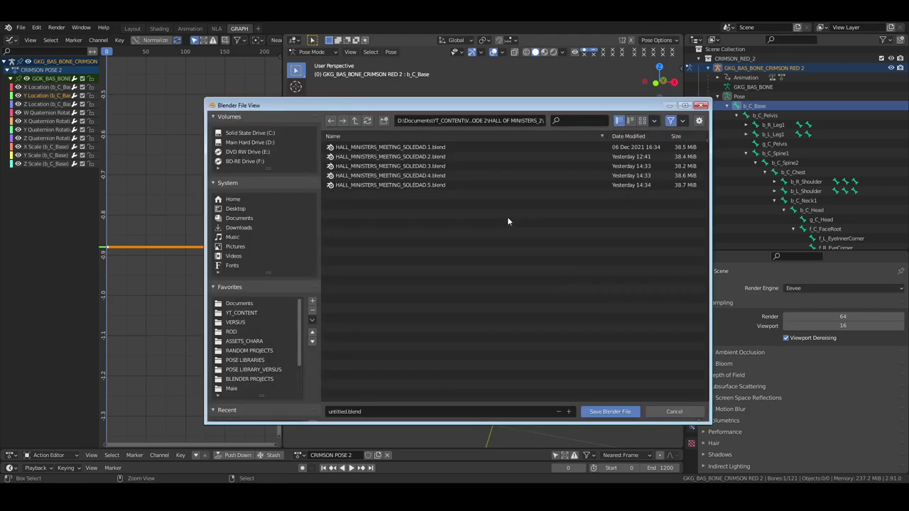
click(243, 317)
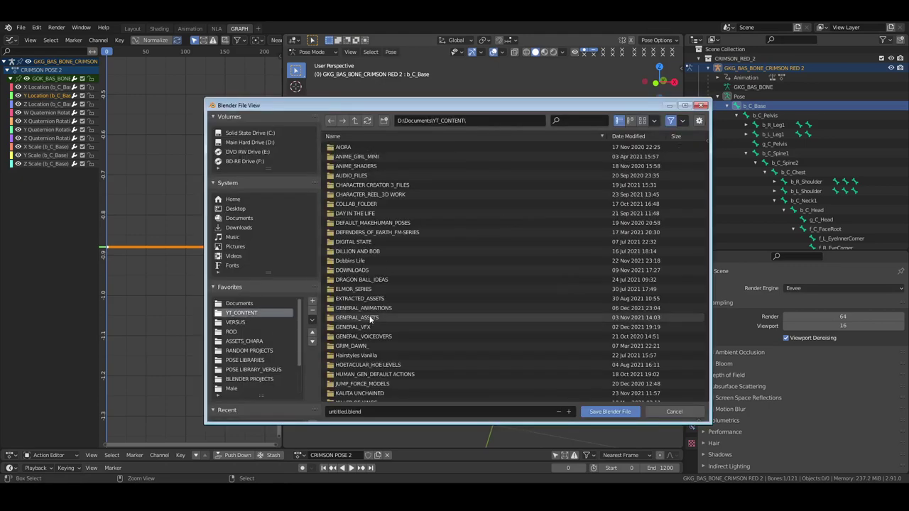
scroll(369, 315, down, 15)
scroll(370, 296, down, 3)
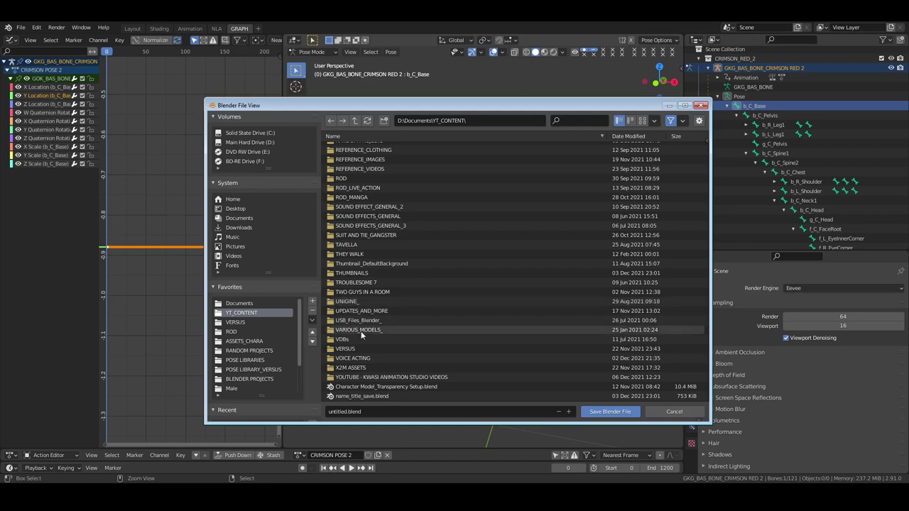
click(367, 378)
double_click(367, 377)
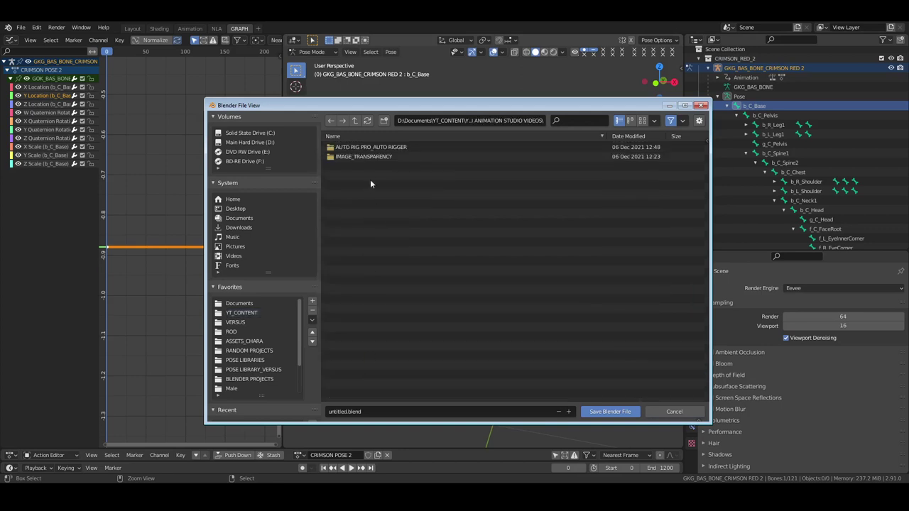
Step: Create and open a new CHARA_ANIMATION_BLENDING folder
click(383, 121)
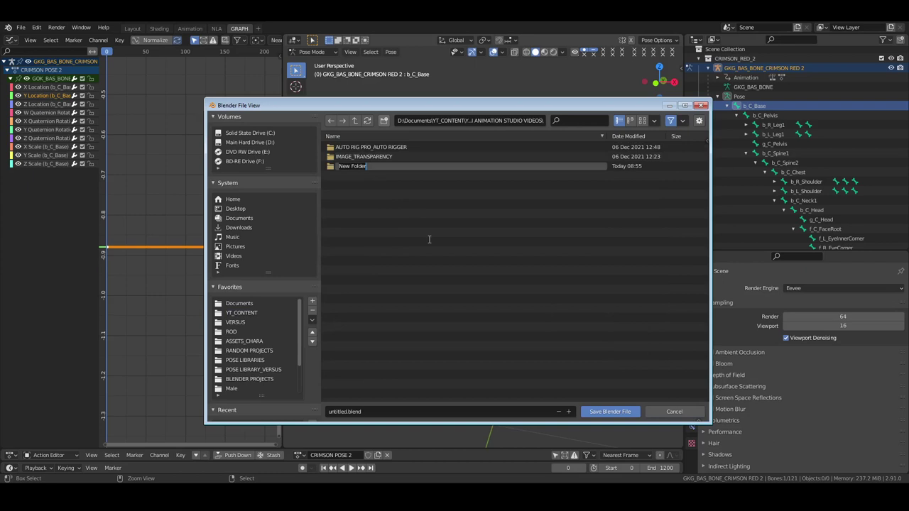
text(CHARACTER)
key(BackSpace)
key(BackSpace)
key(BackSpace)
key(BackSpace)
text(_ANIMATION_BLENDING)
key(Return)
double_click(374, 158)
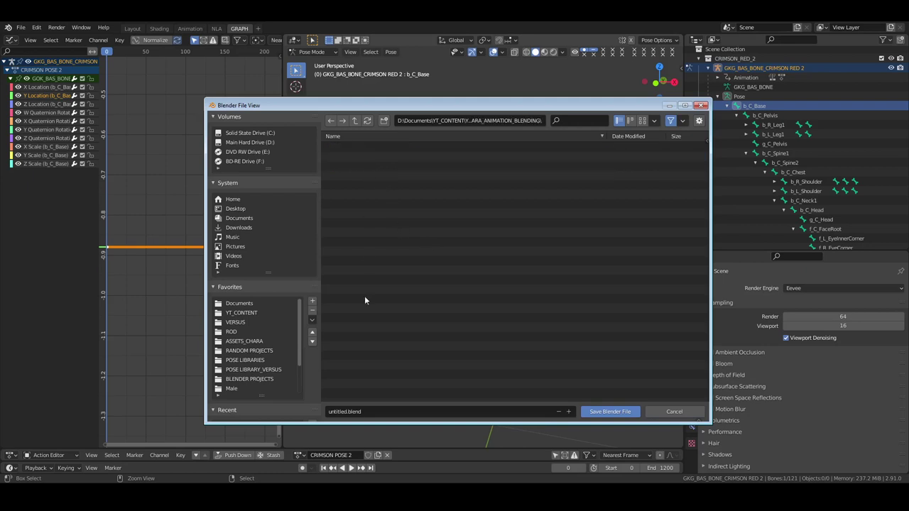
Step: Save the file as CRIMSON_TUTORIAL_BLENDING ANIMATIONS.1.blend
click(391, 412)
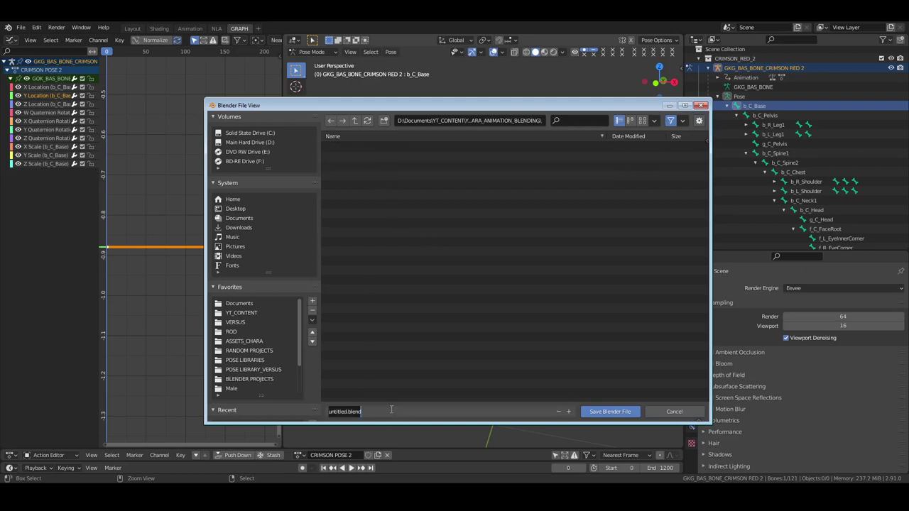
text(CRIMSON )
text(TUTORIAL_BLED)
key(BackSpace)
text(NDING ANIMA)
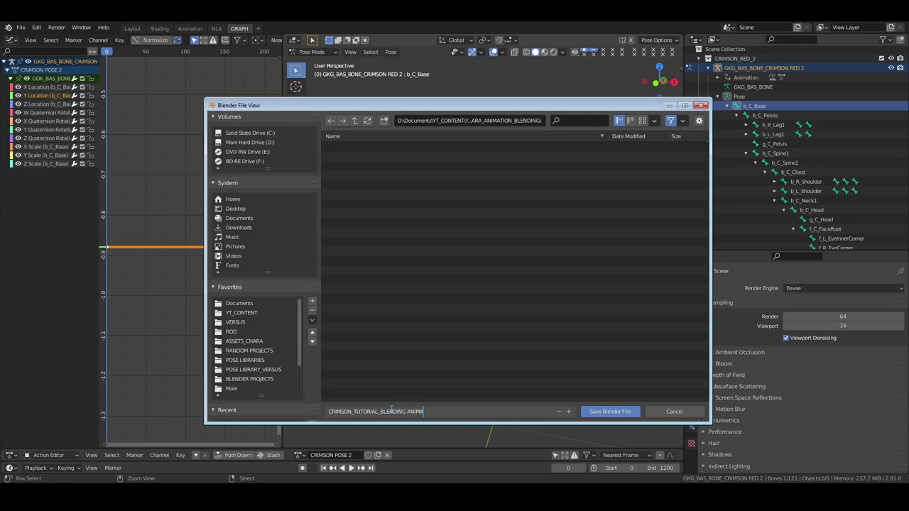
text(TIONS.1)
key(Return)
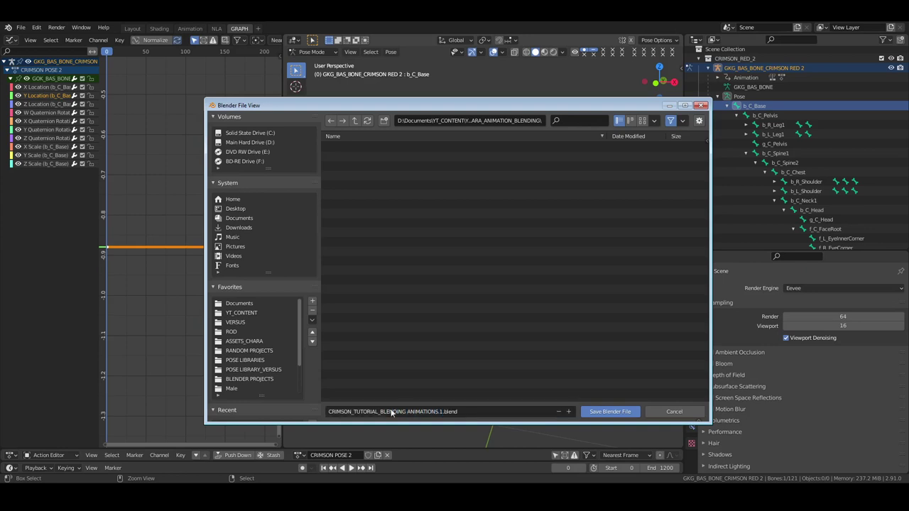
click(621, 411)
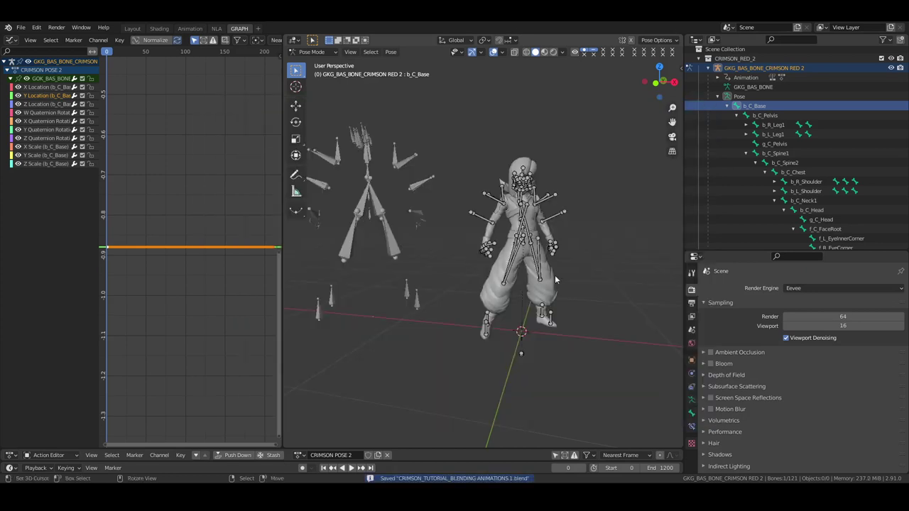
mouse_move(556, 280)
middle_down()
mouse_move(572, 274)
mouse_move(572, 257)
mouse_move(562, 275)
mouse_move(539, 276)
middle_up()
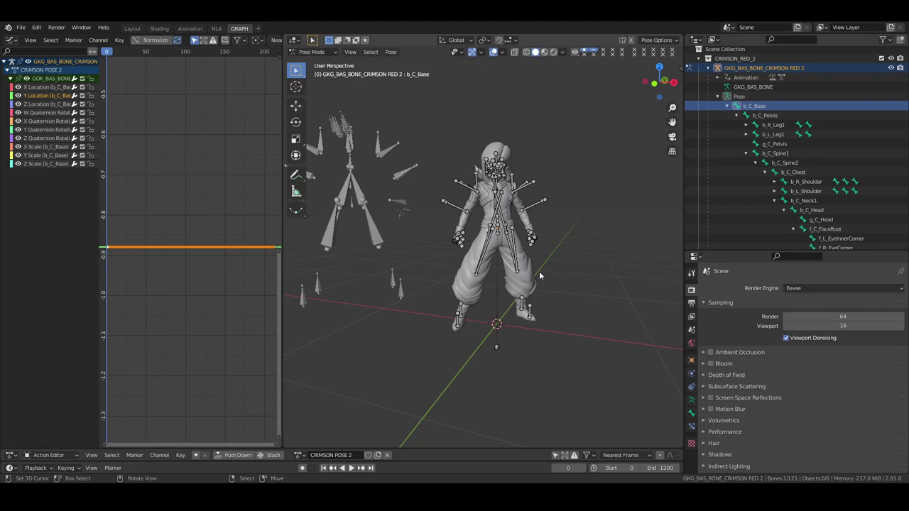
middle_drag(539, 276, 508, 262)
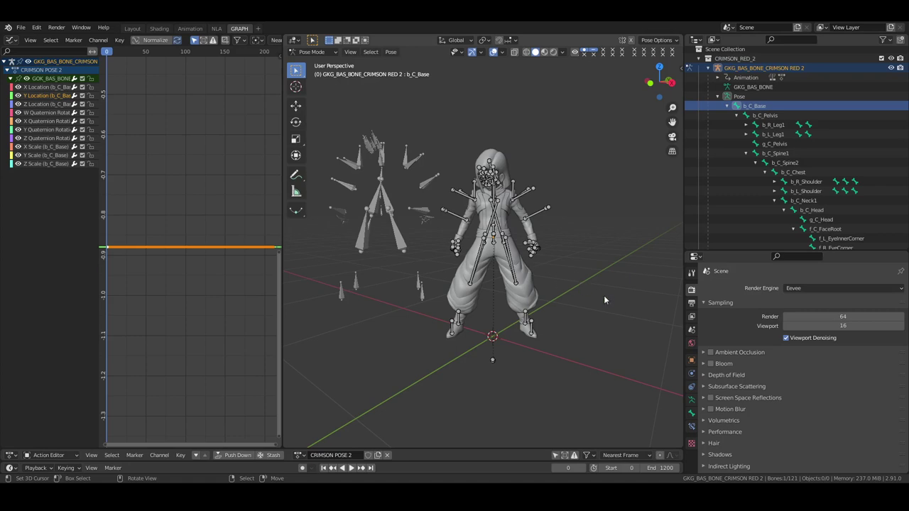
Step: Push CRIMSON POSE 2 down onto new track NlaTrack.001 above CRIMSON POSE 1, then mute it
click(138, 30)
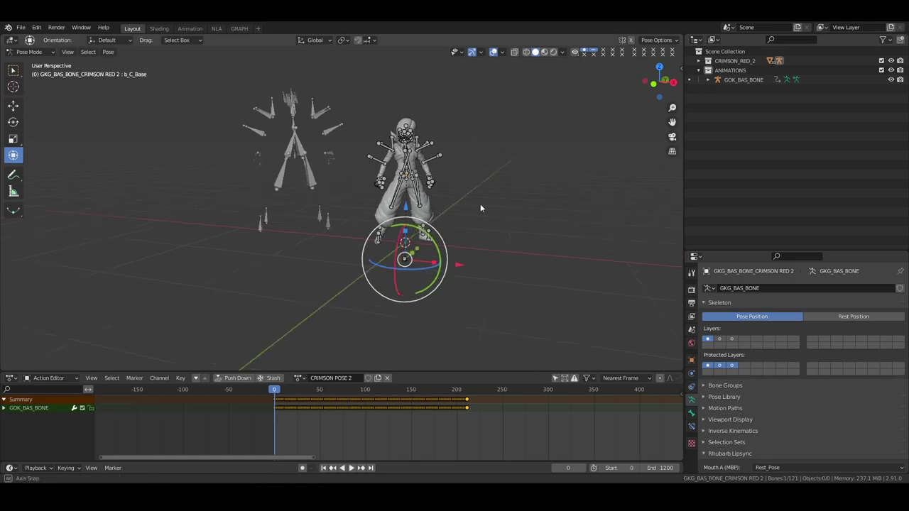
click(216, 29)
click(90, 74)
click(282, 167)
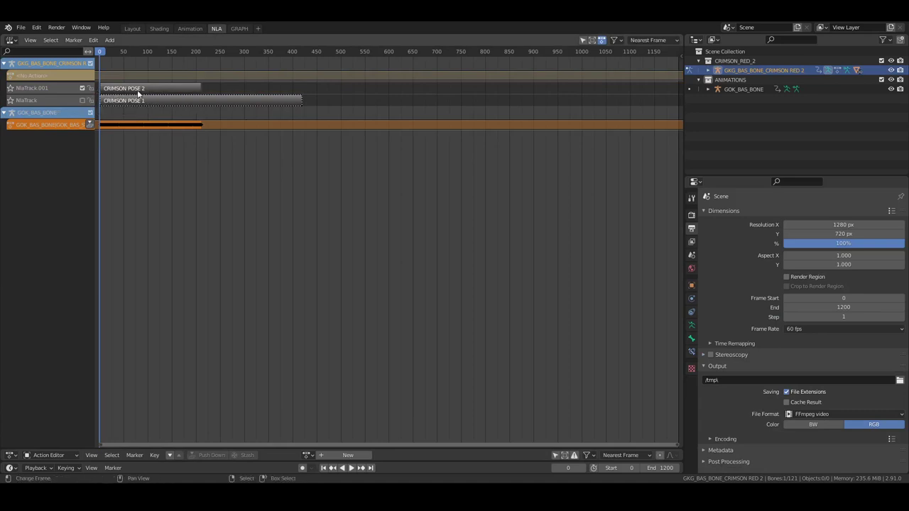
click(82, 87)
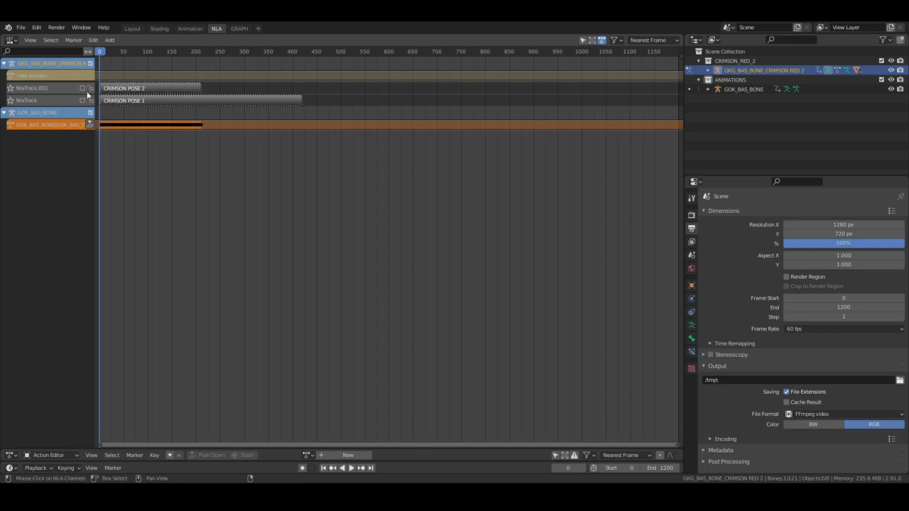
click(135, 29)
Step: Delete the extra armature's hierarchy, purge unused data twice, and save the file
right_click(733, 81)
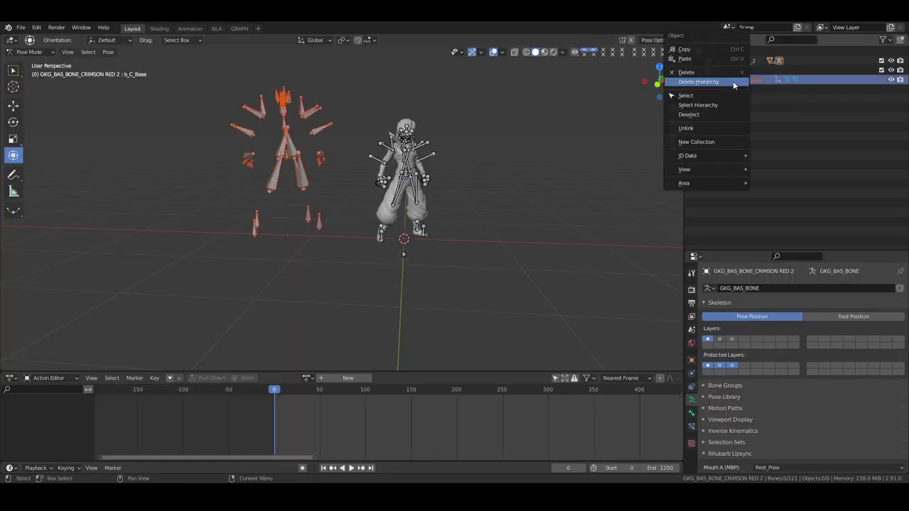
click(733, 81)
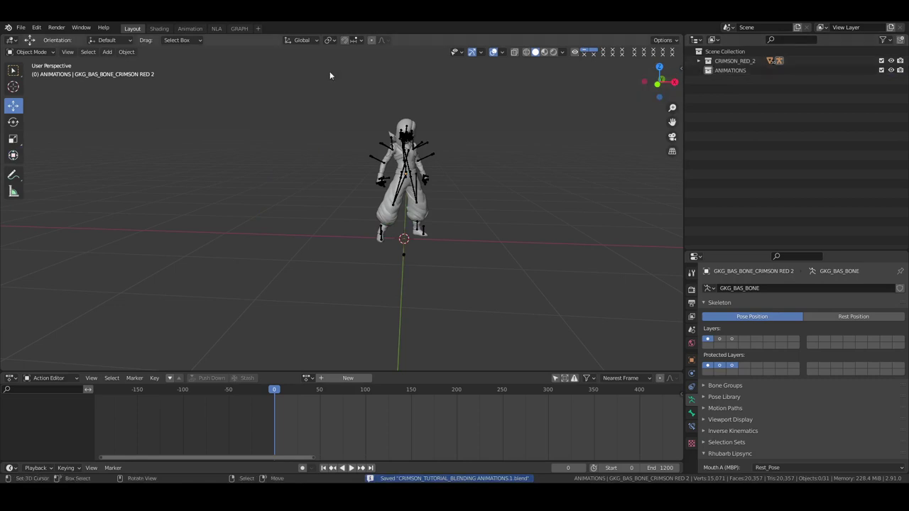
click(20, 27)
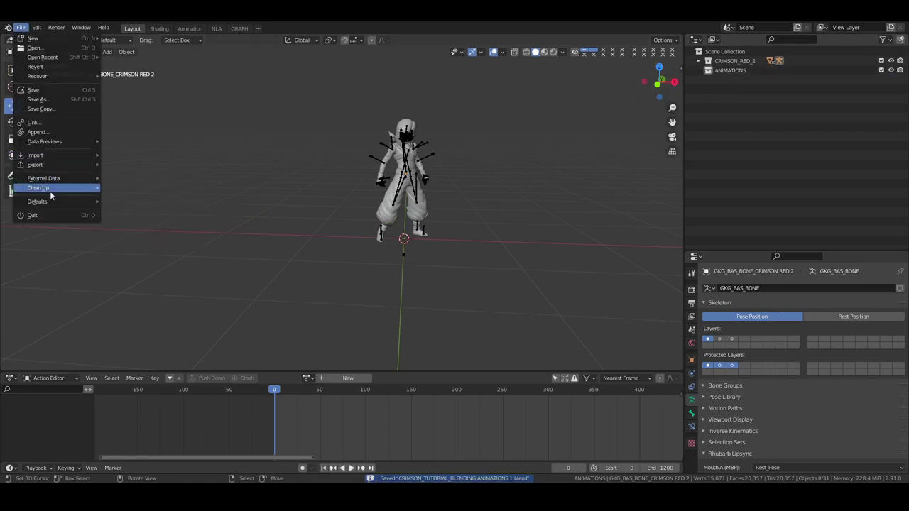
mouse_move(50, 188)
click(113, 188)
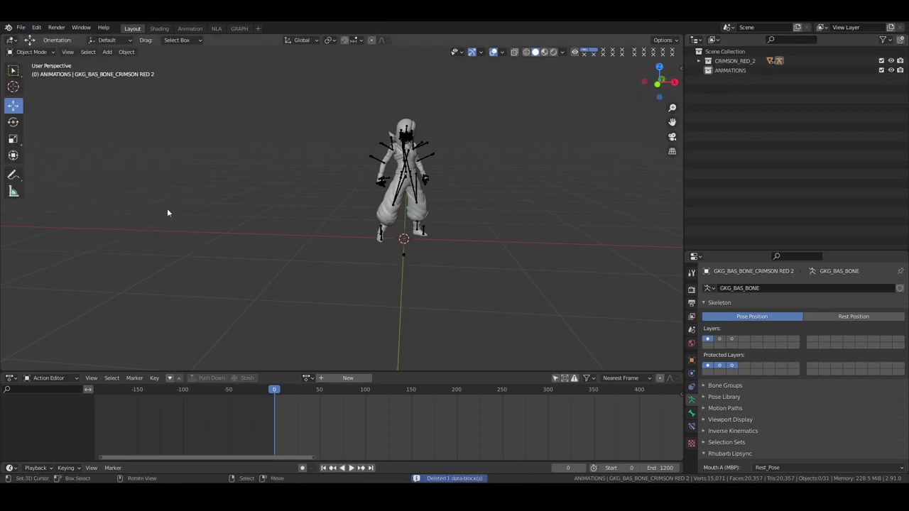
click(20, 27)
click(131, 189)
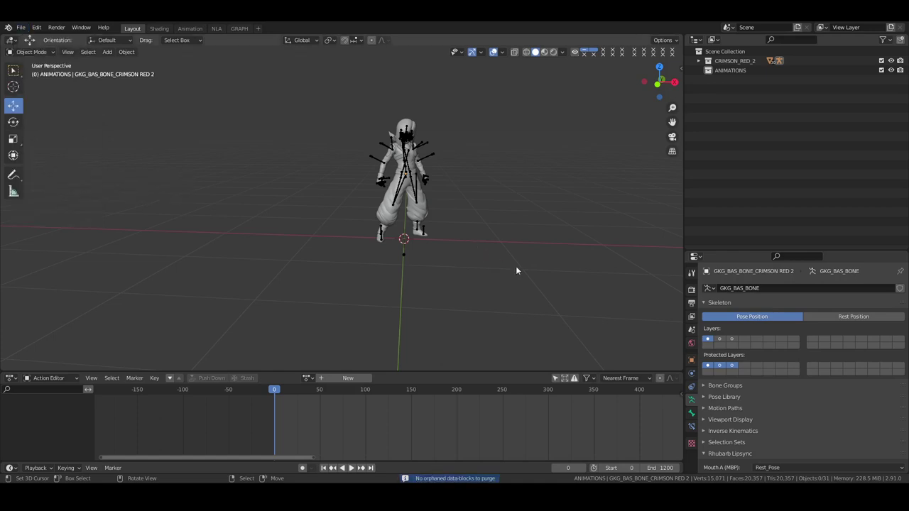
middle_drag(515, 270, 495, 260)
key(ctrl+s)
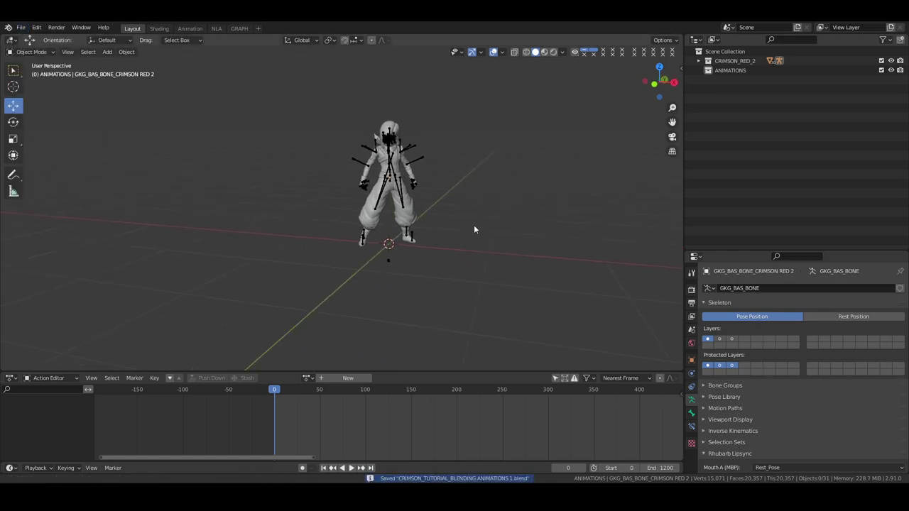
Step: In the ANIMATIONS collection, assign the Tpose action to the armature, then unlink it
middle_drag(474, 224, 497, 213)
click(729, 70)
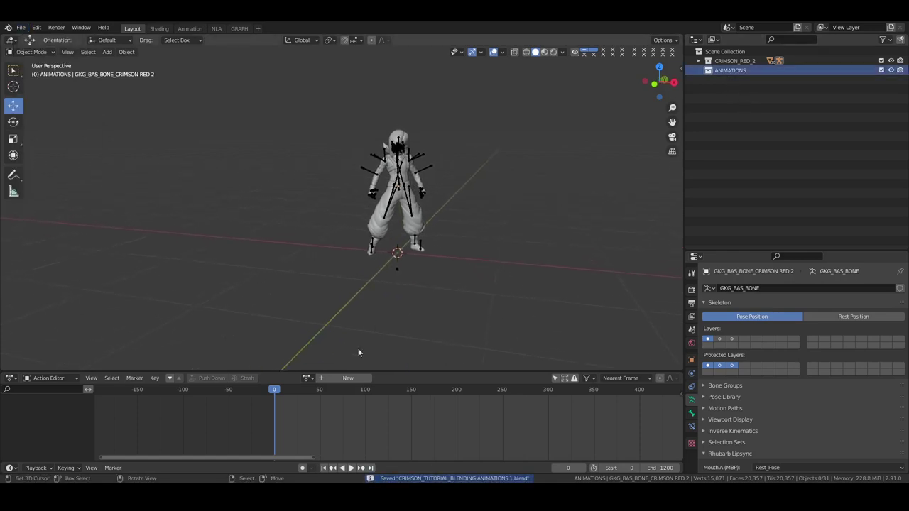
click(307, 377)
click(331, 319)
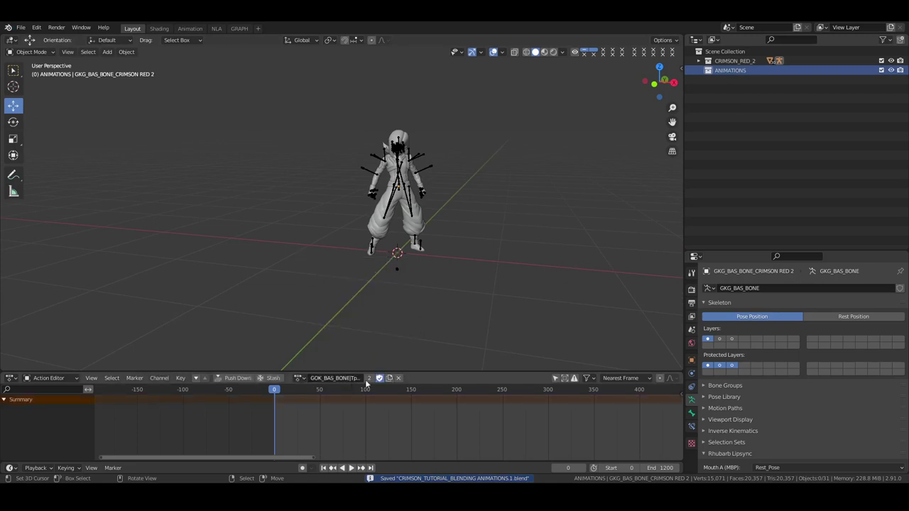
click(398, 377)
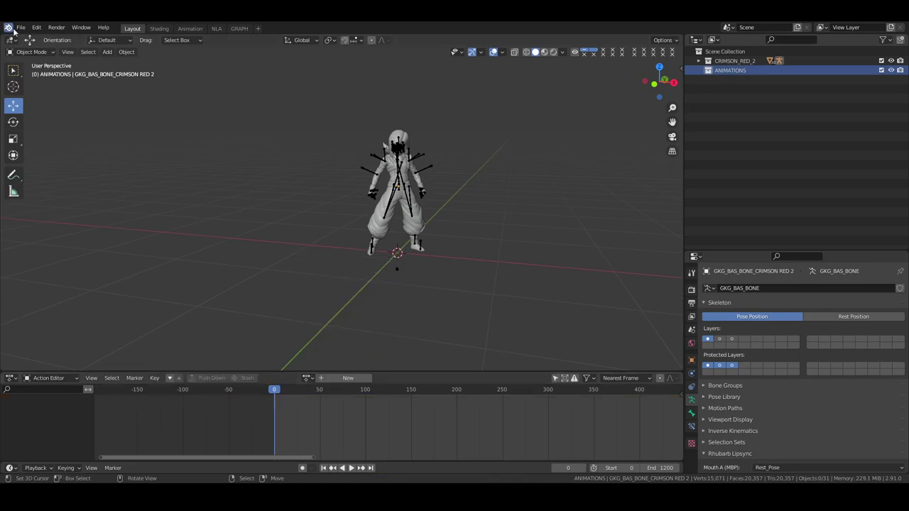
Step: Purge all orphaned data-blocks again and save as CRIMSON_TUTORIAL_BLENDING ANIMATIONS.1.blend
click(20, 27)
mouse_move(52, 187)
click(120, 179)
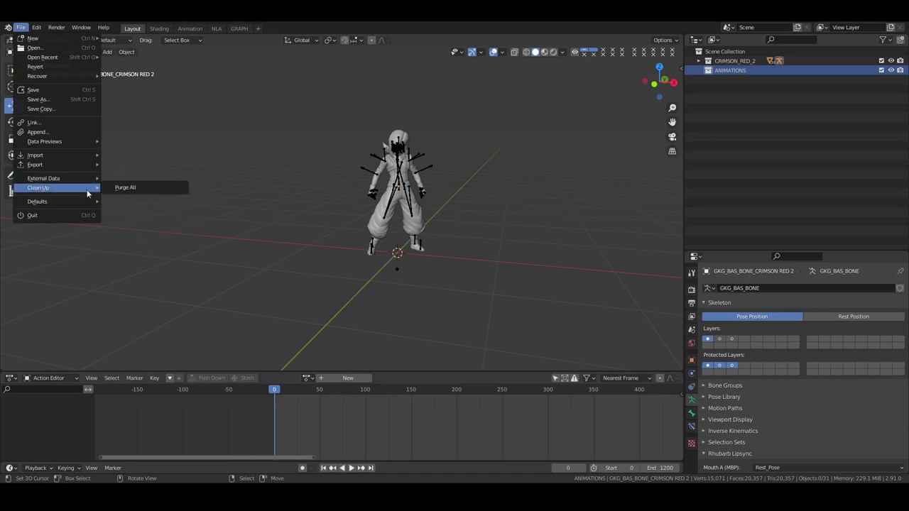
click(122, 190)
key(ctrl+s)
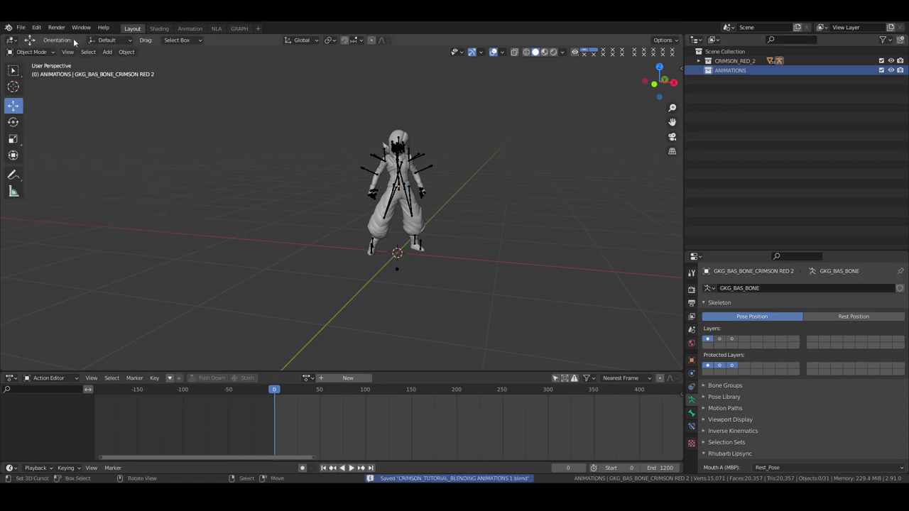
Step: Start an FBX import and go up from Basic_Animations to the Animations folder
click(20, 27)
mouse_move(42, 154)
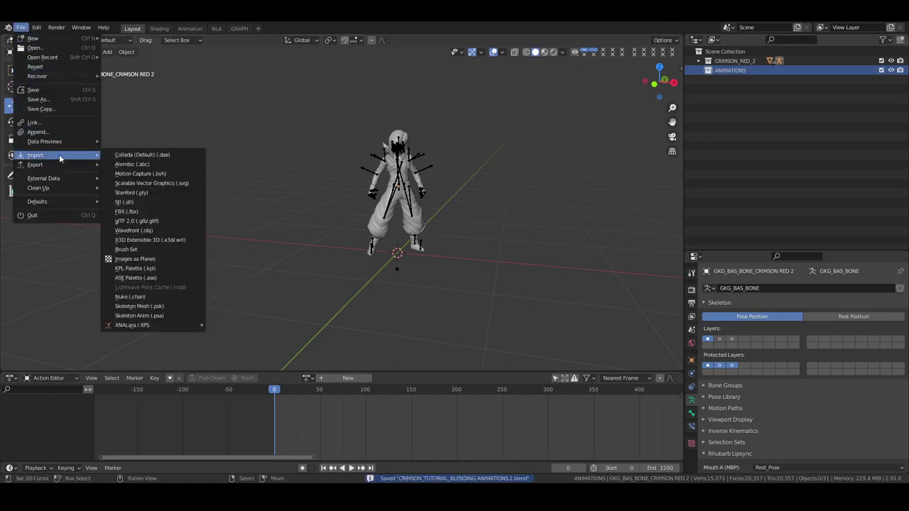
click(128, 212)
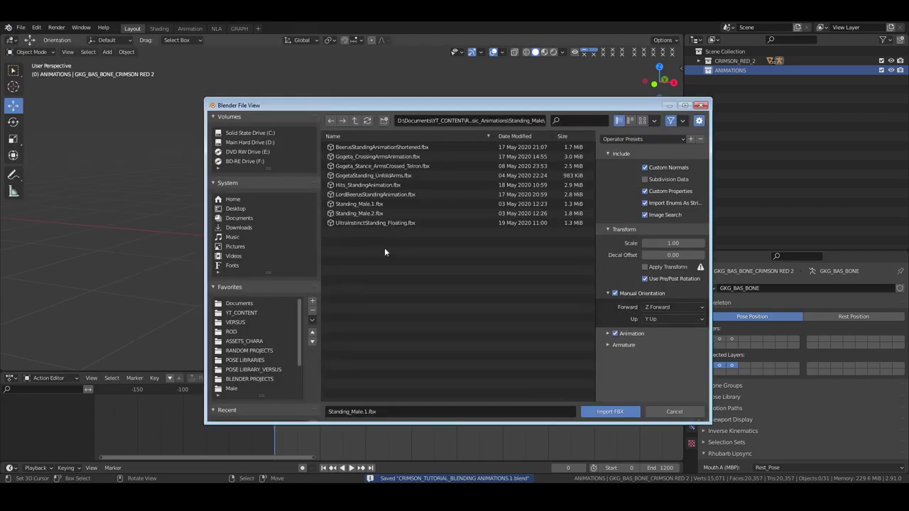
click(356, 120)
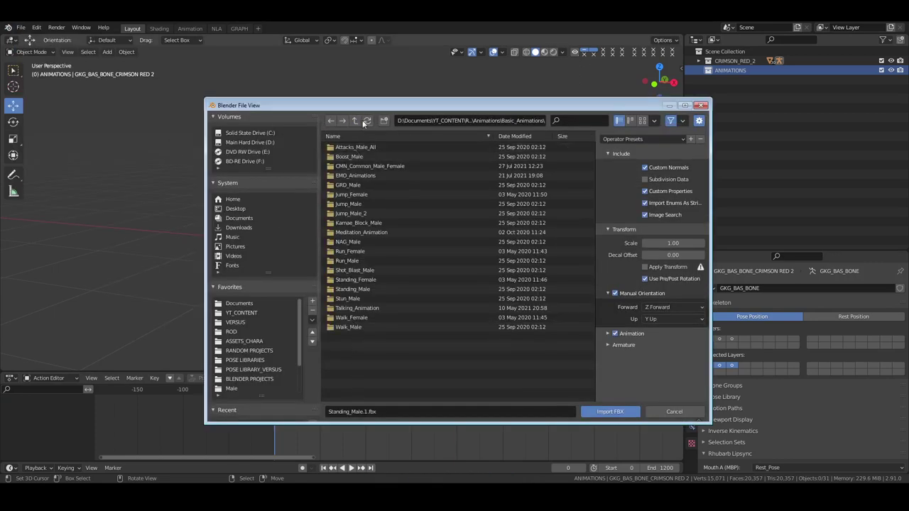
click(355, 121)
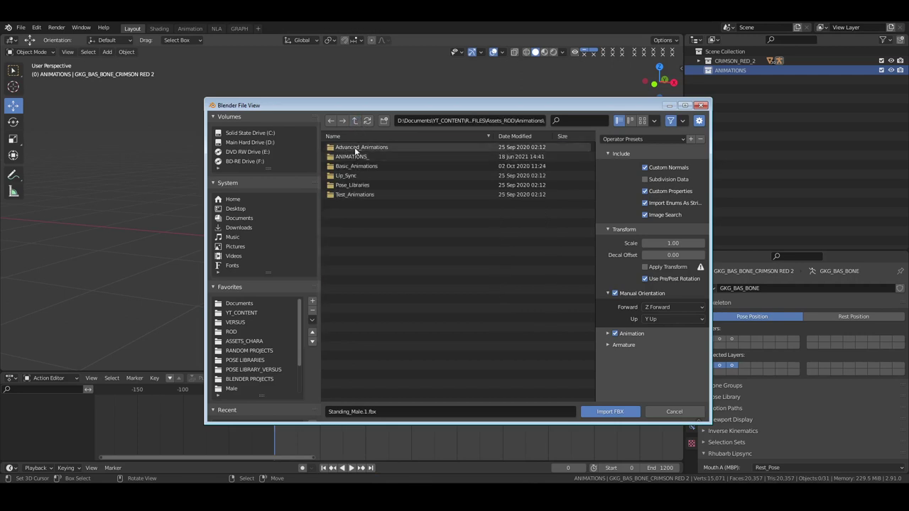
Step: Browse Advanced_Animations subfolders MET_Male, ESC_Male, ULT_Male and Ultra_Instinct_Attacks
double_click(348, 147)
click(352, 157)
double_click(351, 157)
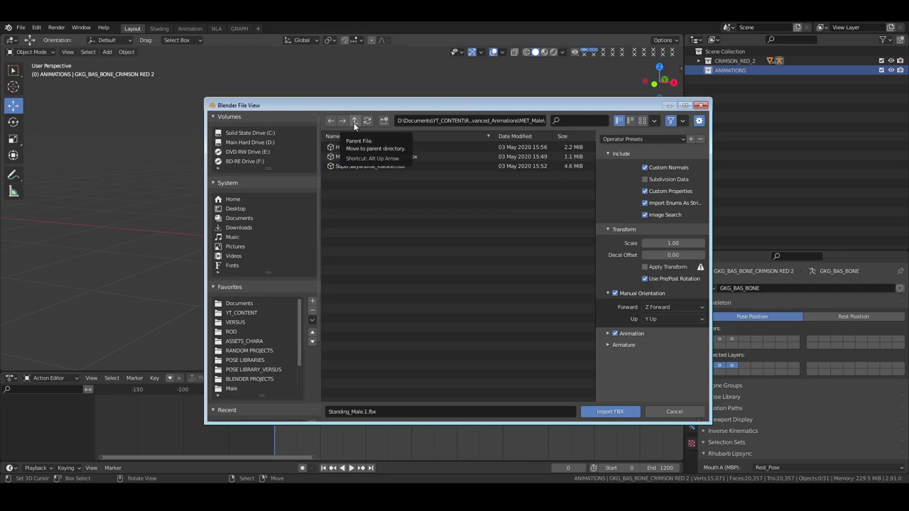
click(355, 121)
double_click(353, 148)
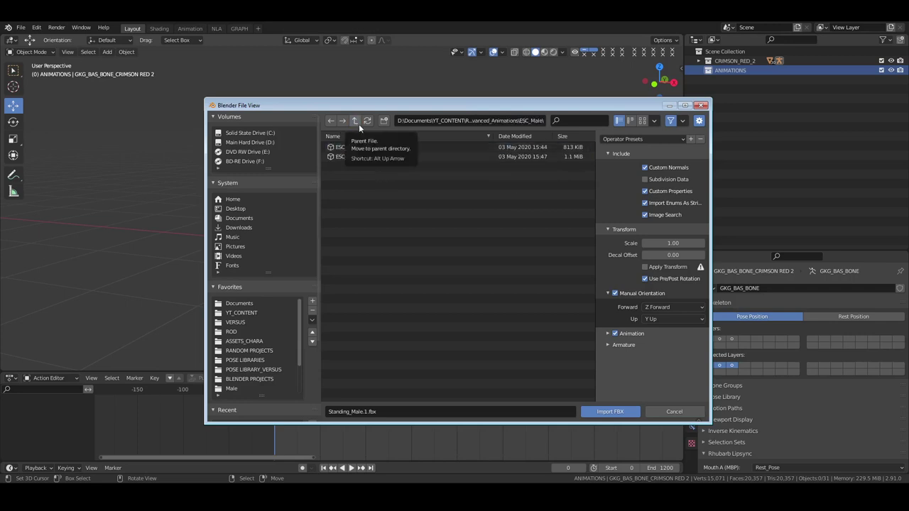
click(357, 122)
double_click(351, 175)
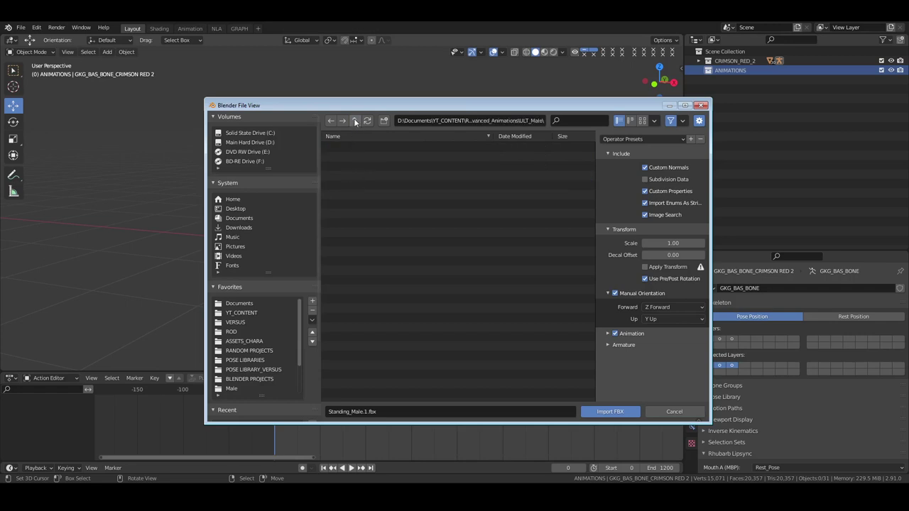
key(BackSpace)
double_click(355, 184)
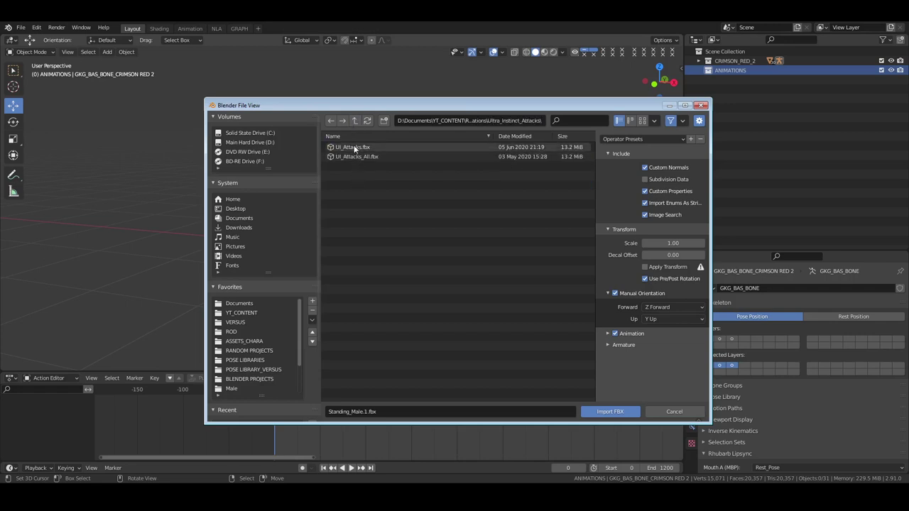
Step: Browse ANIMATIONS_ > COMMON_ANIMATIONS > FBX_FILES, then return to the Animations folder
click(355, 122)
click(355, 122)
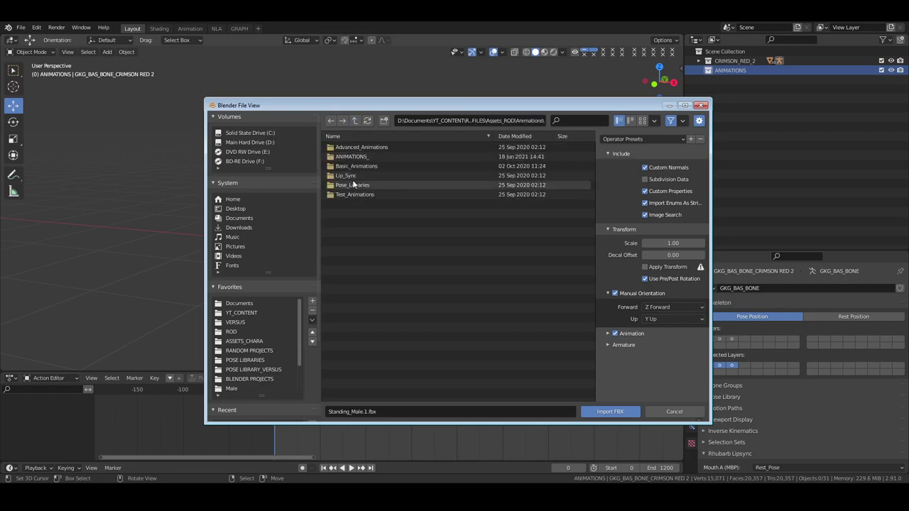
double_click(355, 157)
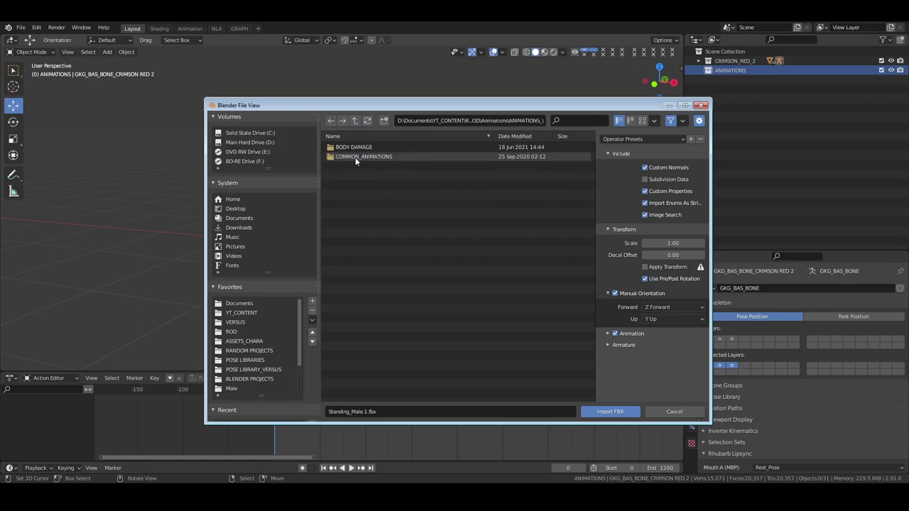
click(356, 161)
double_click(356, 157)
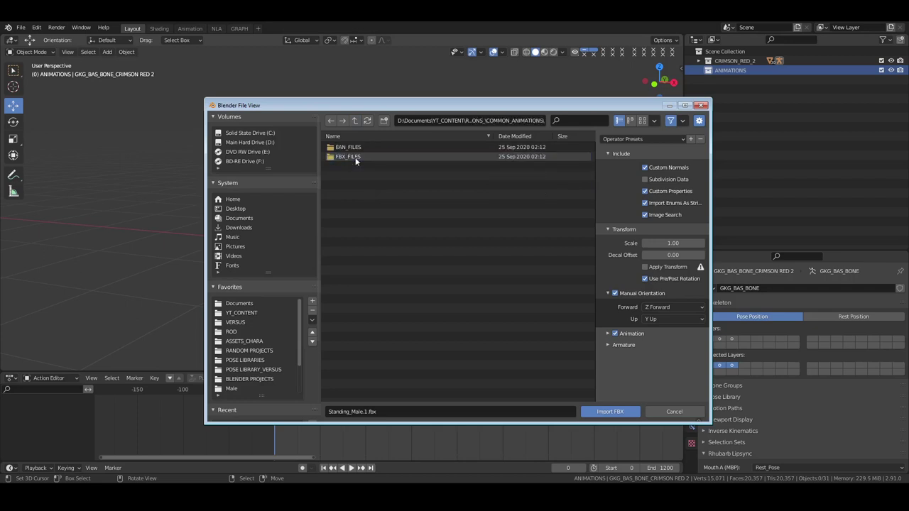
double_click(356, 157)
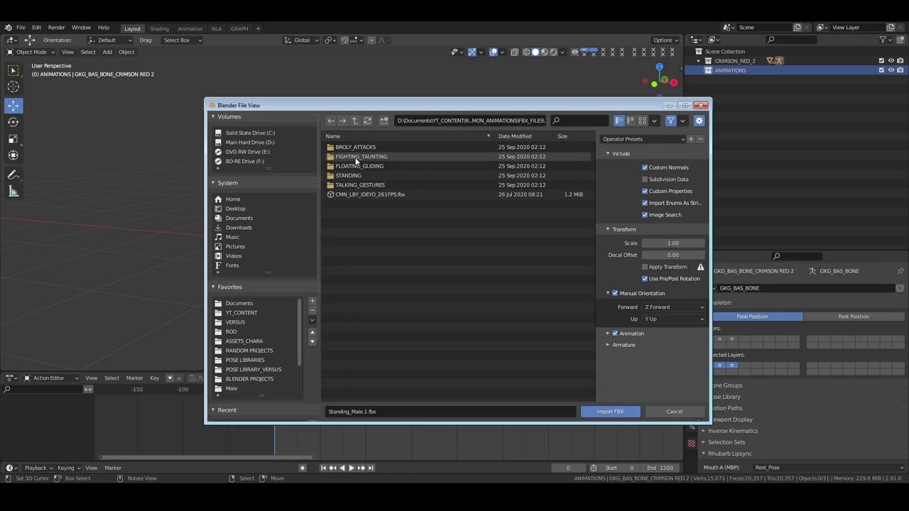
click(355, 121)
click(355, 121)
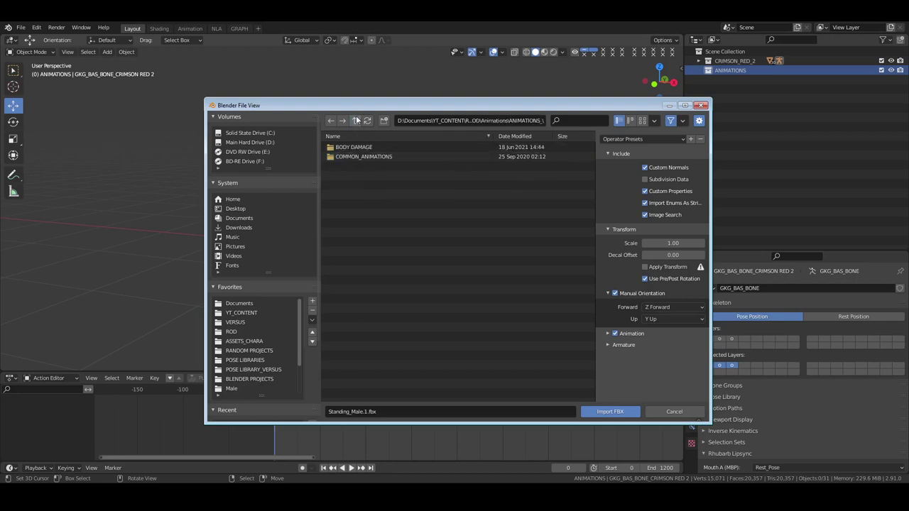
click(355, 120)
Step: Browse Basic_Animations > CMN_Common_Male_Female > FBX Animations, then back to Basic_Animations
double_click(353, 164)
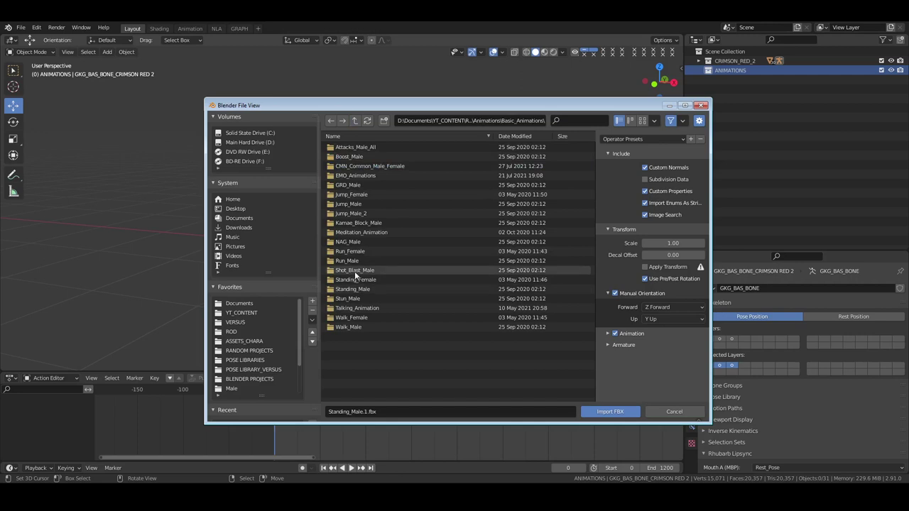
double_click(355, 166)
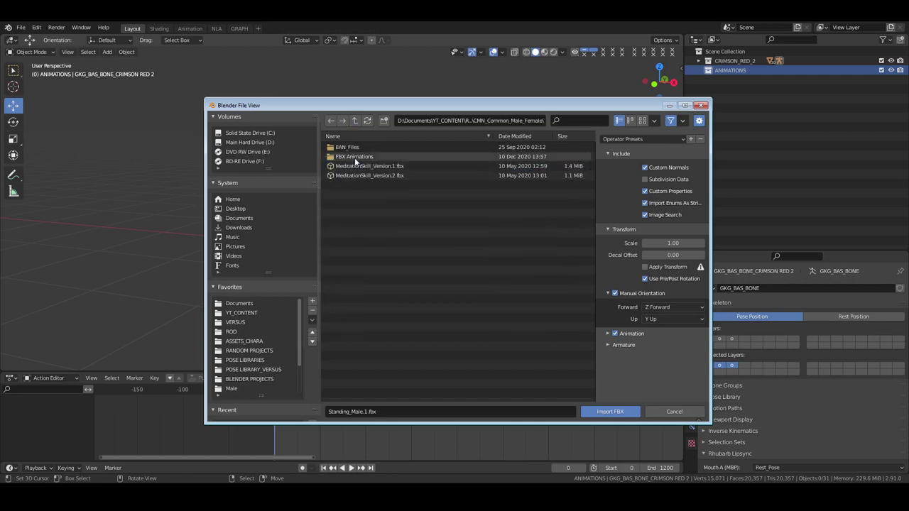
double_click(355, 157)
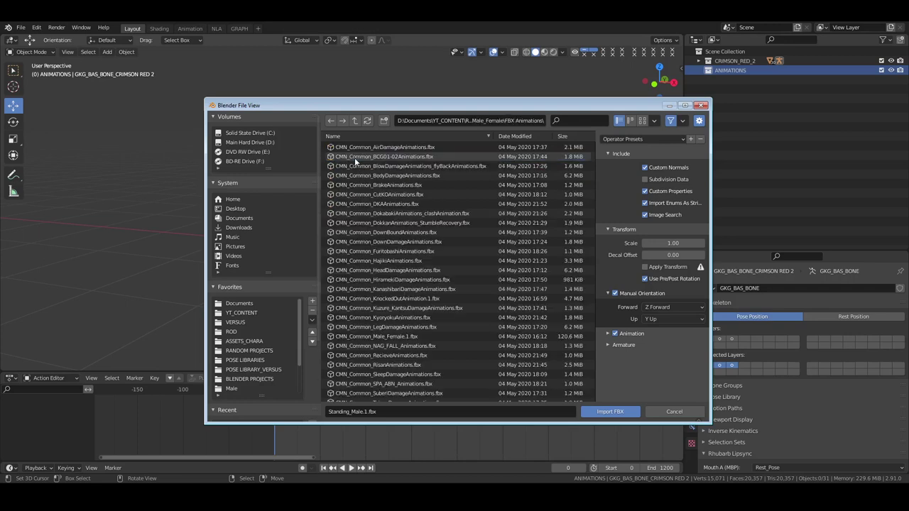
click(355, 121)
click(356, 121)
scroll(259, 370, down, 2)
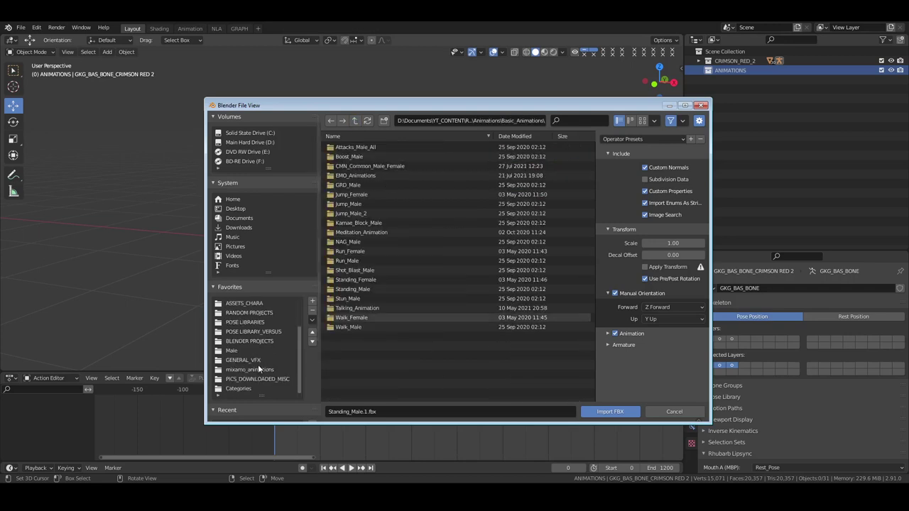
scroll(259, 365, up, 2)
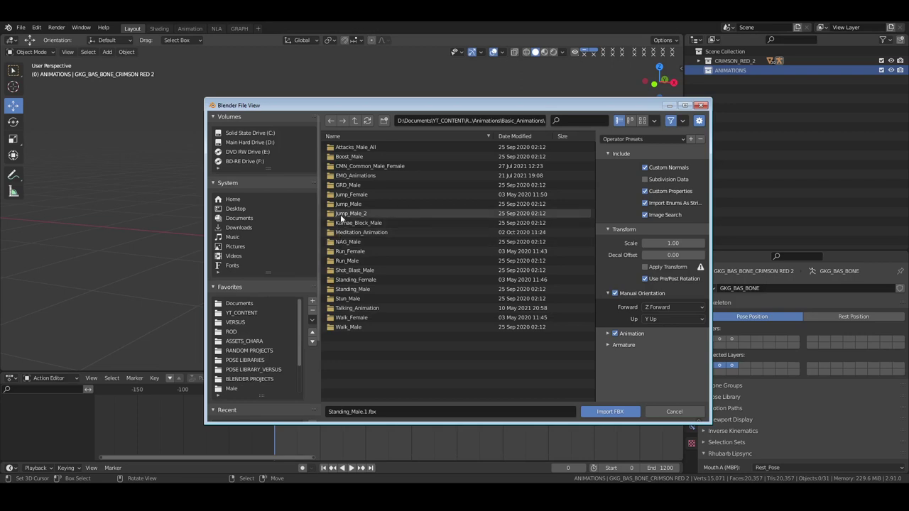
Step: Open Advanced_Animations > Supers_Animations and choose Super_God_Fist_Male.fbx
click(355, 122)
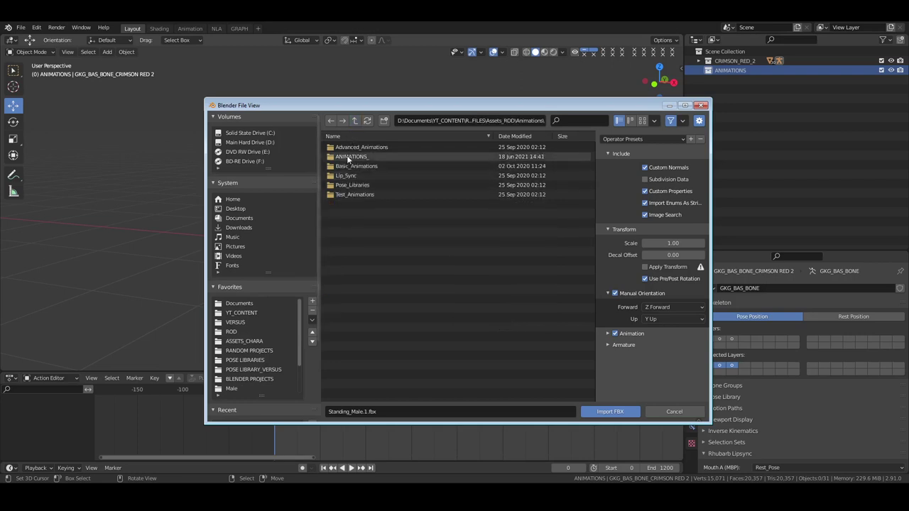
click(350, 149)
double_click(349, 150)
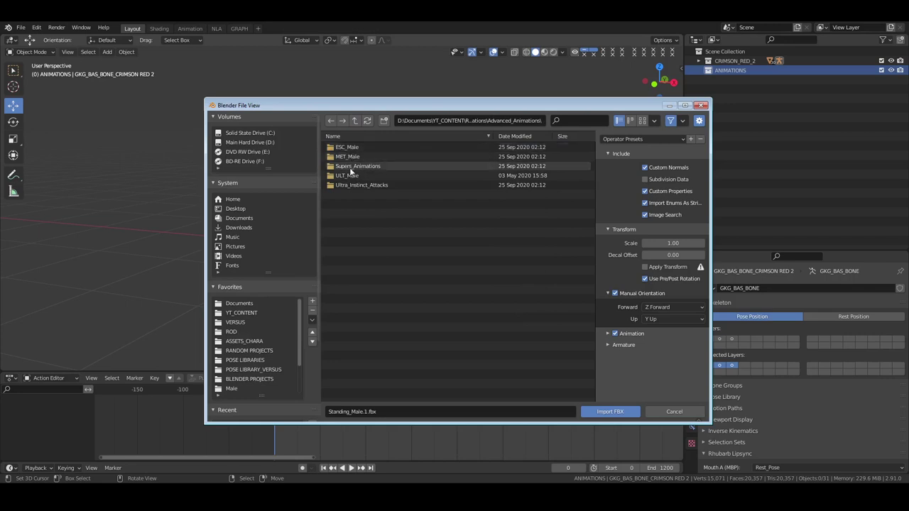
double_click(350, 167)
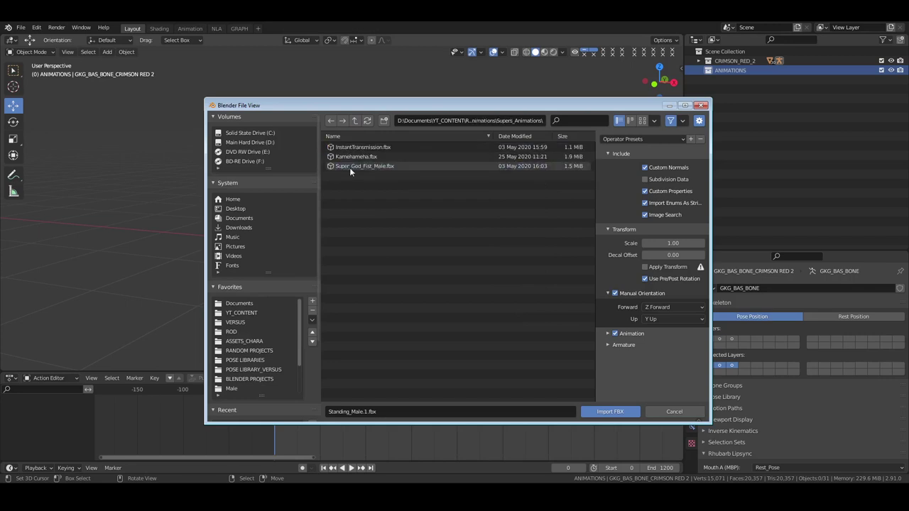
click(349, 167)
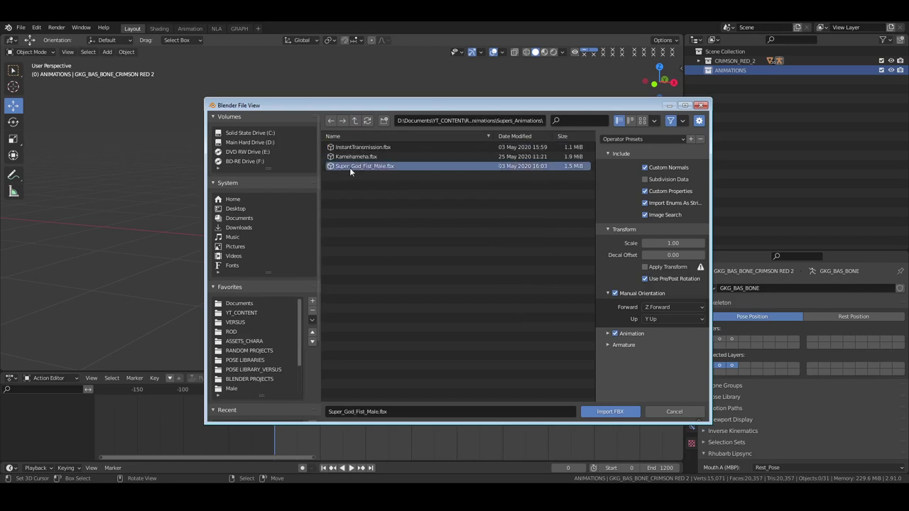
Step: Import the FBX, move the armature left along X, and delete HUM_BAS_BONE
click(604, 413)
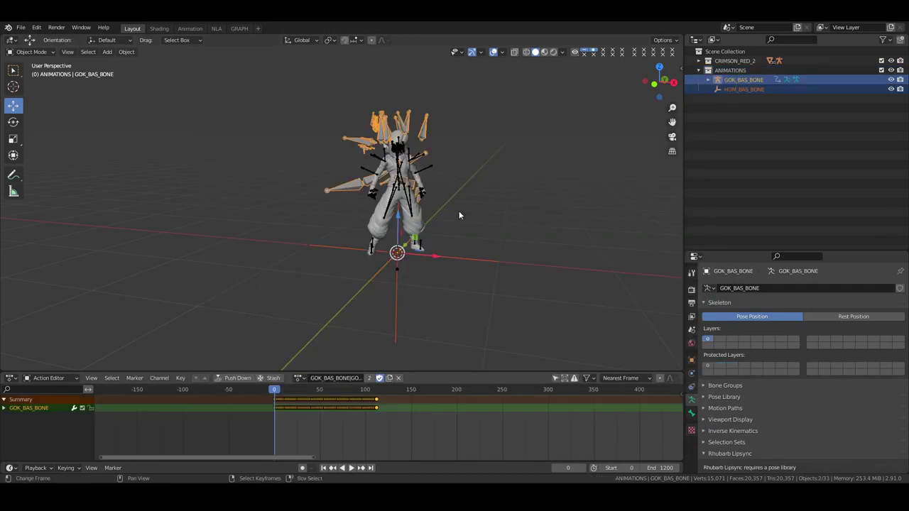
drag(436, 263, 302, 237)
click(320, 282)
key(x)
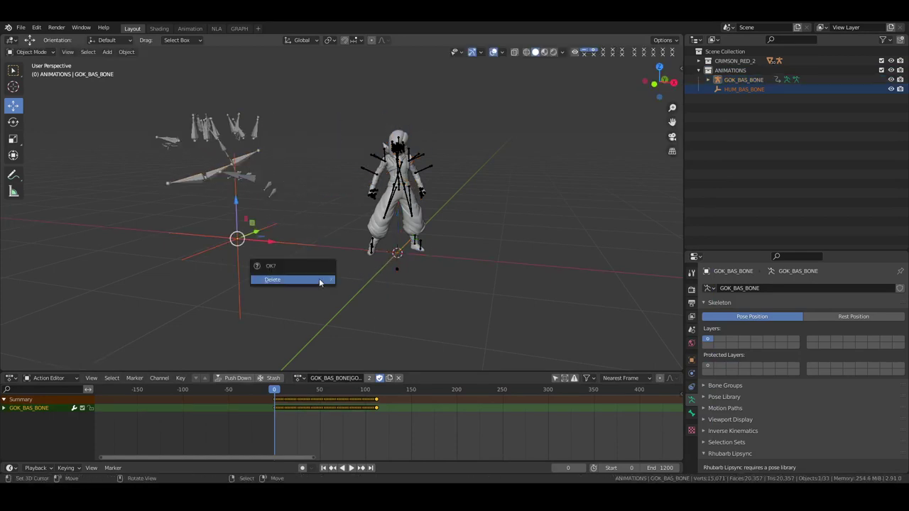
click(319, 281)
Step: Try a different action on the imported armature and play it from frame 0 to 34
click(301, 378)
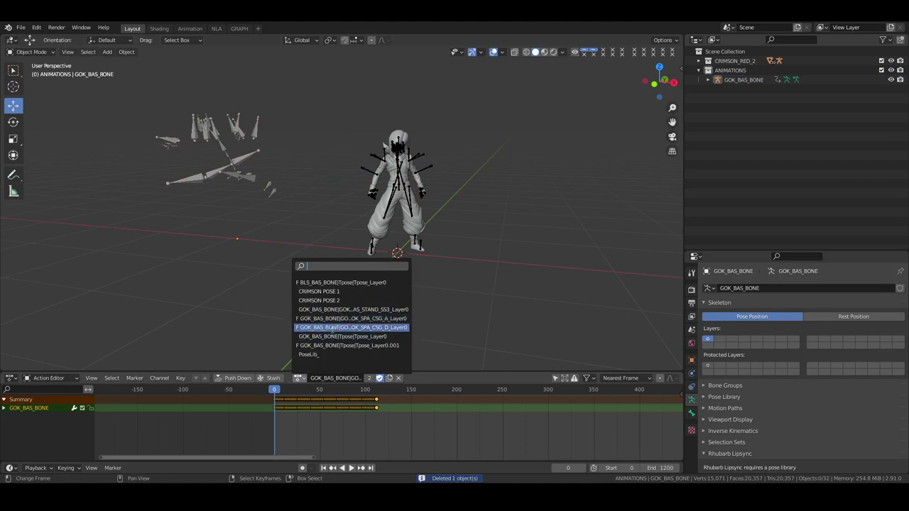
key(space)
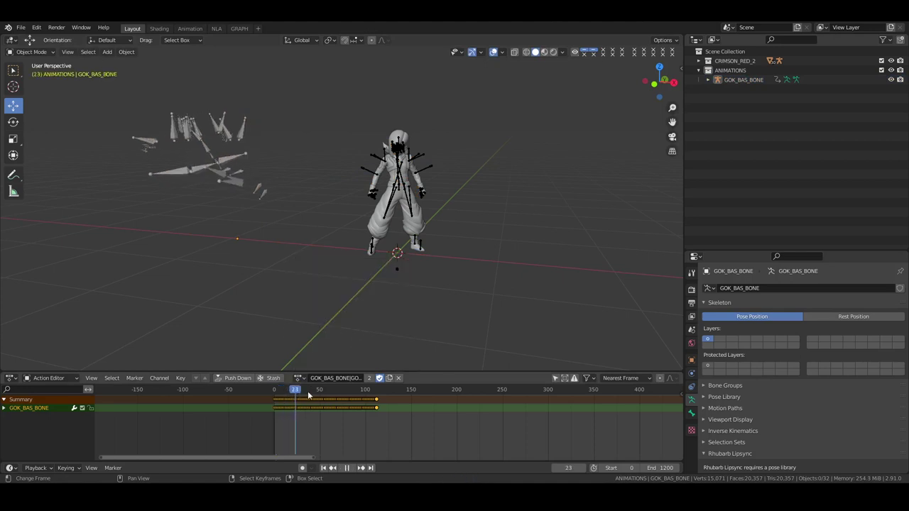
key(Escape)
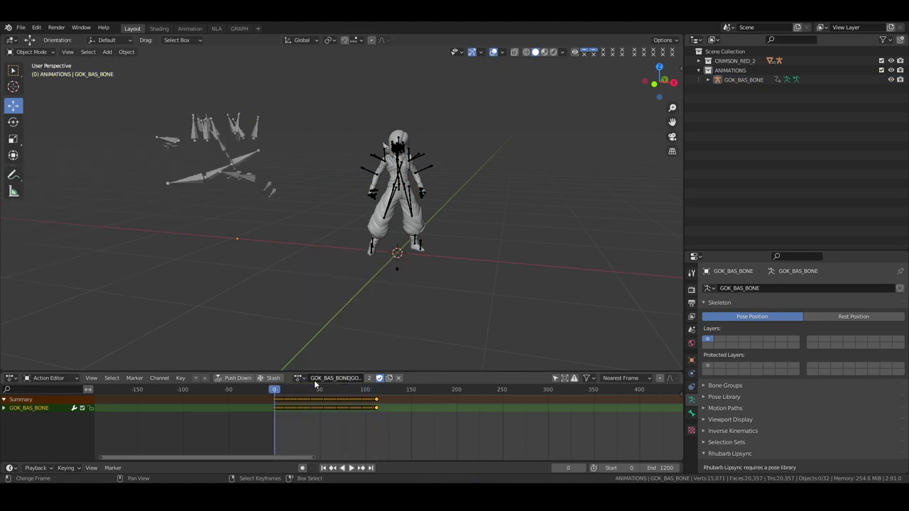
click(301, 378)
click(334, 324)
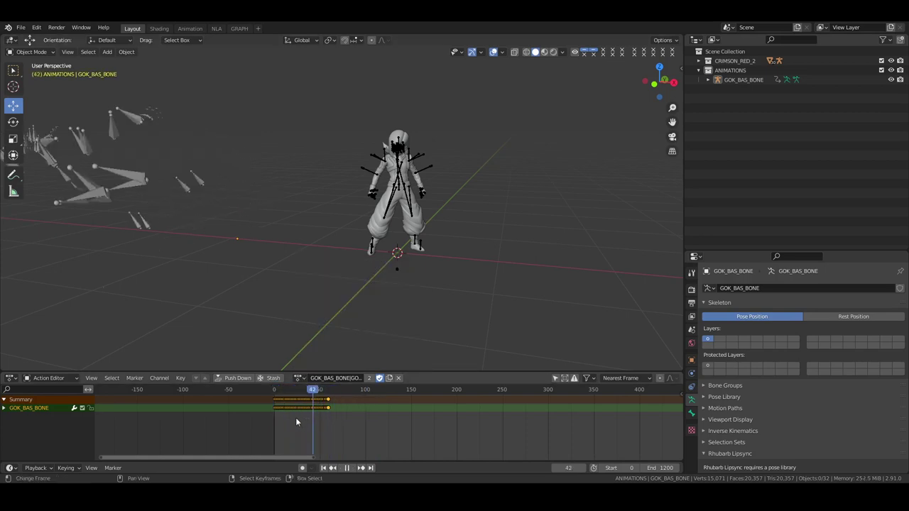
key(space)
middle_drag(312, 305, 415, 245)
click(344, 218)
key(space)
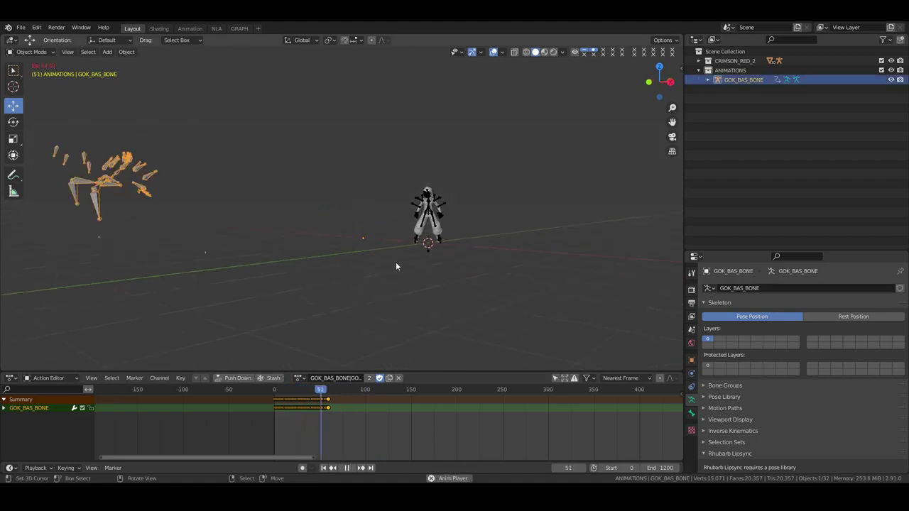
click(274, 419)
key(space)
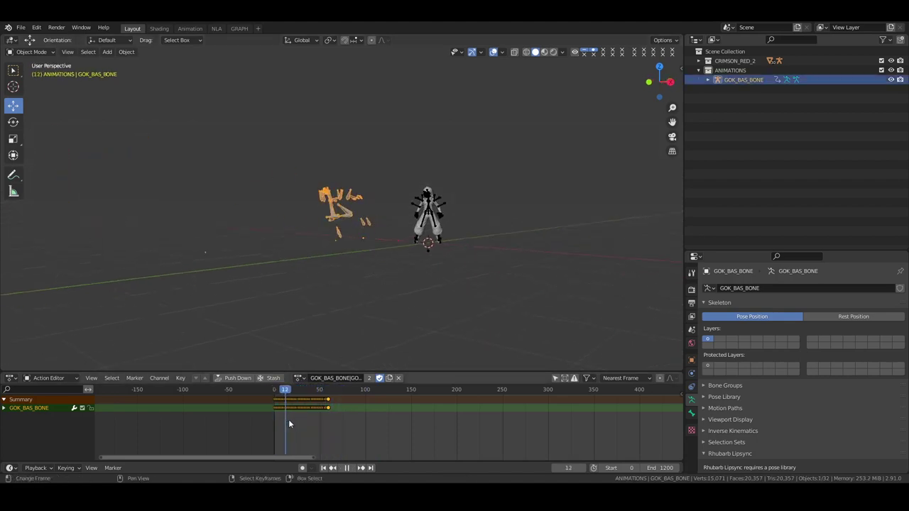
key(space)
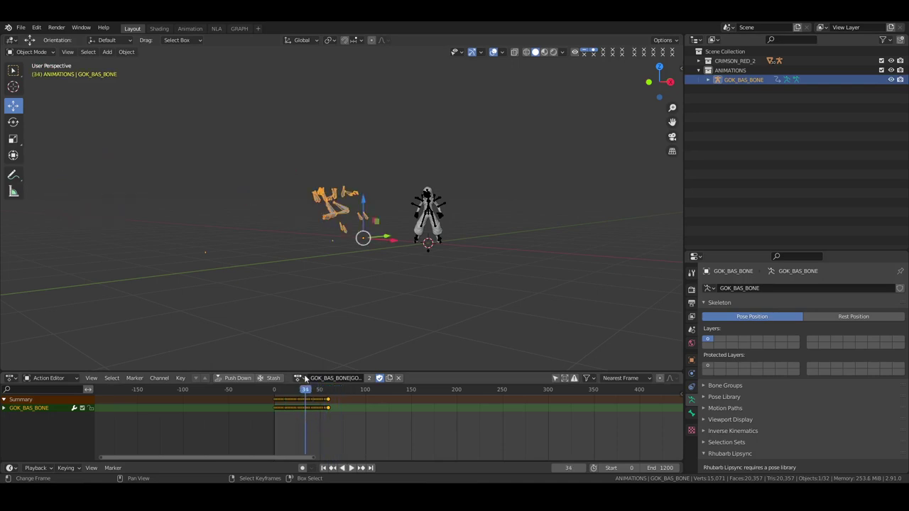
Step: Cycle through Tpose_Layer0.001 and CSG_D_Layer0, settle on the longer action, and turn off its fake user
click(301, 378)
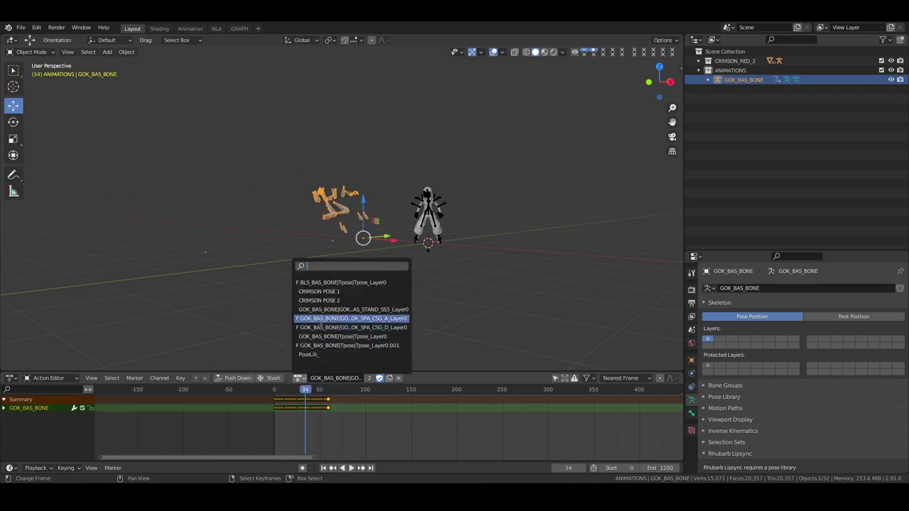
click(325, 346)
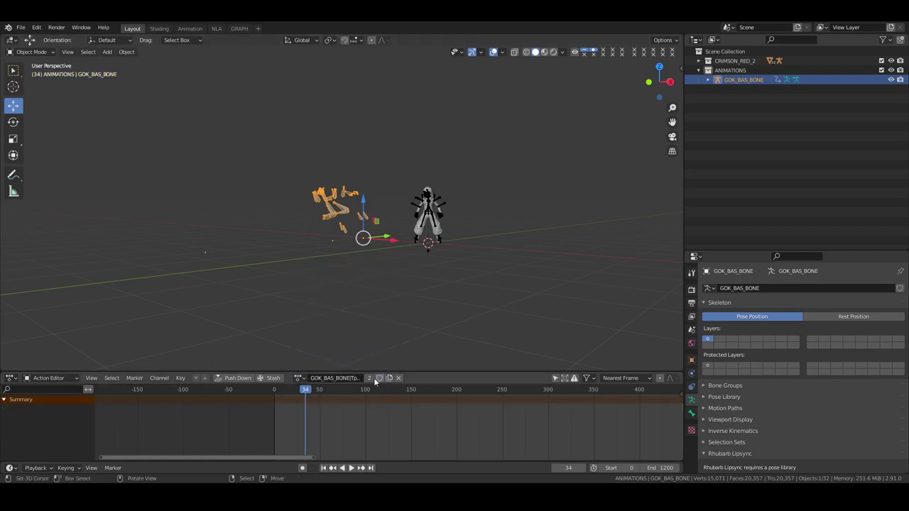
click(299, 378)
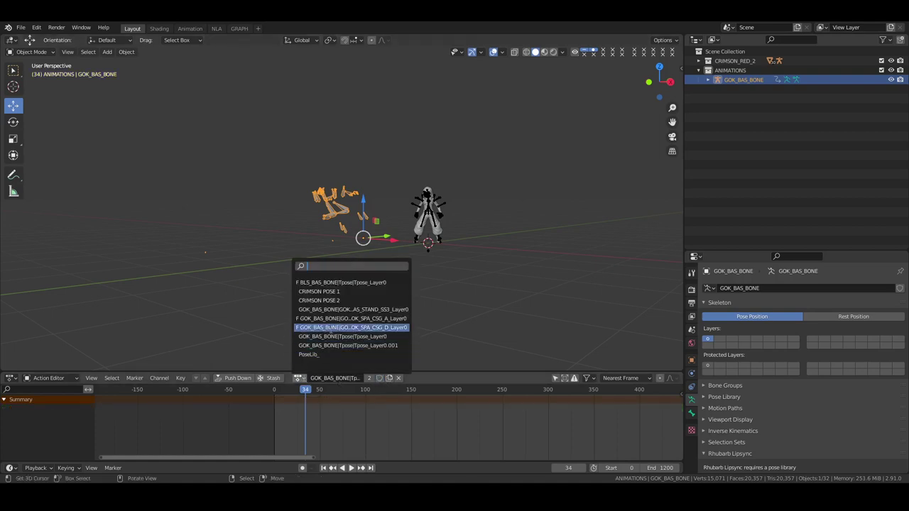
click(332, 327)
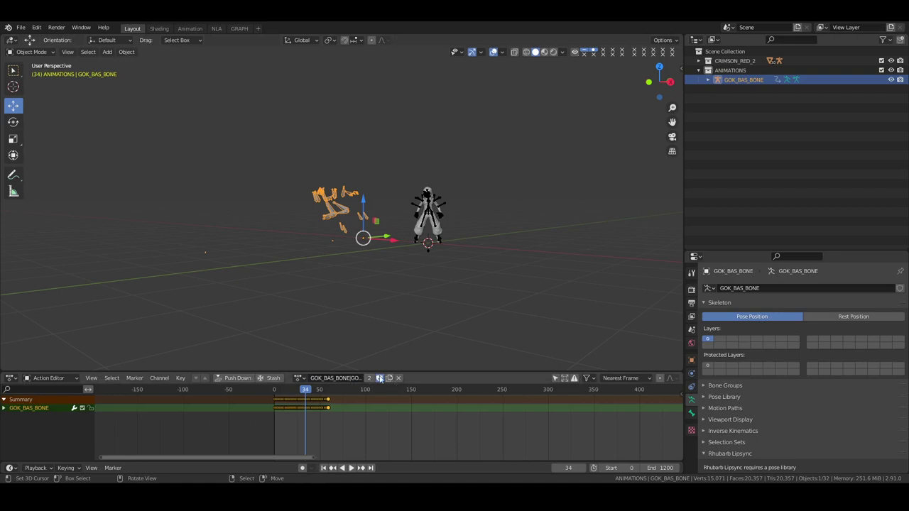
click(301, 378)
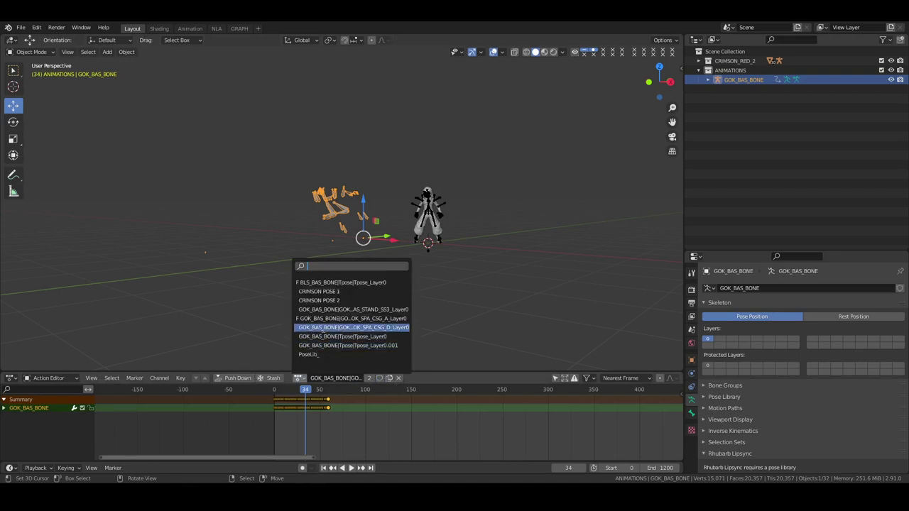
click(334, 319)
click(380, 378)
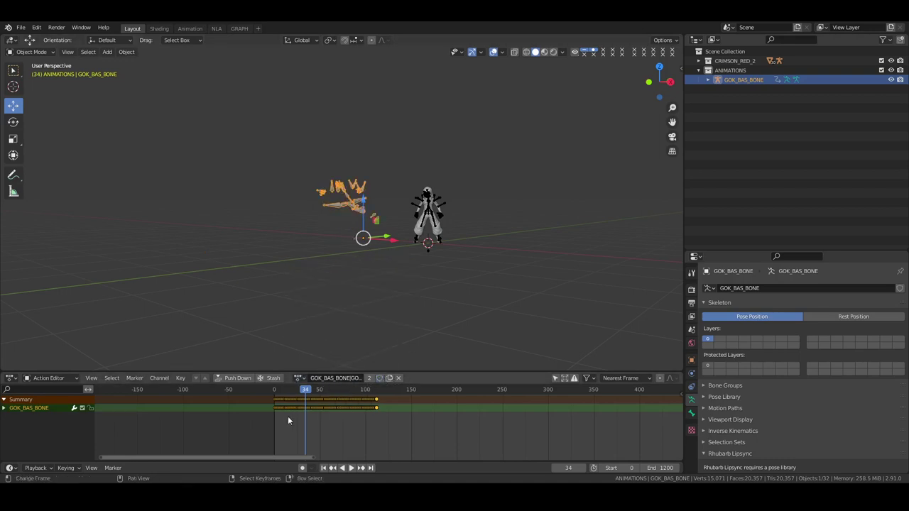
Step: Play the longer action from frame 0 to 114, then scrub back to frame 102
click(279, 393)
key(space)
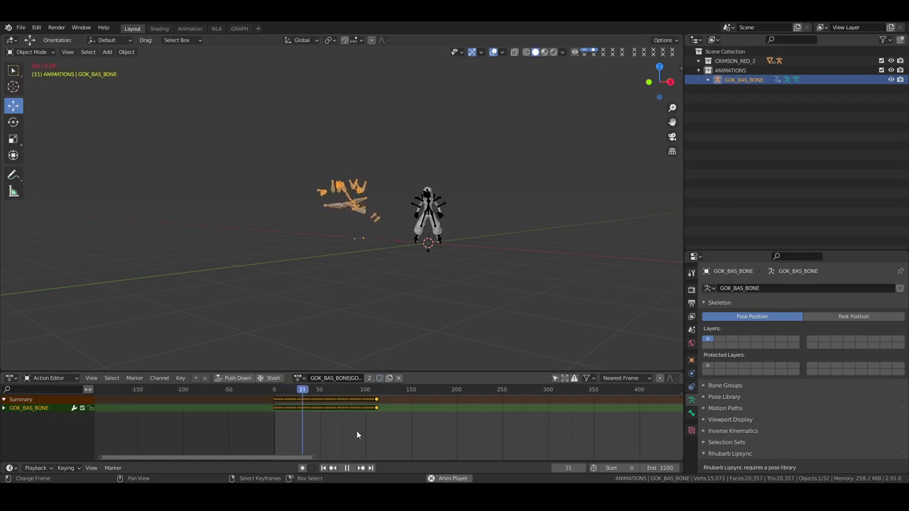
key(space)
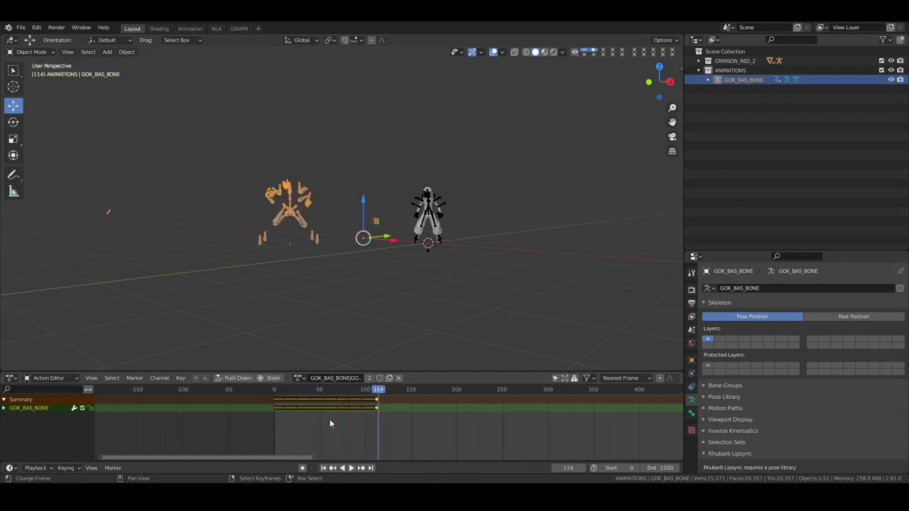
drag(330, 419, 371, 414)
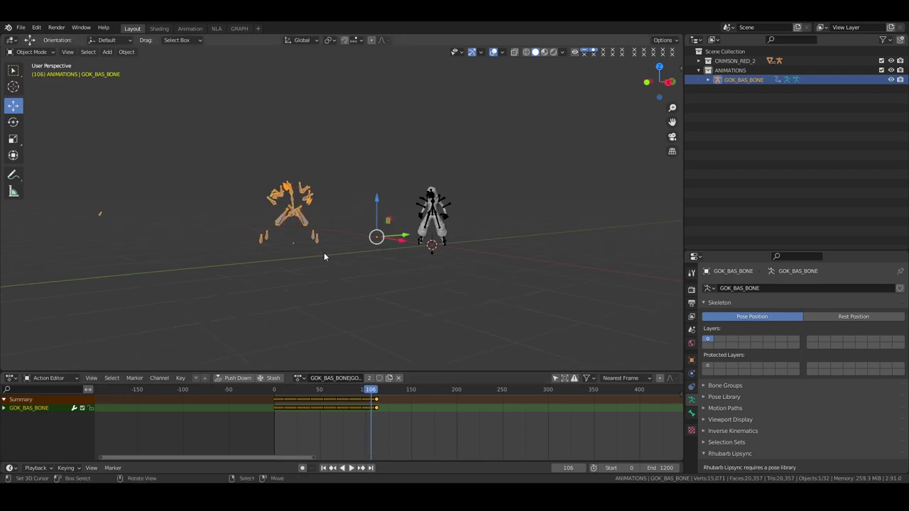
scroll(324, 253, up, 3)
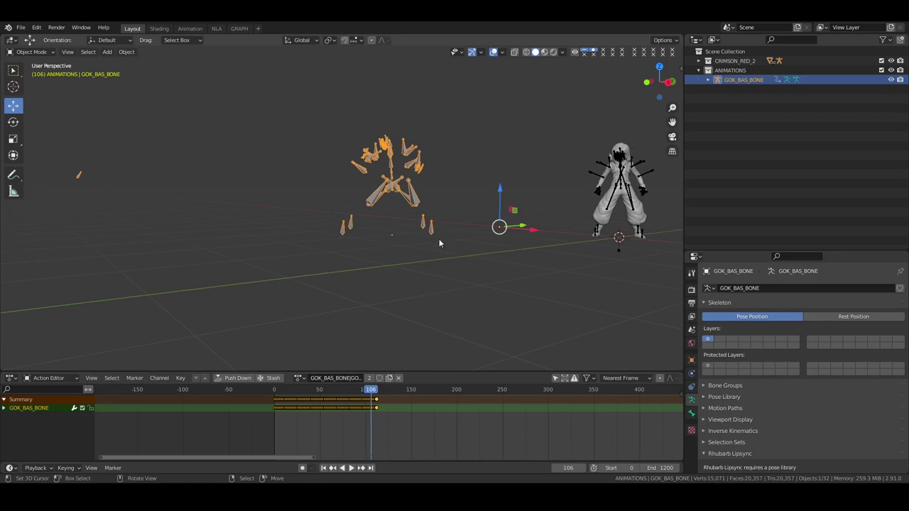
Step: View both rigs in Right Orthographic, recentre them, and play from frame 0 to 111
key(KP_1)
key(KP_3)
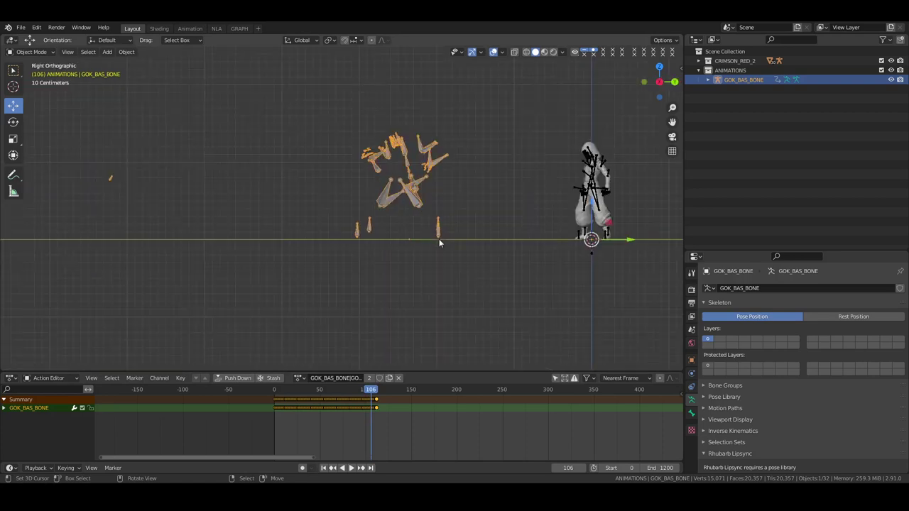
shift+middle_drag(505, 228, 418, 214)
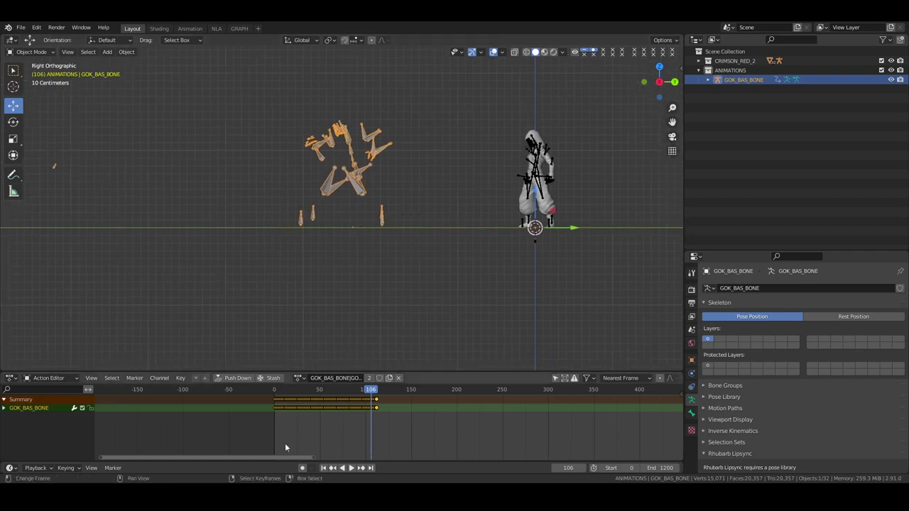
click(324, 467)
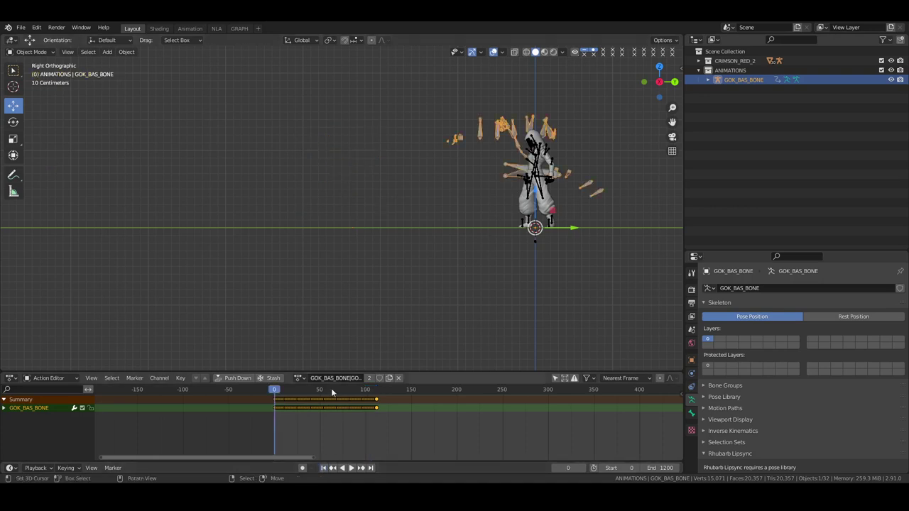
key(space)
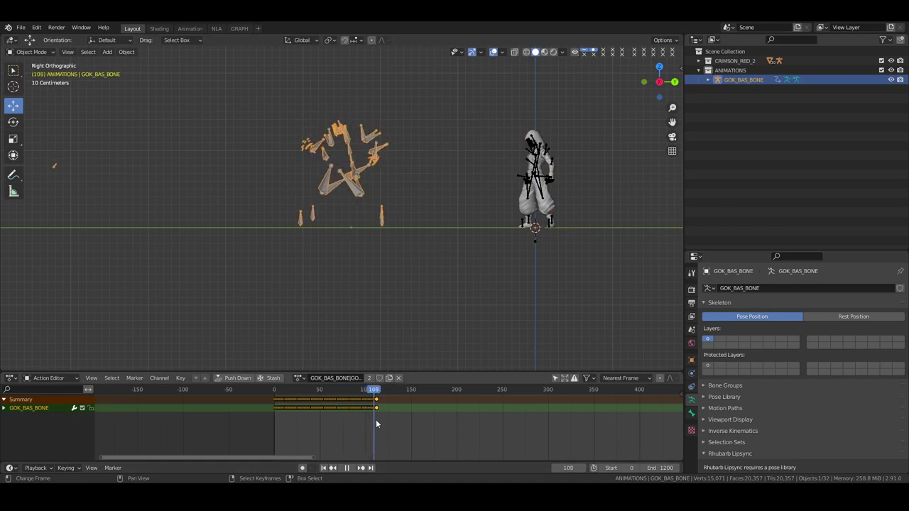
key(space)
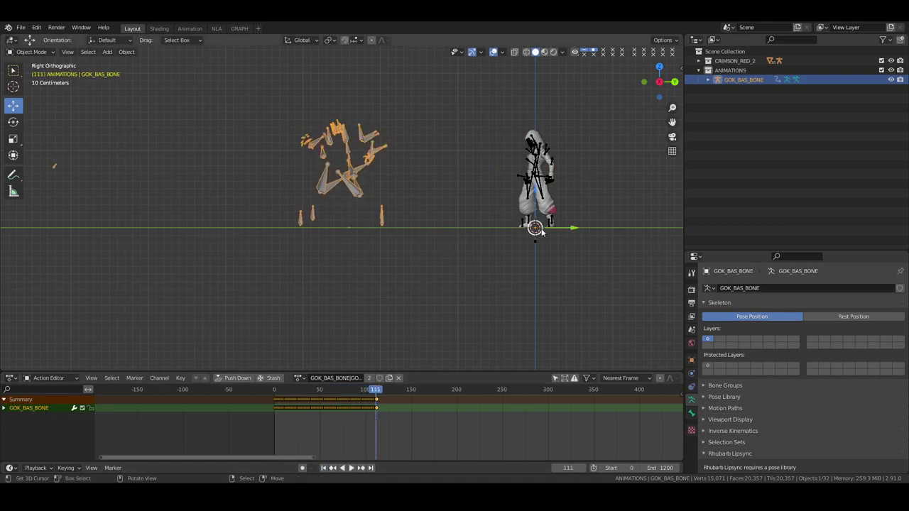
Step: In Pose Mode, select the b_C_Base bone and snap the 3D cursor onto it
key(ctrl+Tab)
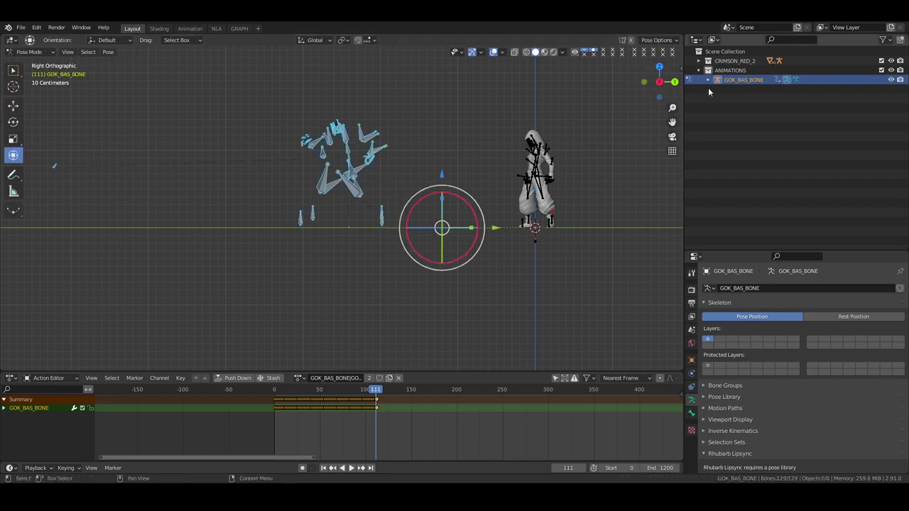
click(708, 80)
click(718, 107)
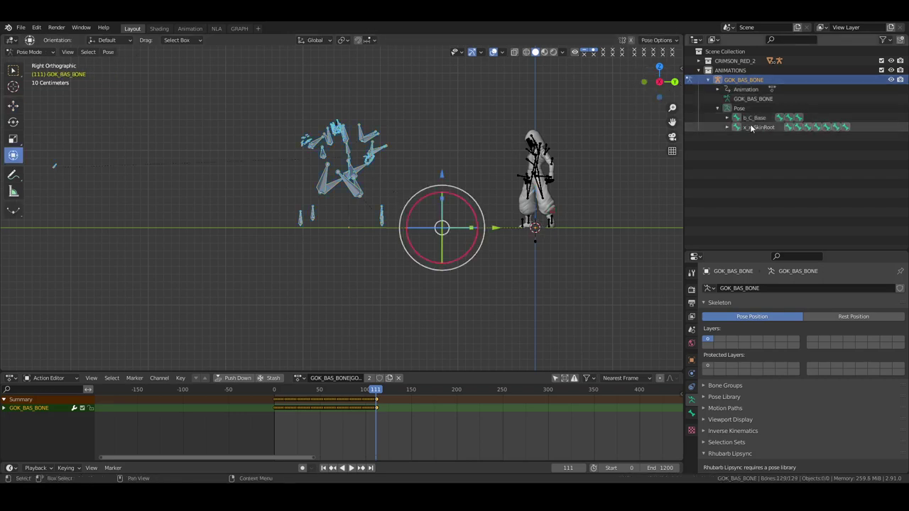
click(753, 117)
key(shift+s)
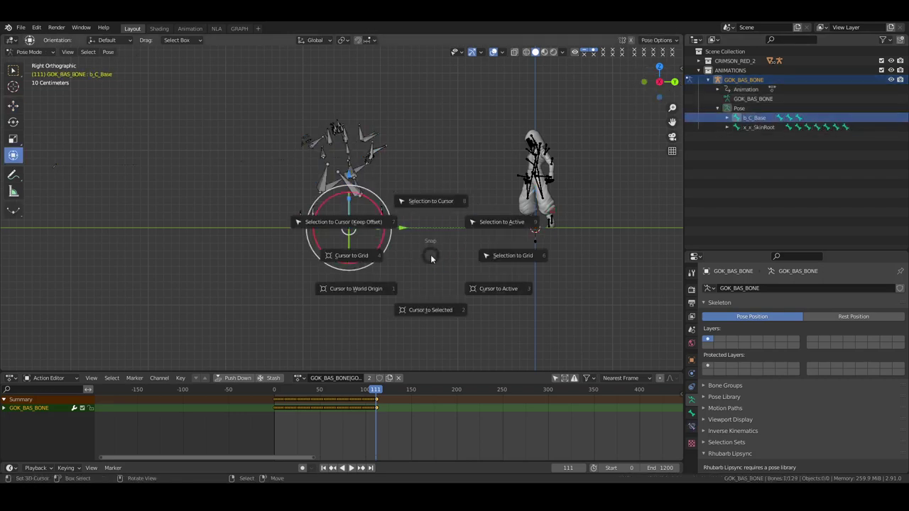
key(2)
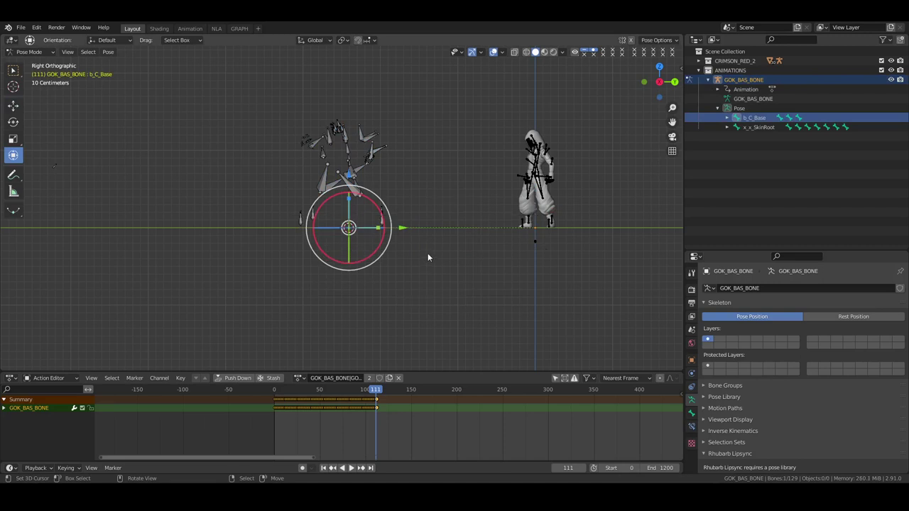
Step: Reset the 3D cursor to the world origin and deselect the bone
key(shift+s)
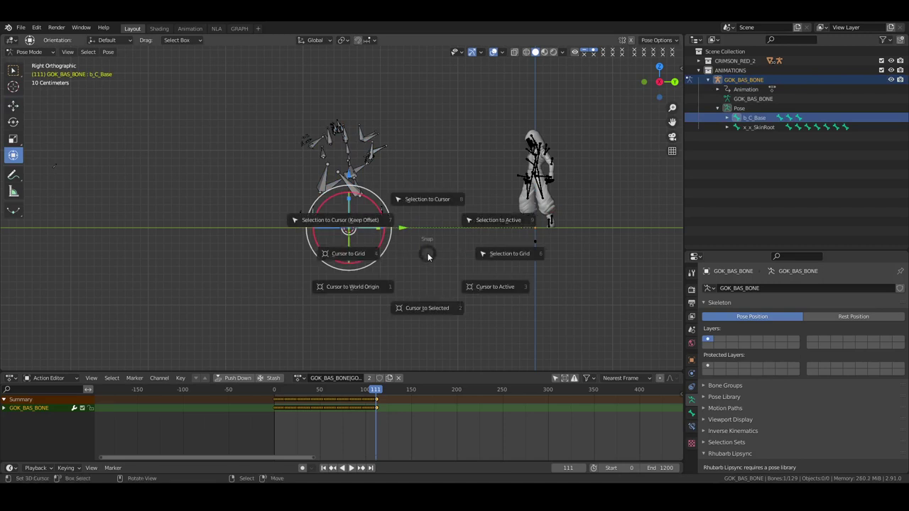
key(Escape)
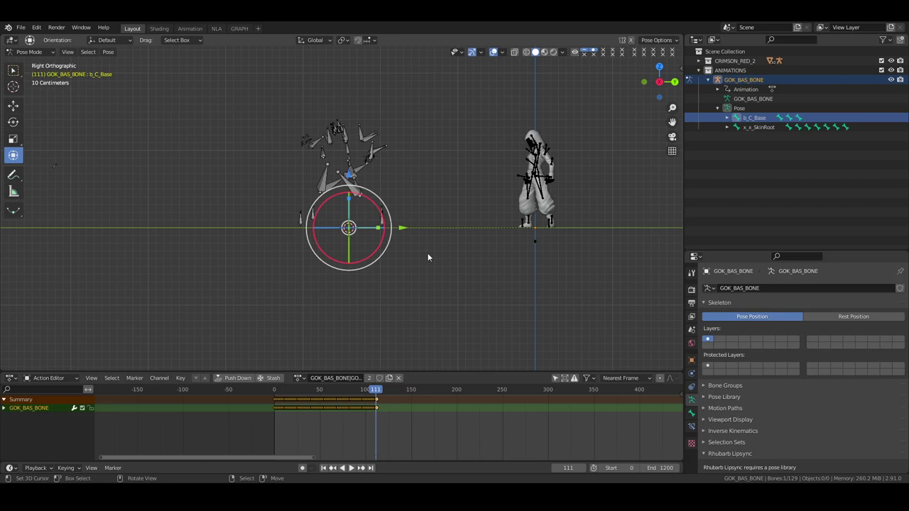
key(shift+c)
click(533, 147)
Step: Give Crimson the GOK_BAS_BONE CSG_A action, frame it from the front, and open GRAPH
key(ctrl+Tab)
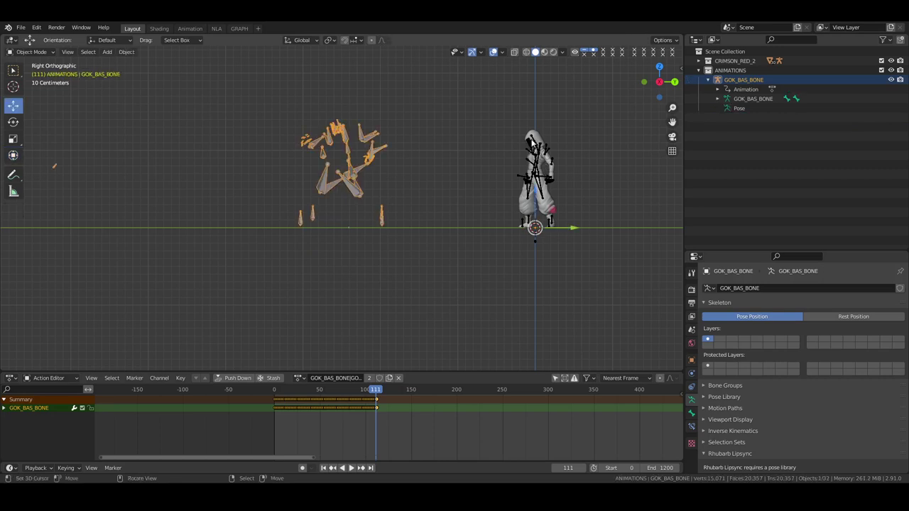
click(534, 145)
click(307, 378)
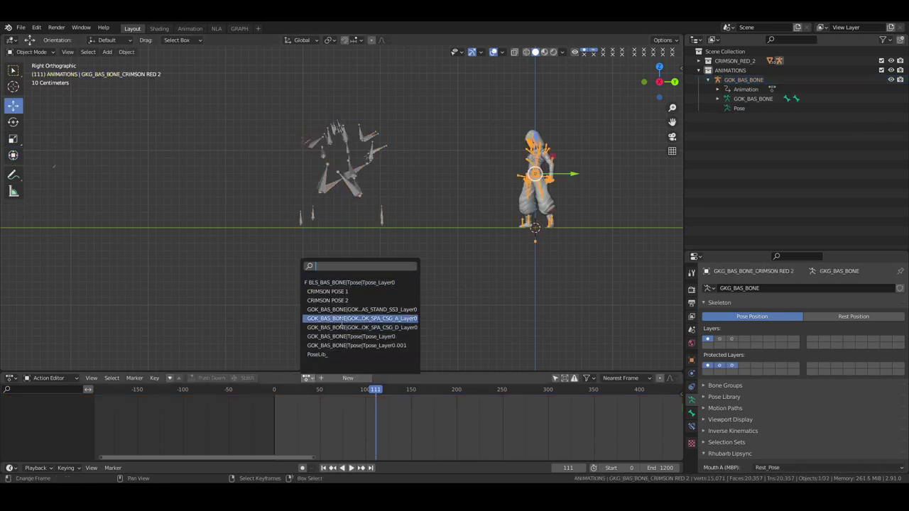
click(342, 319)
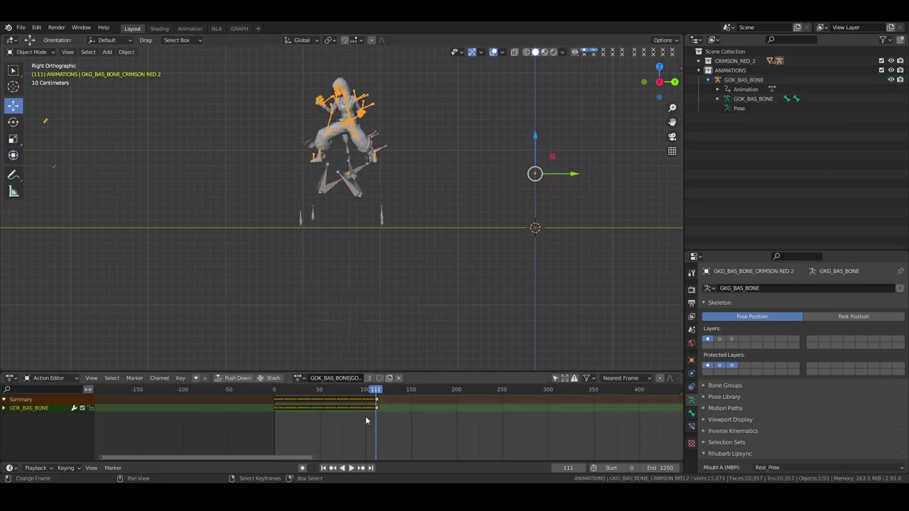
key(KP_1)
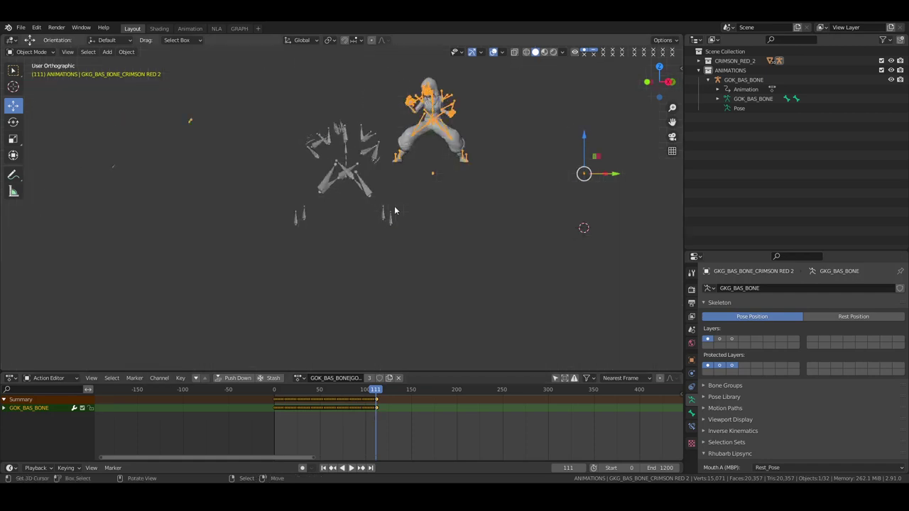
shift+middle_drag(552, 131, 456, 170)
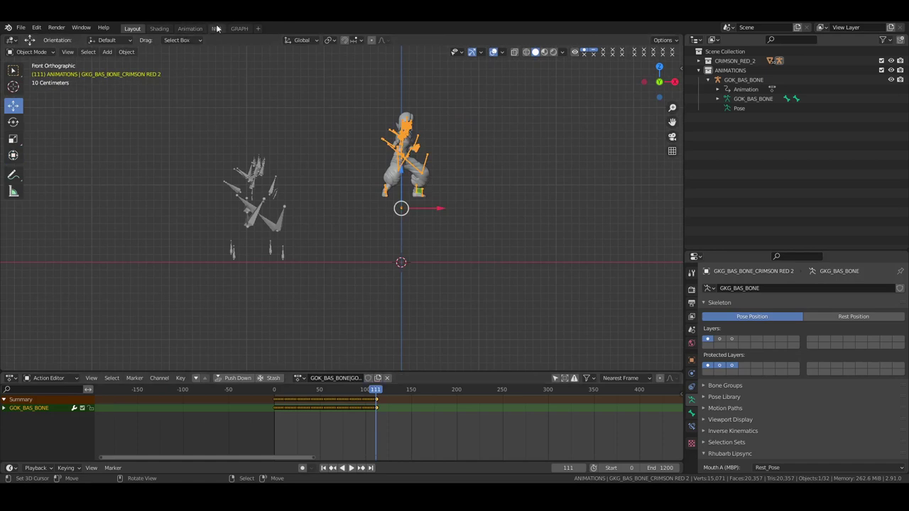
click(240, 28)
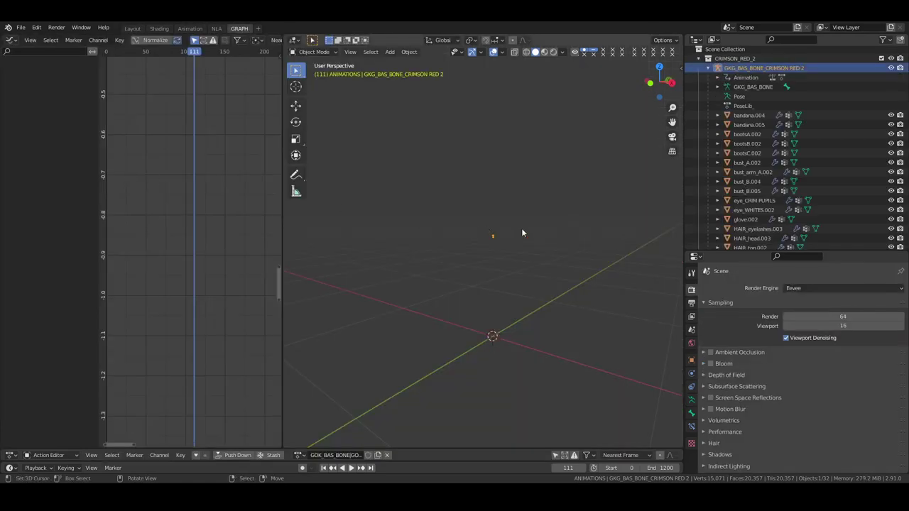
Step: Put Crimson into Pose Mode and select its root bone b_C_Base, framed from the front
key(a)
key(KP_Decimal)
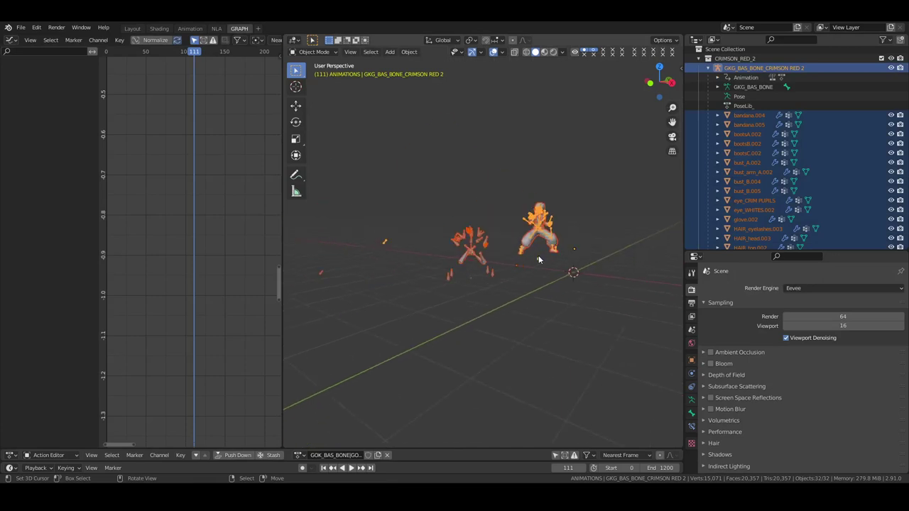
key(alt+a)
click(538, 215)
key(KP_Decimal)
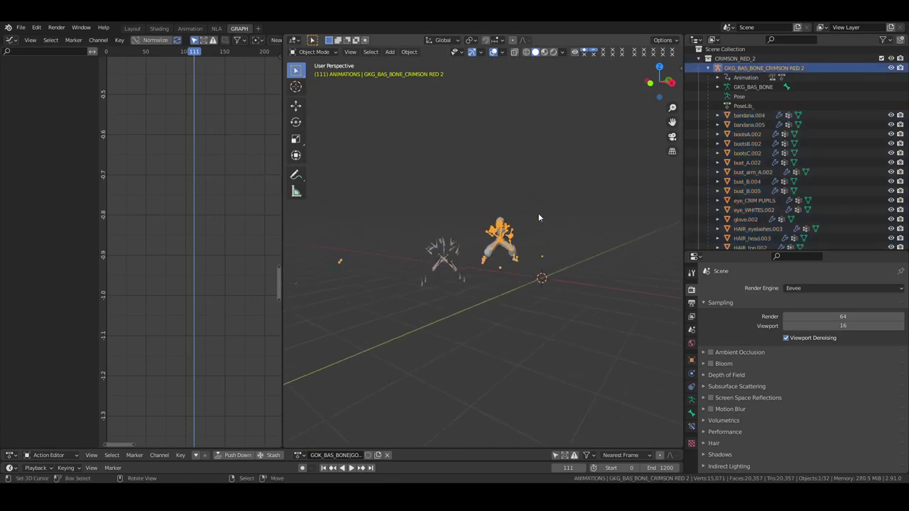
key(ctrl+Tab)
key(a)
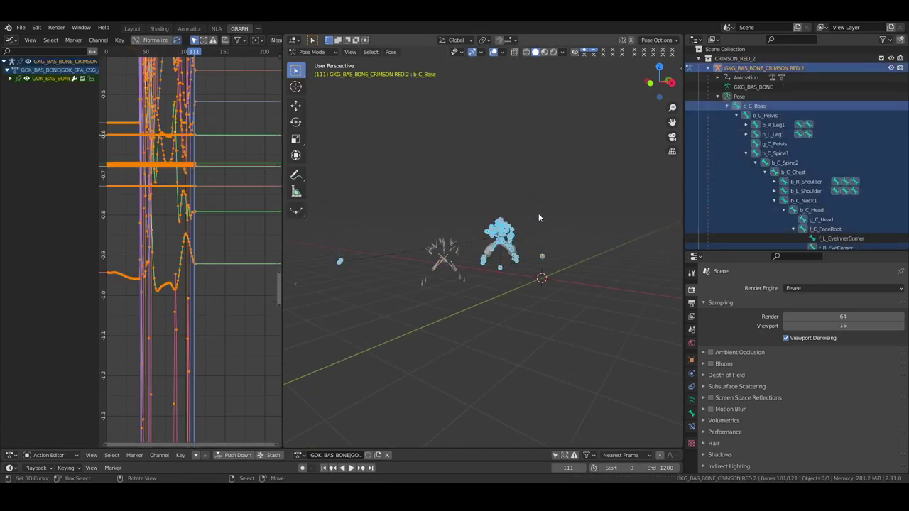
key(alt+a)
click(491, 269)
key(KP_Decimal)
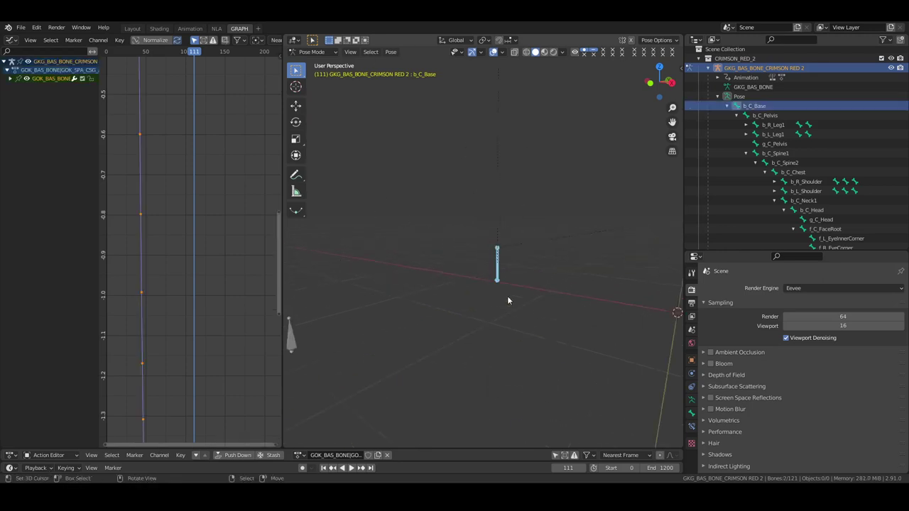
scroll(512, 302, down, 5)
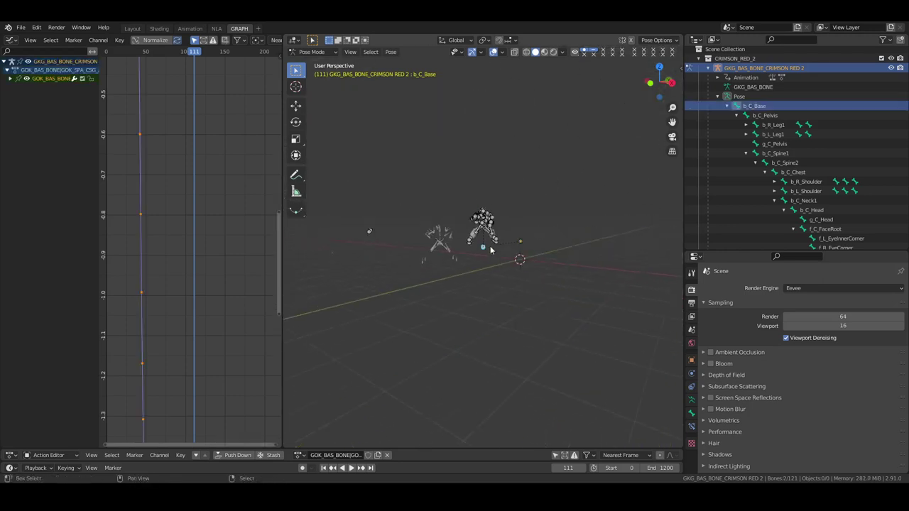
scroll(490, 246, up, 4)
key(KP_1)
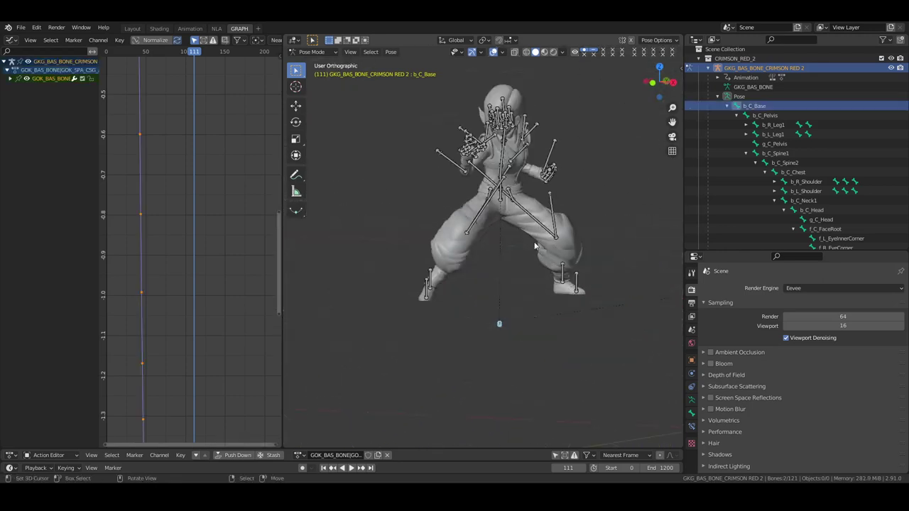
scroll(536, 218, down, 3)
scroll(545, 236, up, 2)
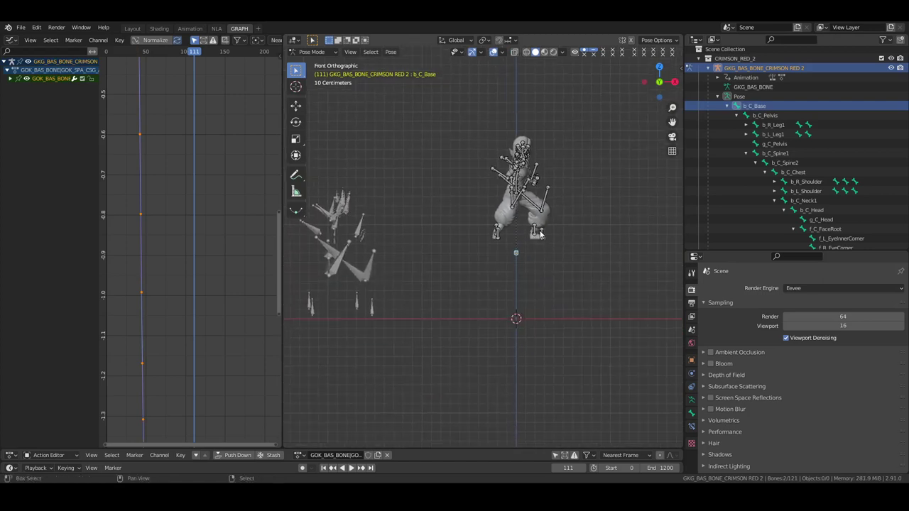
Step: Expand the GOK_BAS_BONE channels and lower the Y Location curve vertically
click(7, 80)
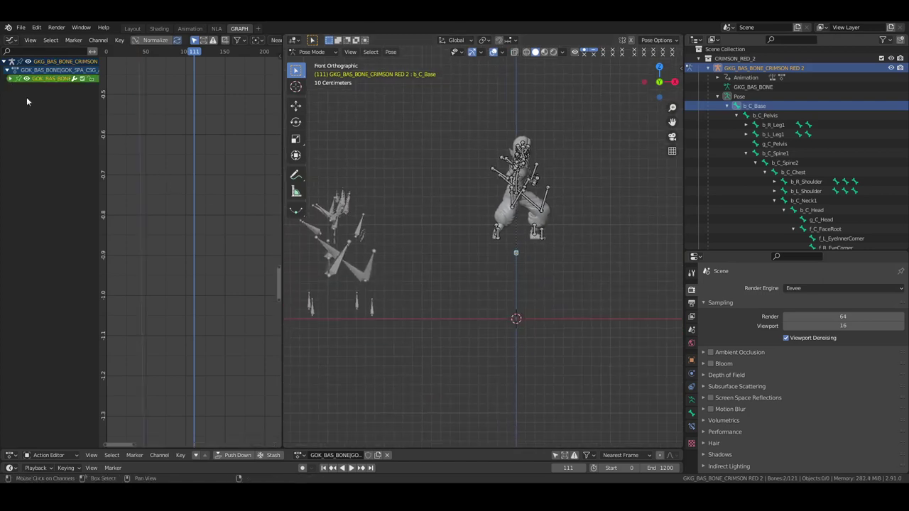
click(10, 79)
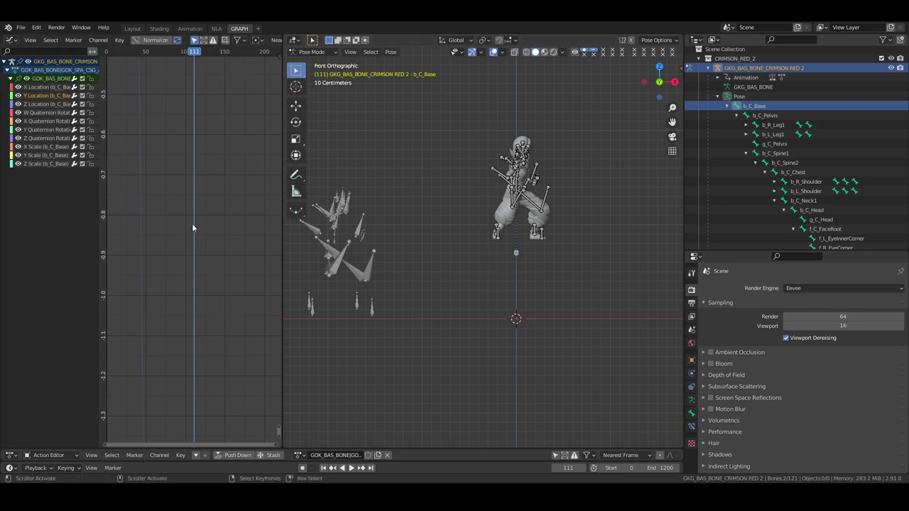
key(Home)
key(g)
key(y)
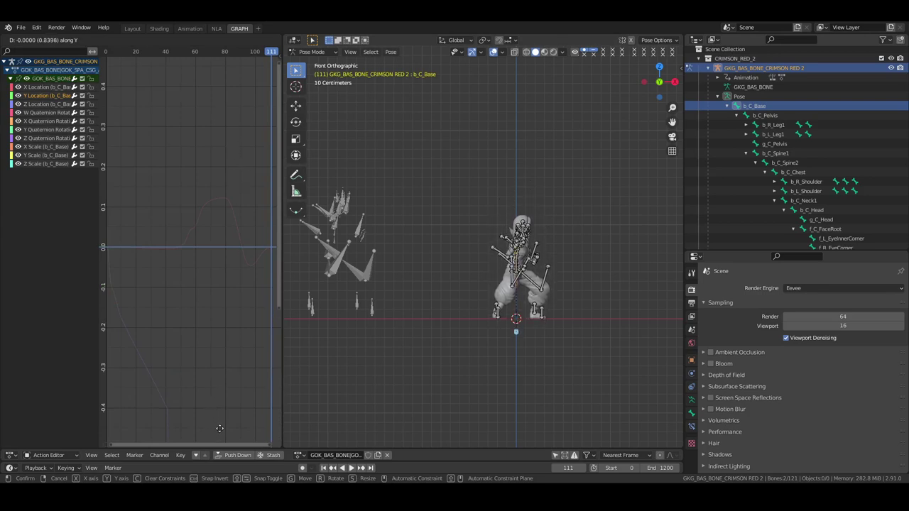
click(536, 250)
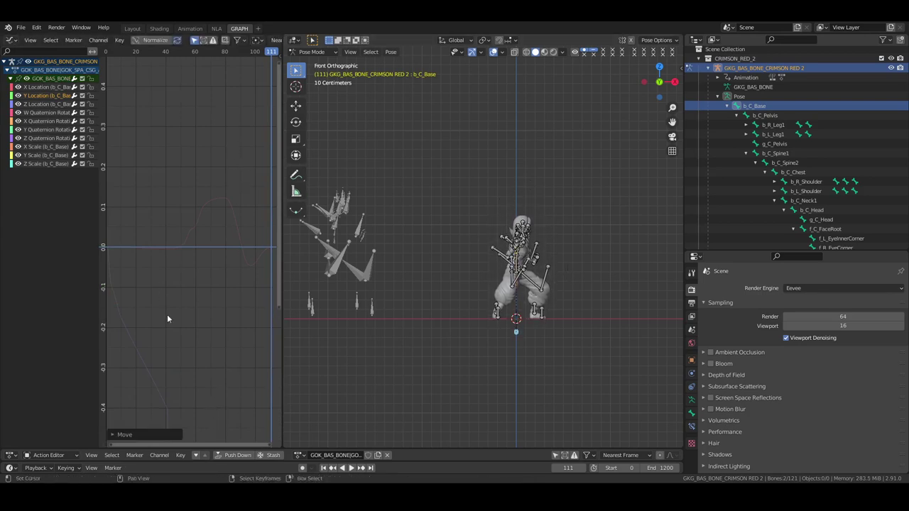
key(Home)
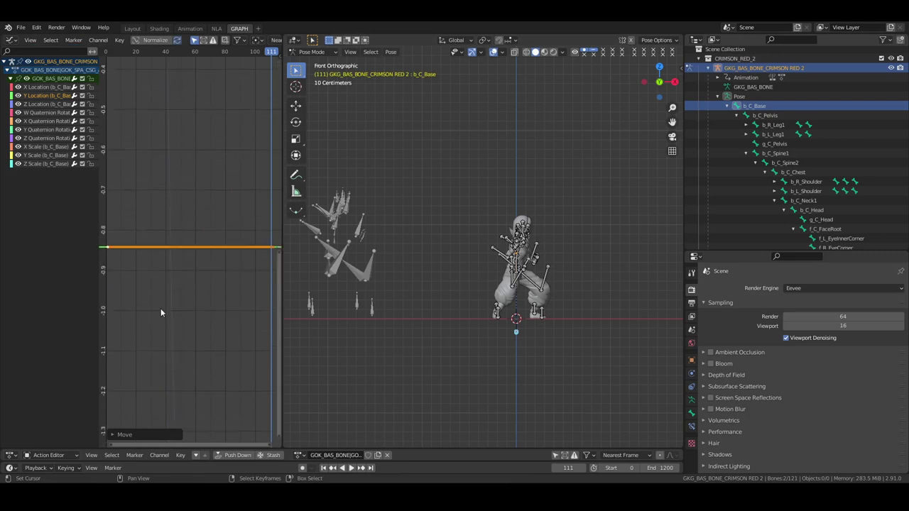
Step: In Layout, hide the grid and bone overlays to check the feet on the ground
click(130, 28)
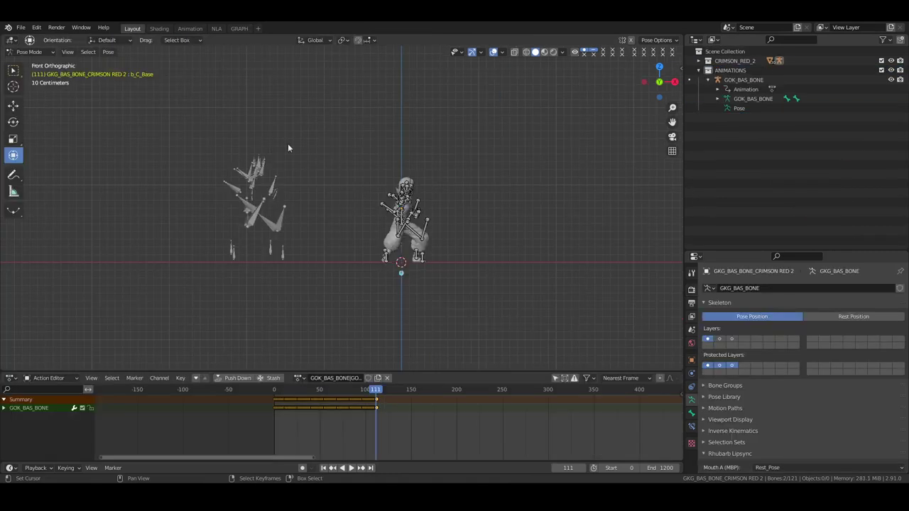
click(494, 52)
middle_drag(498, 107, 500, 166)
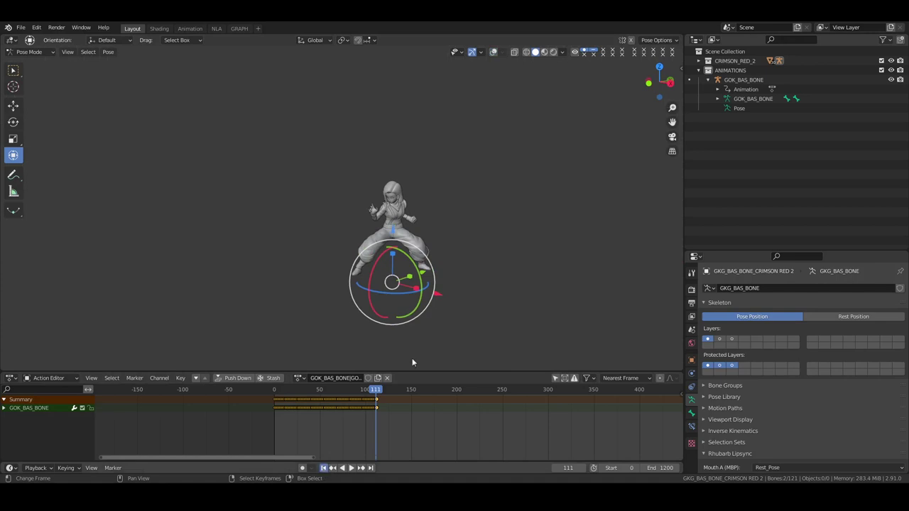
Step: Preview the pose animation from frame 0 in front view with the grid and bones shown
key(shift+Left)
key(space)
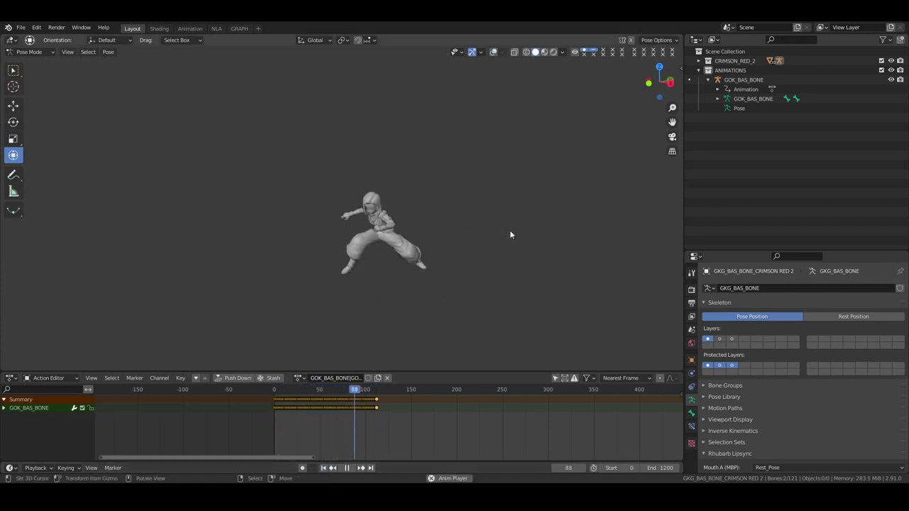
key(space)
click(274, 431)
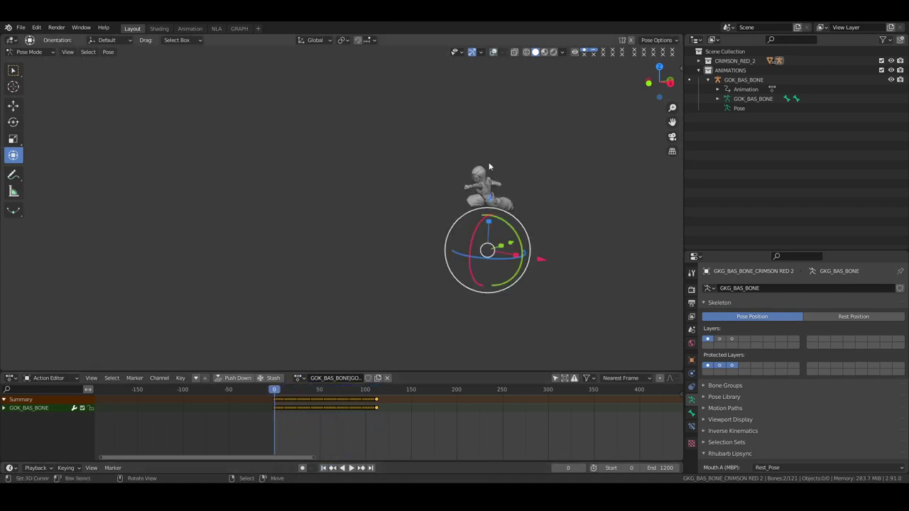
key(KP_1)
click(494, 52)
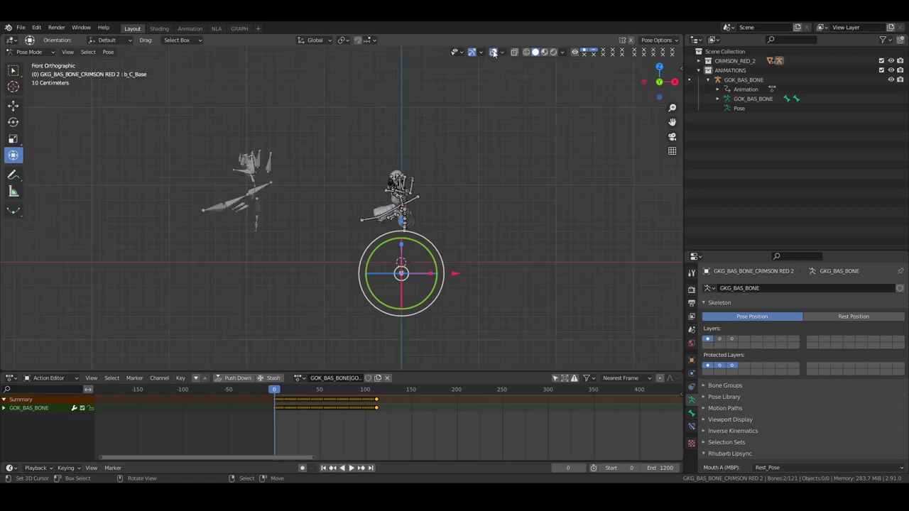
key(space)
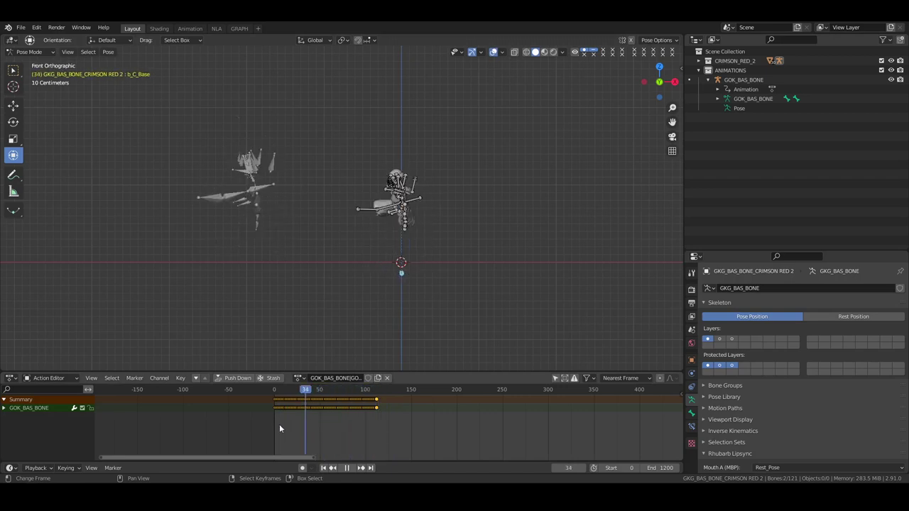
key(Escape)
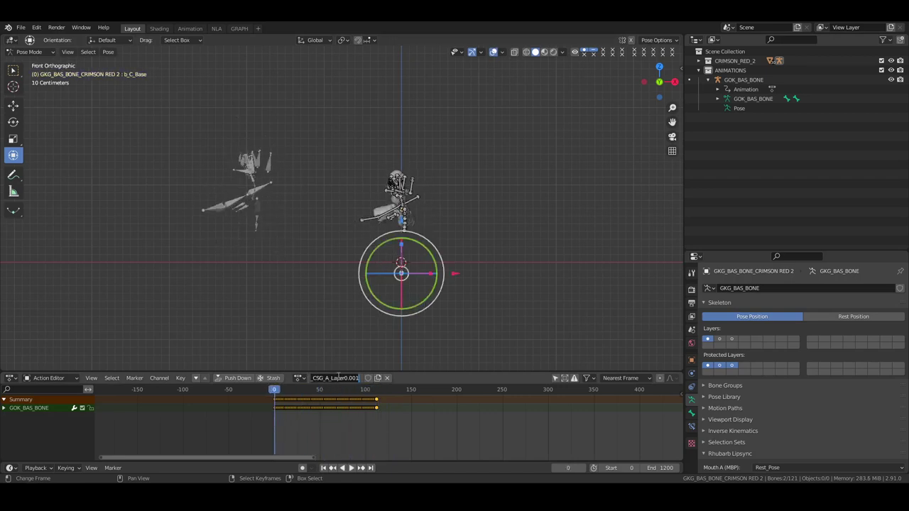
Step: Rename the action CRIMSON POSE 3, enable Fake User, and push it down onto a new NLA track
text(CRIMSON POSE 3)
key(Return)
click(367, 378)
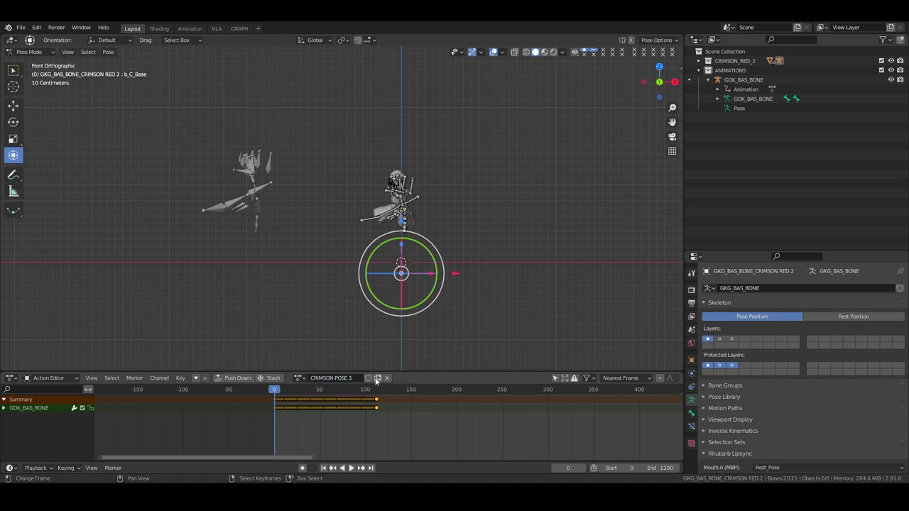
click(216, 28)
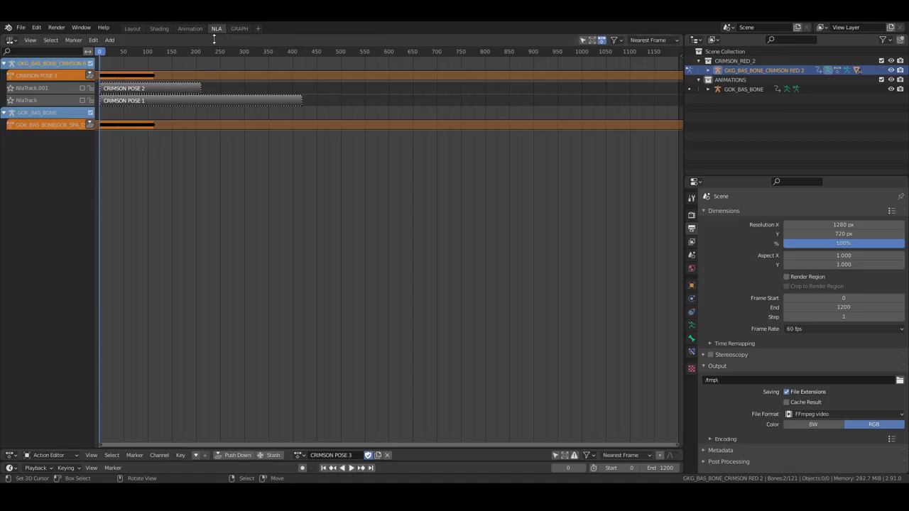
click(90, 76)
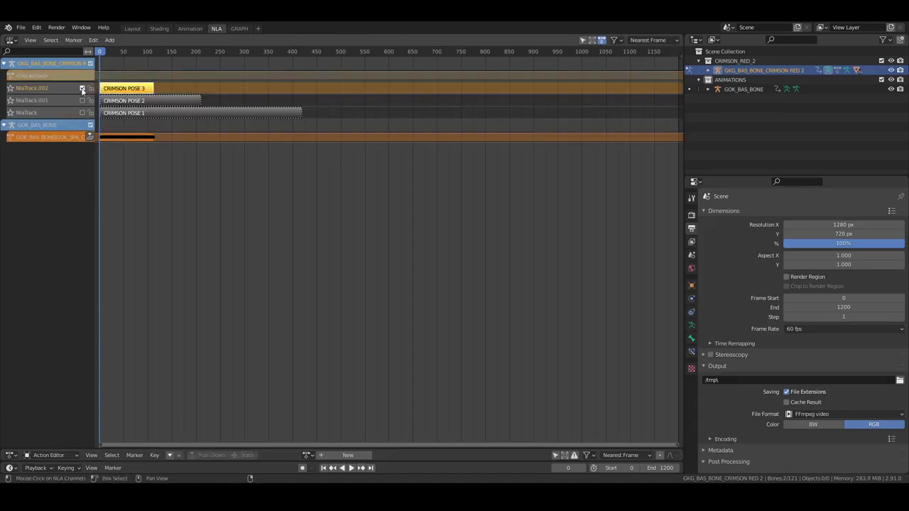
click(189, 190)
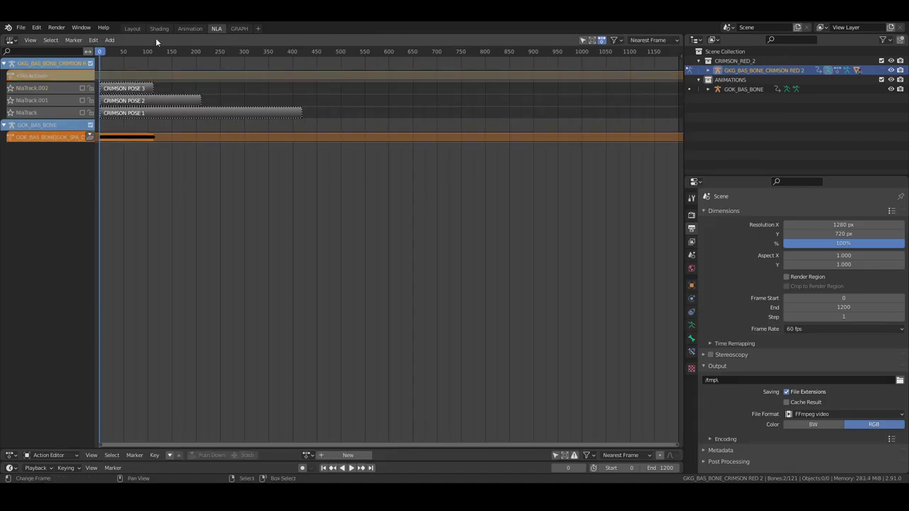
click(132, 29)
Step: Save, then delete the GOK_BAS_BONE armature together with its children
key(ctrl+s)
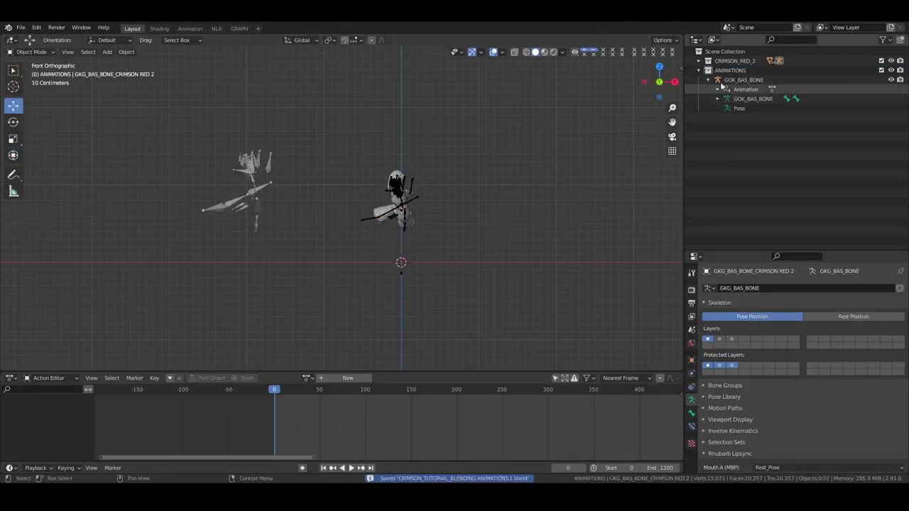
click(723, 80)
right_click(730, 79)
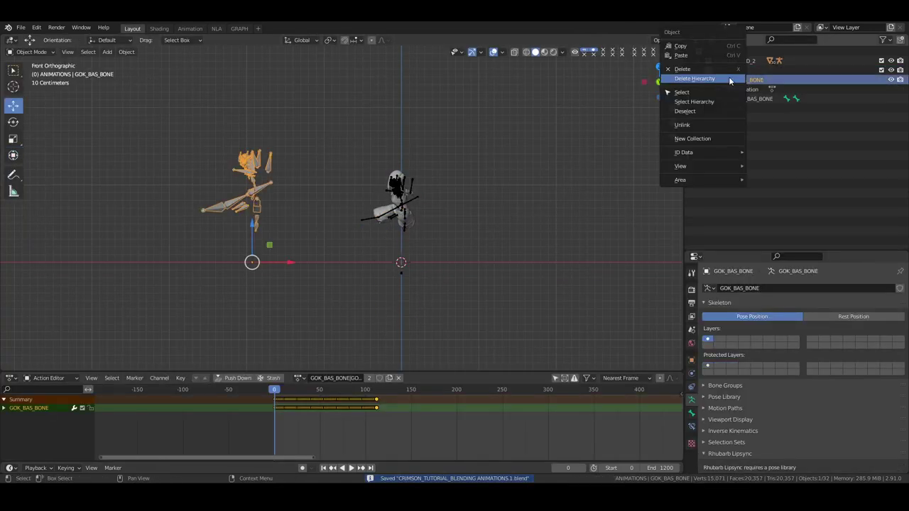
click(730, 80)
Step: Purge unused and orphaned data-blocks from the file twice via Clean Up
click(20, 27)
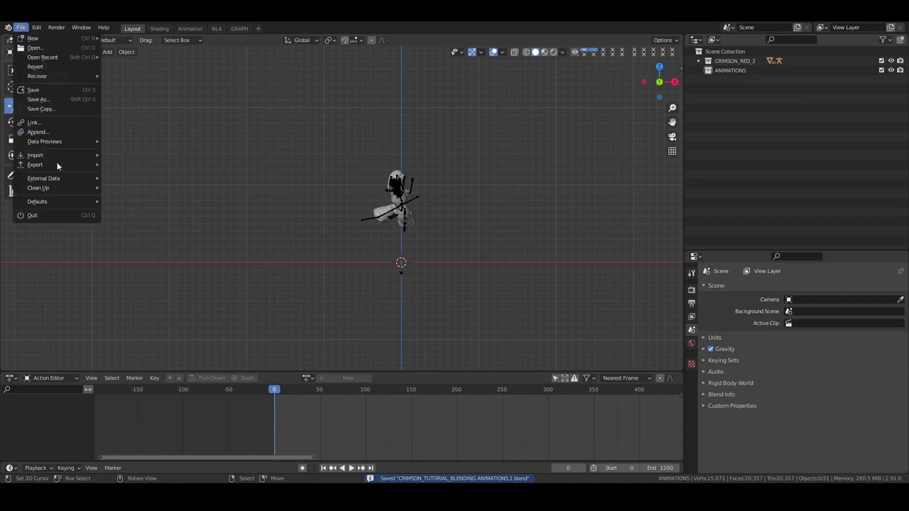
mouse_move(63, 164)
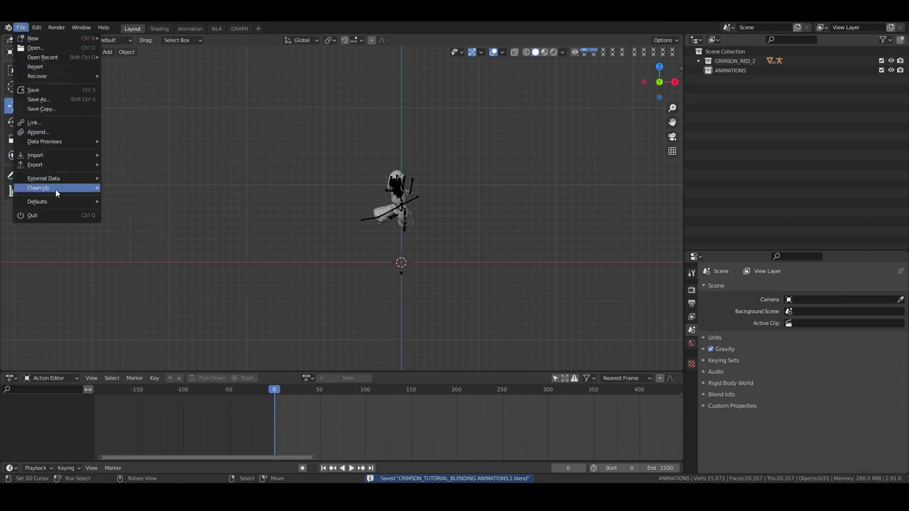
mouse_move(57, 188)
click(130, 187)
click(22, 29)
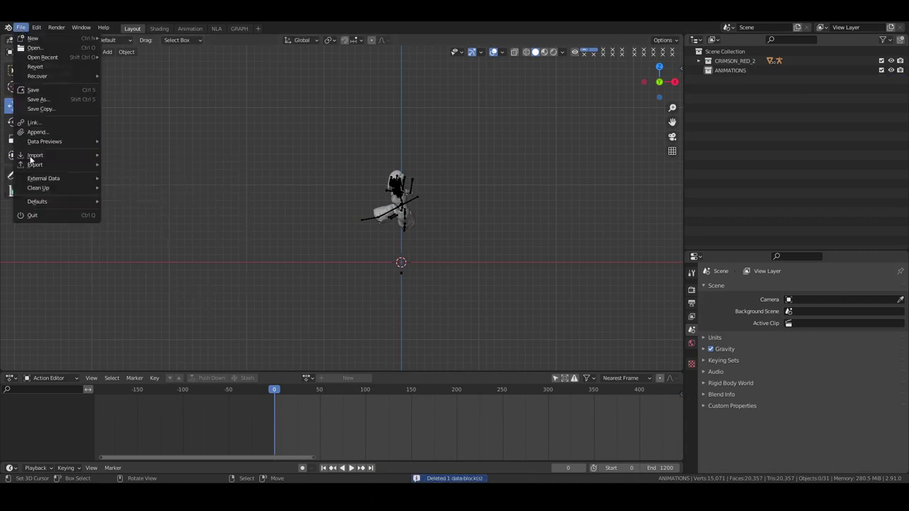
click(134, 190)
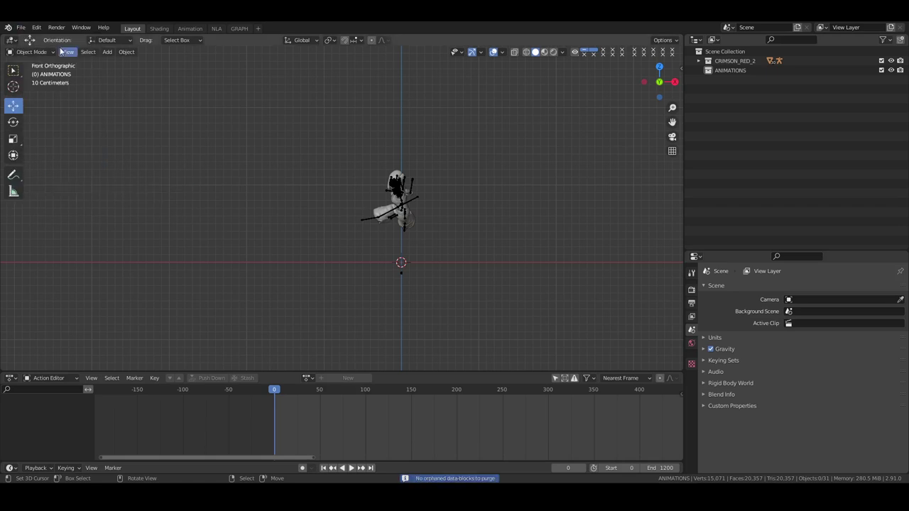
Step: Save as the incremented version CRIMSON_TUTORIAL_BLENDING ANIMATIONS.2.blend
key(ctrl+s)
click(21, 27)
click(47, 100)
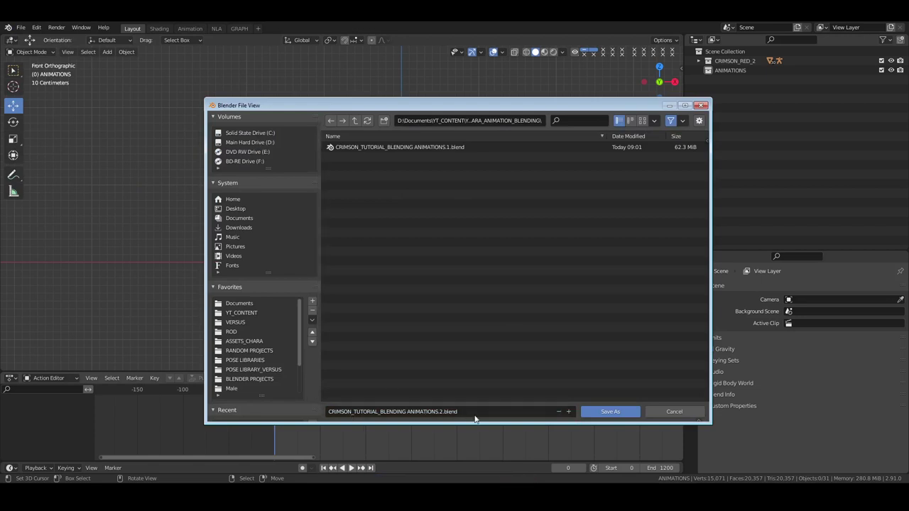
click(614, 414)
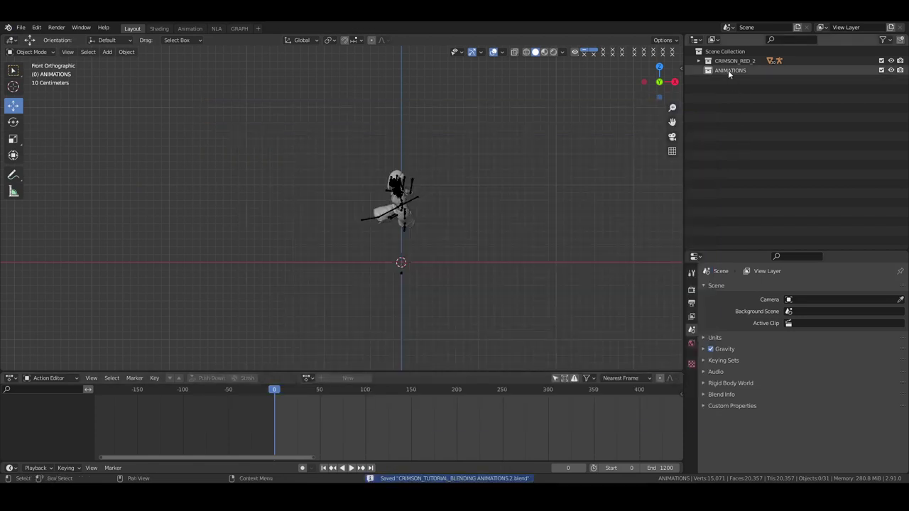
Step: Delete the ANIMATIONS collection and add a new collection named SET
click(728, 69)
key(x)
right_click(730, 55)
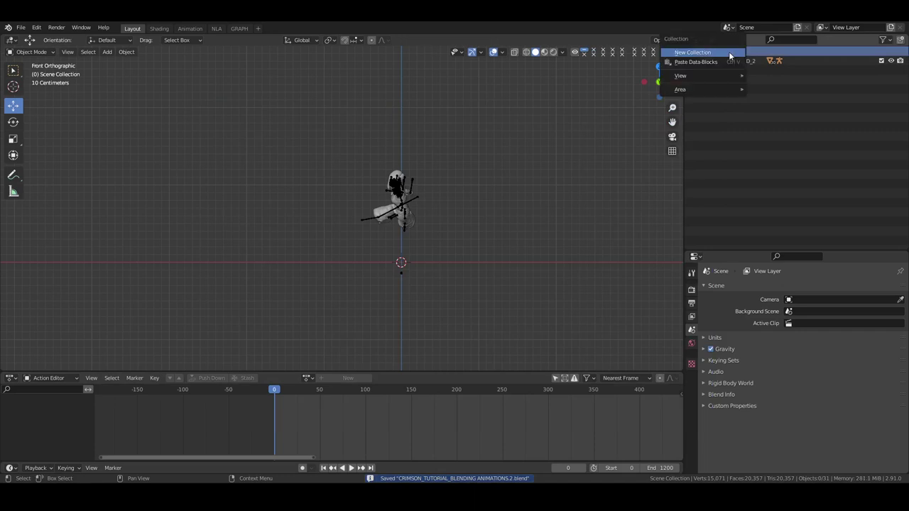
click(730, 54)
click(731, 70)
double_click(733, 70)
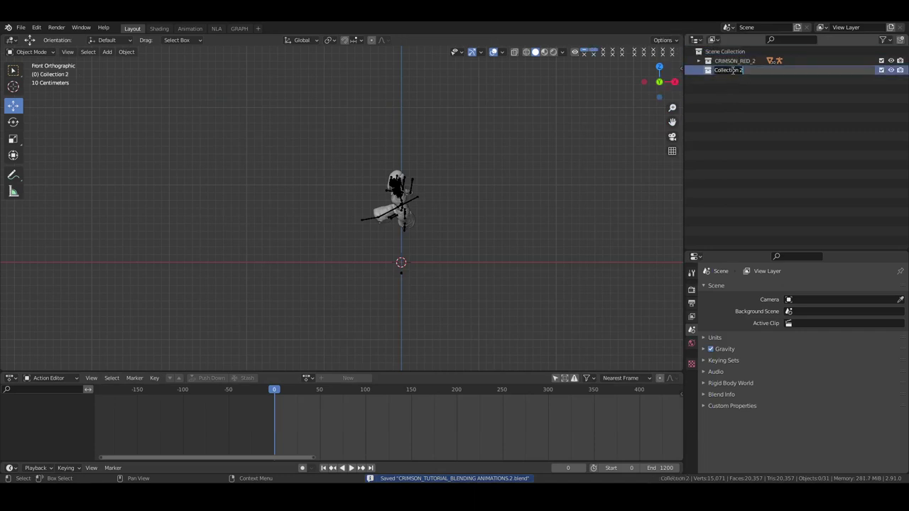
text(SET)
key(Return)
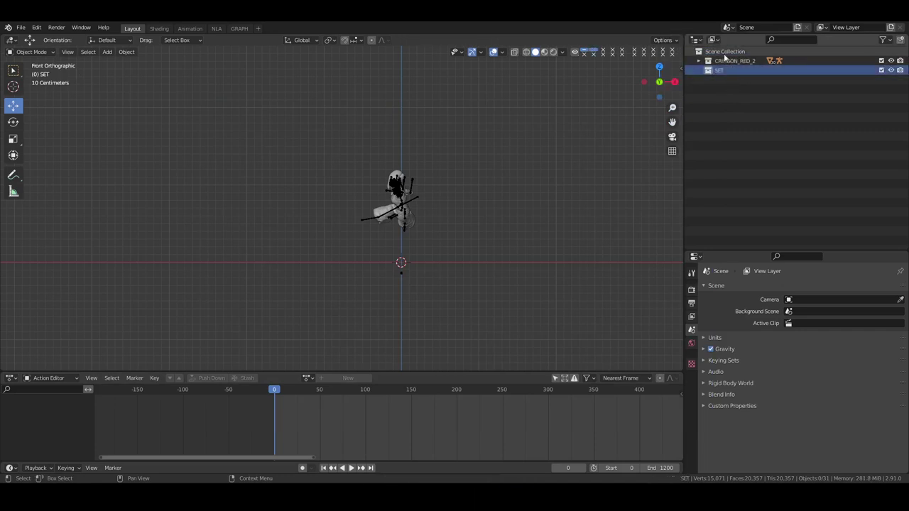
Step: Add two more collections to the scene, named CINEMA and LIGHTING
right_click(725, 55)
click(724, 53)
click(725, 80)
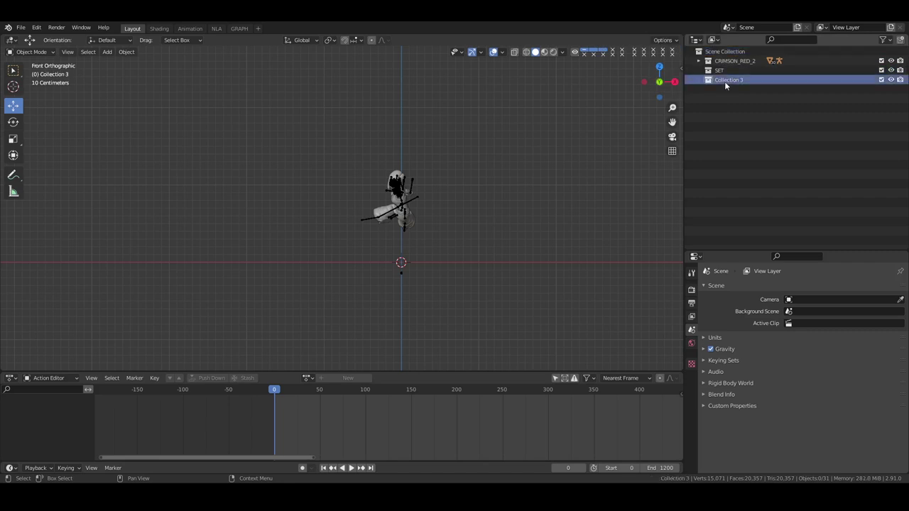
double_click(725, 83)
text(Cl)
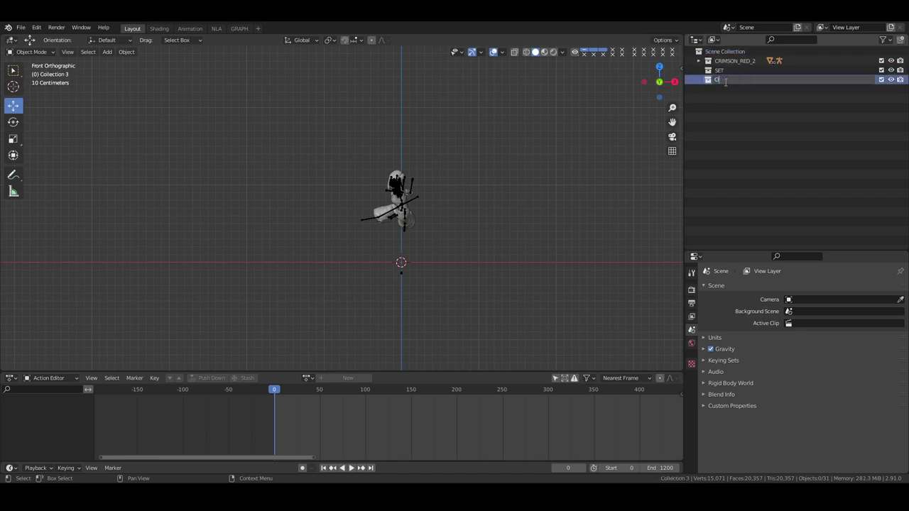
text(NEMA)
key(Return)
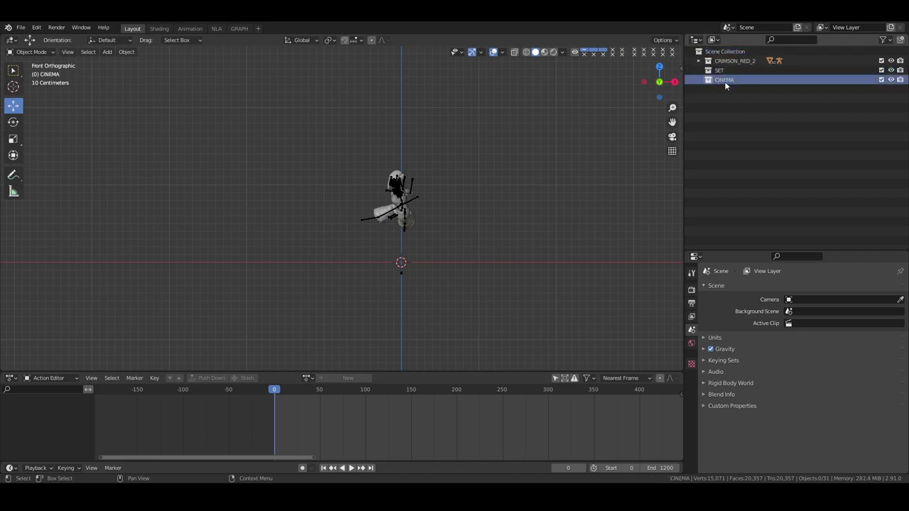
right_click(725, 47)
click(725, 48)
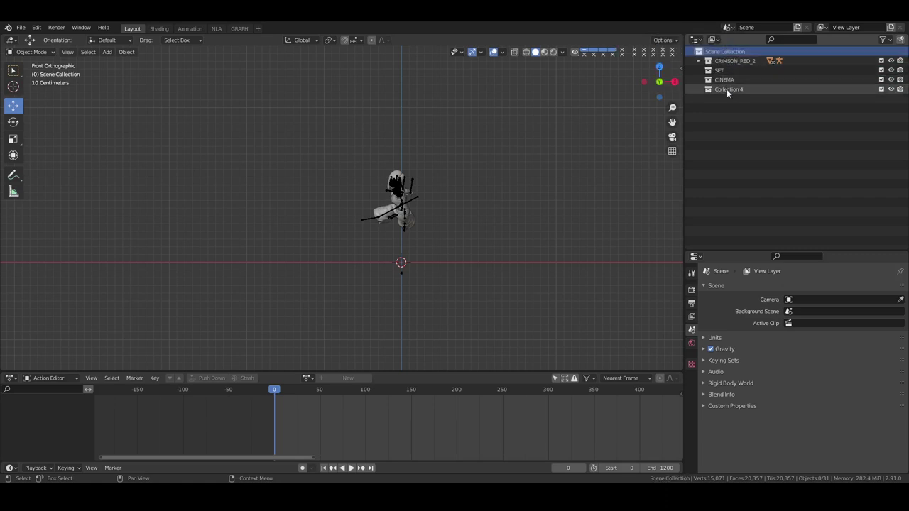
double_click(727, 89)
text(LIGH)
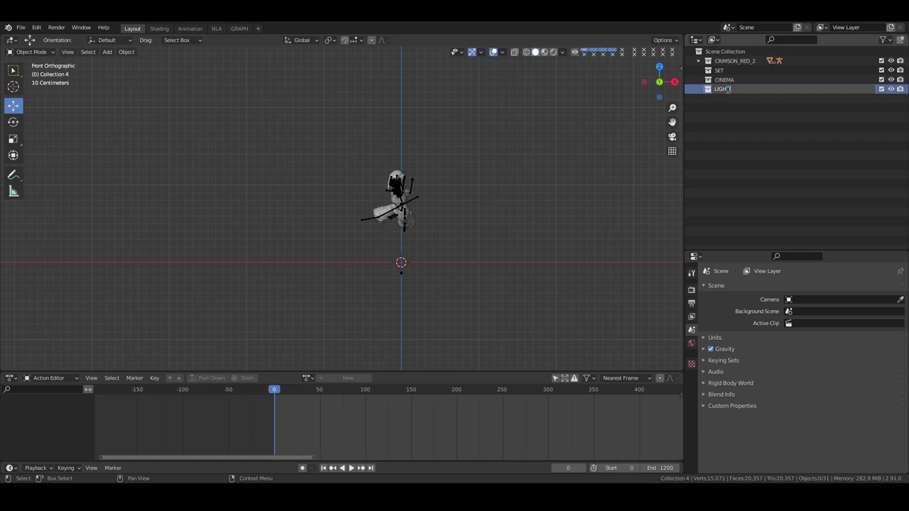
text(TING)
key(Return)
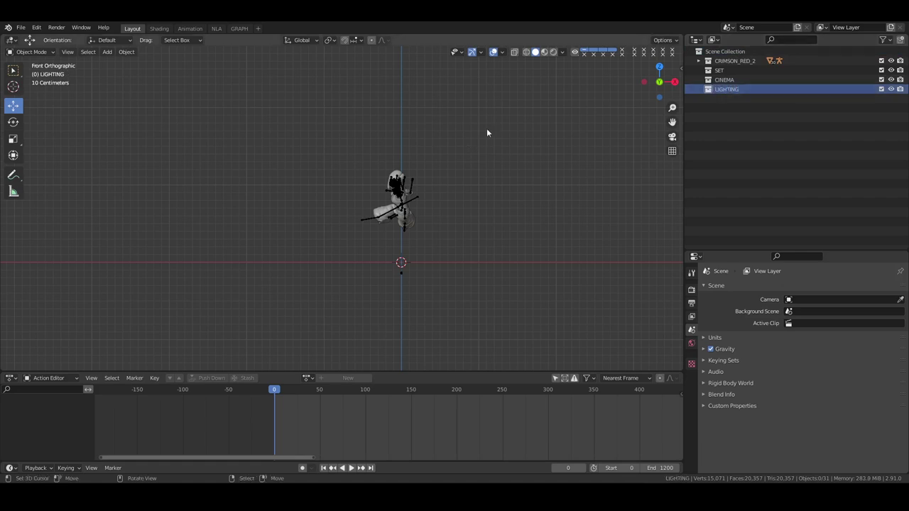
middle_drag(486, 133, 405, 196)
Step: Frame Crimson's rig in the enlarged viewport from an angled view
click(391, 186)
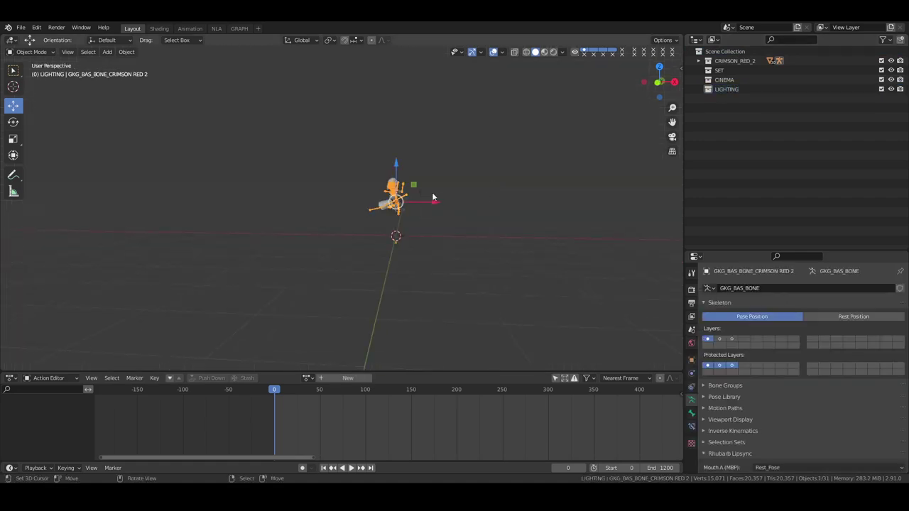
key(ctrl+Tab)
key(a)
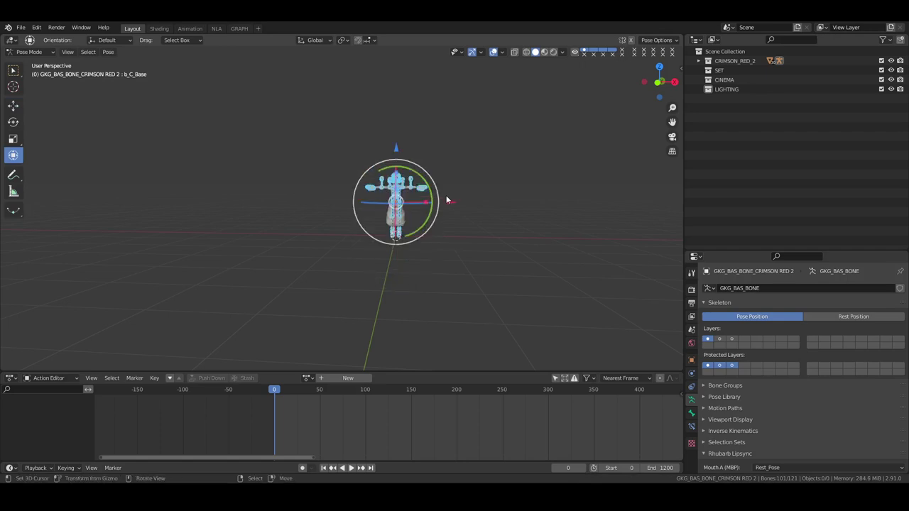
key(KP_Decimal)
key(alt+a)
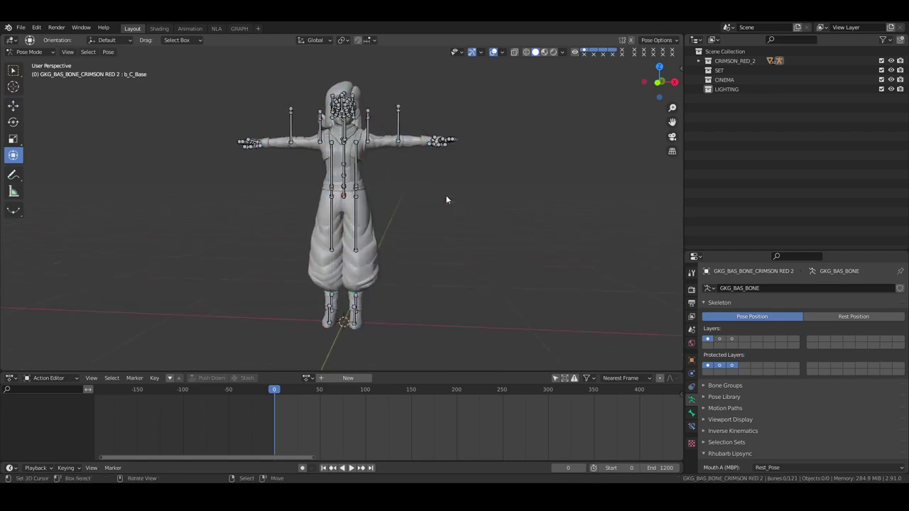
drag(486, 372, 474, 473)
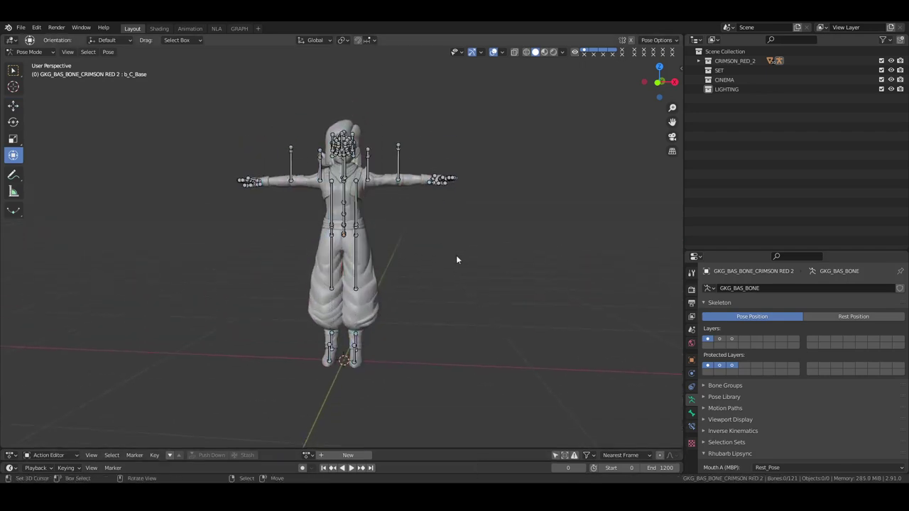
middle_drag(456, 255, 409, 205)
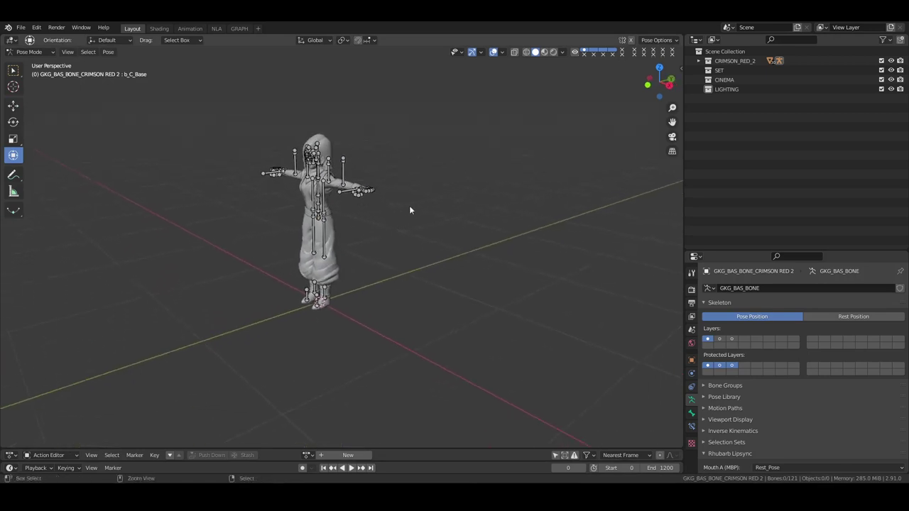
Step: Add a plane scaled by 100, apply all transforms, rename it GROUND, and save
key(ctrl+Tab)
key(alt+a)
key(shift+a)
click(517, 190)
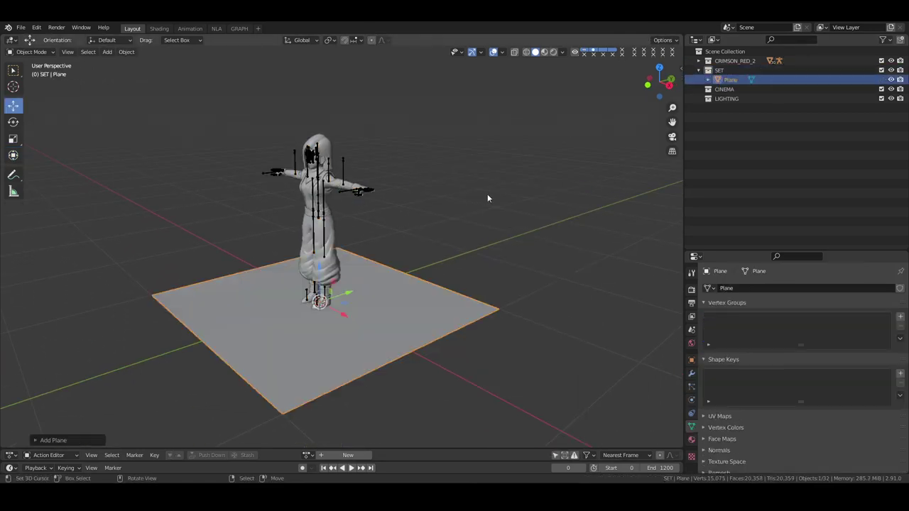
text(s100)
key(Return)
key(ctrl+a)
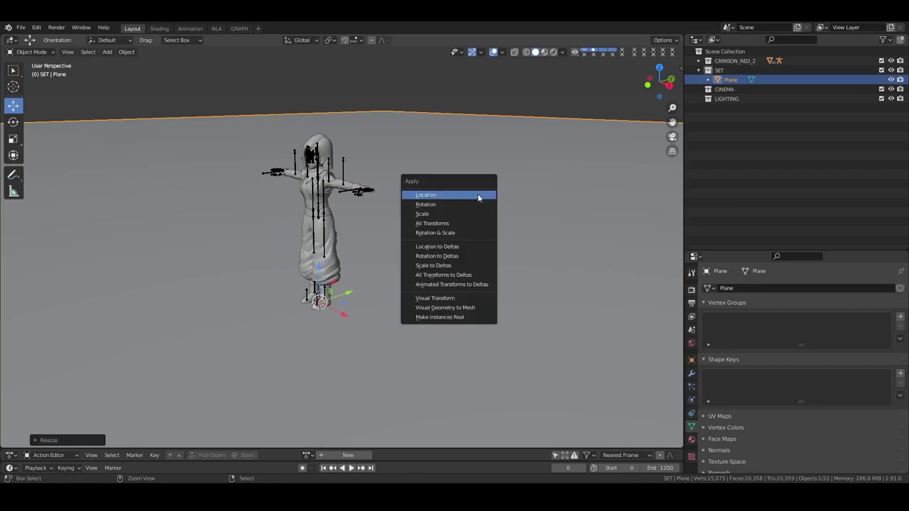
click(467, 225)
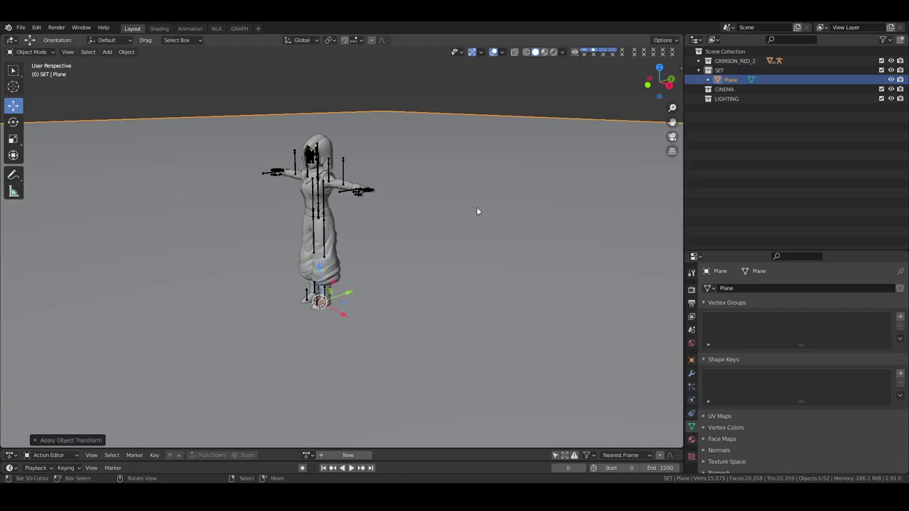
key(F2)
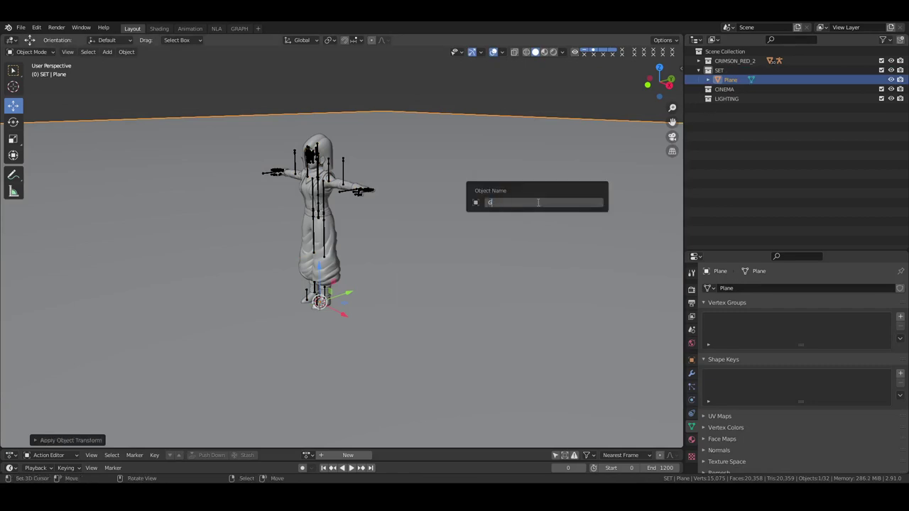
key(Return)
click(716, 126)
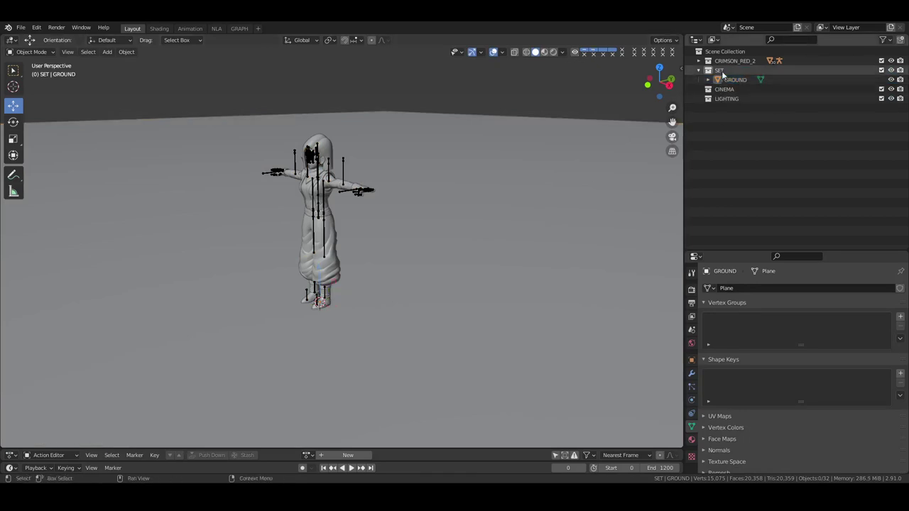
key(ctrl+s)
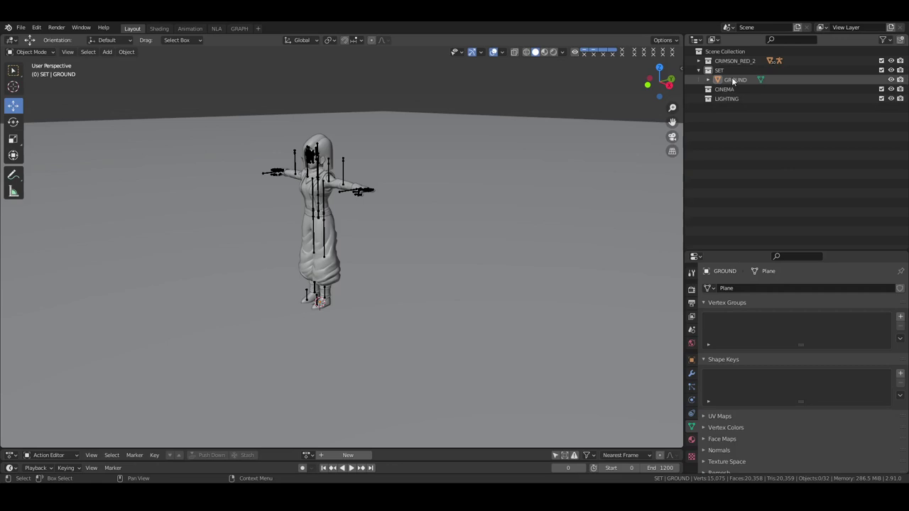
Step: With Scene Collection active, append ALERON_REAPER from Aleron\ALERON_GRIM REAPER.blend's Collection folder
click(308, 455)
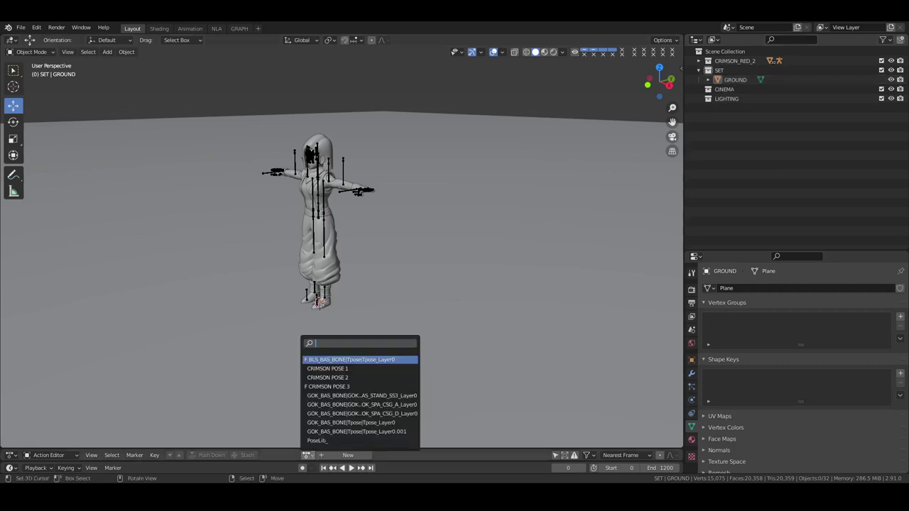
click(724, 51)
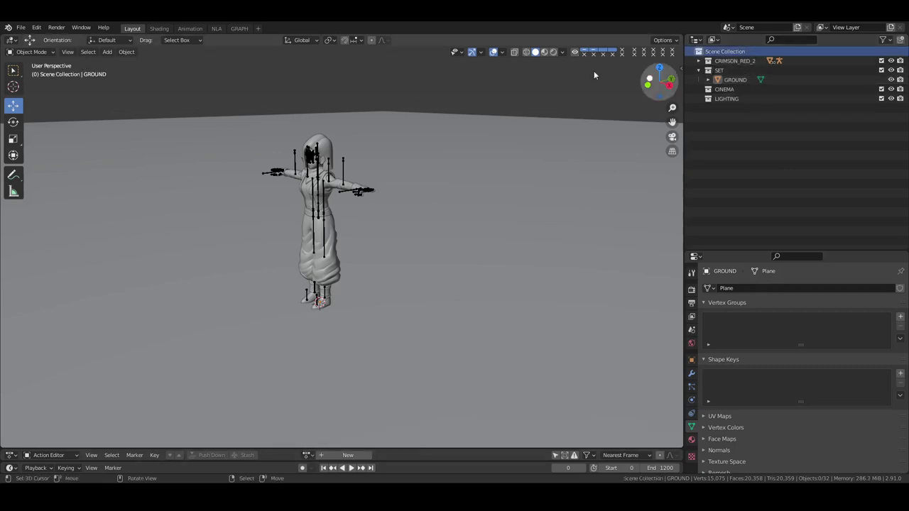
click(20, 28)
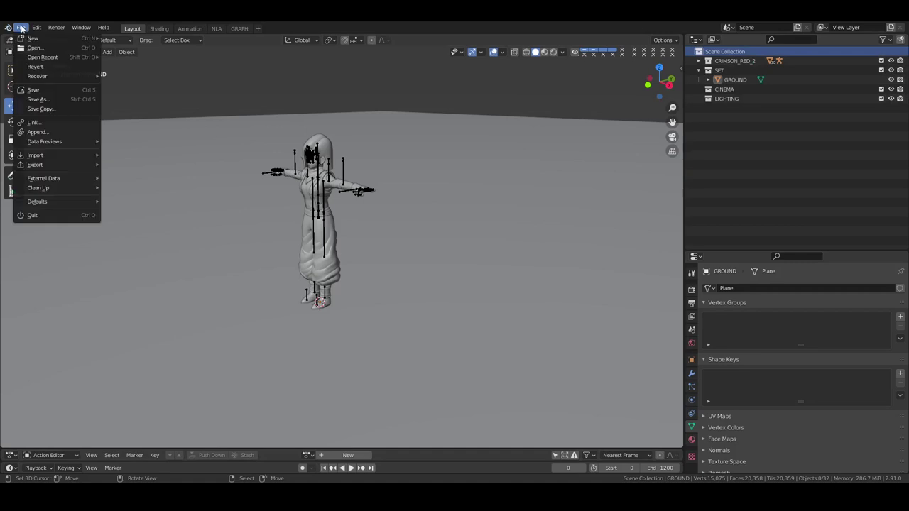
click(39, 132)
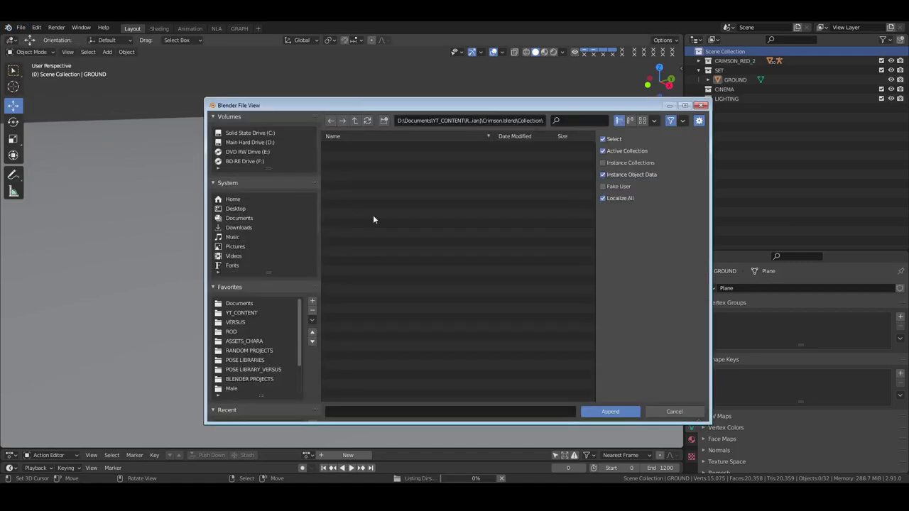
click(354, 121)
click(354, 121)
click(355, 121)
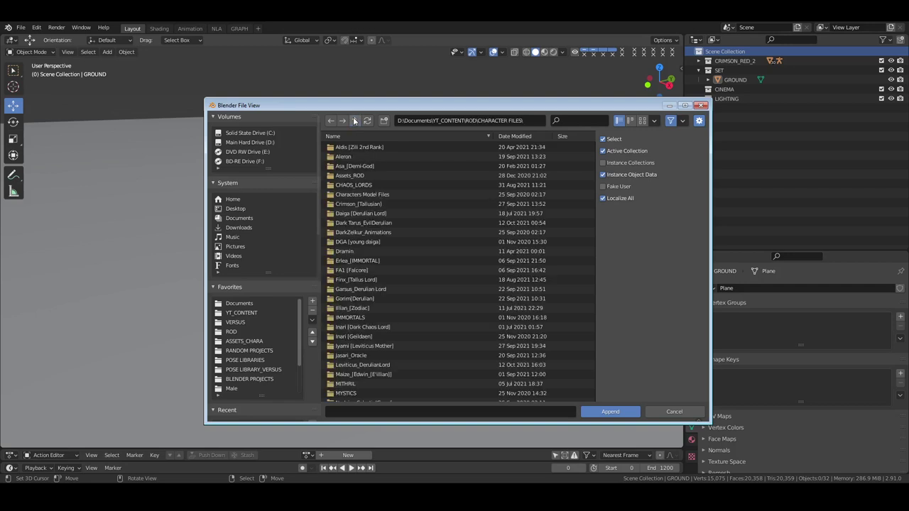
click(344, 156)
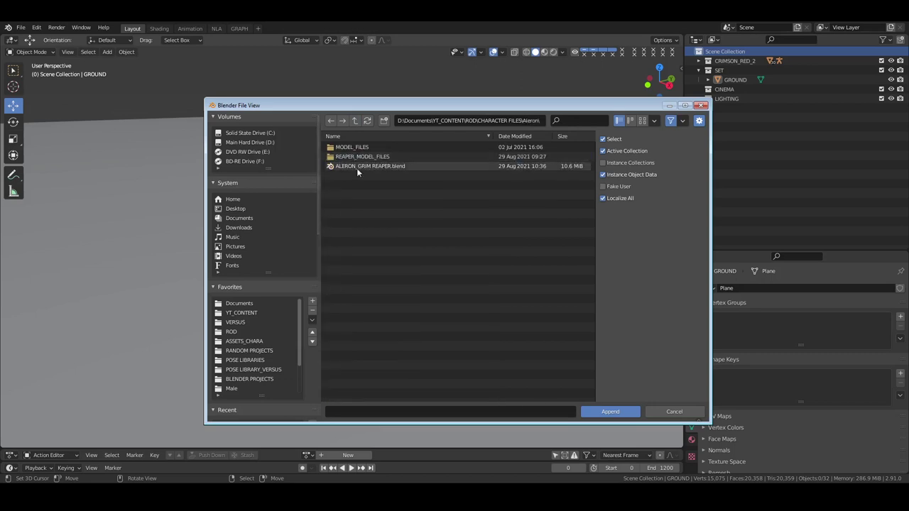
double_click(361, 166)
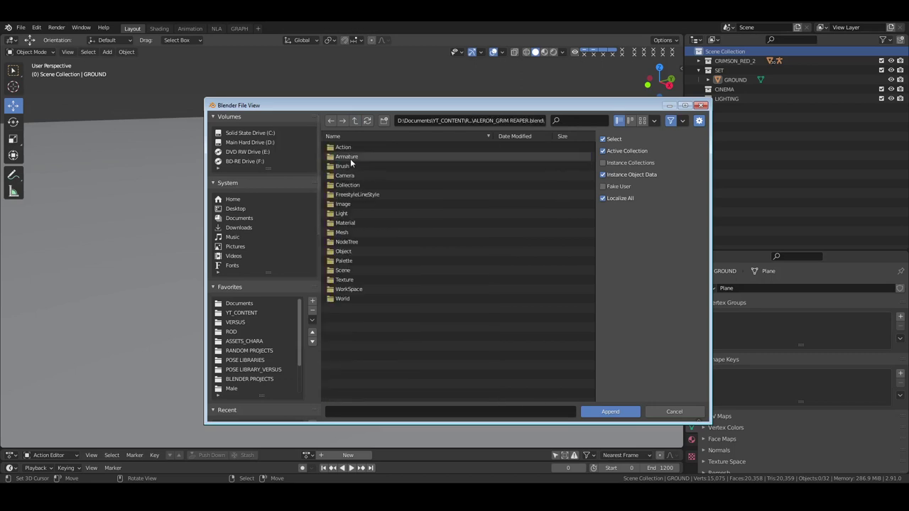
double_click(349, 183)
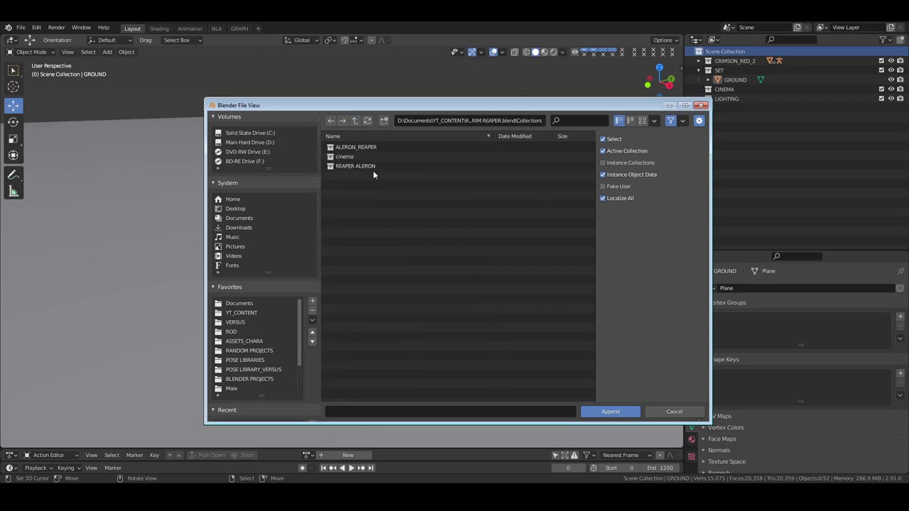
click(355, 147)
click(610, 411)
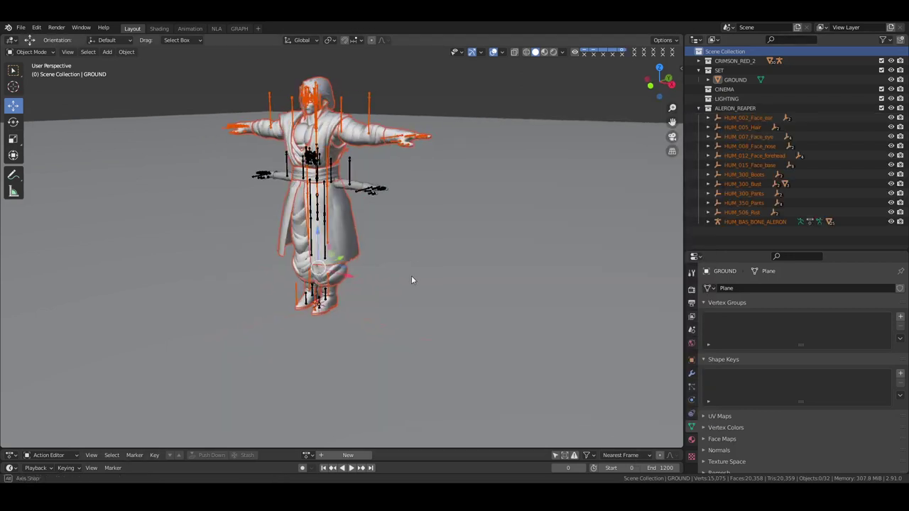
Step: Delete the appended character's 45 separate mesh objects
middle_drag(412, 279, 392, 310)
click(392, 310)
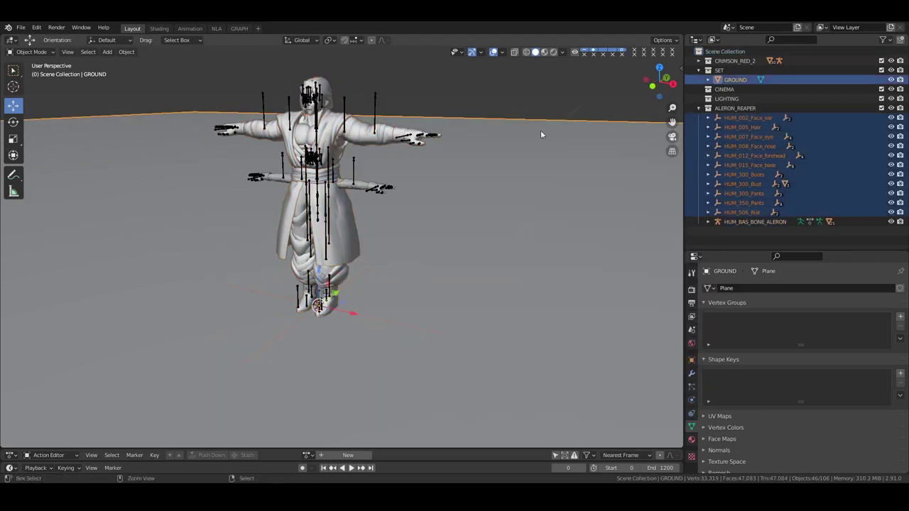
key(x)
click(445, 327)
Step: Delete the three sword objects, leaving the HUM_BAS_BONE_ALERON rig selected
click(739, 127)
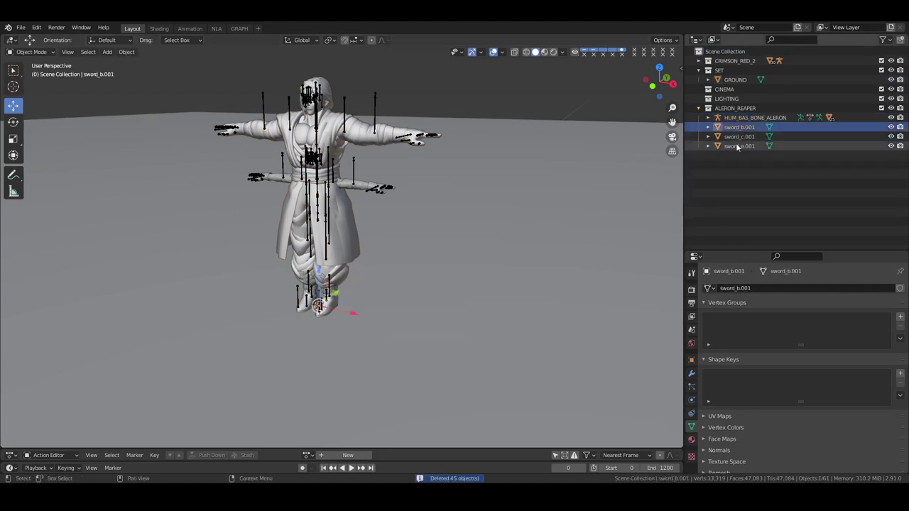
shift+click(736, 145)
key(x)
click(501, 231)
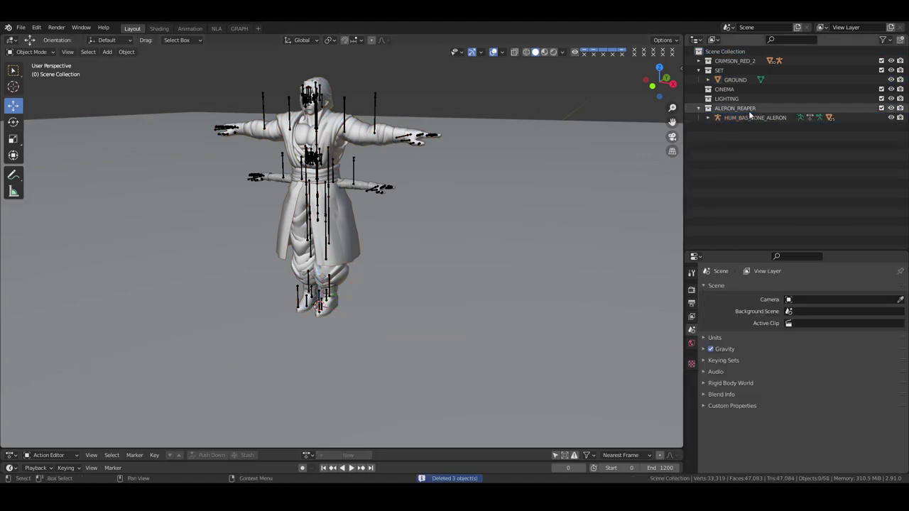
click(751, 117)
scroll(411, 241, down, 3)
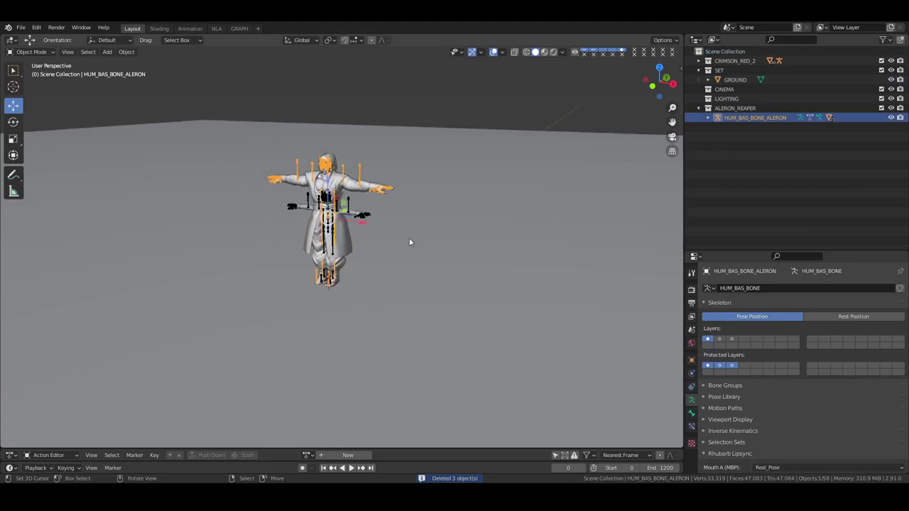
Step: Set the Aleron rig's Z rotation to 0° and move it along Y to -1.255 m
click(691, 360)
click(831, 365)
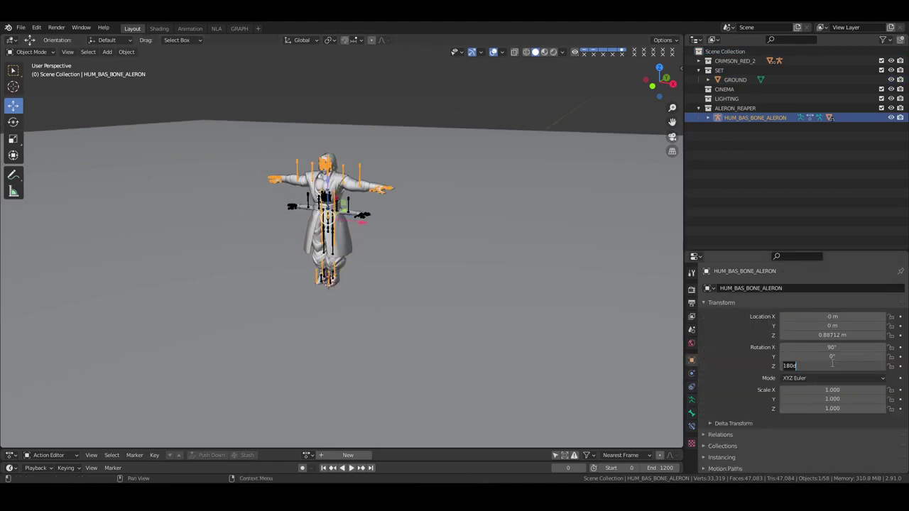
text(0)
key(Return)
middle_drag(445, 257, 371, 207)
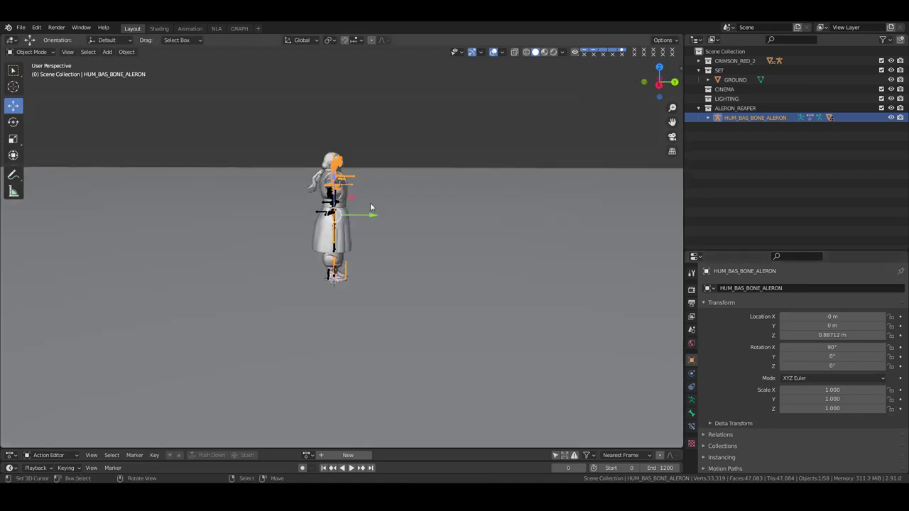
drag(373, 216, 280, 215)
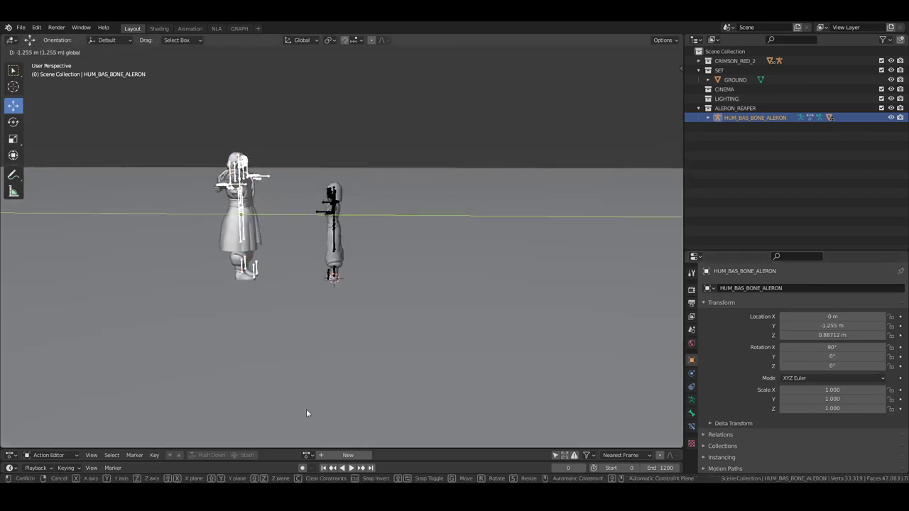
Step: Assign the crouching GOK action to the rig and turn it to 180° on Z
click(310, 455)
click(344, 414)
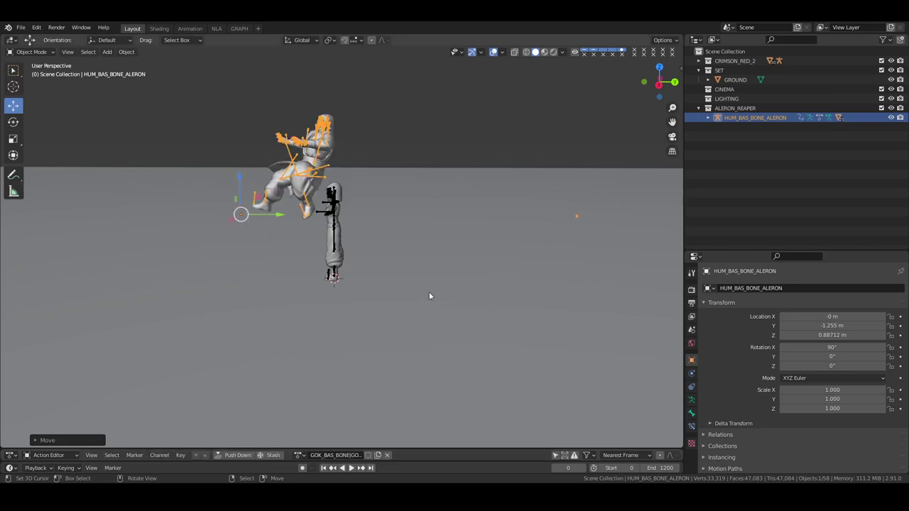
click(824, 365)
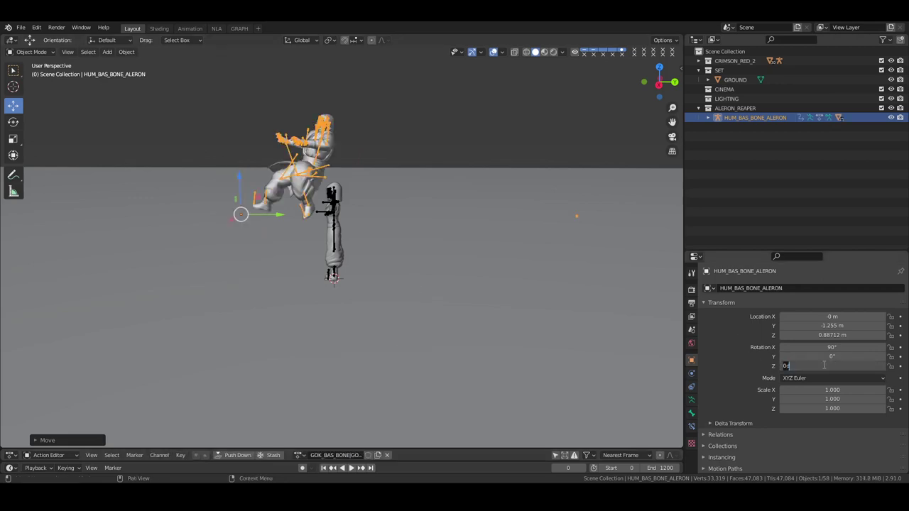
key(Return)
middle_drag(374, 256, 272, 225)
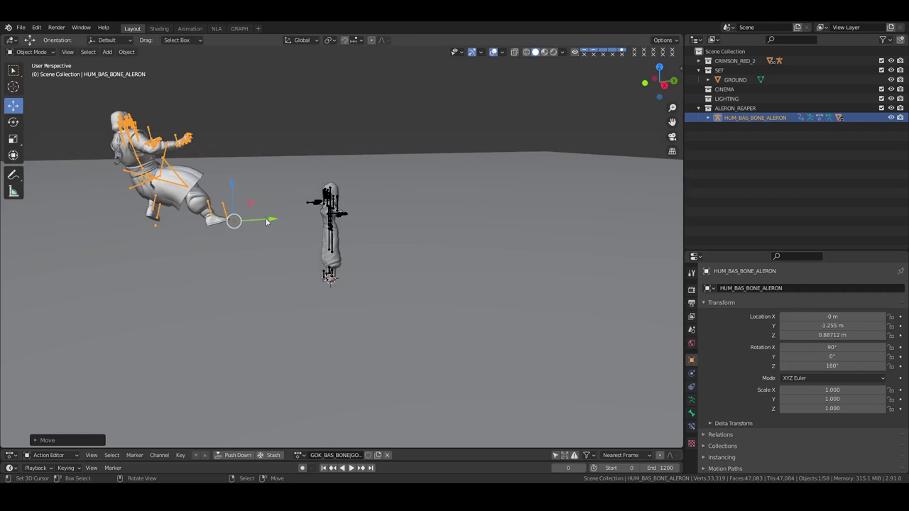
middle_drag(278, 288, 298, 213)
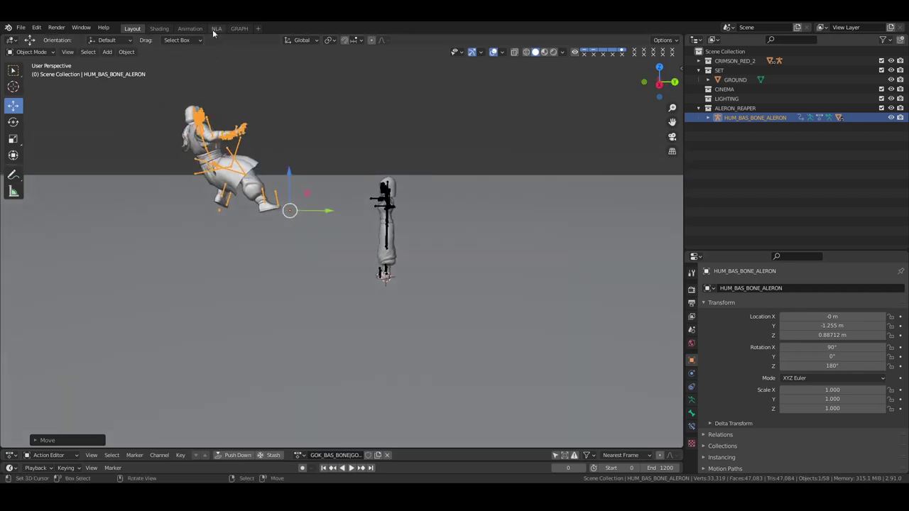
Step: Toggle Crimson's CRIMSON POSE 3 NLA track and lower the rig to about -0.07 m
click(217, 28)
click(83, 88)
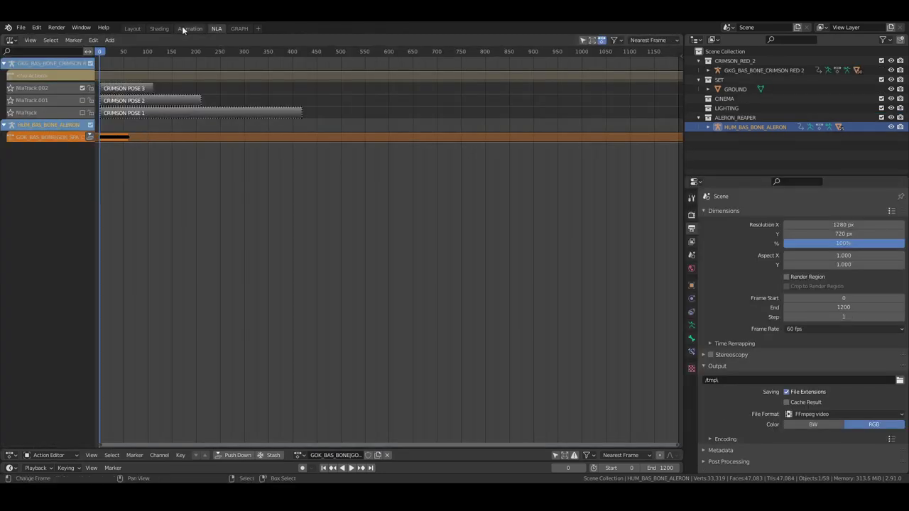
click(132, 29)
drag(290, 174, 410, 262)
drag(371, 229, 361, 235)
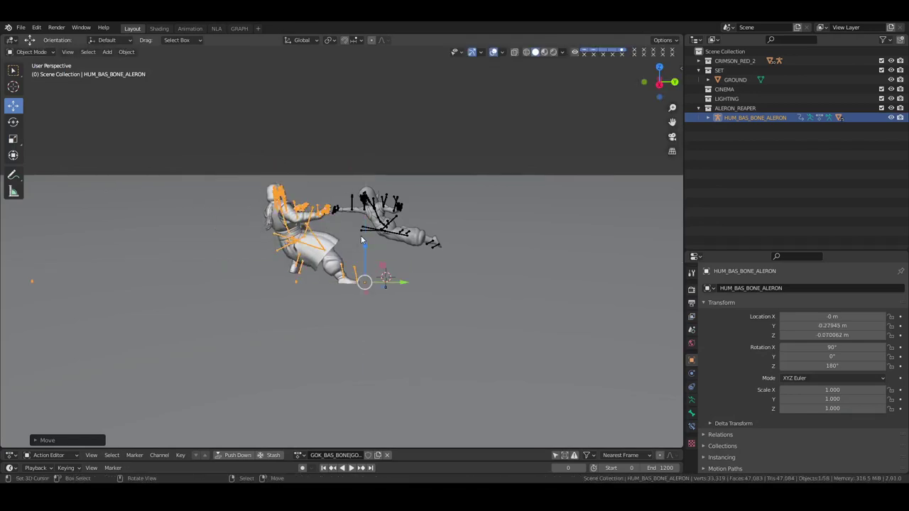
Step: From top view, move the rig forward to Y 0.251 m and nudge it along X
mouse_move(360, 235)
shift+middle_down()
mouse_move(426, 240)
mouse_move(361, 239)
shift+middle_up()
key(KP_7)
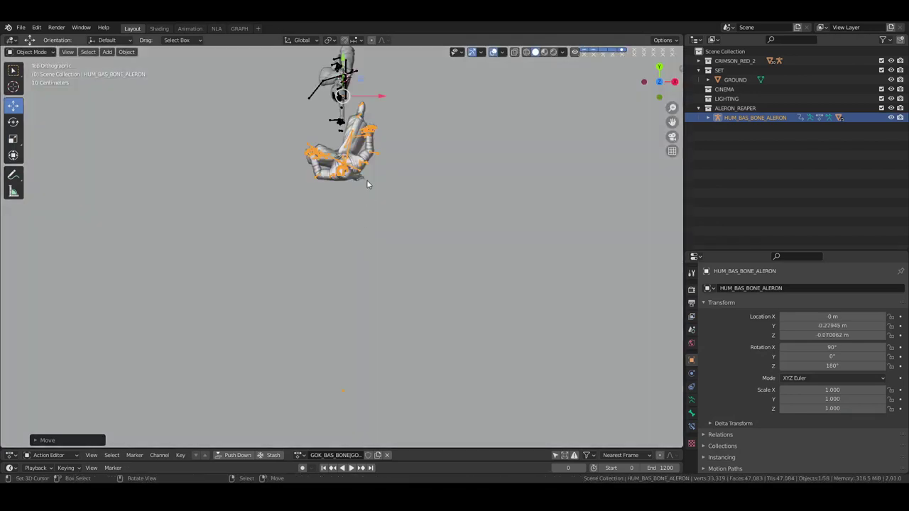
scroll(398, 156, up, 4)
shift+middle_drag(416, 130, 359, 153)
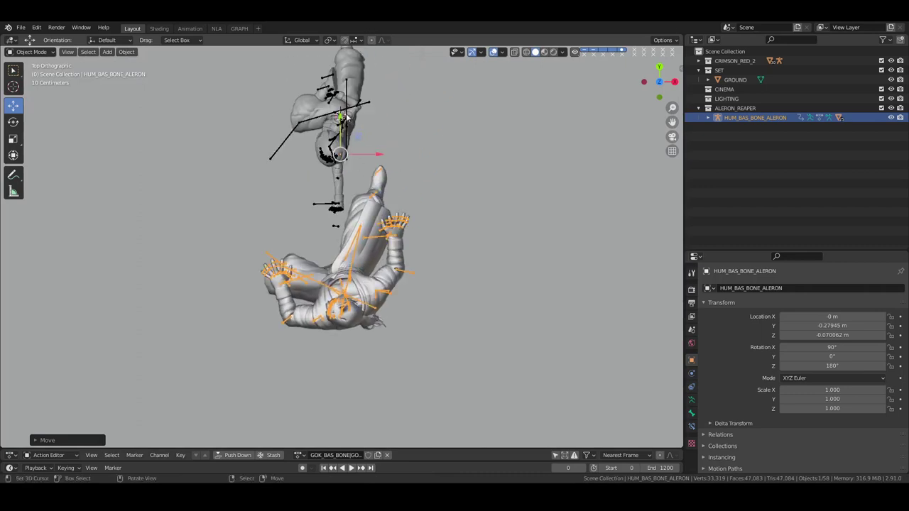
drag(347, 118, 344, 47)
drag(376, 80, 368, 80)
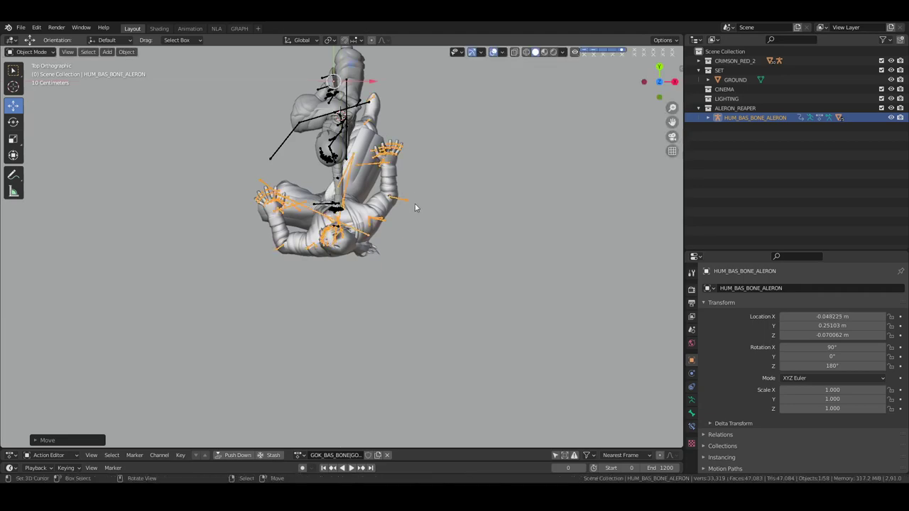
Step: In right-side wireframe view, set the rig to Y 0.304 m and Z -0.247 m
key(KP_3)
scroll(501, 279, up, 8)
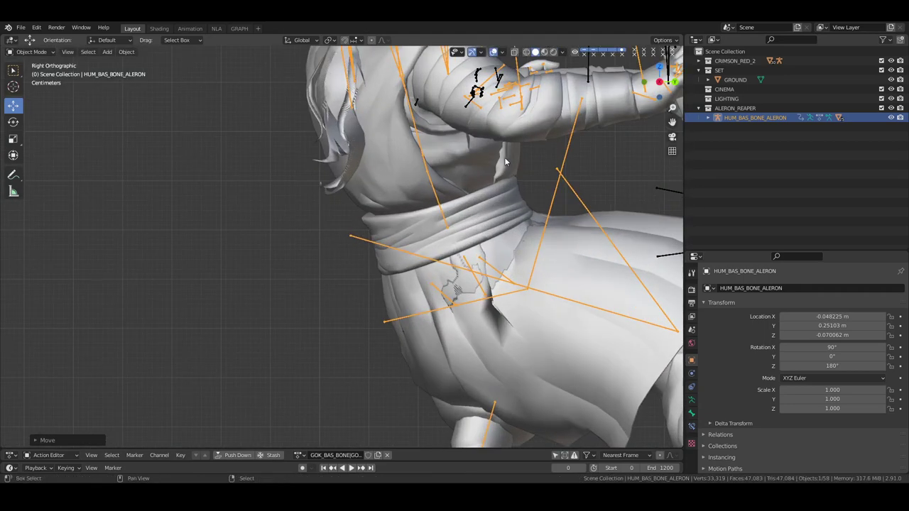
shift+middle_drag(450, 157, 362, 222)
key(z)
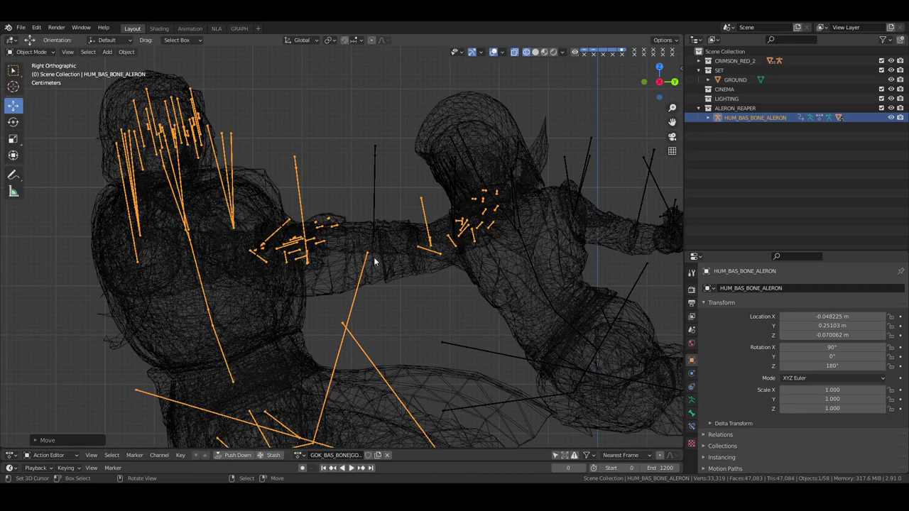
scroll(407, 254, down, 5)
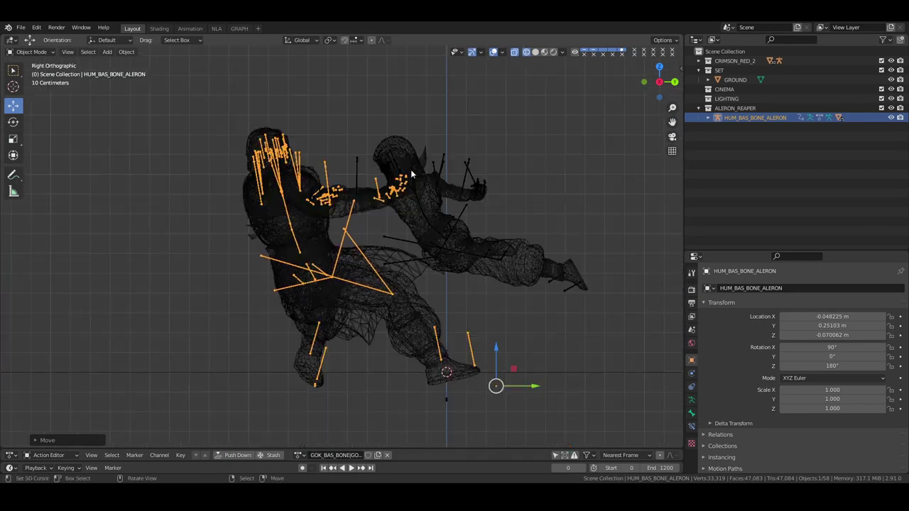
drag(497, 347, 498, 377)
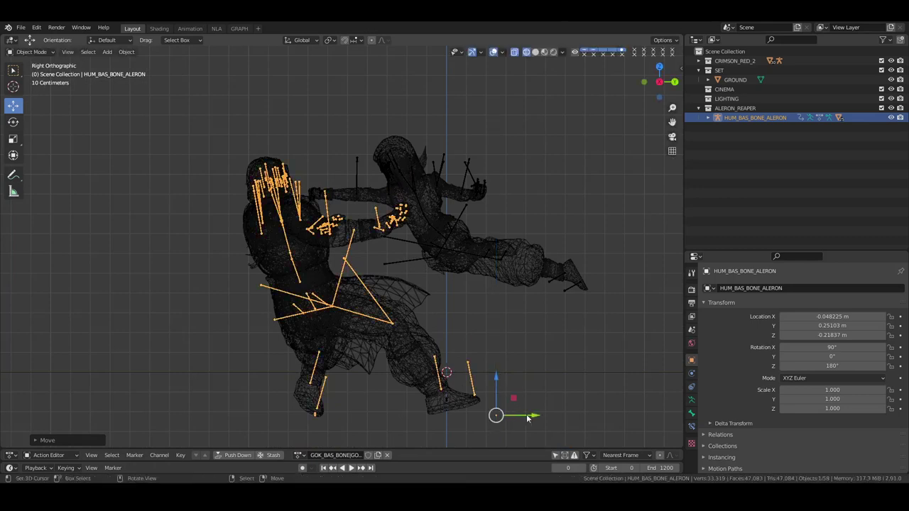
drag(527, 419, 537, 418)
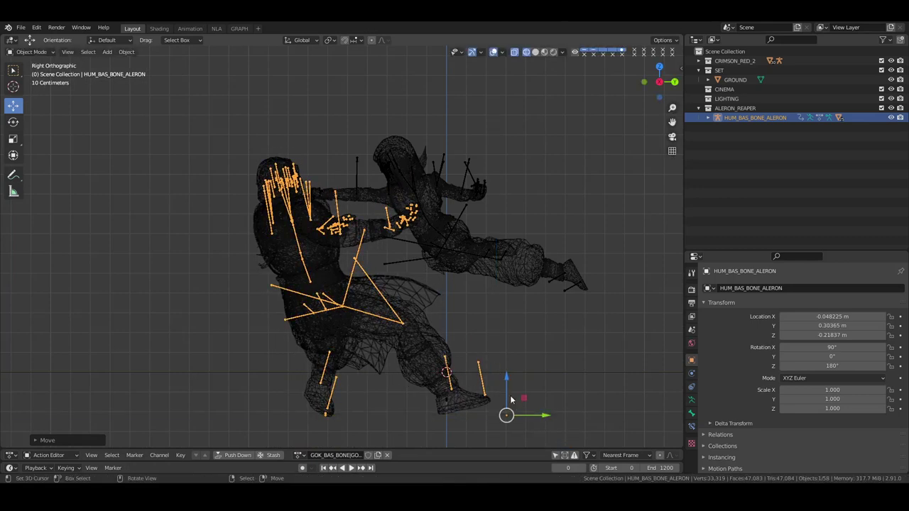
drag(506, 381, 506, 389)
Step: In perspective, nudge the rig to X -0.023 m, Y 0.354 m, and return to solid shading
middle_drag(390, 189, 374, 171)
drag(374, 171, 376, 169)
middle_drag(377, 169, 474, 275)
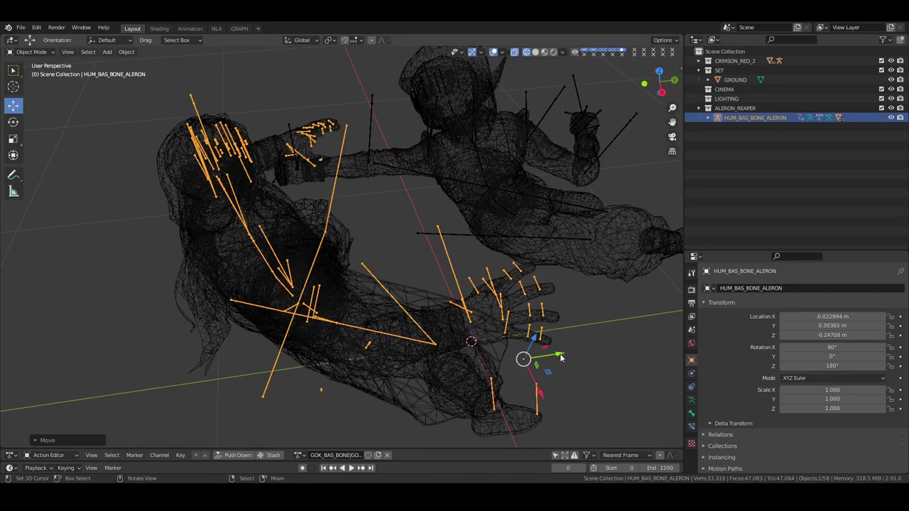
drag(560, 358, 530, 286)
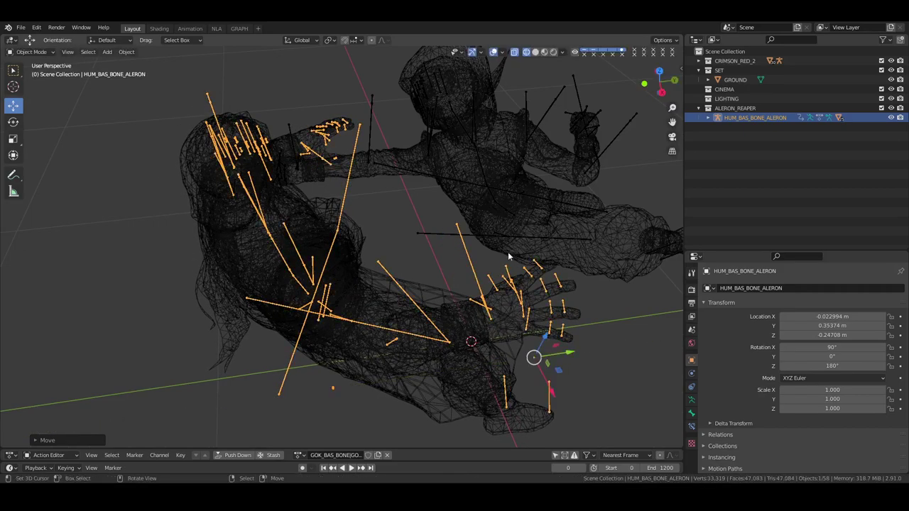
key(shift+z)
mouse_move(501, 246)
middle_down()
mouse_move(437, 176)
mouse_move(456, 182)
mouse_move(451, 241)
middle_up()
scroll(426, 168, down, 8)
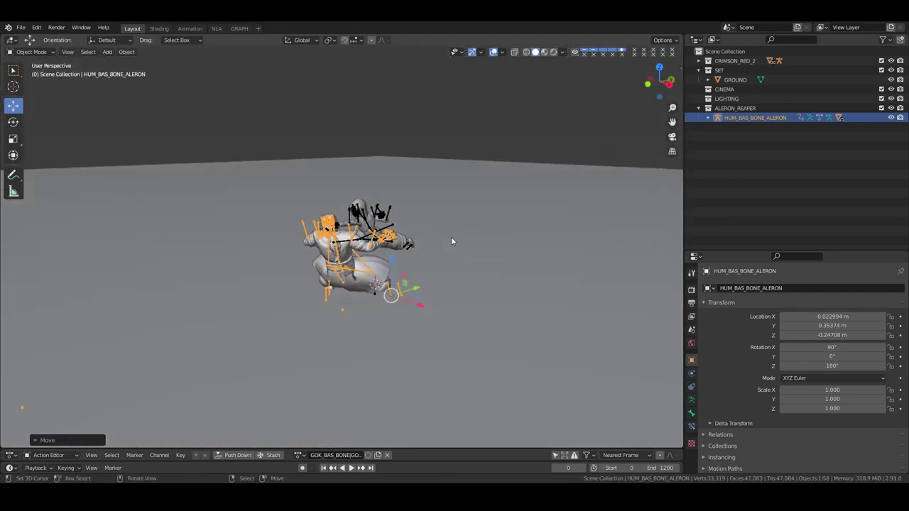
Step: Deselect all and drag ALERON_REAPER above CRIMSON_RED_2 in the Outliner
key(alt+a)
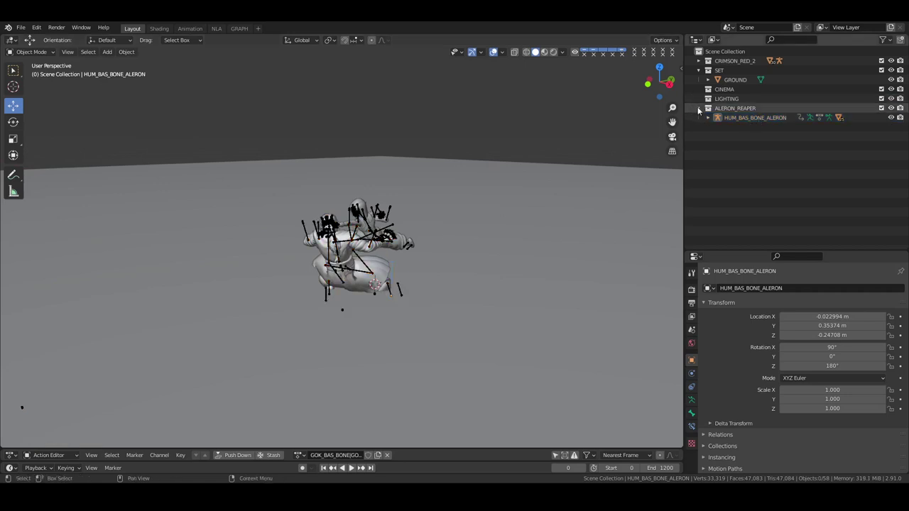
drag(724, 109, 719, 71)
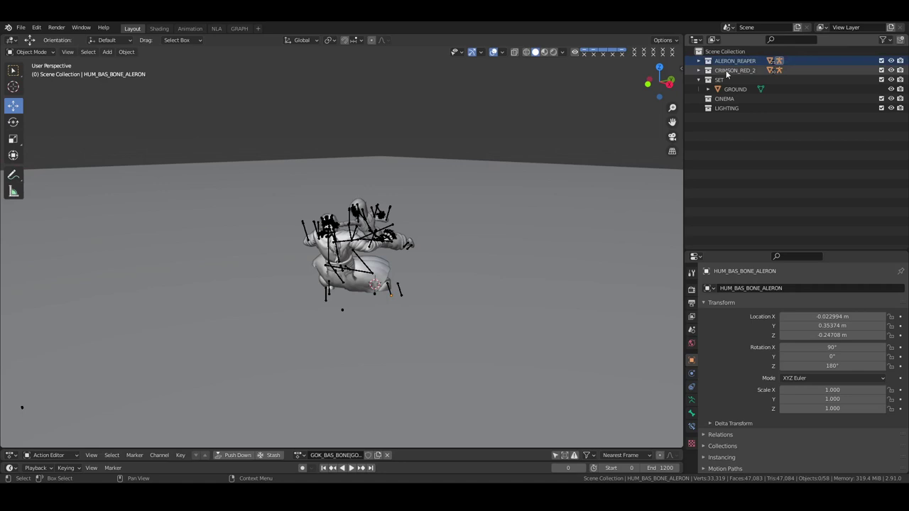
mouse_move(726, 72)
mouse_down()
mouse_move(727, 63)
mouse_move(716, 65)
mouse_up()
Step: Select the GROUND plane and make the CINEMA collection active
click(734, 91)
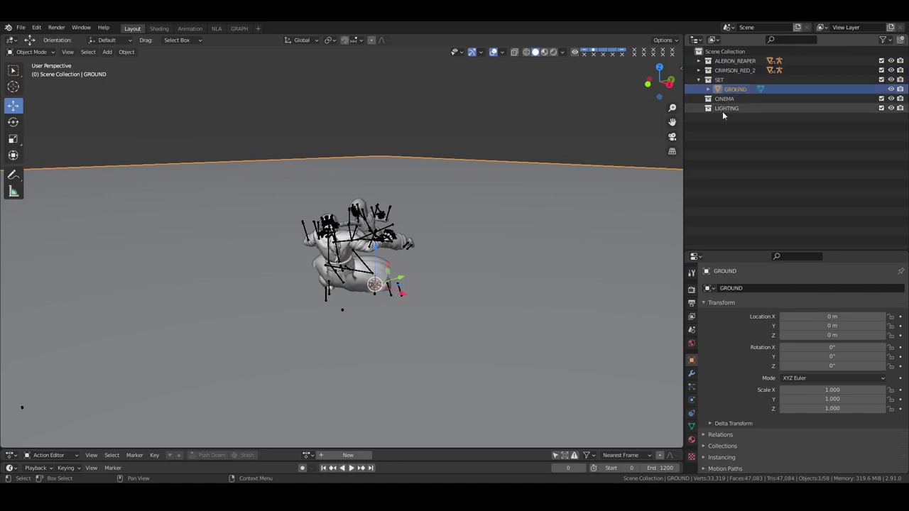
click(724, 99)
key(shift+a)
Step: Add a camera to the CINEMA collection
mouse_move(399, 352)
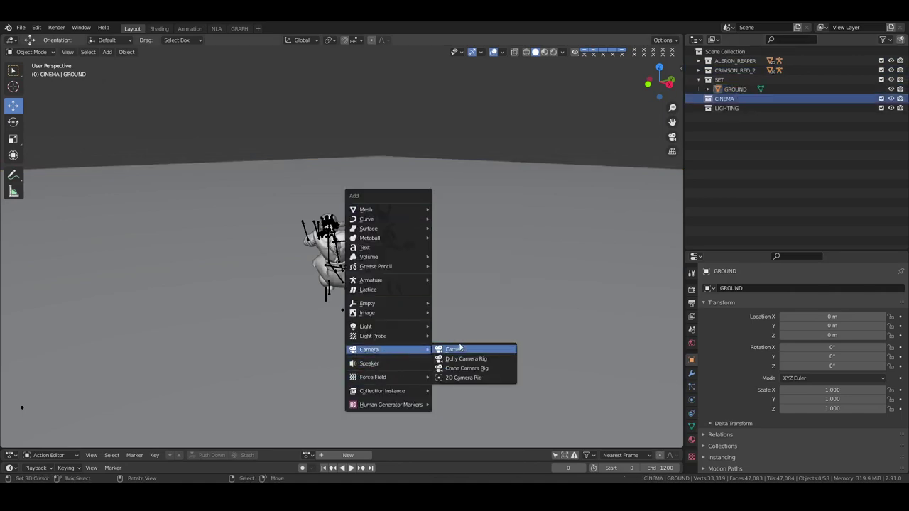
click(455, 349)
key(alt+Tab)
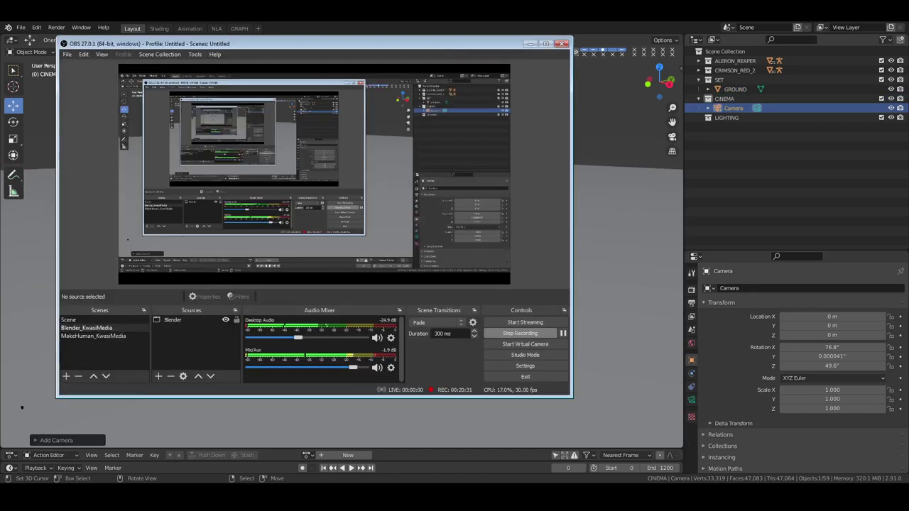
key(alt+Tab)
click(405, 271)
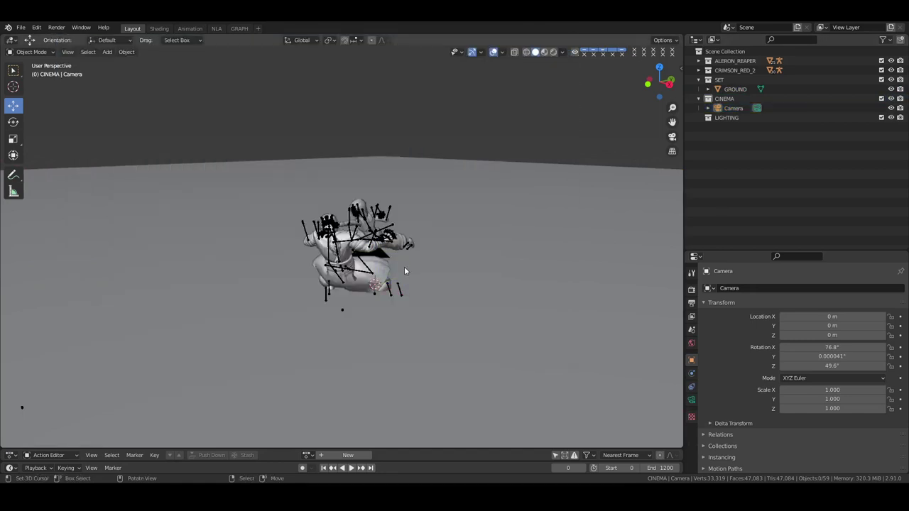
Step: Align the camera to the current view and enable Lock Camera to View
key(ctrl+alt+KP_0)
scroll(441, 319, up, 3)
scroll(450, 263, down, 1)
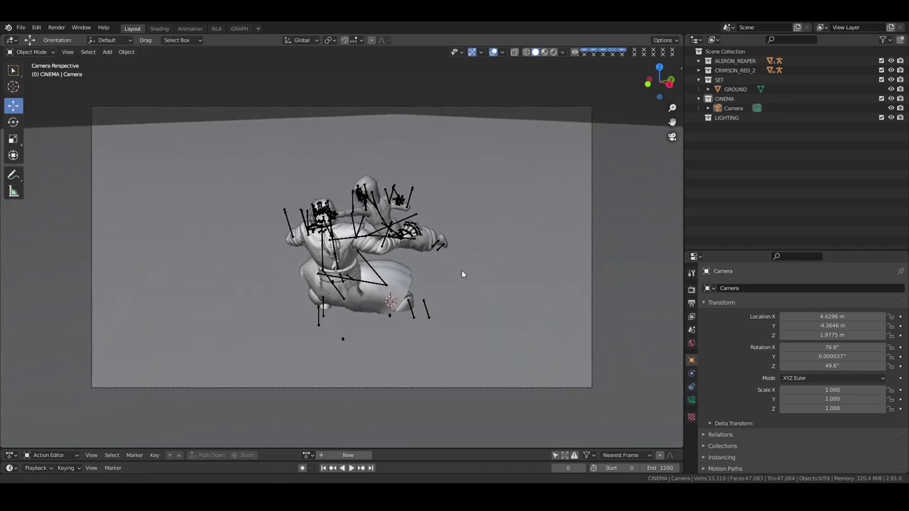
key(n)
click(676, 107)
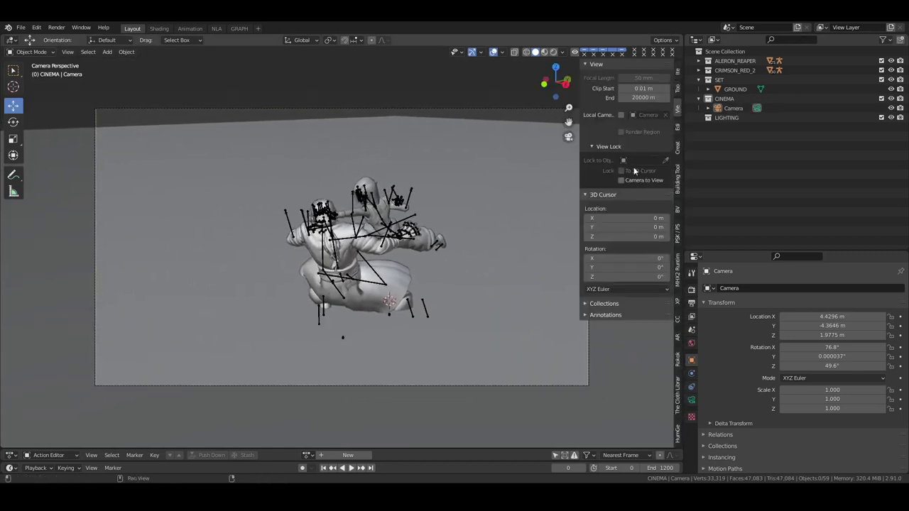
click(622, 179)
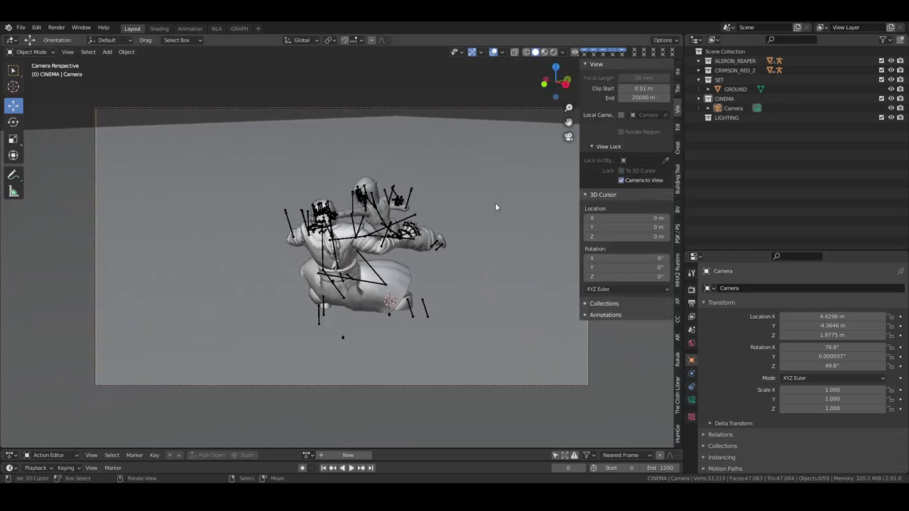
key(n)
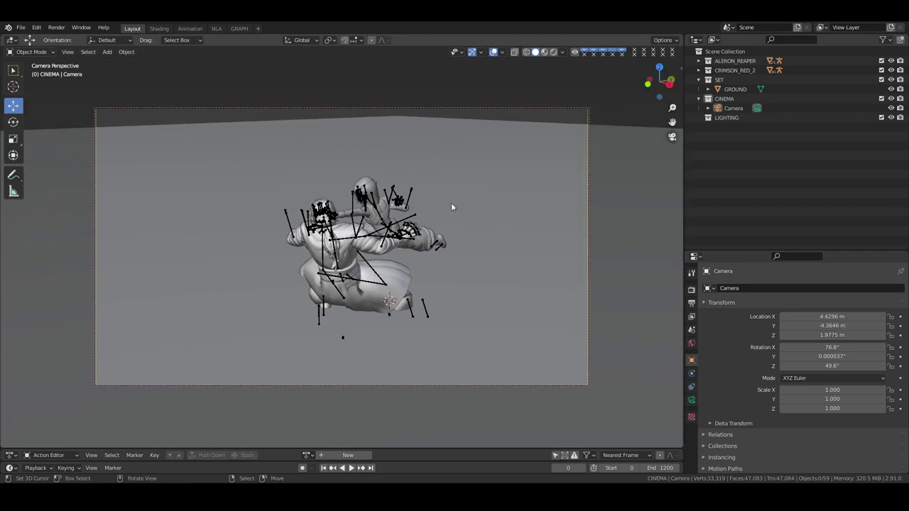
Step: Orbit the camera to frame both characters and set its Y rotation to 0°
click(728, 109)
middle_drag(430, 219, 412, 250)
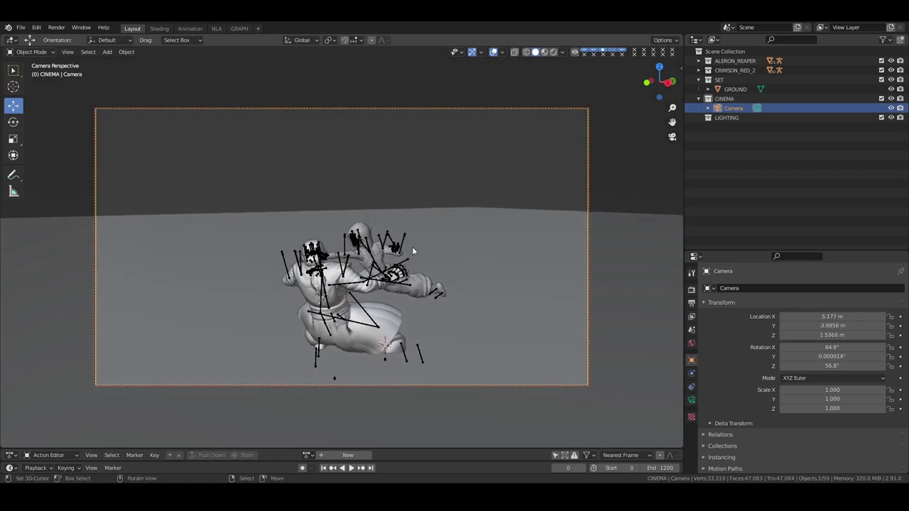
double_click(832, 356)
text(0)
key(Return)
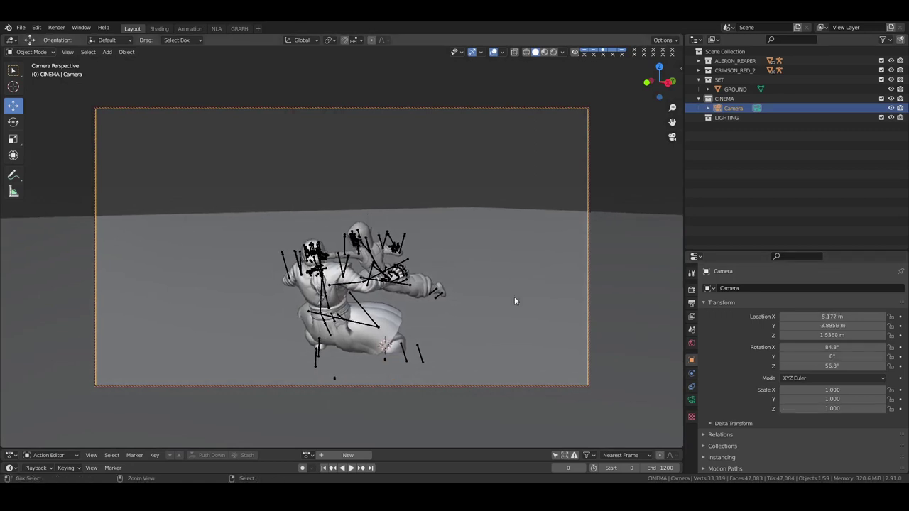
Step: Save the file, preview rendered shading, and make LIGHTING the active collection
key(ctrl+s)
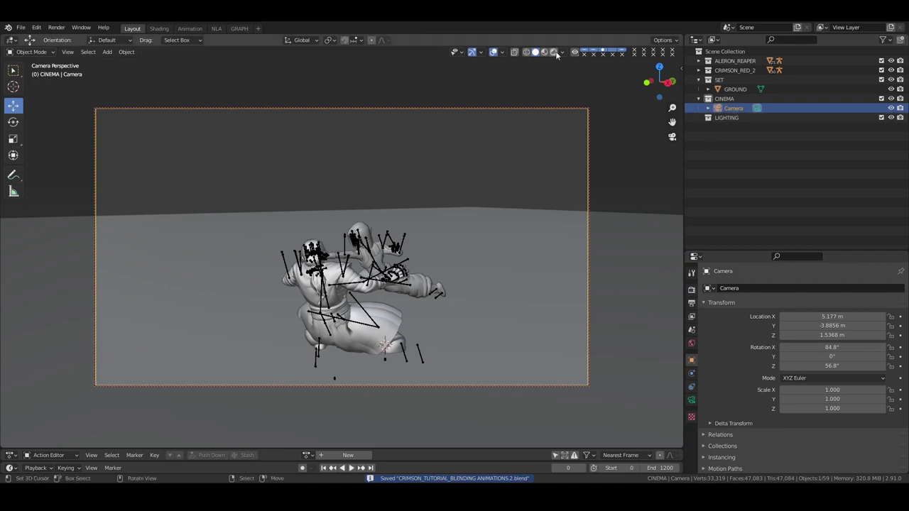
key(z)
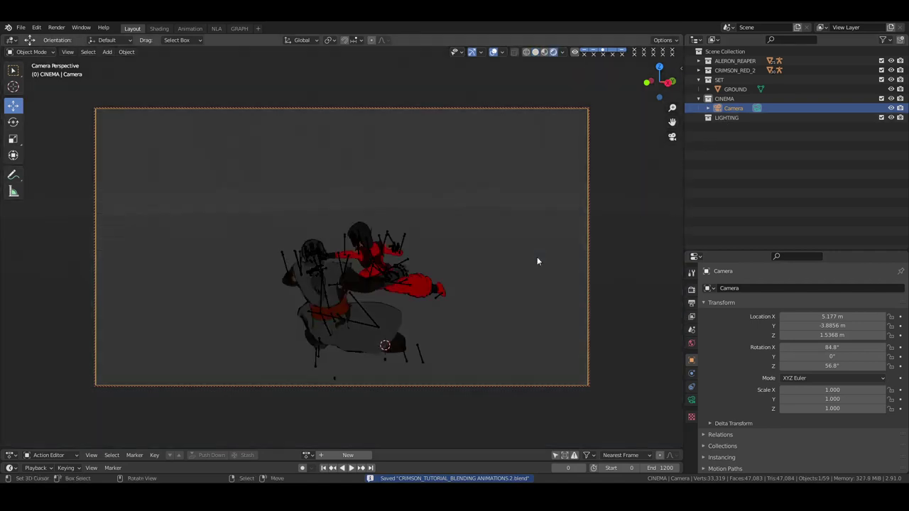
click(723, 118)
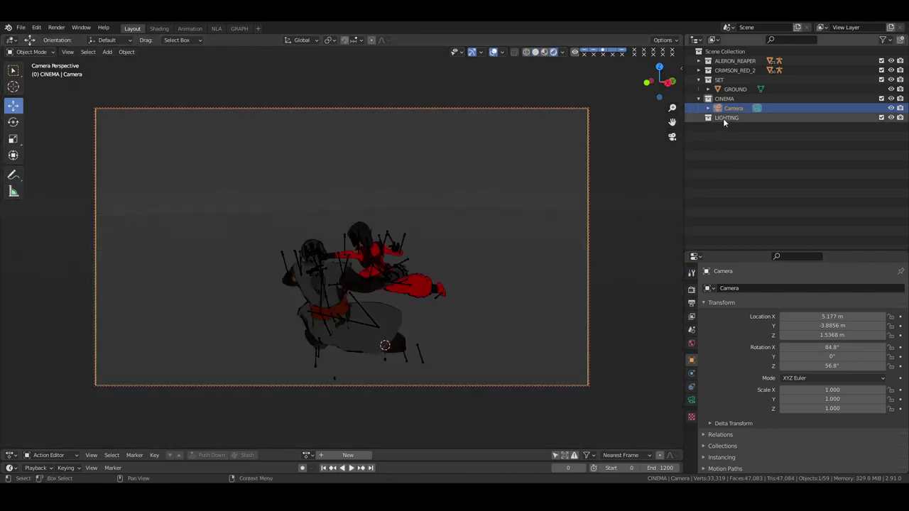
key(shift+a)
Step: Add a Sun light and turn on Ambient Occlusion and Bloom in render settings
mouse_move(494, 163)
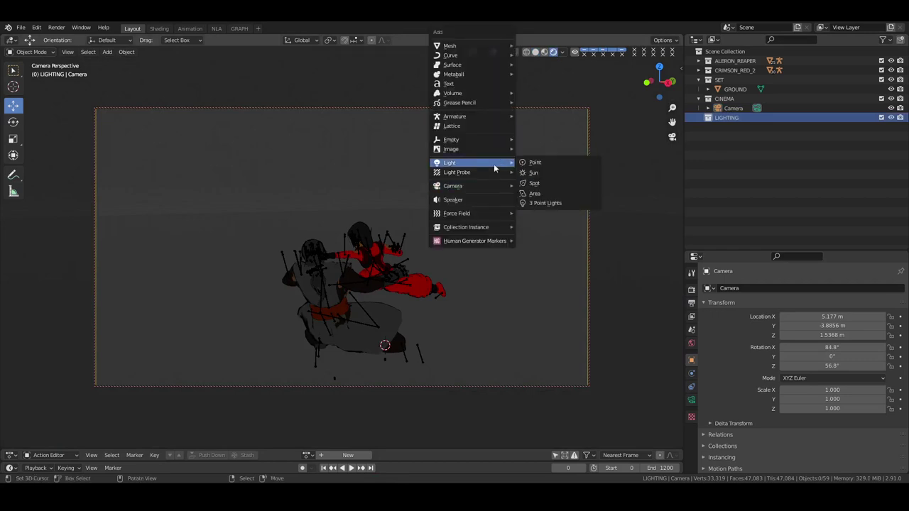
click(546, 172)
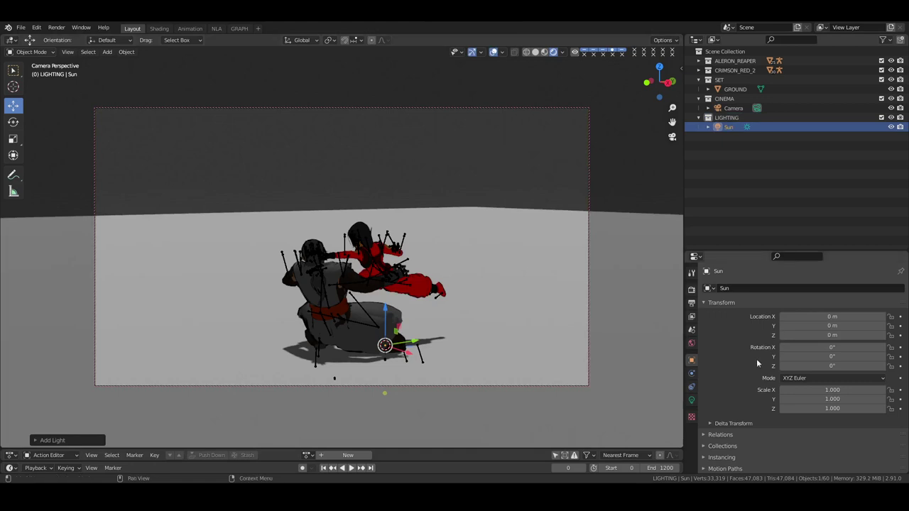
key(Return)
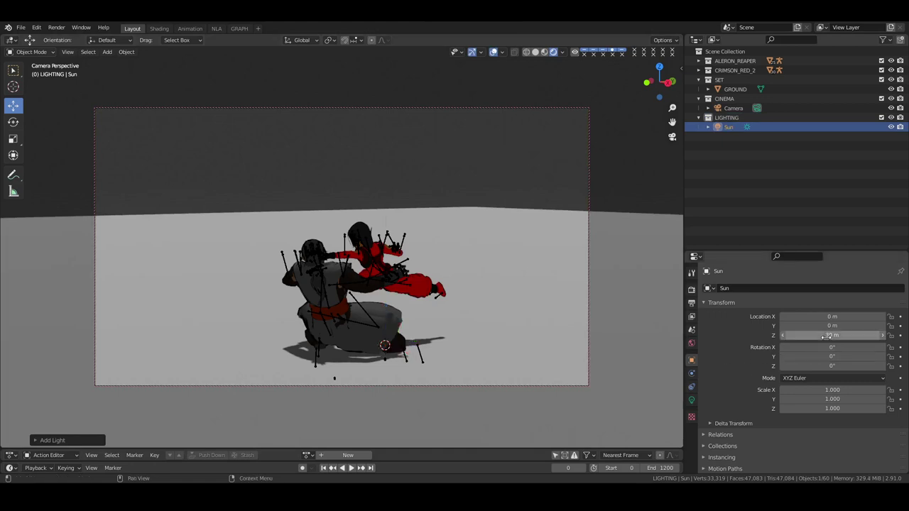
click(691, 289)
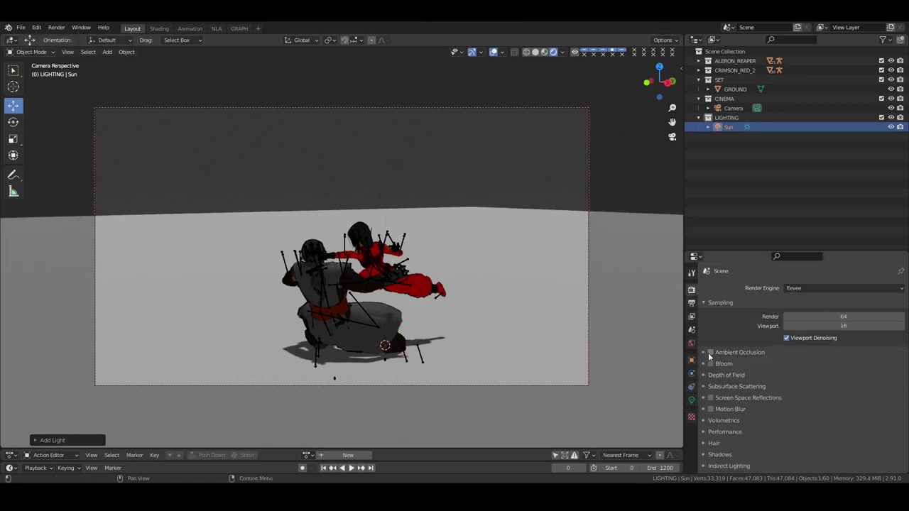
drag(709, 353, 712, 370)
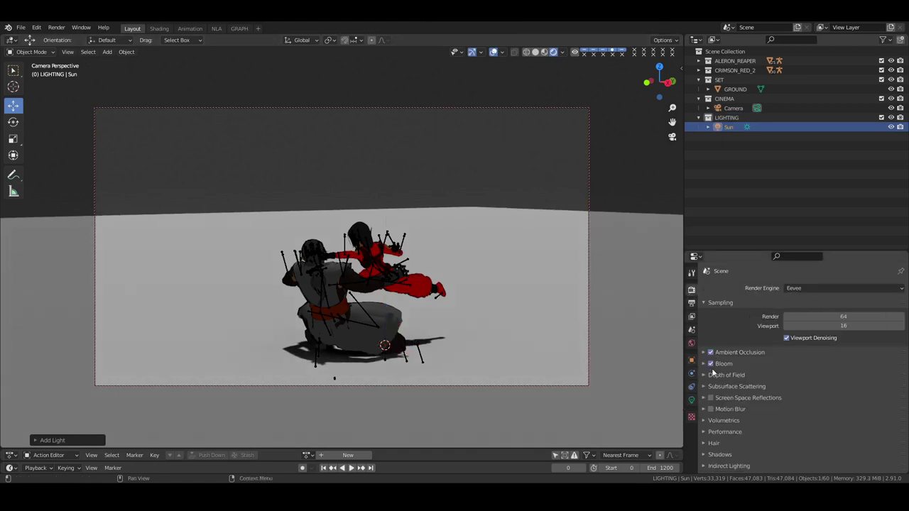
Step: Enable the Sun's contact shadows, set its strength to 3, and hide viewport overlays
click(691, 400)
click(715, 430)
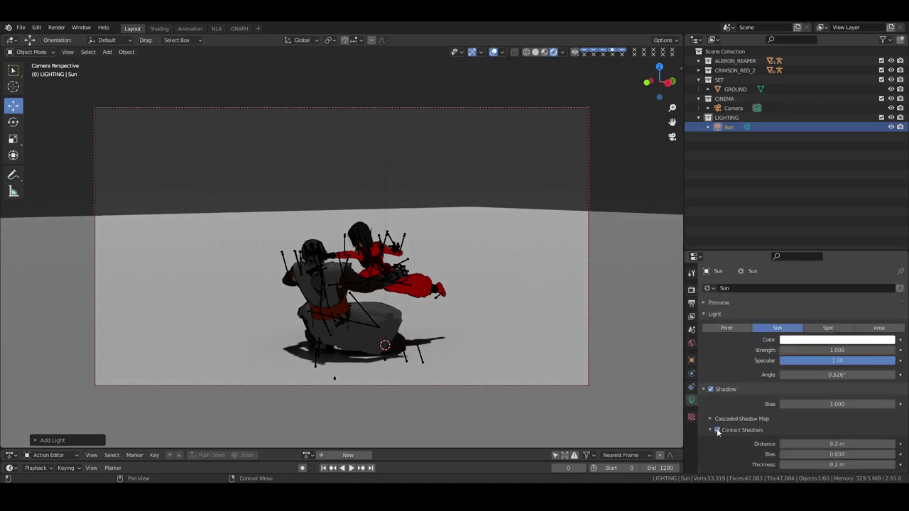
click(842, 350)
key(Return)
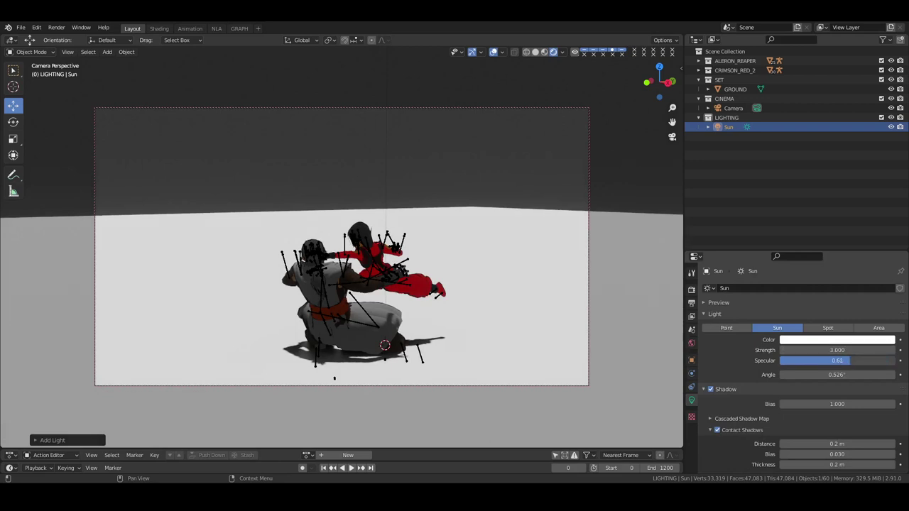
click(494, 52)
Step: Rotate the Sun to swing its shadow and set its strength to 6
middle_drag(400, 227, 420, 273)
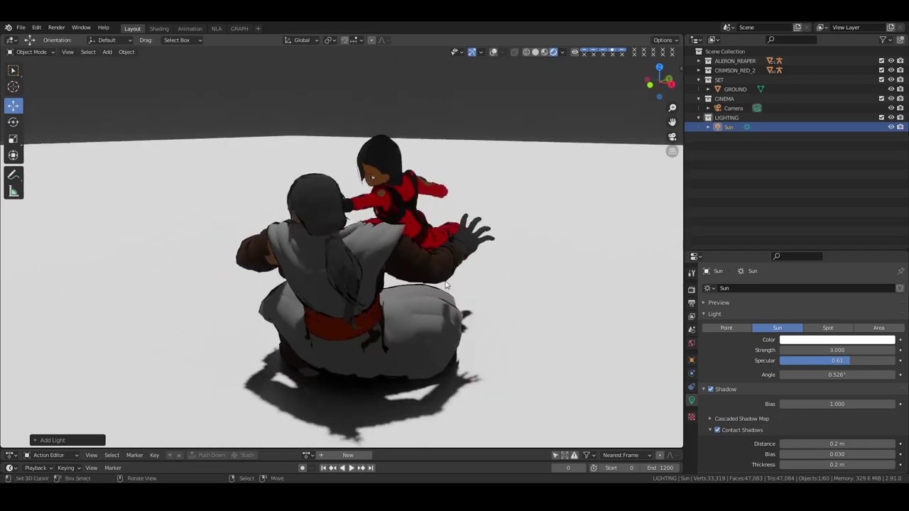
key(r)
key(r)
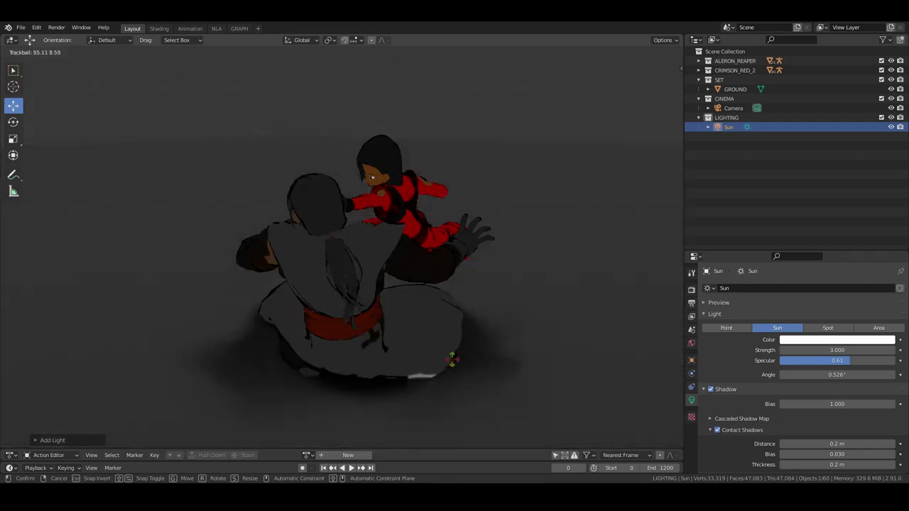
click(487, 314)
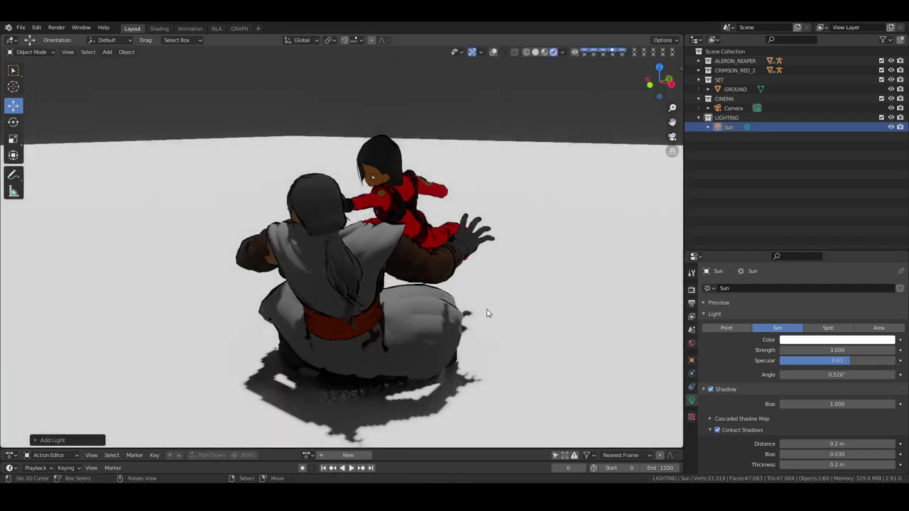
click(824, 350)
text(6)
key(Return)
Step: Rotate the Sun again for a long ground shadow and return to camera view
middle_drag(511, 249, 462, 284)
key(r)
key(r)
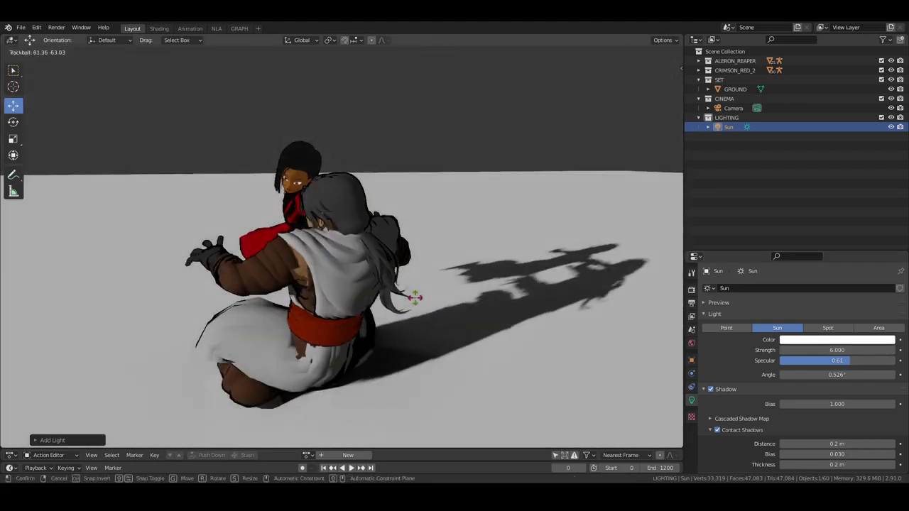
click(383, 249)
middle_drag(383, 249, 326, 273)
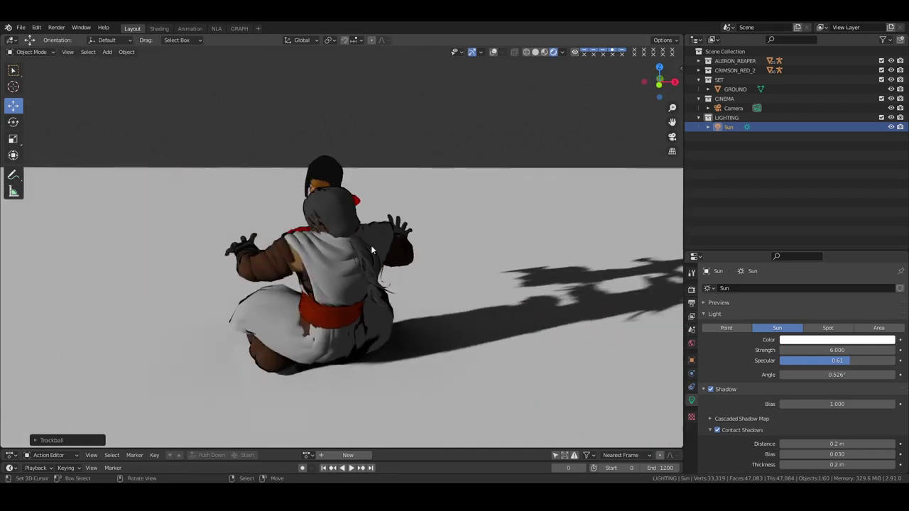
click(672, 136)
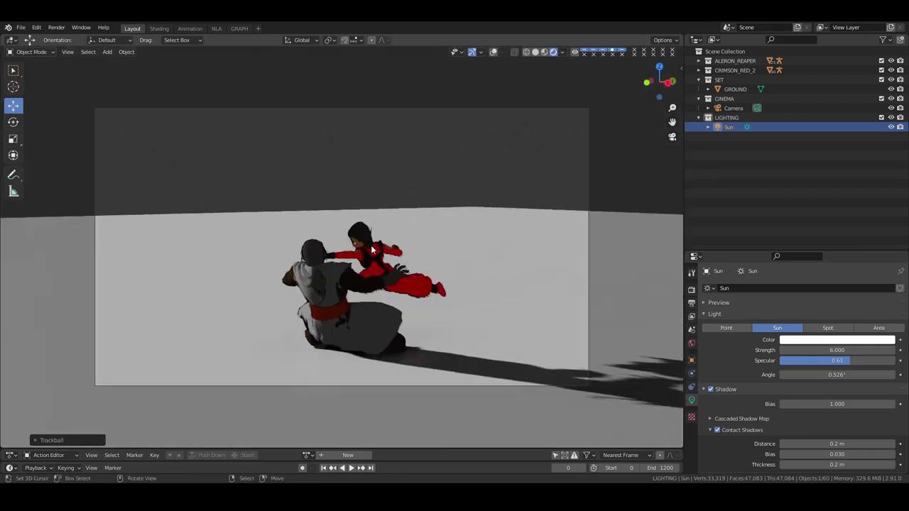
click(738, 108)
Step: Set the camera's focal length to 35 mm
mouse_move(432, 276)
middle_down()
mouse_move(416, 284)
mouse_move(466, 284)
mouse_move(415, 279)
mouse_move(426, 273)
middle_up()
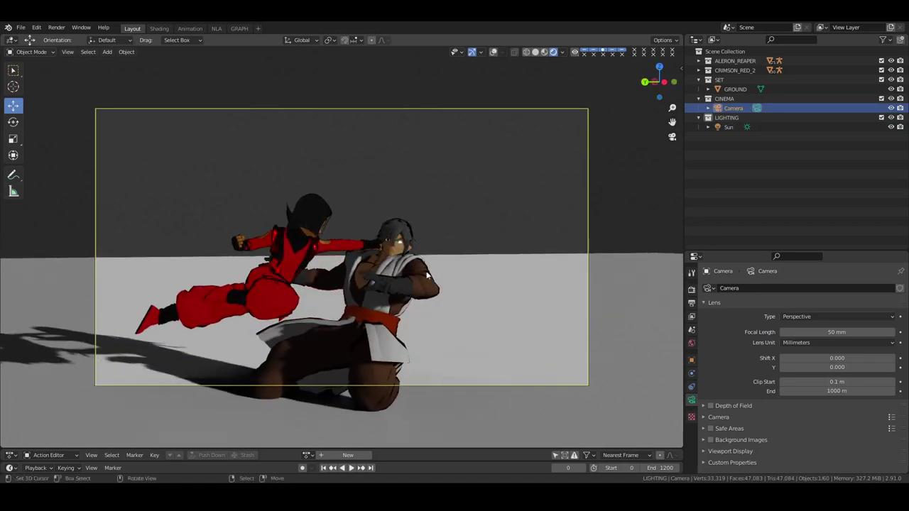
scroll(424, 270, down, 3)
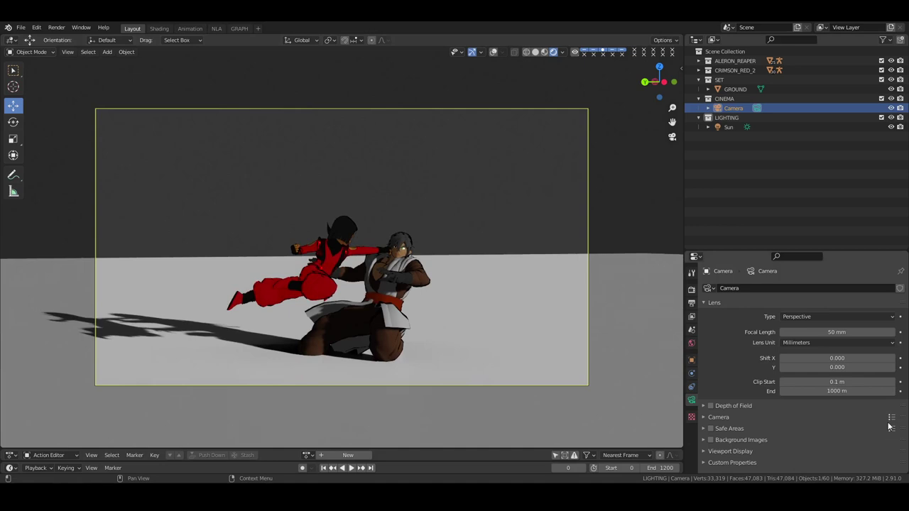
click(838, 332)
text(35)
key(Return)
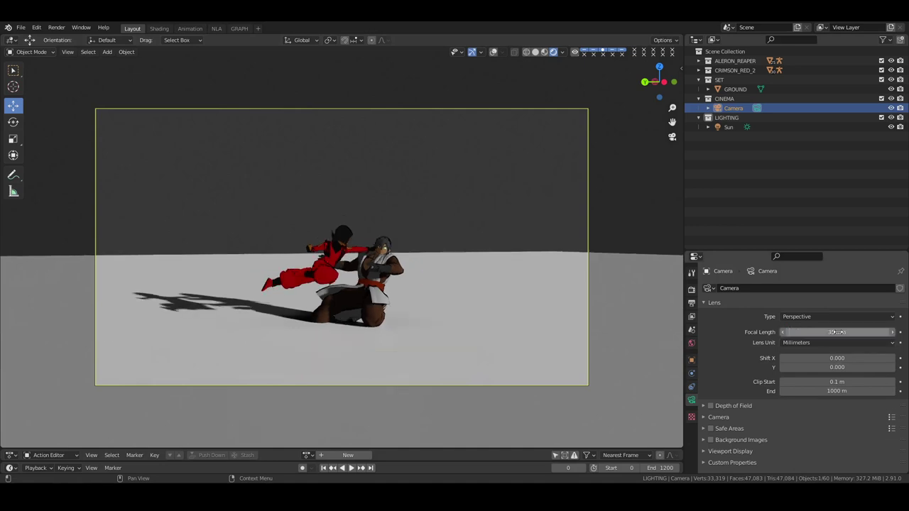
click(891, 420)
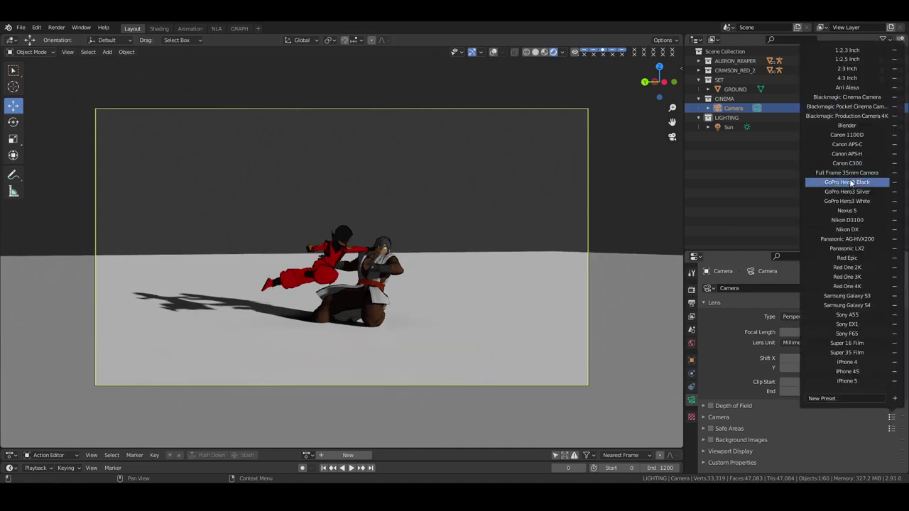
Step: Move the camera so both characters sit inside the frame, then leave camera view
key(g)
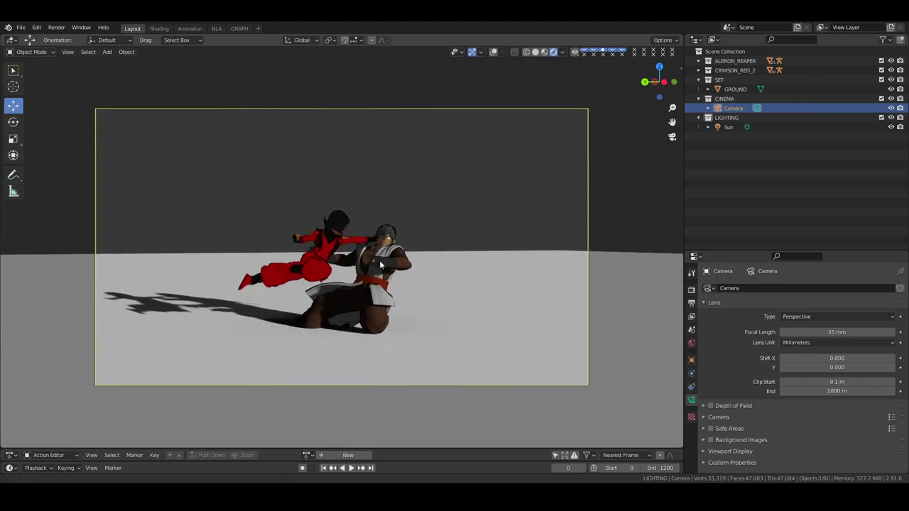
click(381, 272)
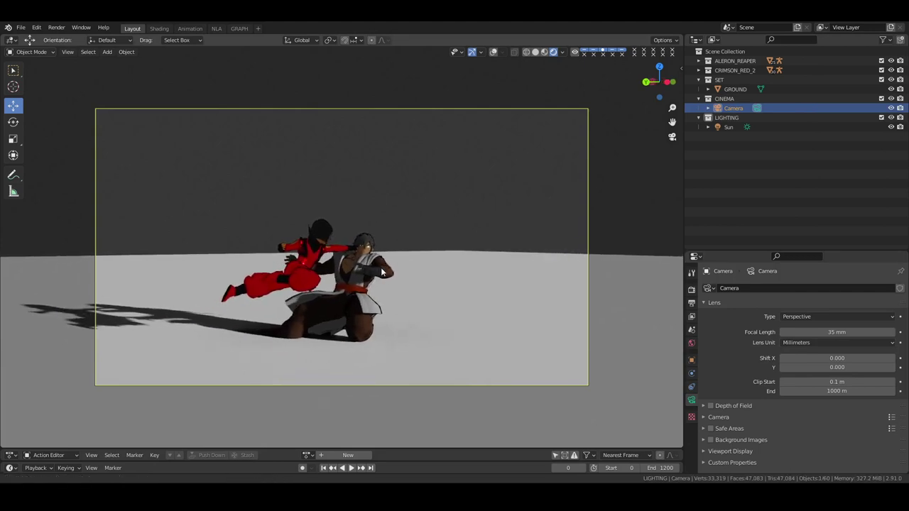
key(KP_0)
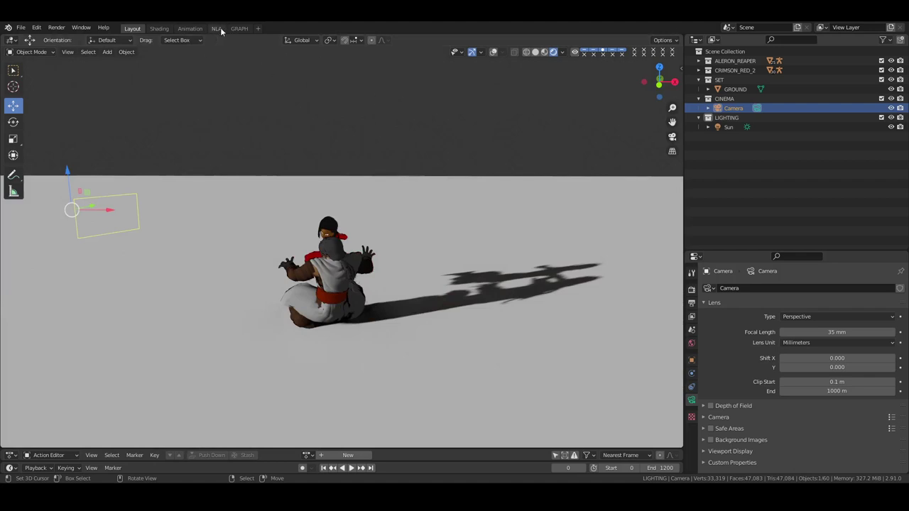
Step: Switch to the Animation workspace, deselect the camera and save the file
click(191, 28)
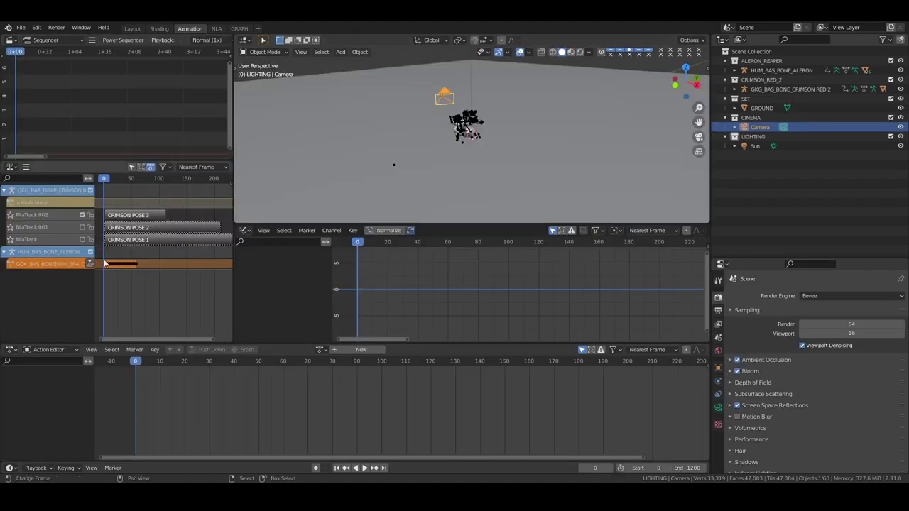
ctrl+scroll(169, 270, left, 1)
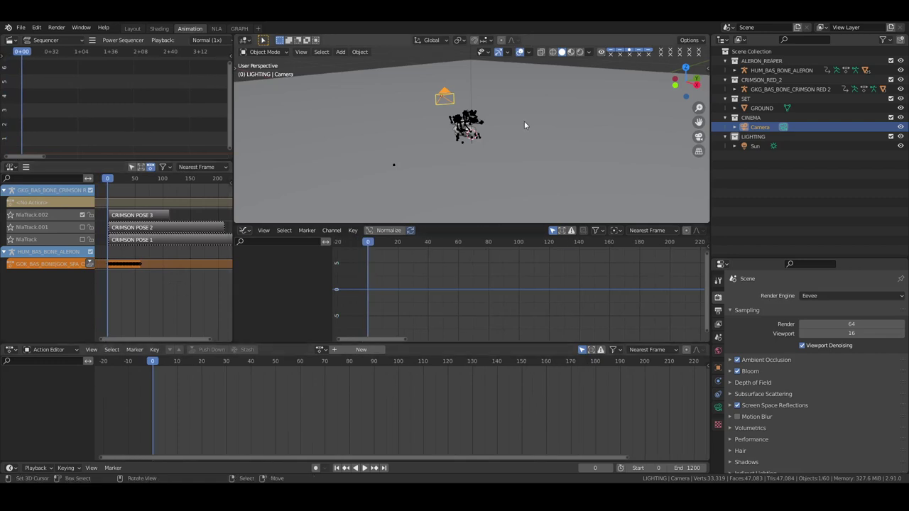
scroll(524, 125, up, 6)
middle_drag(514, 142, 483, 177)
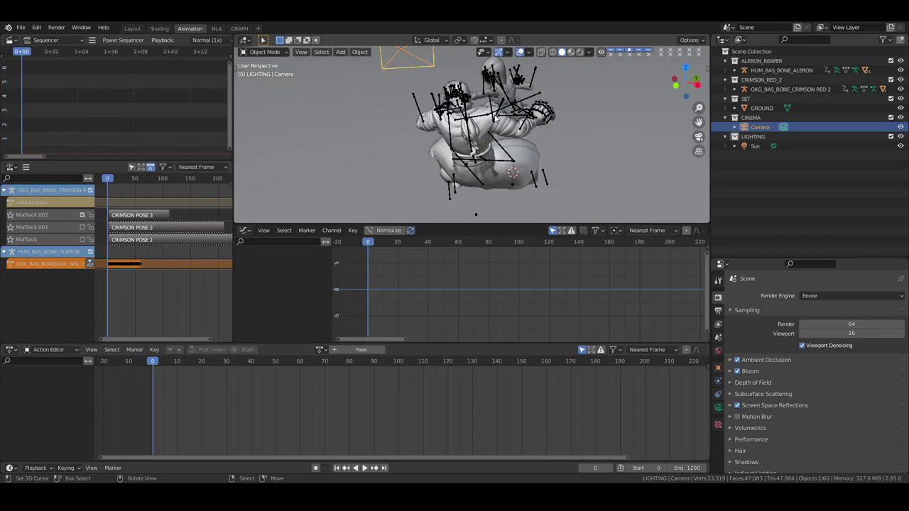
click(620, 165)
key(ctrl+s)
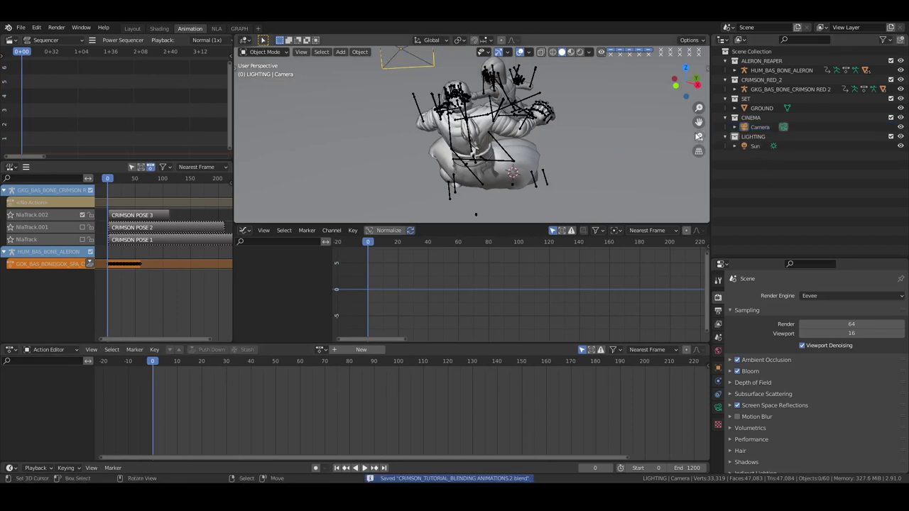
Step: Select Crimson's armature and exclude the ALERON_REAPER collection from the view layer
click(725, 61)
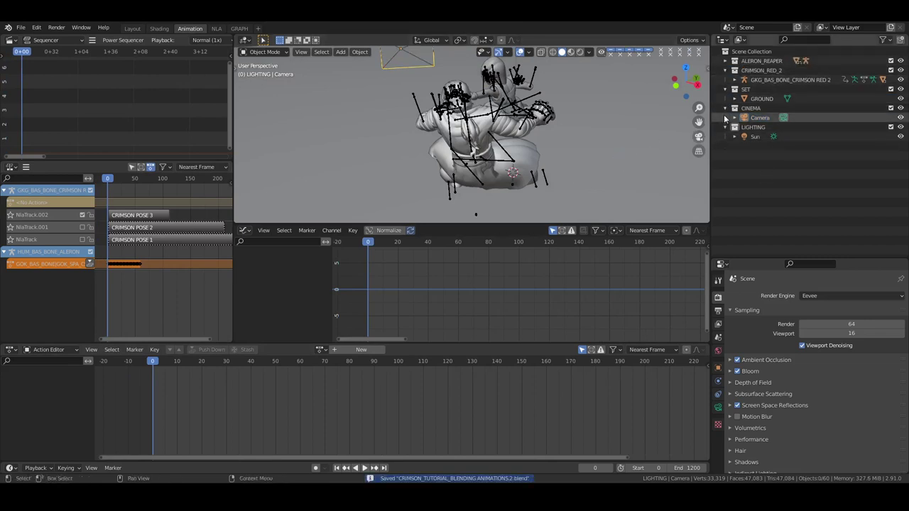
click(739, 80)
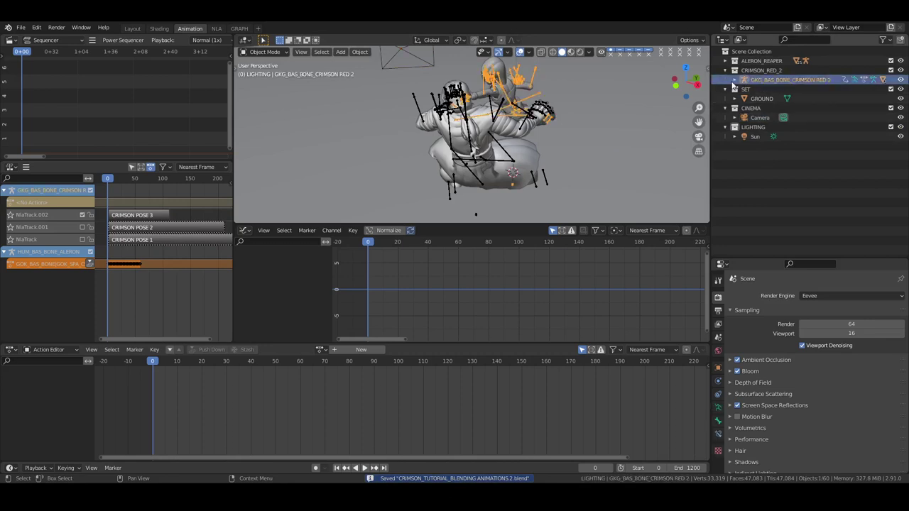
middle_drag(586, 111, 527, 121)
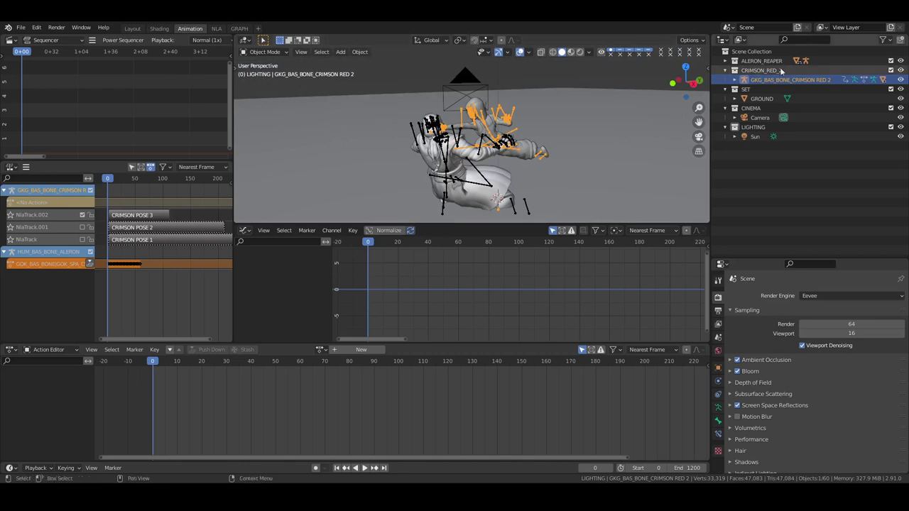
click(891, 62)
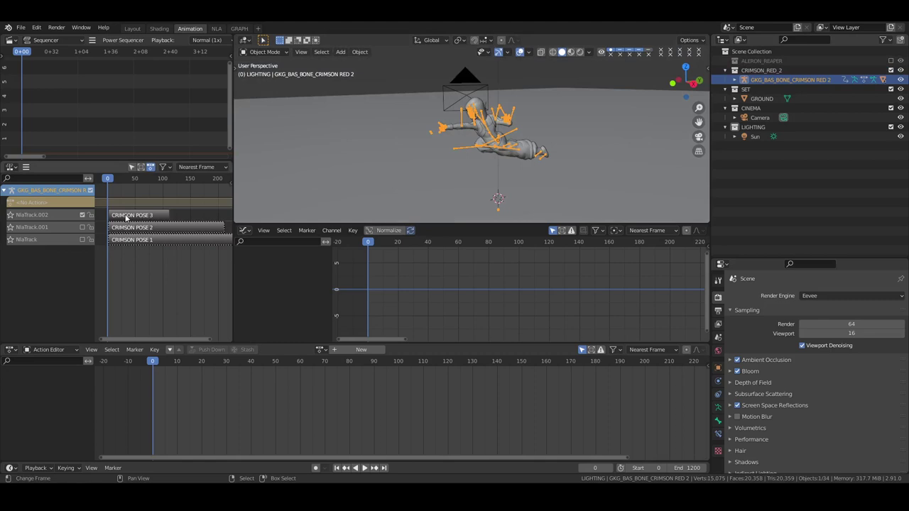
Step: Toggle NlaTrack, NlaTrack.001 and NlaTrack.002 on to preview Poses 1, 2 and 3
click(83, 216)
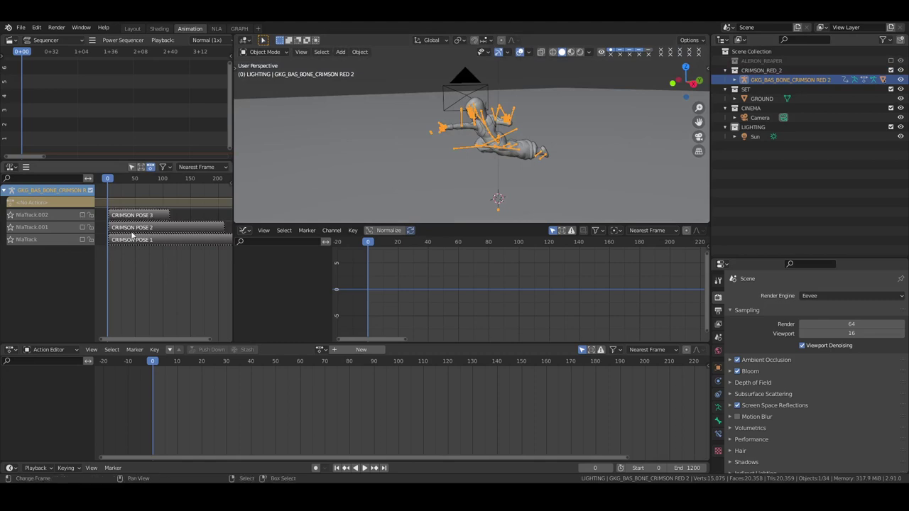
click(84, 240)
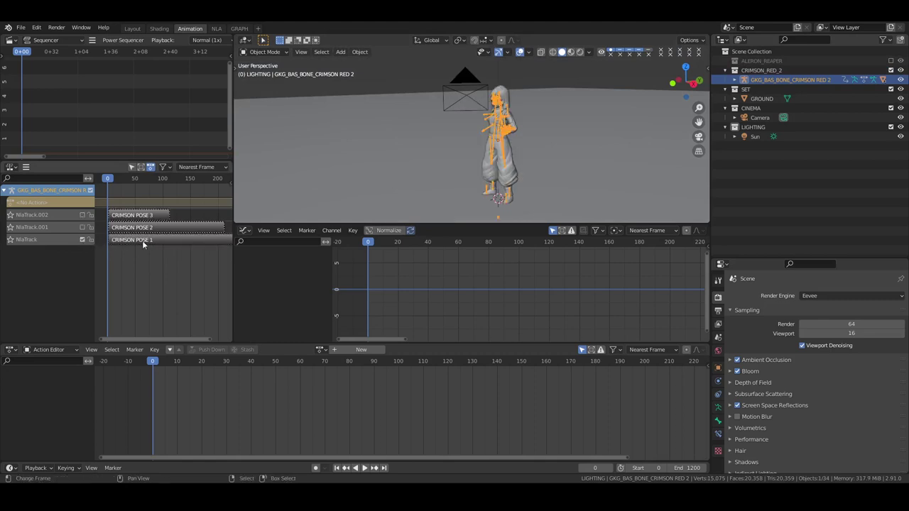
click(82, 228)
click(82, 216)
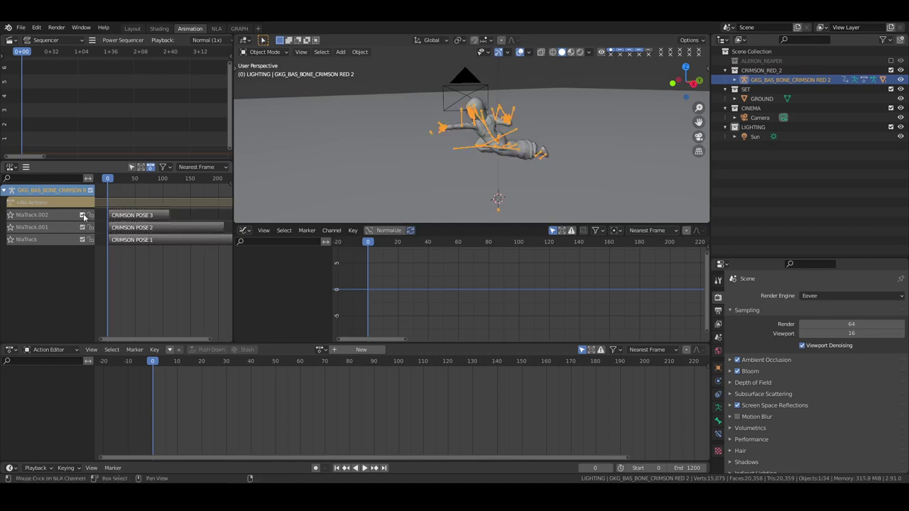
middle_drag(157, 245, 114, 251)
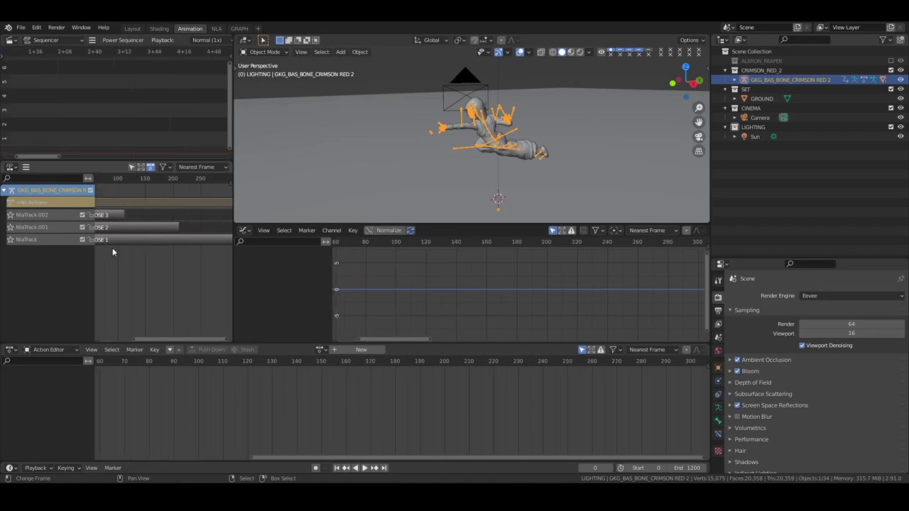
Step: Disable NlaTrack.001 and .002 and move the Pose 2 and Pose 3 strips later
click(83, 215)
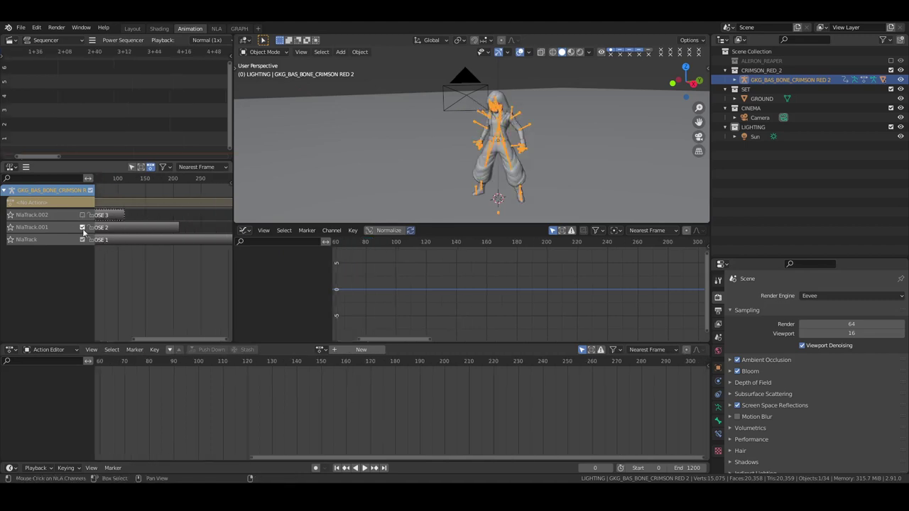
click(83, 228)
click(115, 216)
shift+click(120, 227)
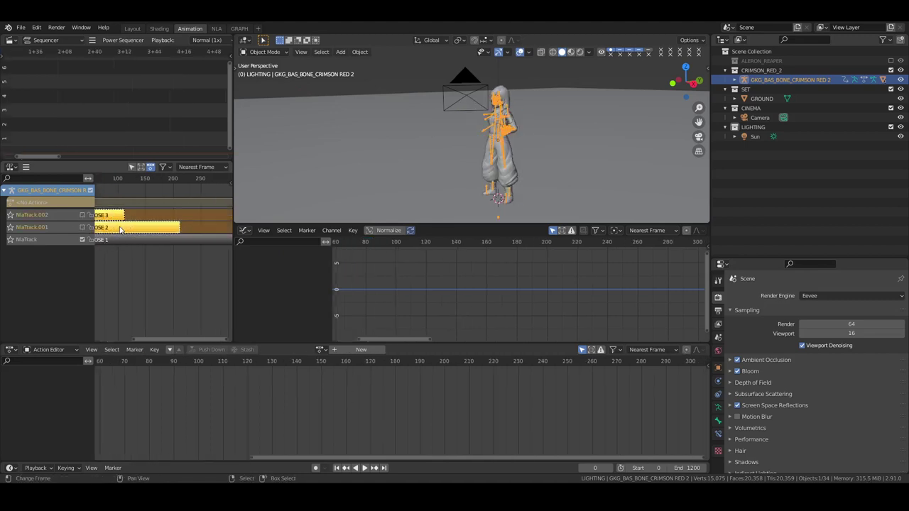
key(ctrl+g)
key(g)
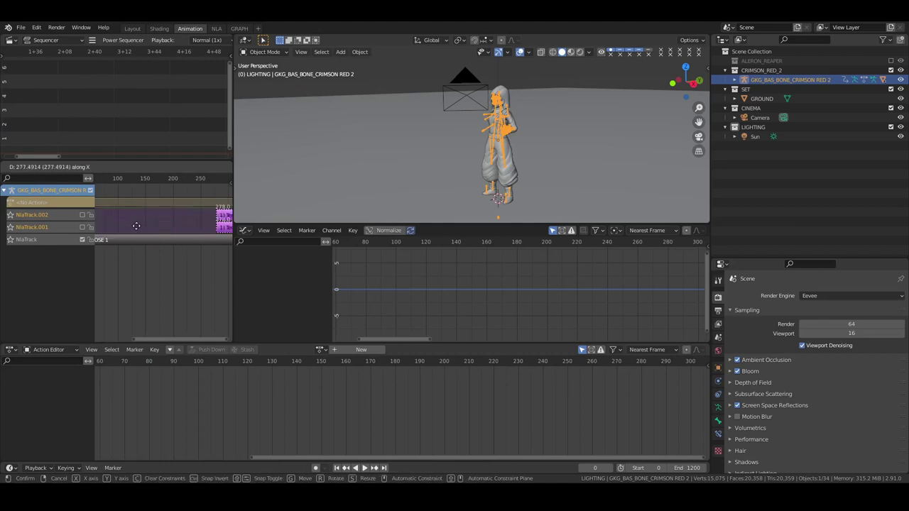
click(144, 230)
Step: Play the animation from the start and check the output frame rate settings
key(shift+Left)
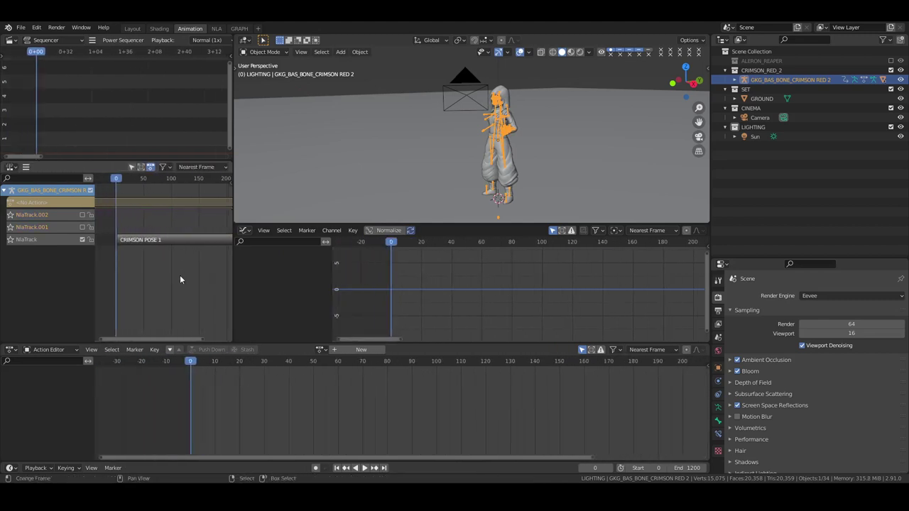
key(space)
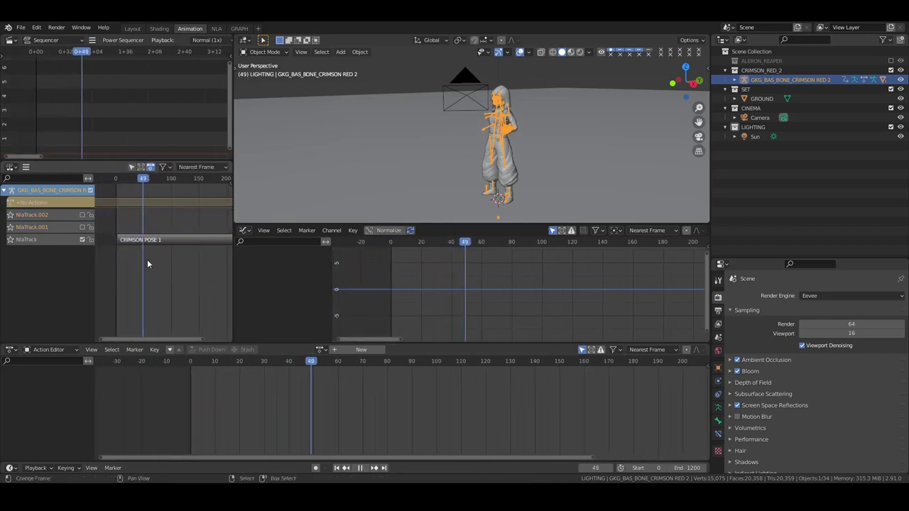
key(space)
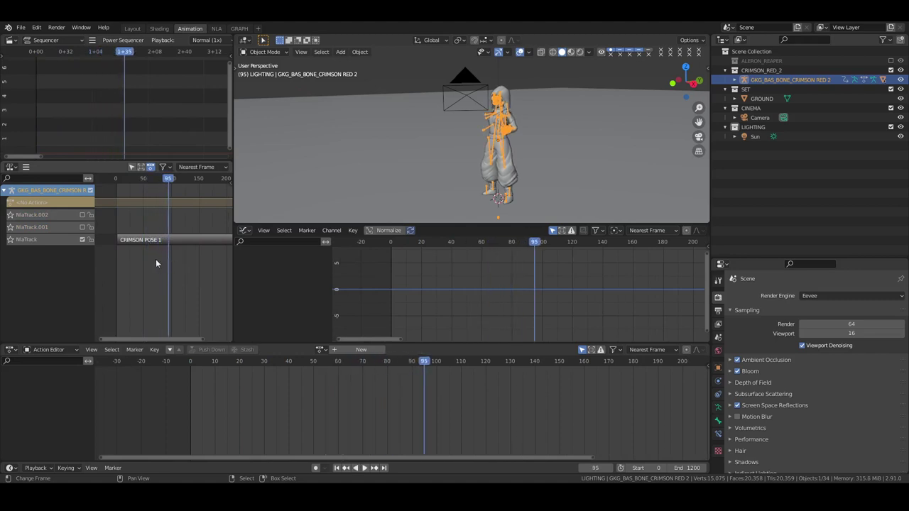
key(shift+Left)
key(space)
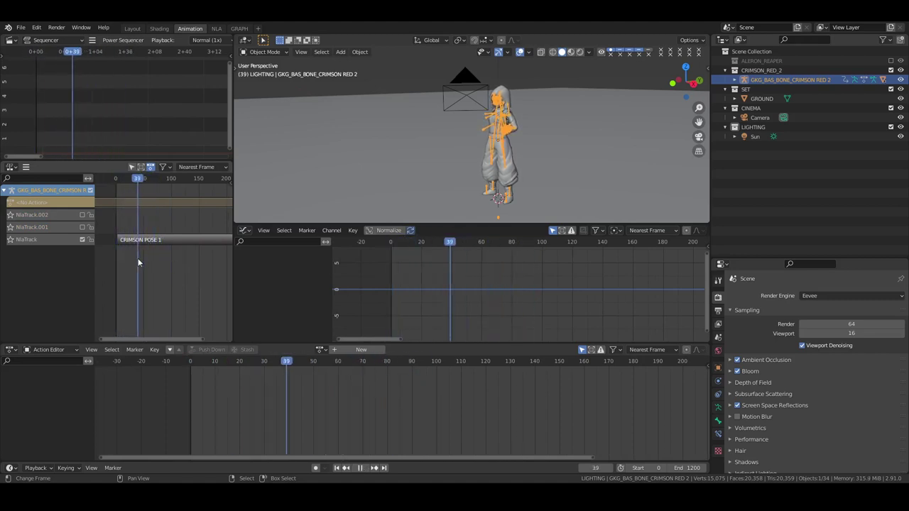
click(717, 310)
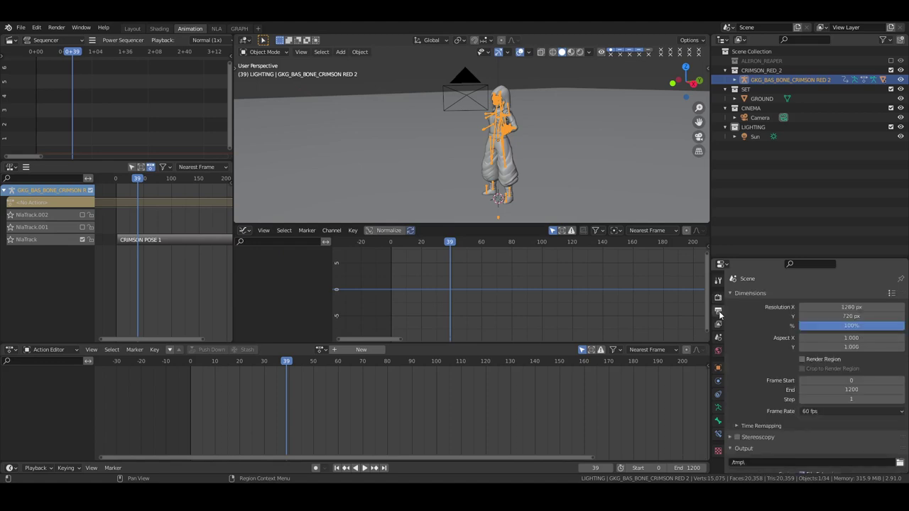
click(718, 297)
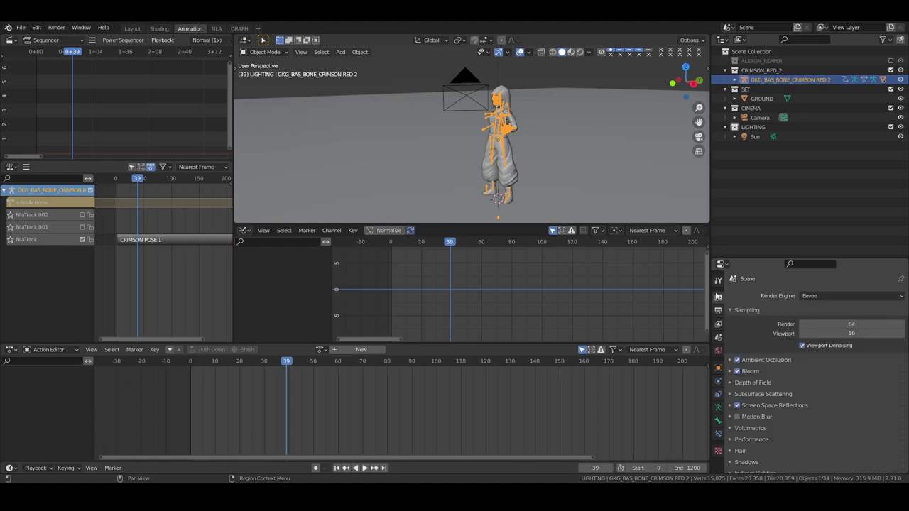
Step: Set the current frame to 60 and snap the CRIMSON POSE 2 strip to it
click(338, 369)
middle_drag(431, 380, 363, 387)
middle_drag(193, 265, 154, 263)
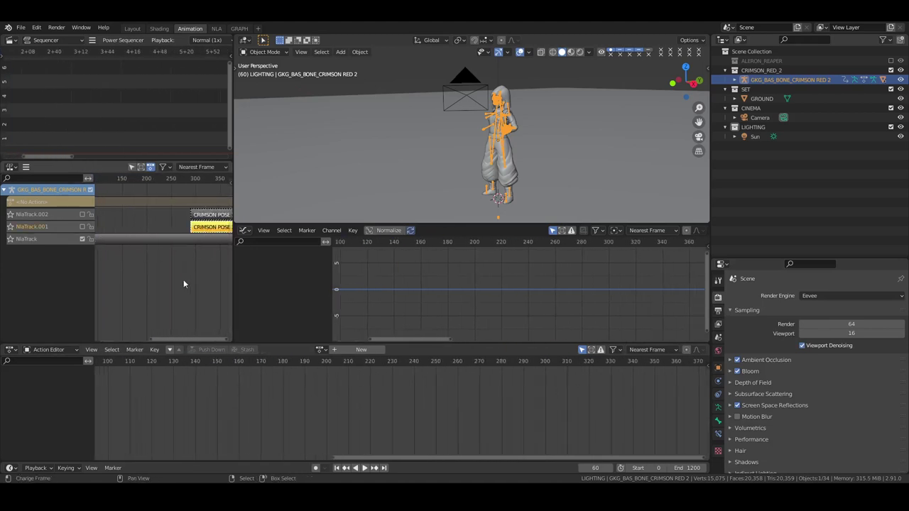
key(shift+s)
click(183, 279)
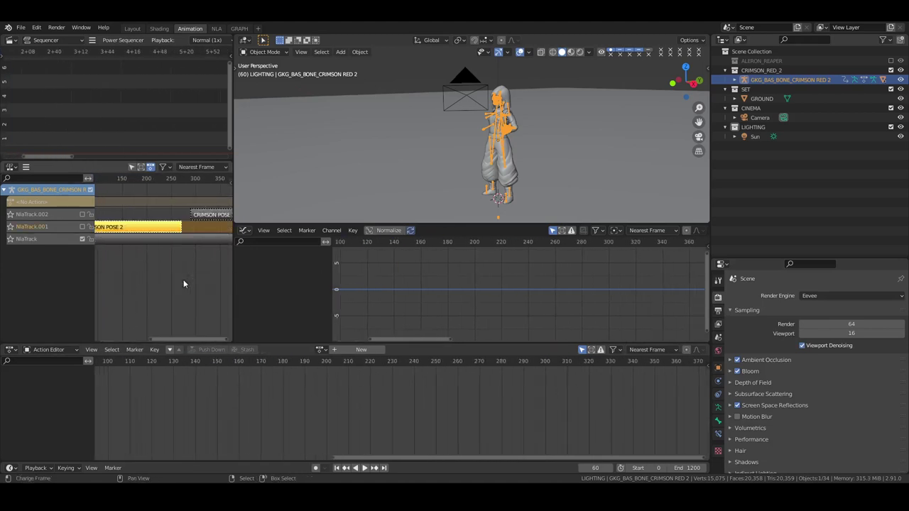
middle_drag(160, 280, 200, 291)
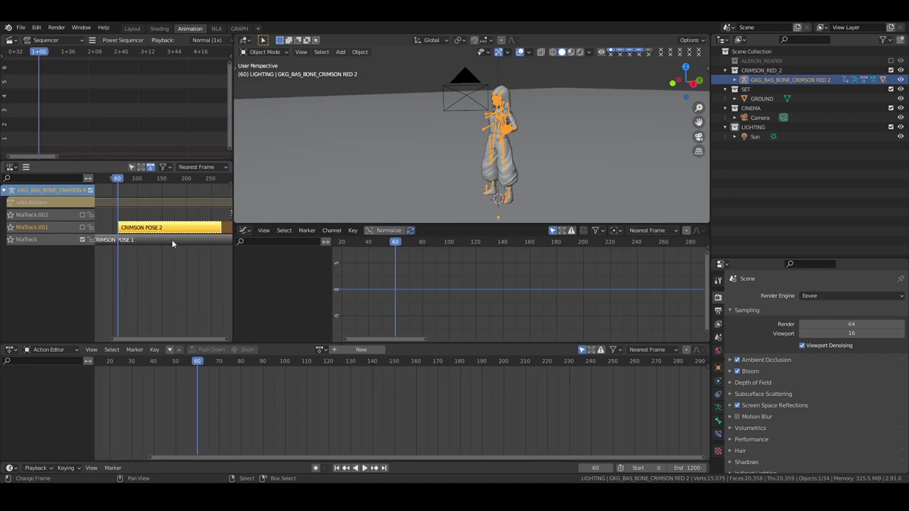
Step: Preview Pose 2 around frame 60 with NlaTrack.001, then disable it again
click(82, 228)
key(shift+ctrl+space)
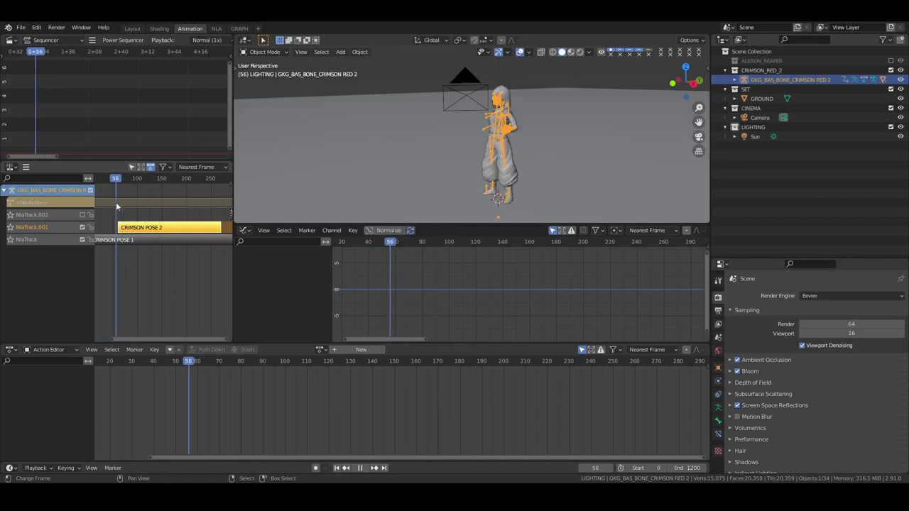
key(space)
key(Right)
key(Right)
key(Right)
key(Right)
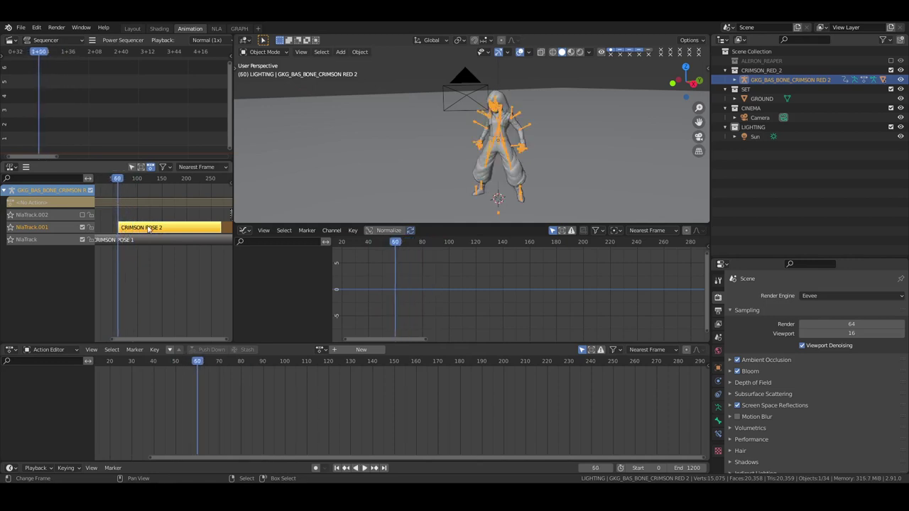
click(82, 227)
Step: Split CRIMSON POSE 1 at frame 60 and delete the piece after it
click(140, 241)
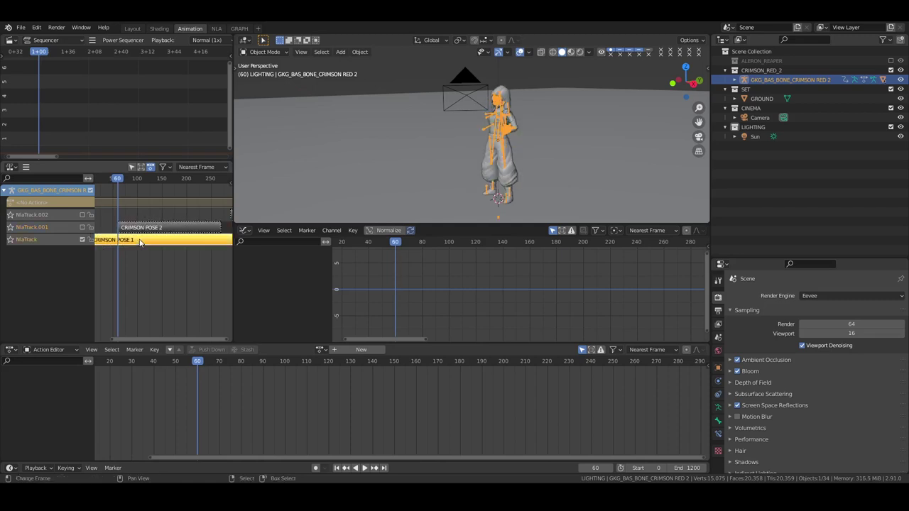
key(y)
click(152, 241)
key(x)
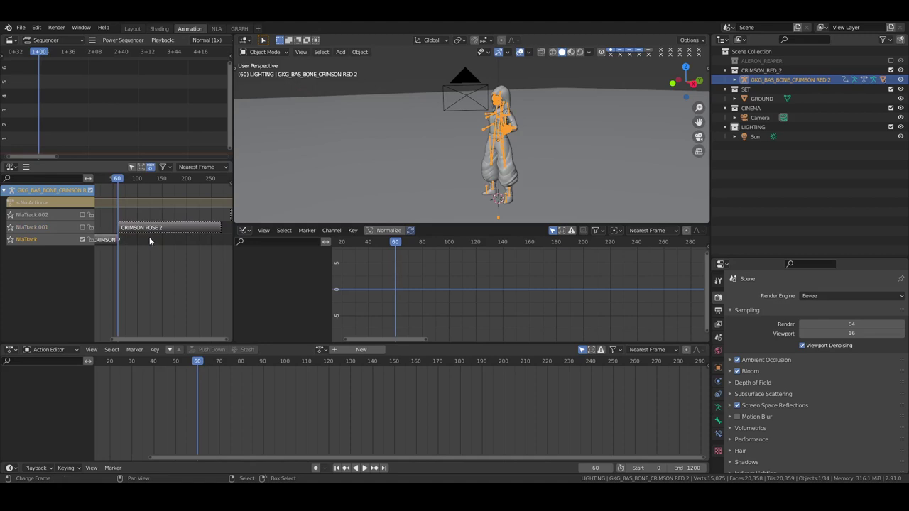
click(159, 229)
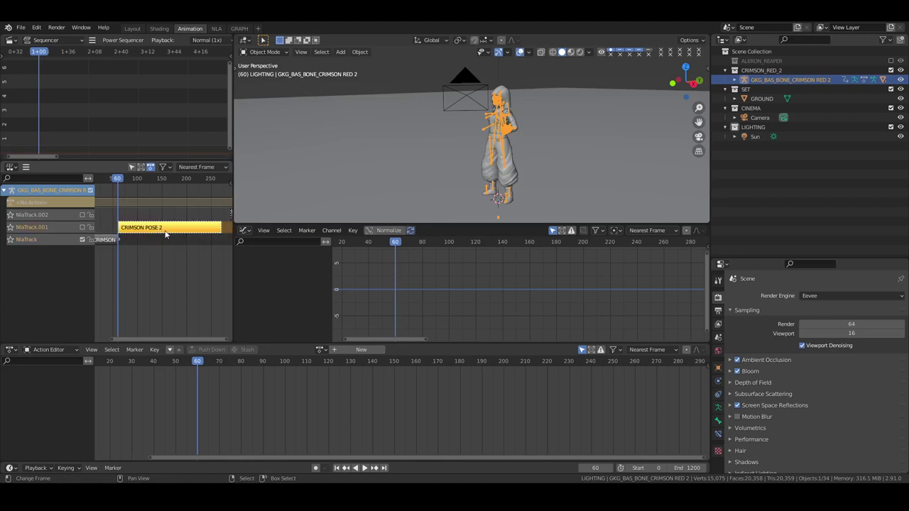
Step: Drop CRIMSON POSE 2 onto NlaTrack right after the trimmed Pose 1 strip
key(g)
click(164, 241)
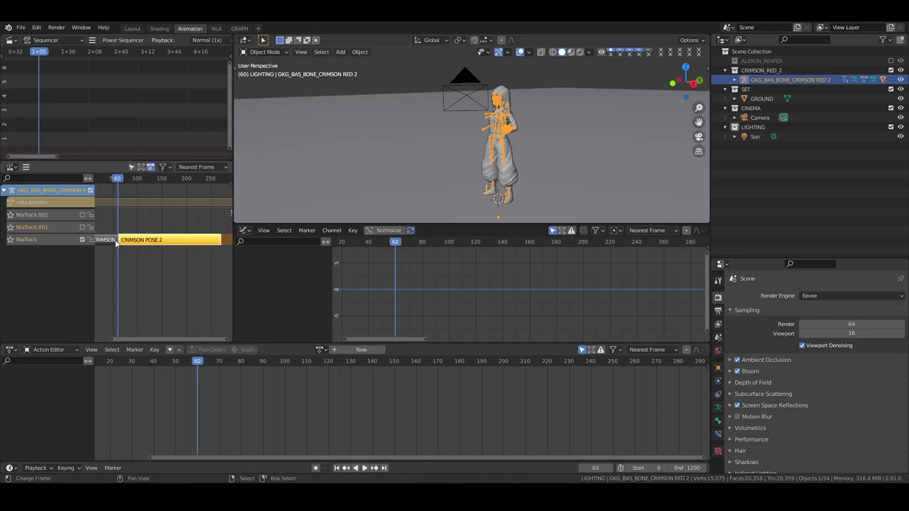
shift+click(106, 243)
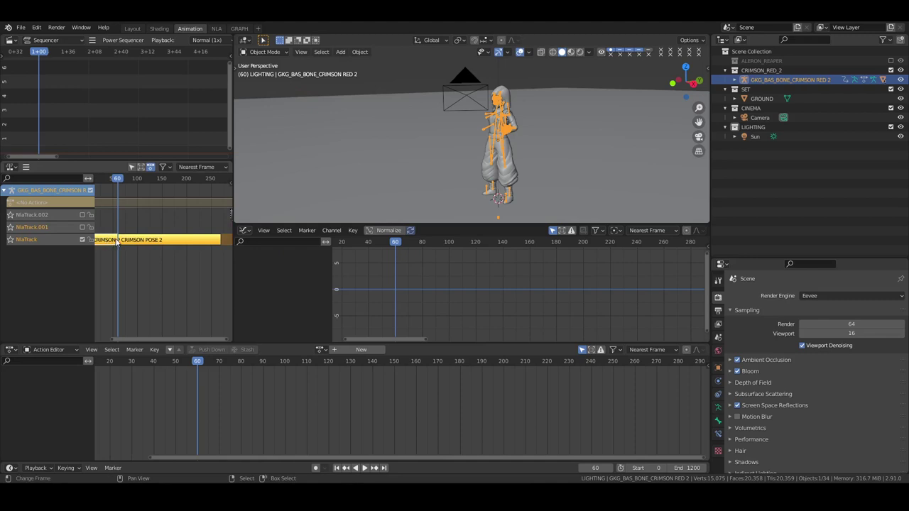
key(shift+t)
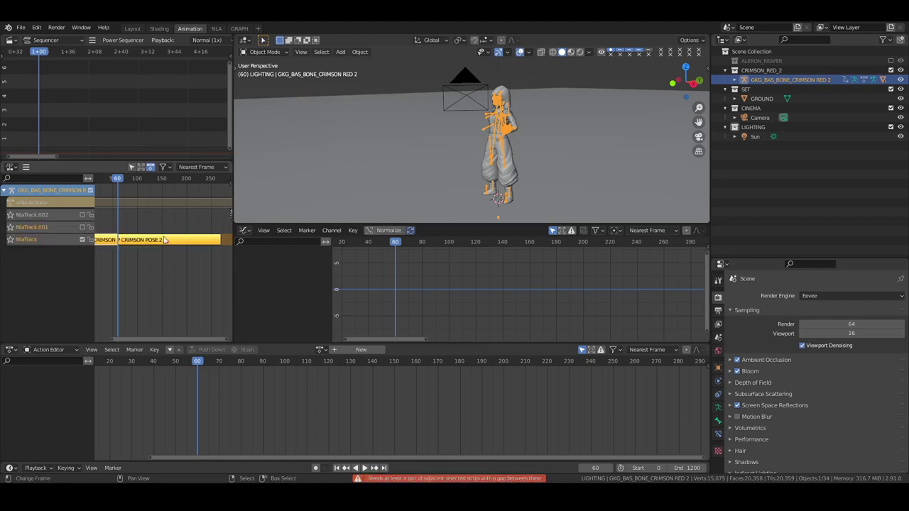
key(ctrl+g)
key(g)
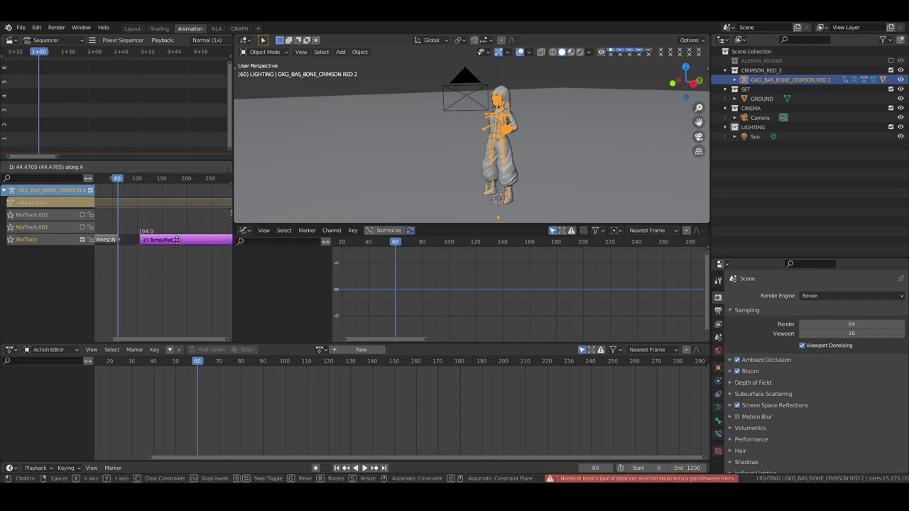
click(176, 240)
Step: Add a transition between the Pose 1 and Pose 2 strips and realign them
key(ctrl+alt+g)
key(shift+t)
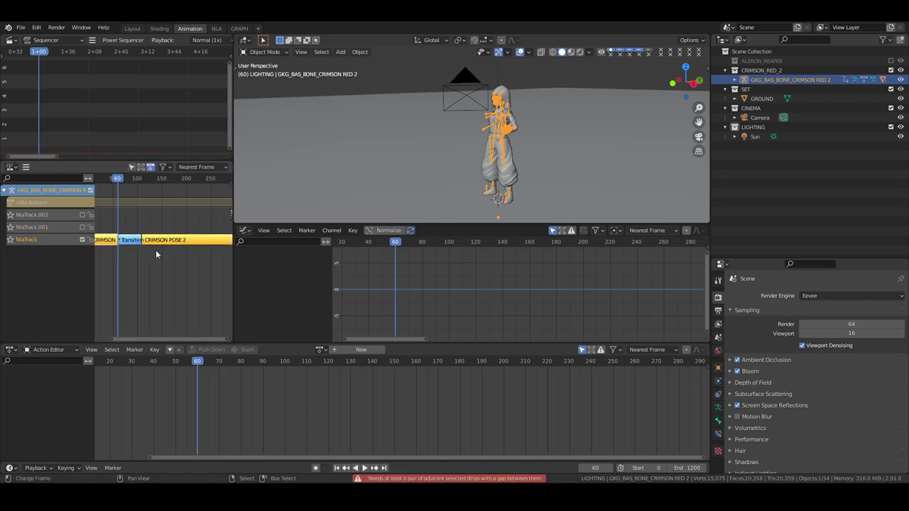
key(a)
key(ctrl+g)
key(g)
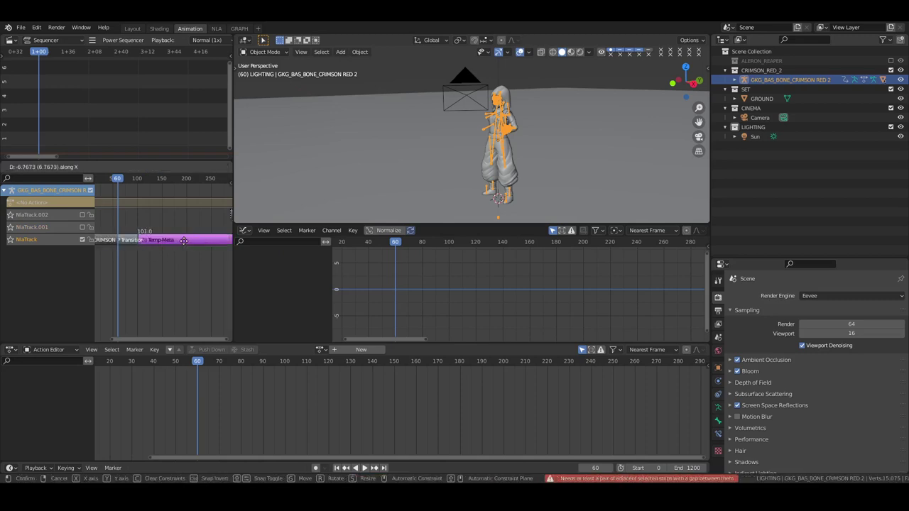
click(177, 241)
Step: Play back from the start to review the pose blend
key(ctrl+alt+g)
key(shift+Left)
key(space)
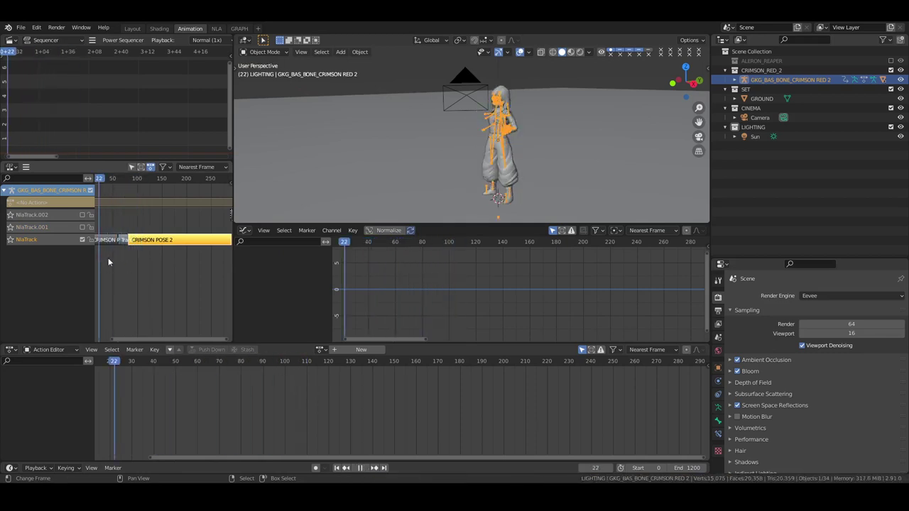
key(space)
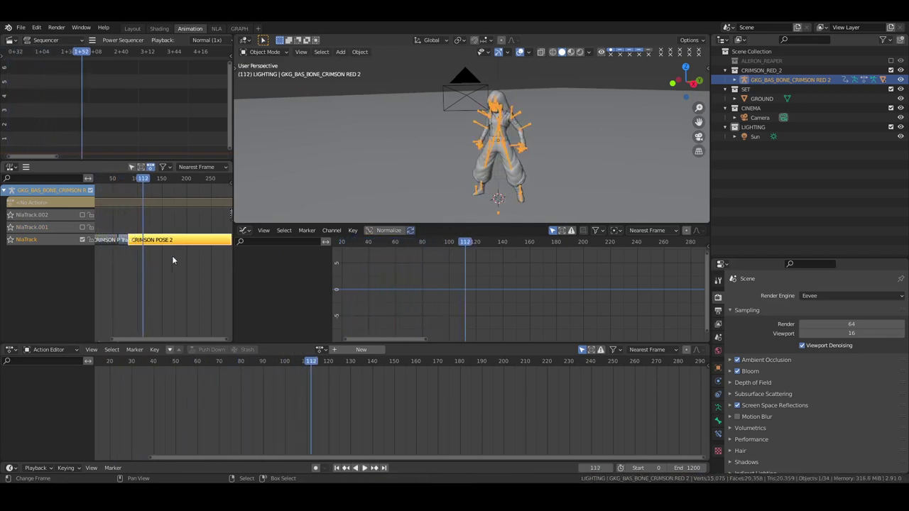
key(space)
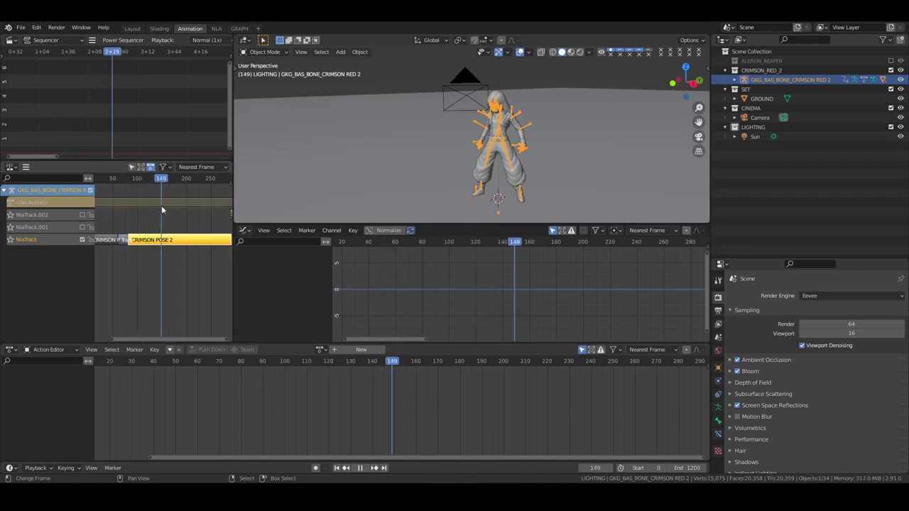
key(space)
Step: Scrub through frames 55, 59, 60, 81 and 80 to inspect the transition
drag(135, 202, 116, 197)
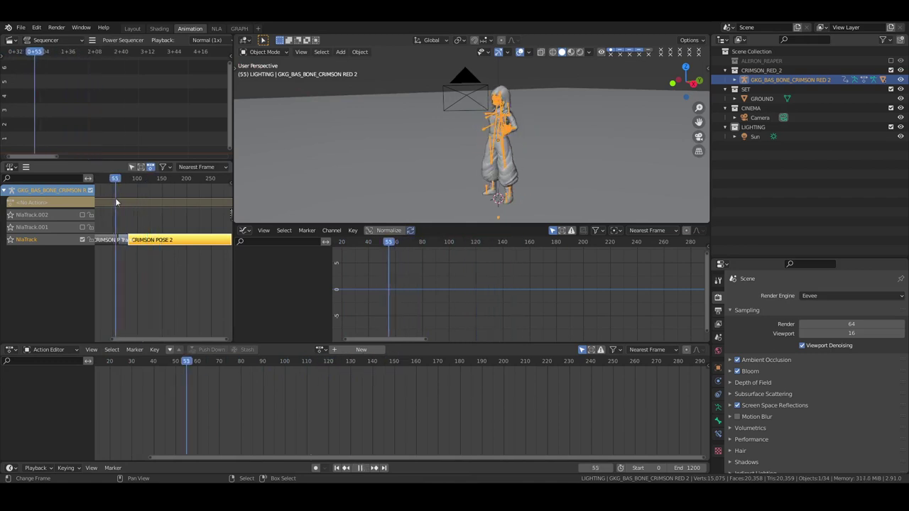
click(195, 363)
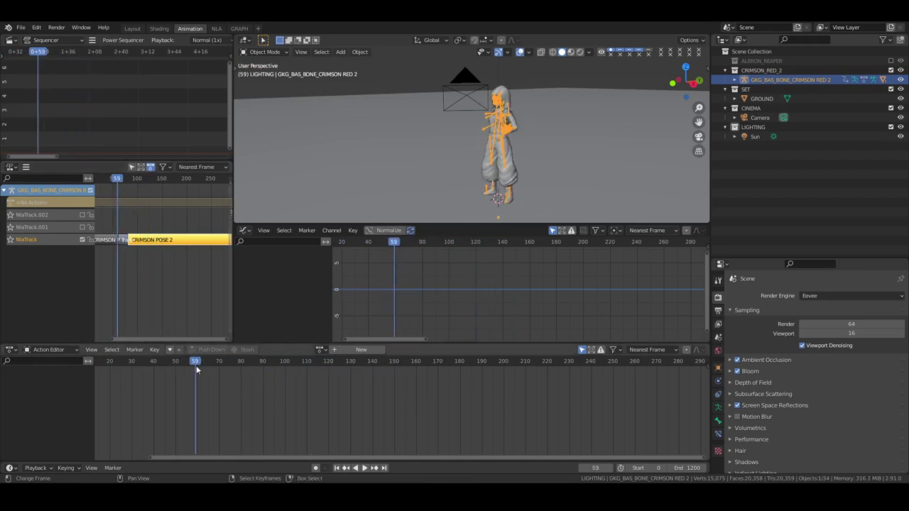
key(Right)
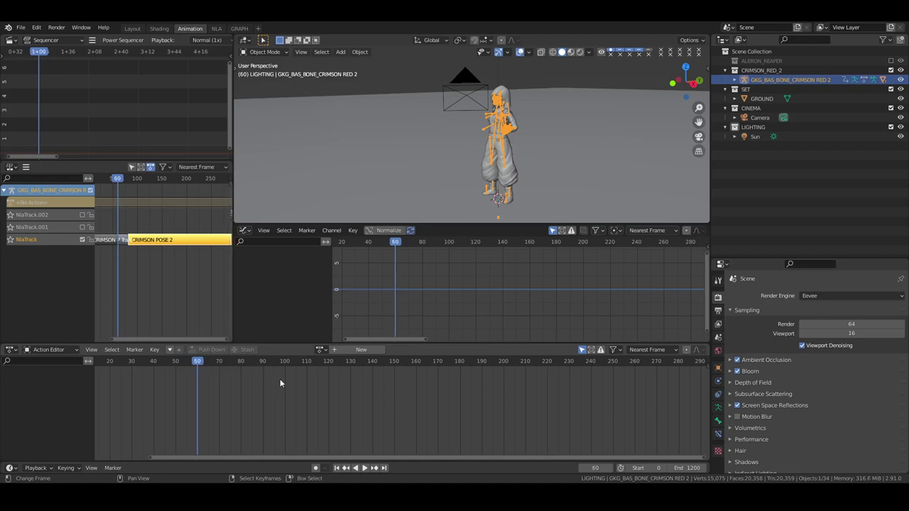
mouse_move(243, 370)
mouse_down()
mouse_move(267, 371)
mouse_move(242, 369)
mouse_up()
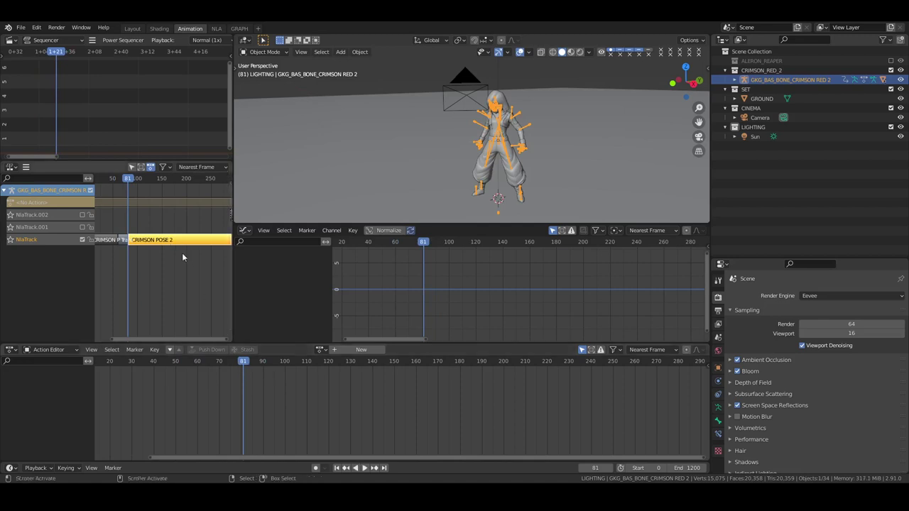
key(Left)
Step: Try moving CRIMSON POSE 2 to a new track, then undo and leave it in place
key(ctrl+z)
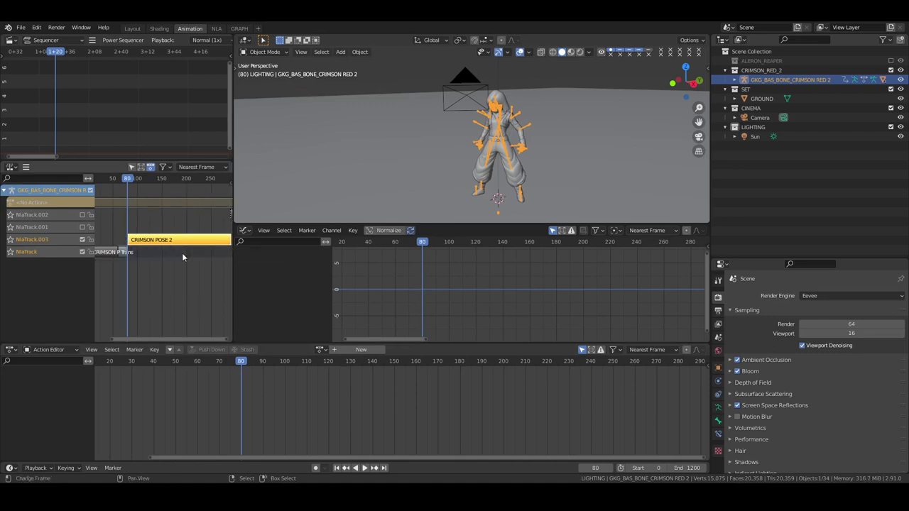
key(ctrl+g)
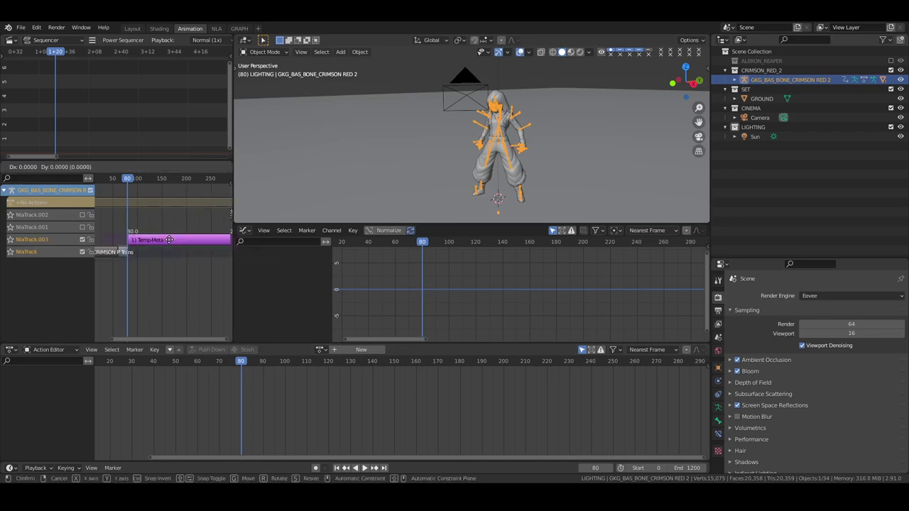
key(g)
key(y)
key(Escape)
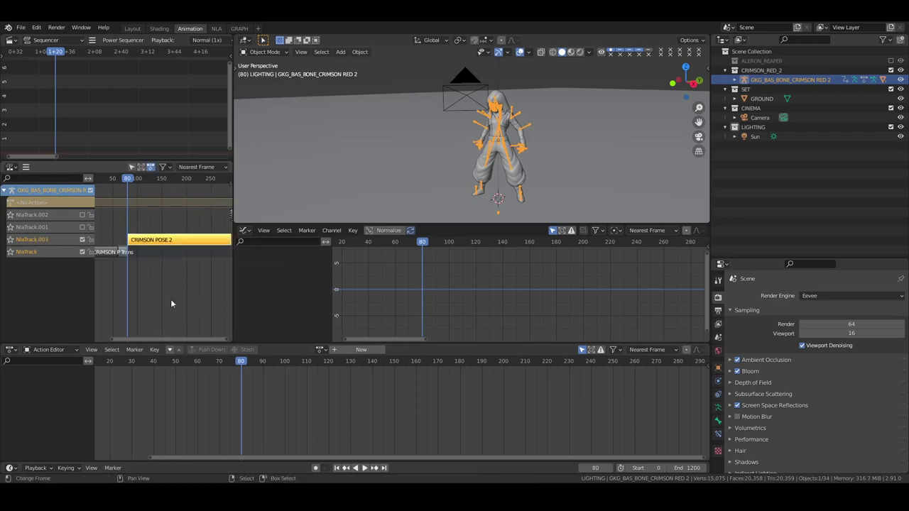
key(ctrl+z)
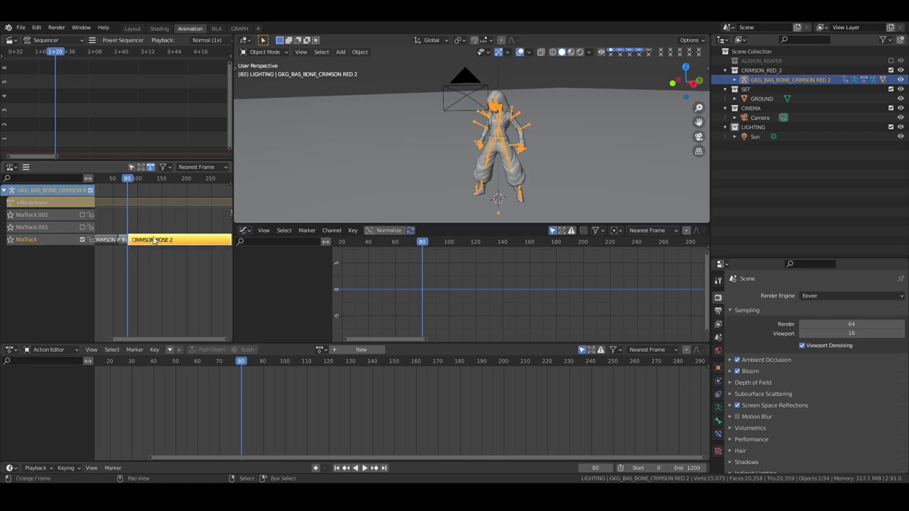
key(ctrl+g)
key(g)
key(x)
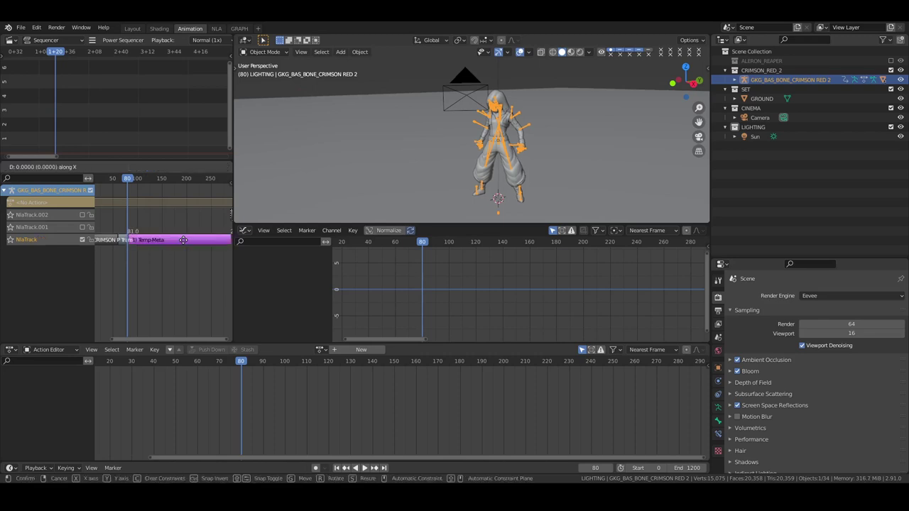
key(Escape)
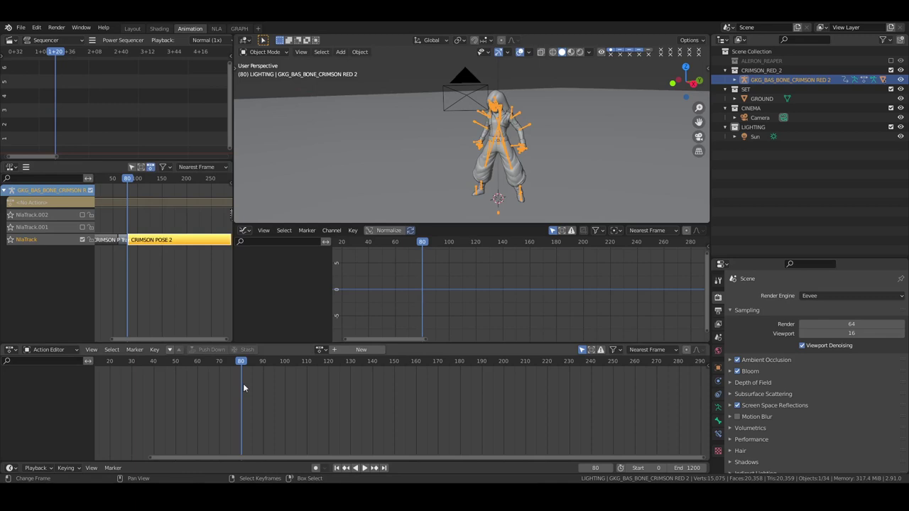
Step: Play from frame 100 to 120 to check the blend, then deselect Pose 2
click(285, 367)
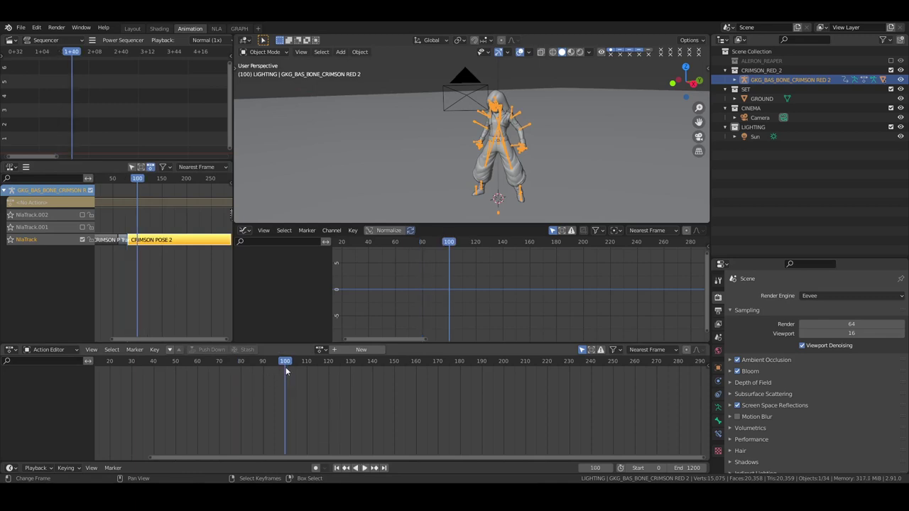
key(space)
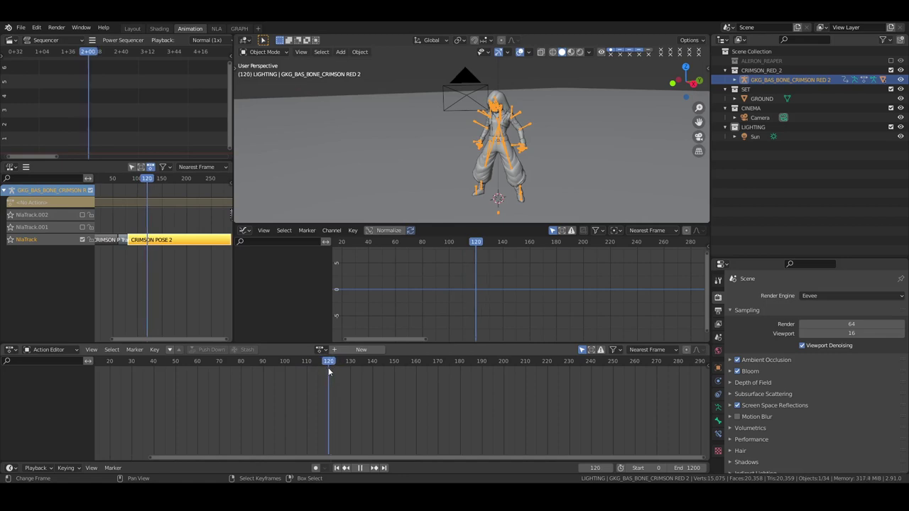
key(space)
click(133, 230)
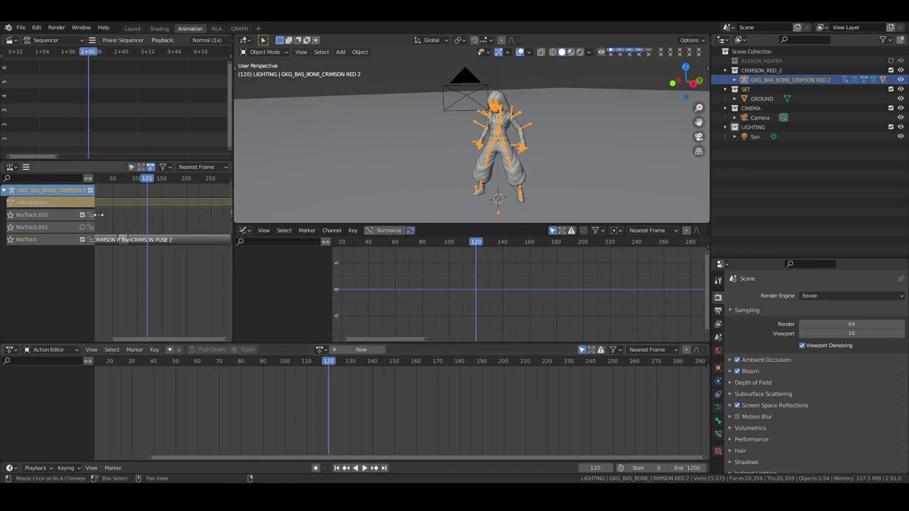
Step: Snap the CRIMSON POSE 3 strip to the current frame
scroll(102, 214, right, 5)
click(193, 218)
key(shift+s)
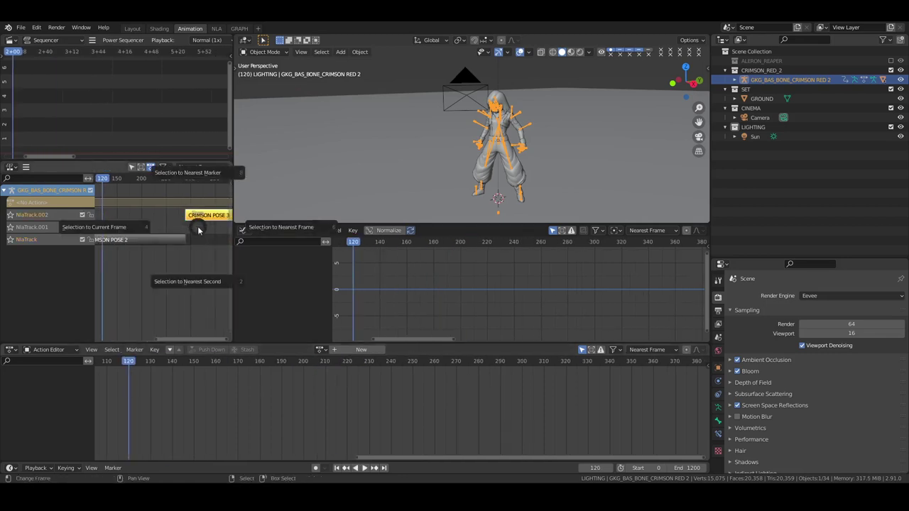
click(196, 225)
Step: Move CRIMSON POSE 3 onto the main NlaTrack after CRIMSON POSE 2, cancelling an accidental duplicate
middle_drag(134, 274, 162, 211)
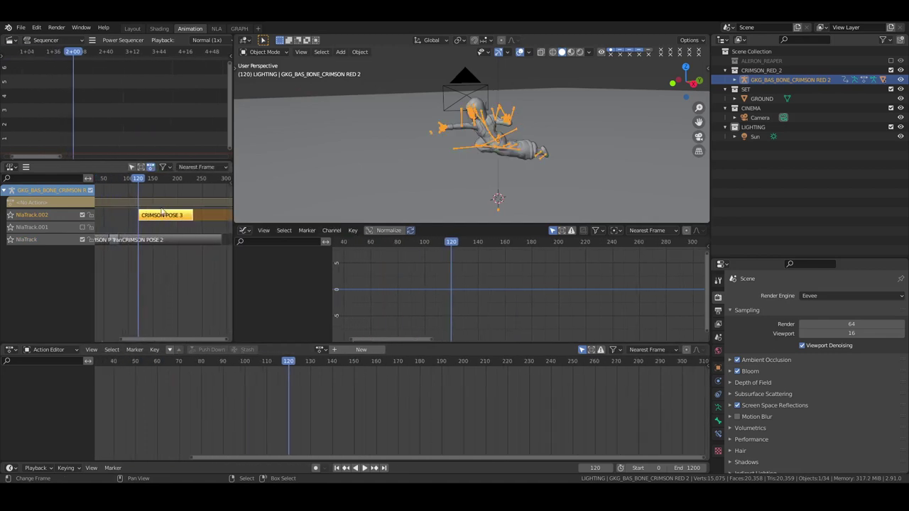
click(175, 240)
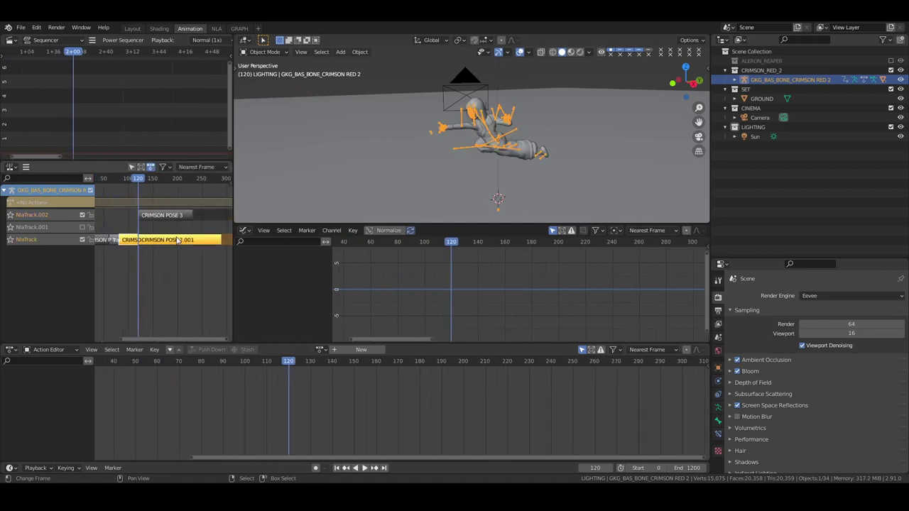
key(shift+d)
key(Escape)
drag(170, 219, 170, 246)
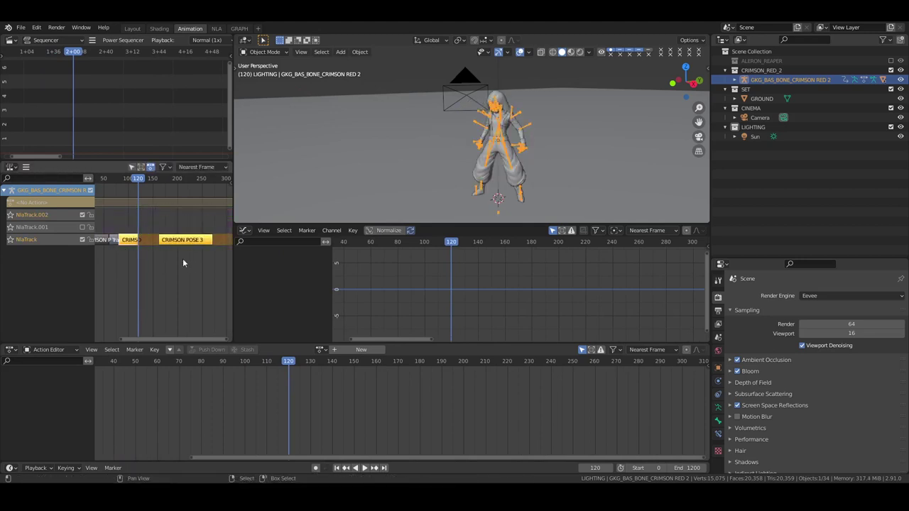
Step: Add a transition between Pose 2 and Pose 3, shifting Pose 3 closer to Pose 2
key(shift+t)
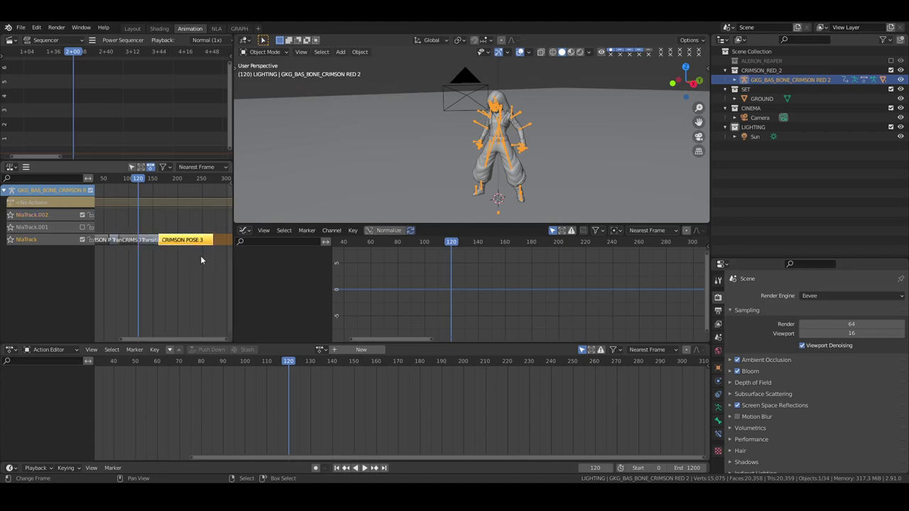
key(g)
click(127, 256)
click(160, 257)
Step: Play back and scrub frames 100–125 to review the Pose 2 to Pose 3 blend
key(space)
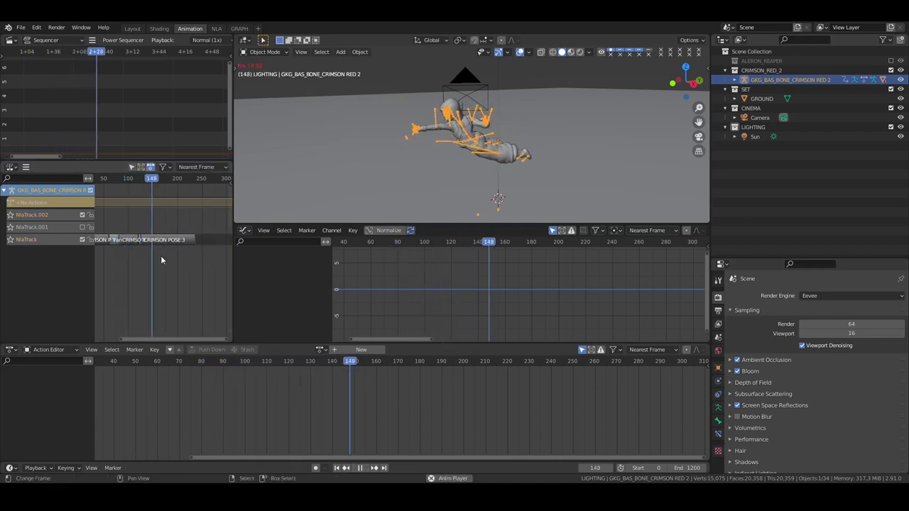
click(97, 256)
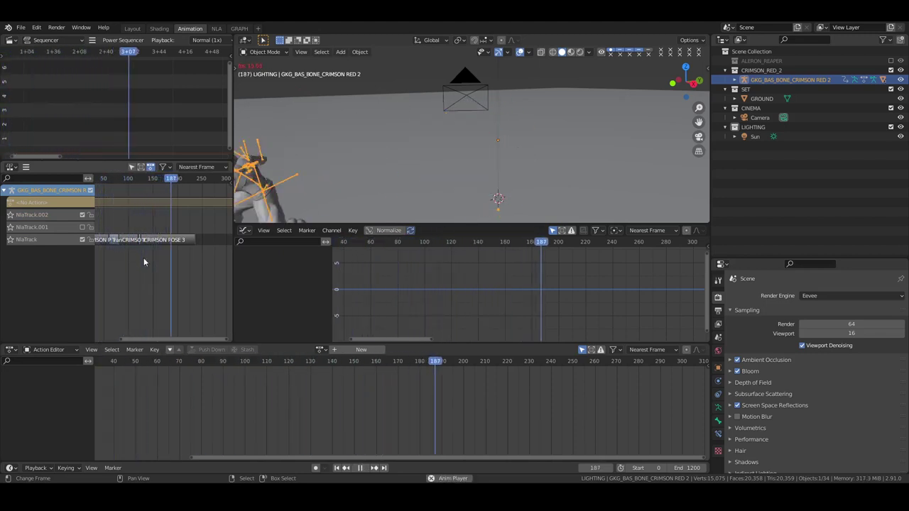
drag(120, 263, 139, 266)
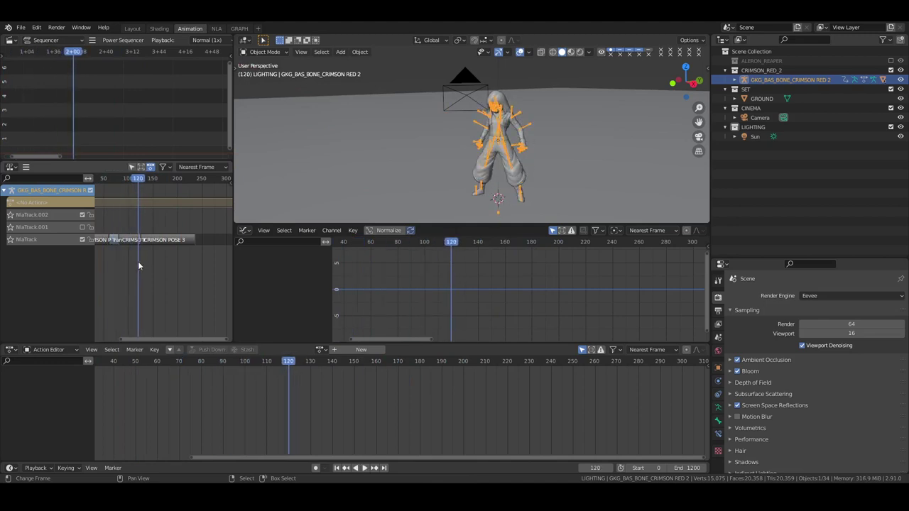
key(Right)
key(Right)
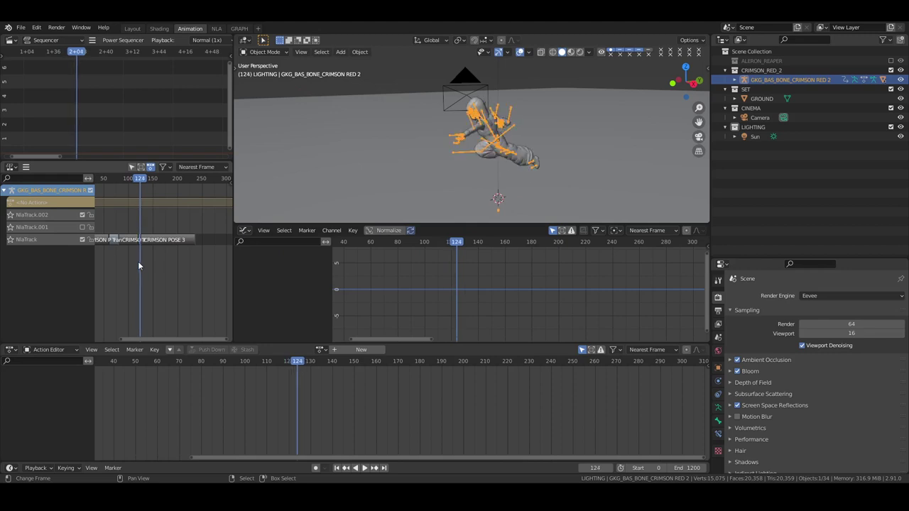
key(Left)
key(Left)
key(Left)
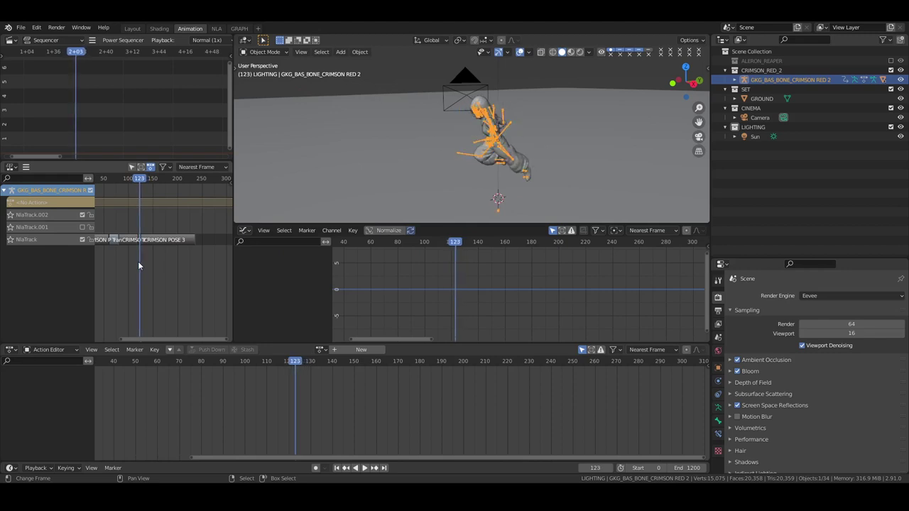
key(Left)
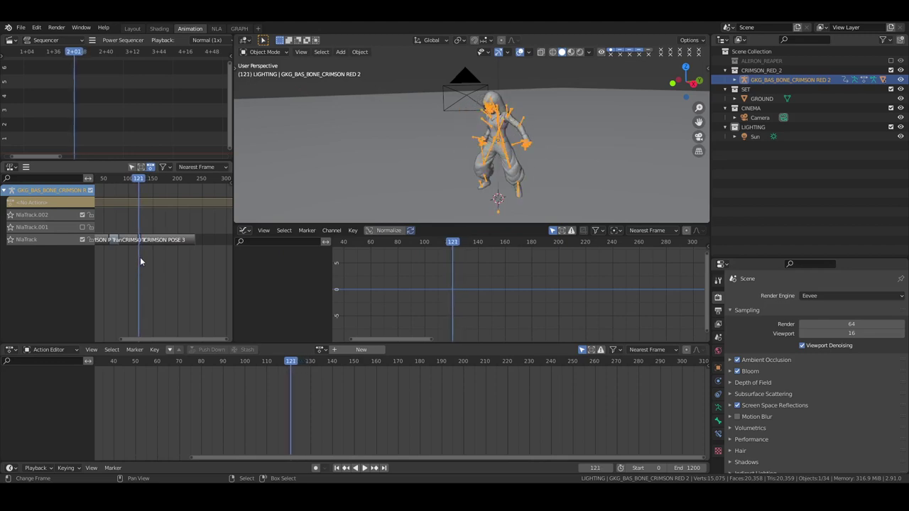
Step: Enable the ALERON_REAPER collection and push the HUM_BAS_BONE_ALERON rig's action down into an NLA strip
click(891, 61)
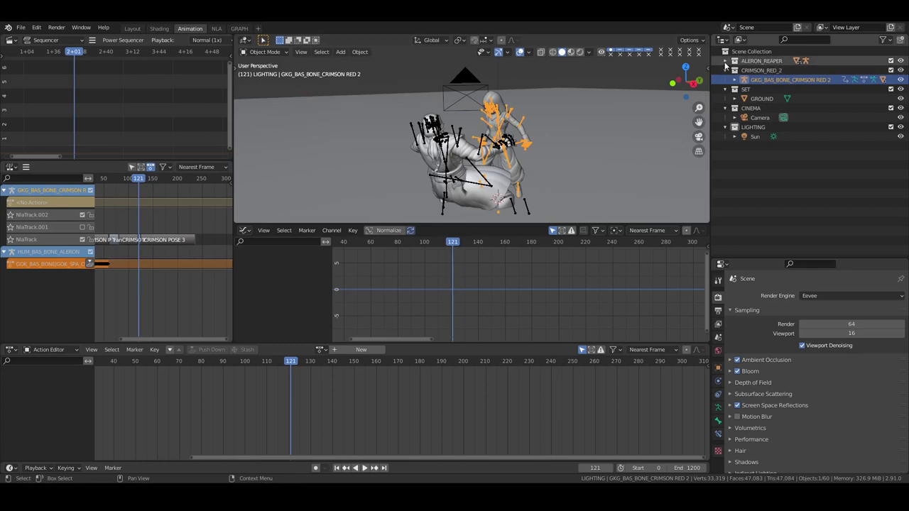
click(725, 61)
click(766, 72)
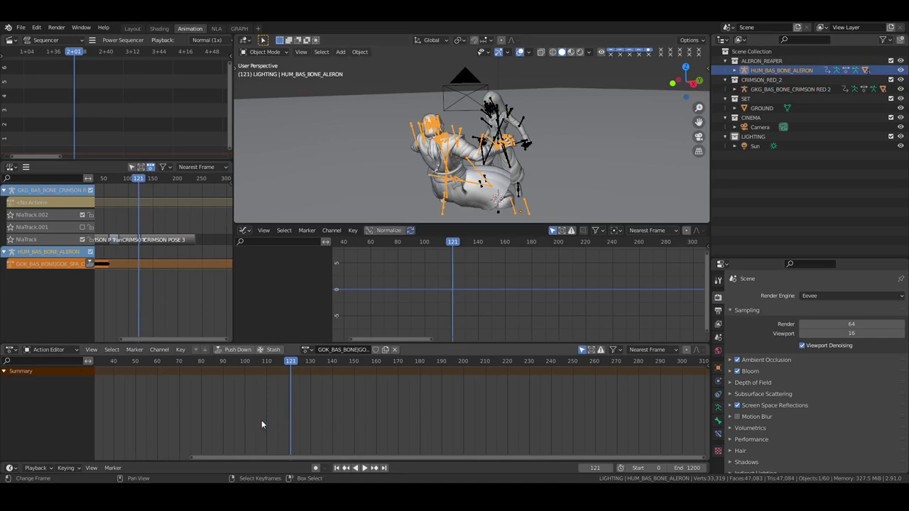
click(238, 349)
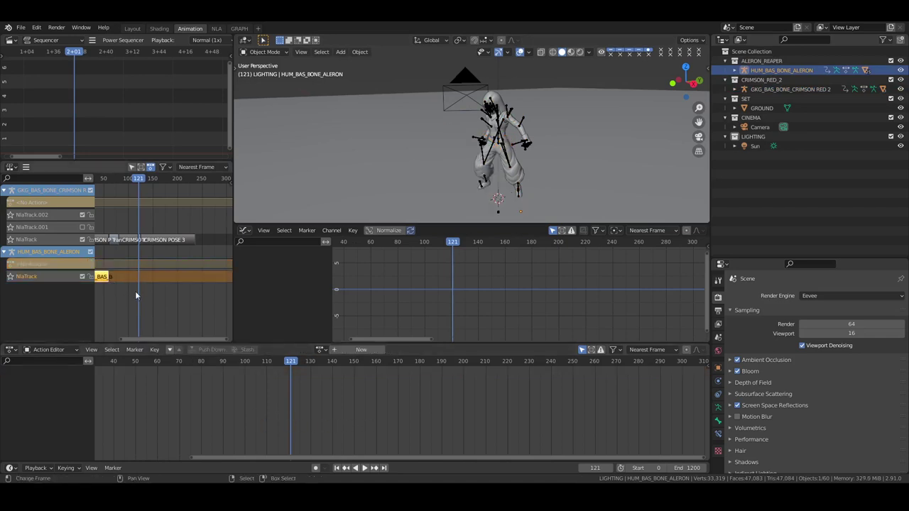
Step: Slide the new GOK_BAS strip to start near frame 131 and preview the timing
click(101, 276)
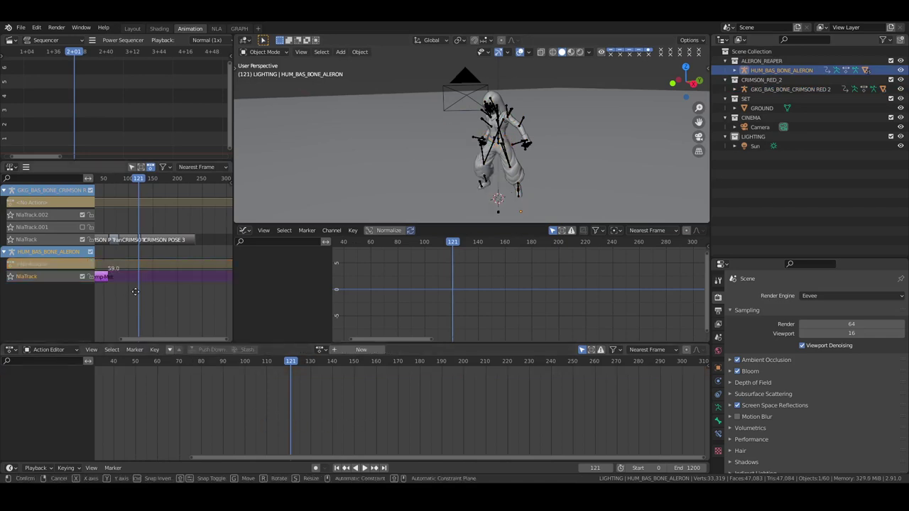
key(g)
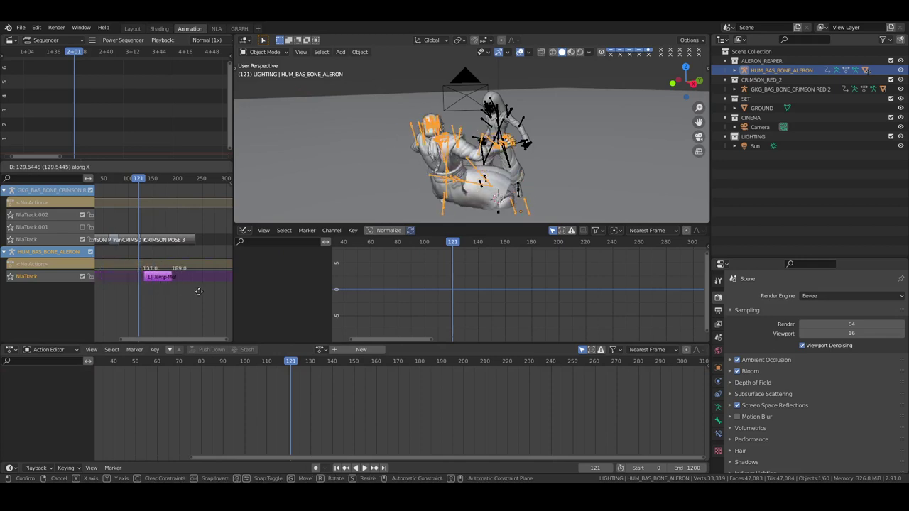
click(142, 289)
key(space)
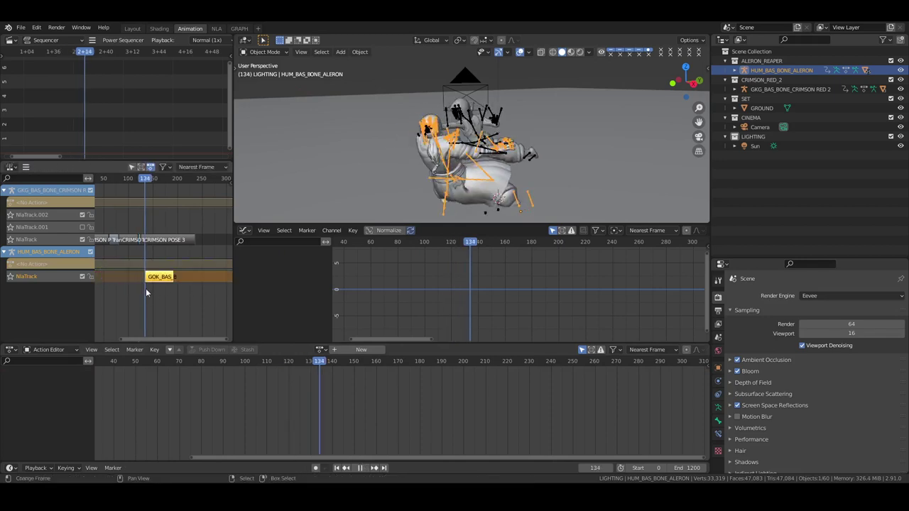
key(Escape)
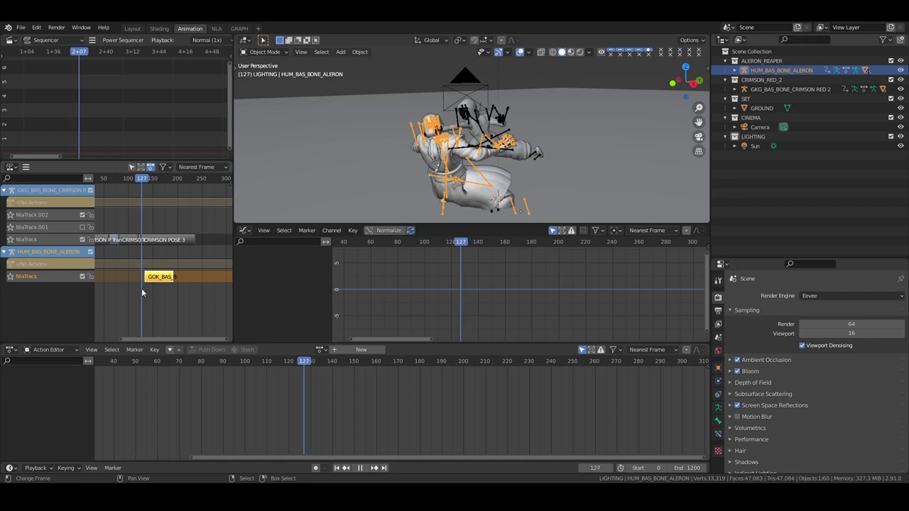
key(Left)
key(Left)
key(Left)
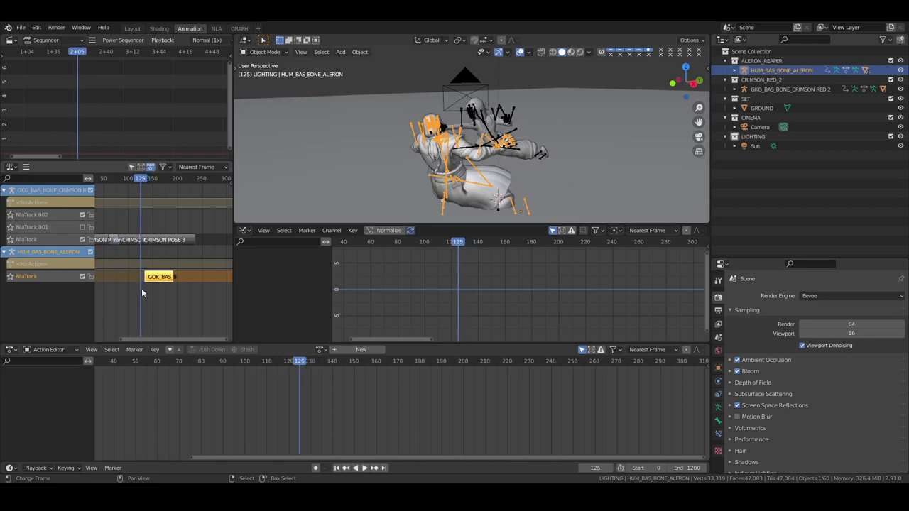
key(Right)
key(Left)
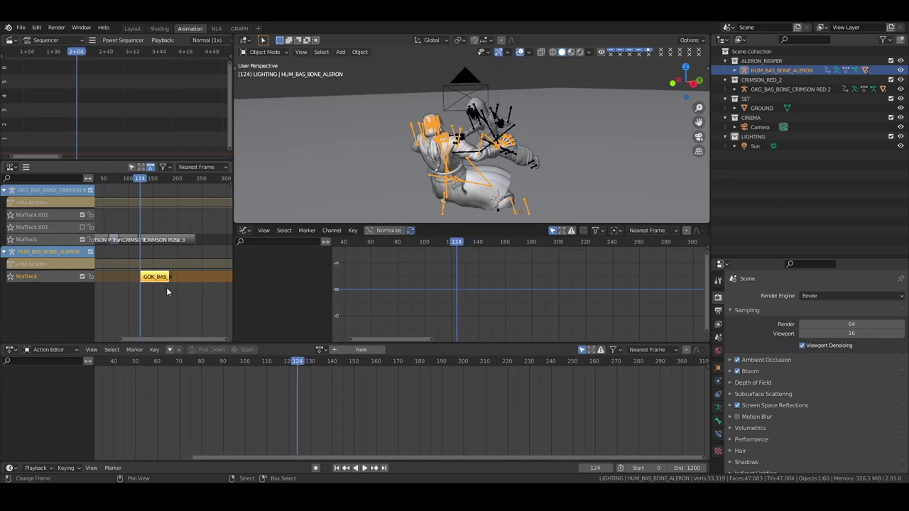
click(140, 301)
Step: Play both characters' animation and orbit the view around them
key(space)
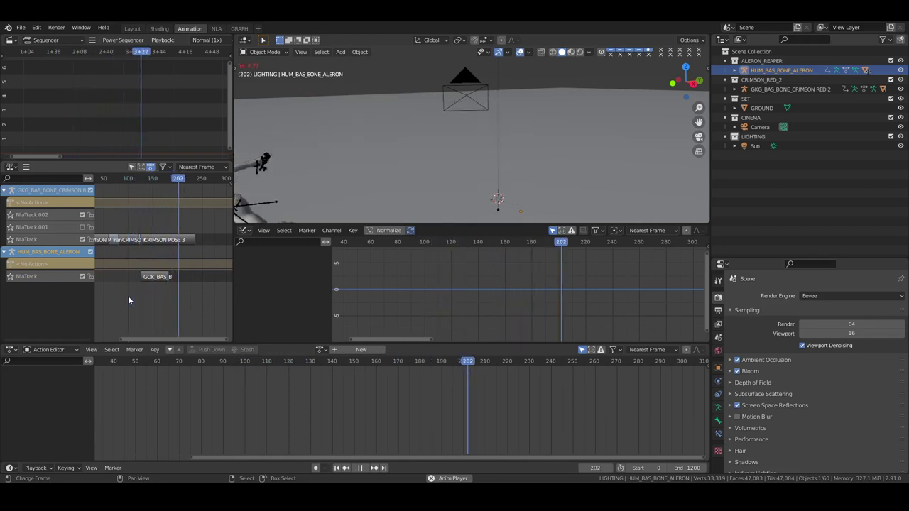
key(space)
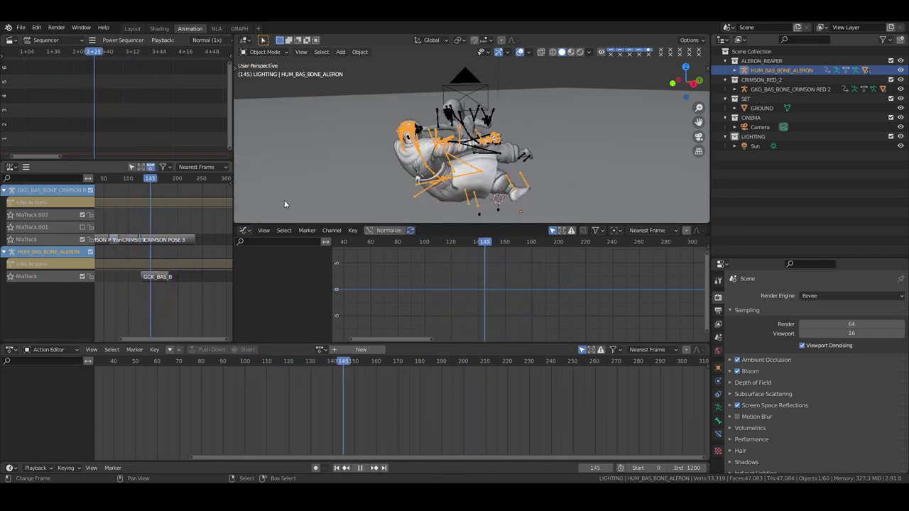
middle_drag(284, 200, 472, 127)
scroll(325, 153, up, 5)
scroll(326, 153, down, 5)
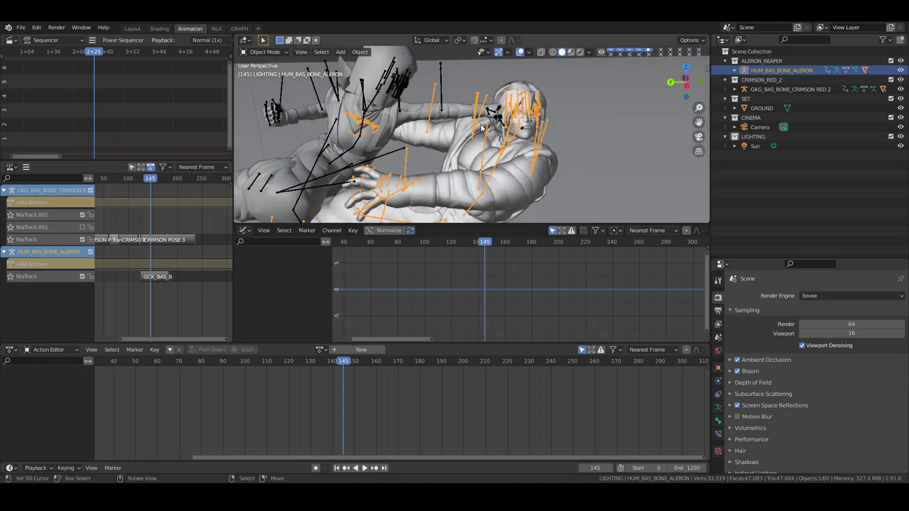
key(space)
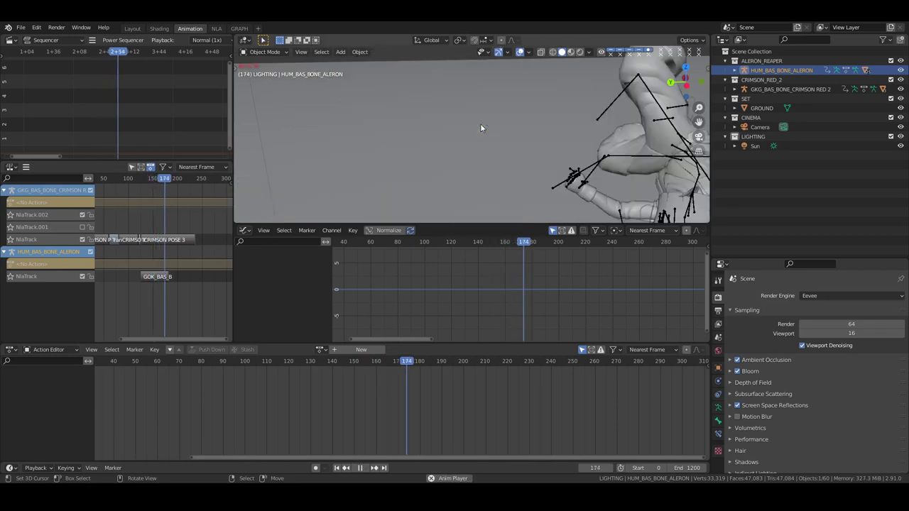
scroll(480, 123, down, 5)
scroll(572, 136, up, 3)
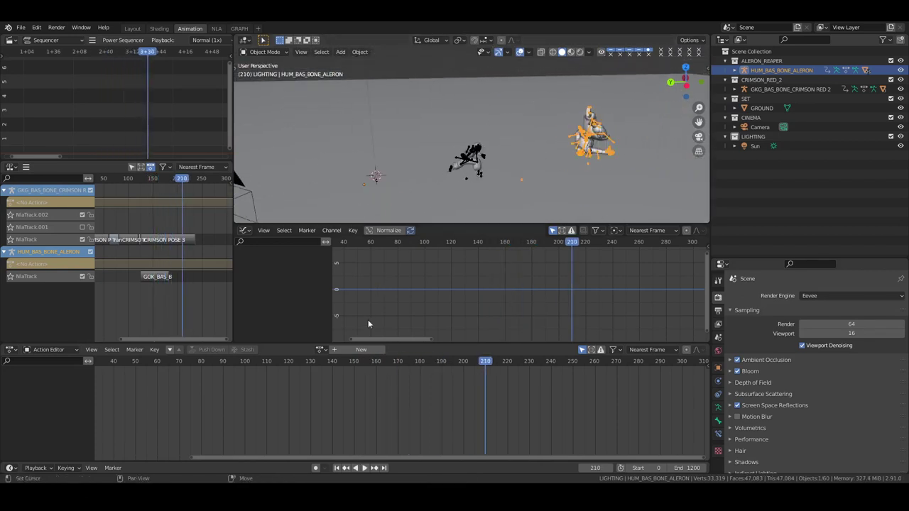
Step: Return to frame 0, toggle NlaTrack.001's mute state, and save as CRIMSON_TUTORIAL_BLENDING ANIMATIONS.2.blend
click(337, 468)
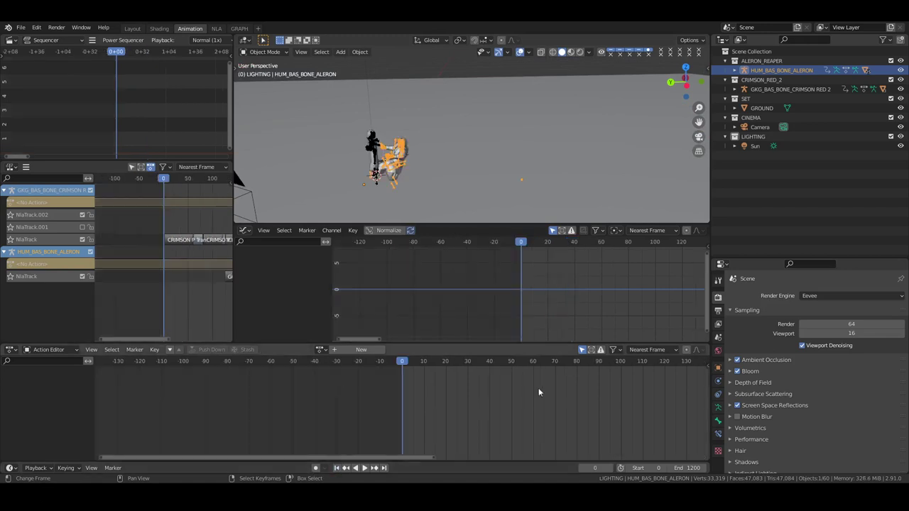
middle_drag(433, 169, 460, 171)
ctrl+scroll(181, 207, right, 5)
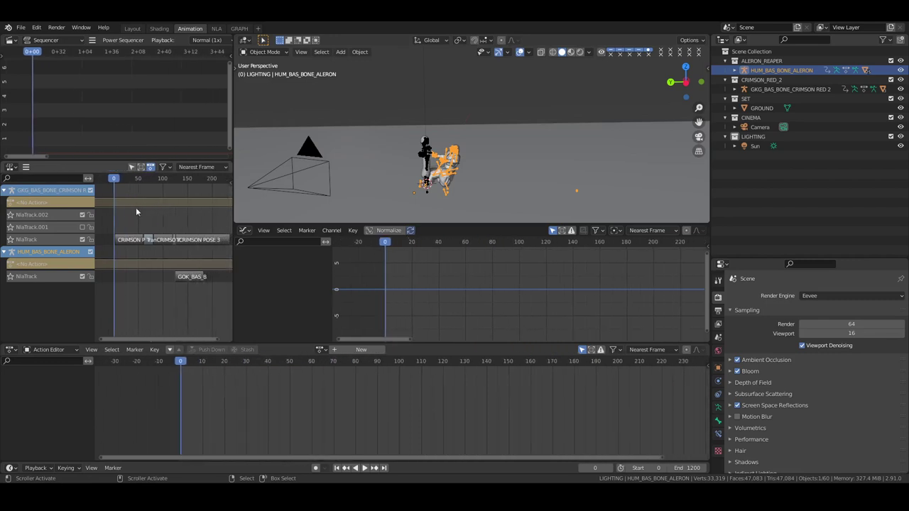
click(82, 227)
ctrl+scroll(192, 248, left, 2)
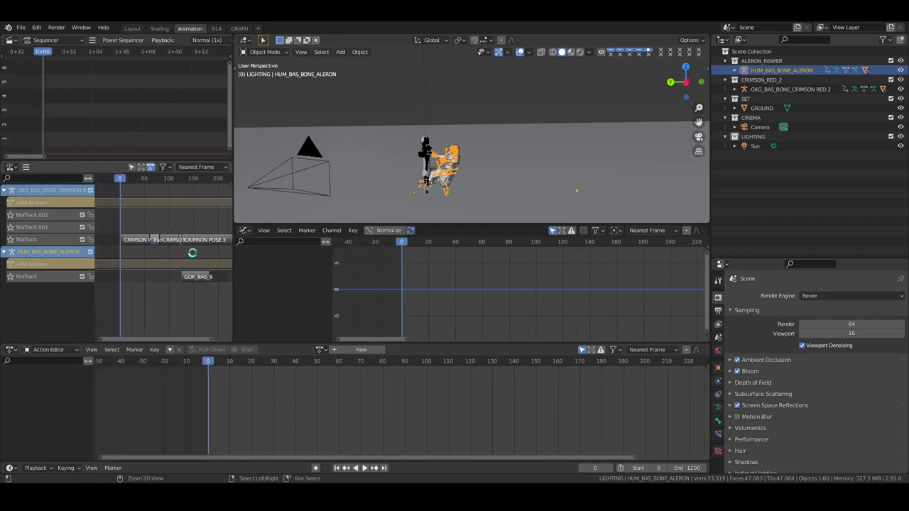
key(ctrl+s)
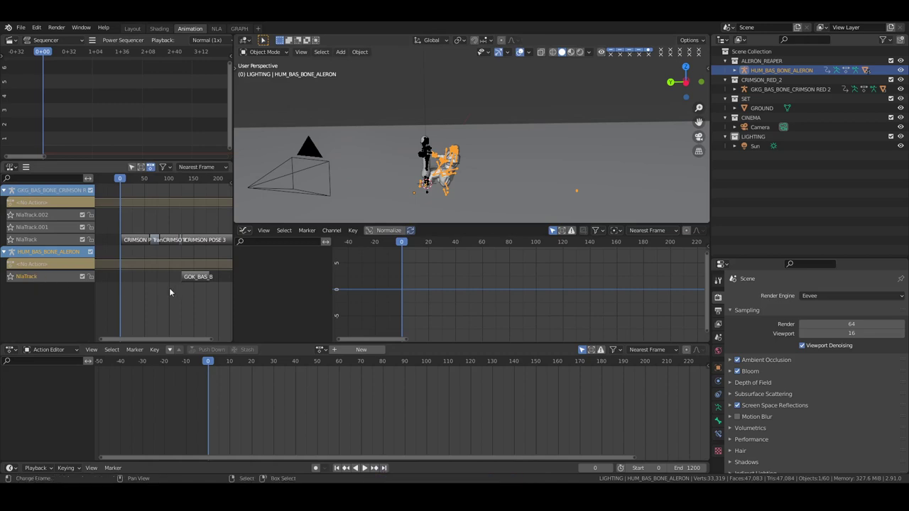
Step: Assign the stand SS3 action, push it onto NlaTrack.001 and enter tweak mode on the strip
click(320, 349)
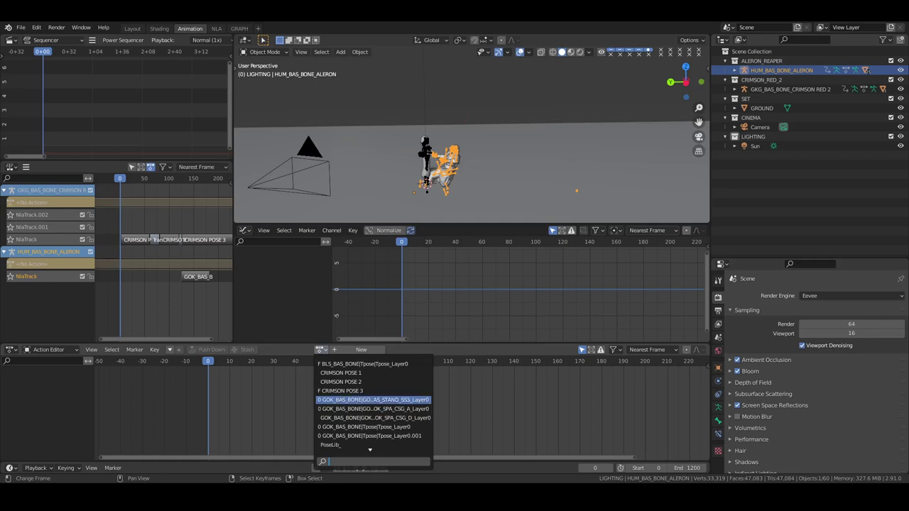
click(358, 401)
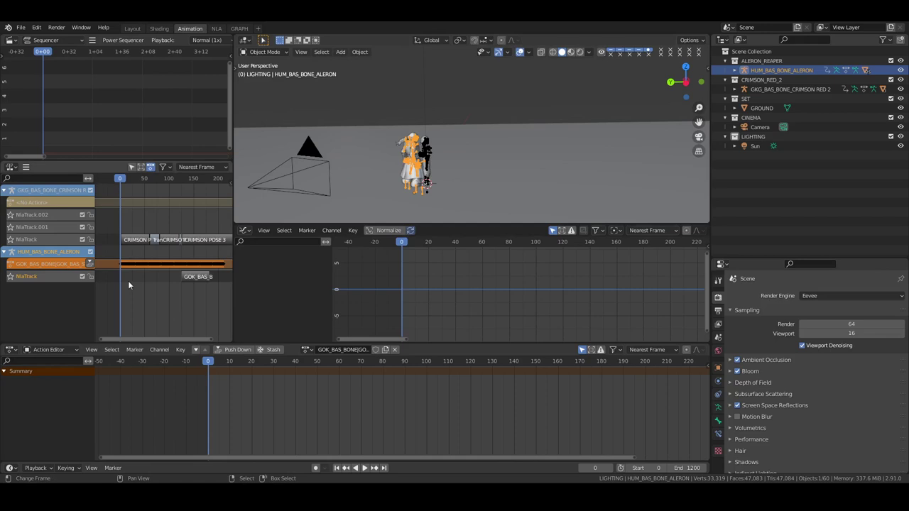
click(89, 263)
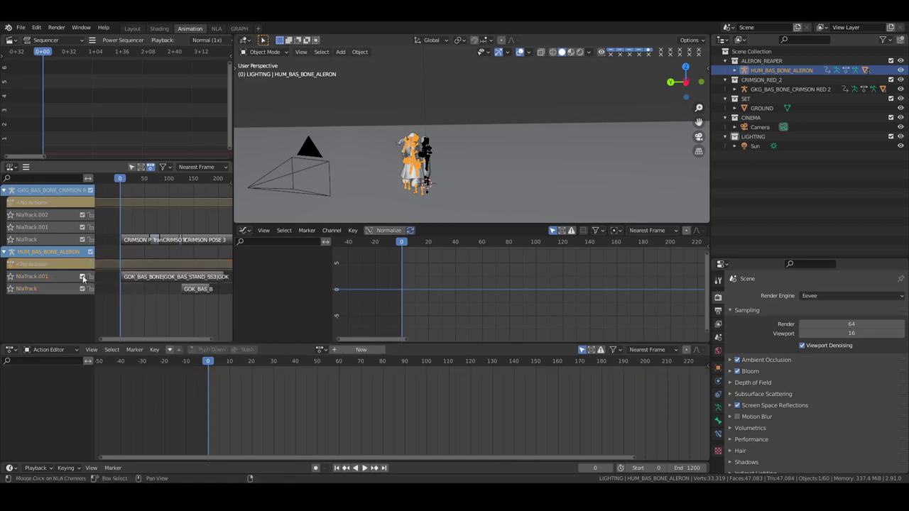
click(142, 280)
key(Tab)
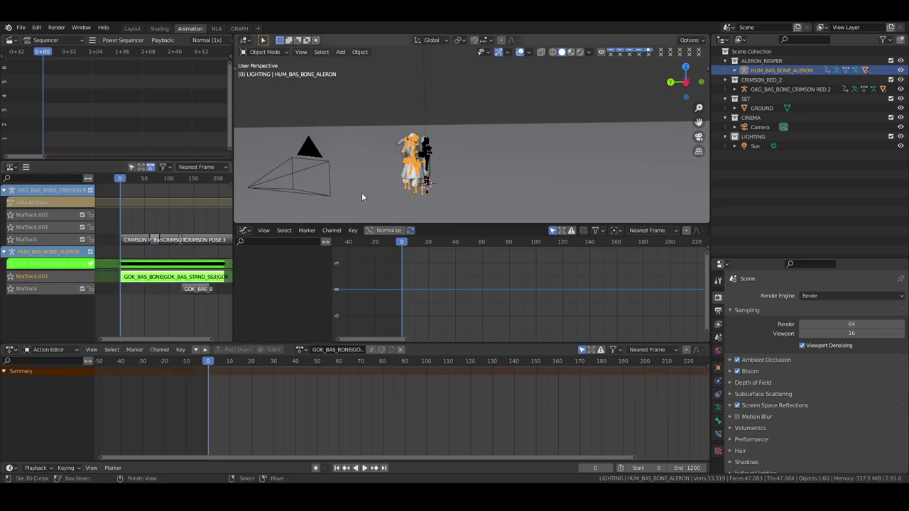
Step: Put the Aleron rig in Pose Mode, select its b_C_Base bone and frame the character
key(ctrl+Tab)
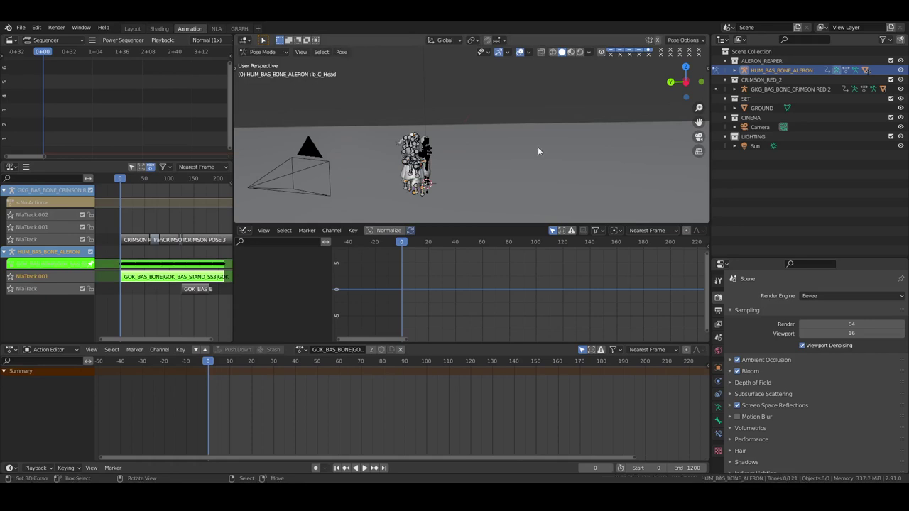
click(734, 70)
click(744, 99)
click(754, 108)
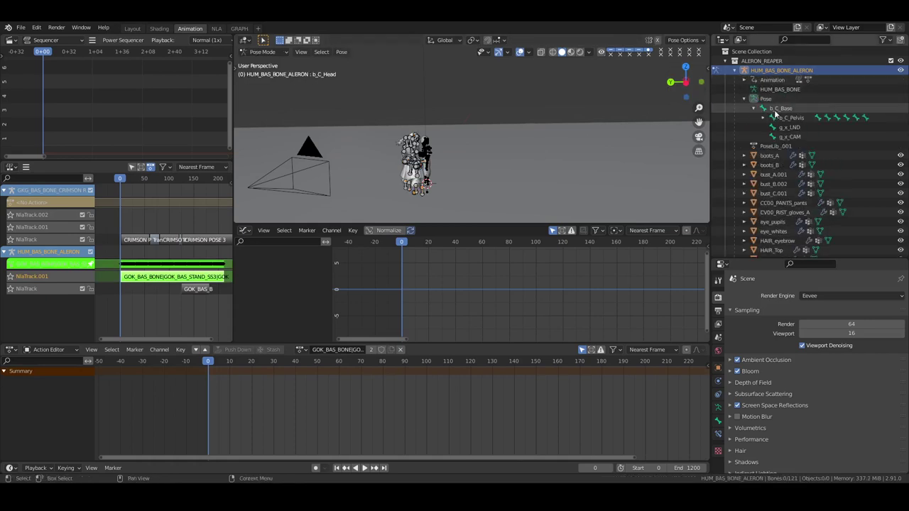
click(780, 108)
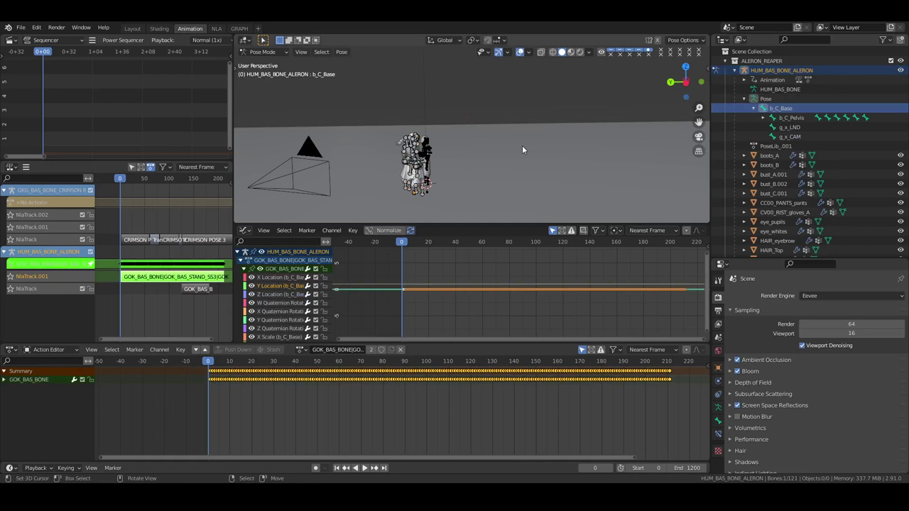
key(a)
key(KP_Decimal)
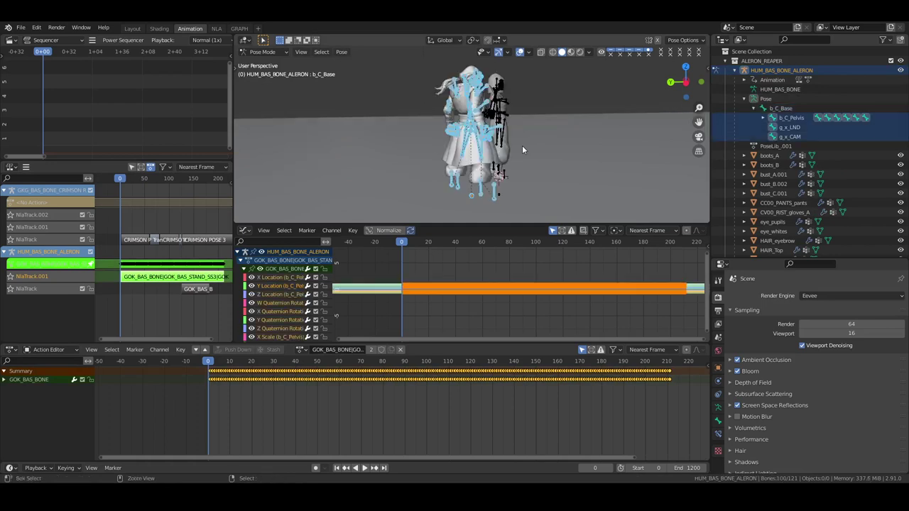
key(alt+a)
mouse_move(522, 145)
middle_down()
mouse_move(559, 131)
mouse_move(534, 151)
middle_up()
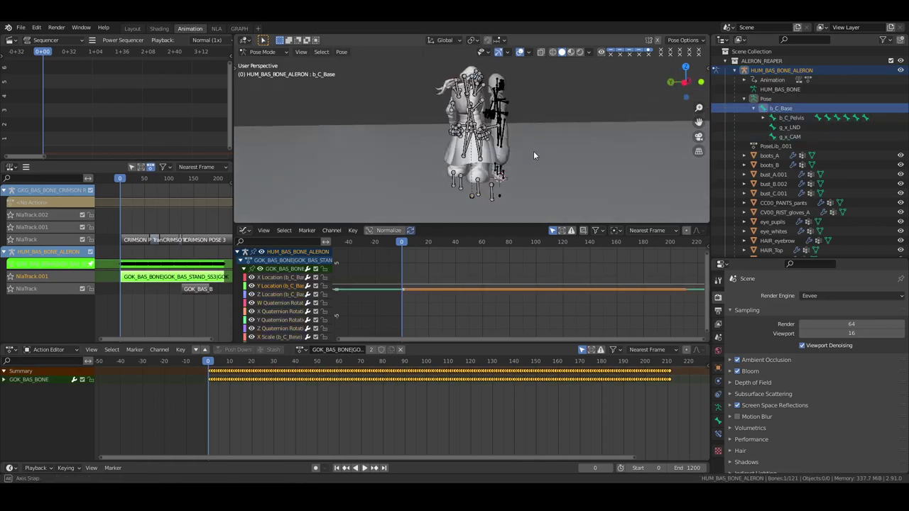
Step: In the GRAPH workspace, put the rig in Pose Mode and expand its b_C_Base bone in the outliner
click(240, 29)
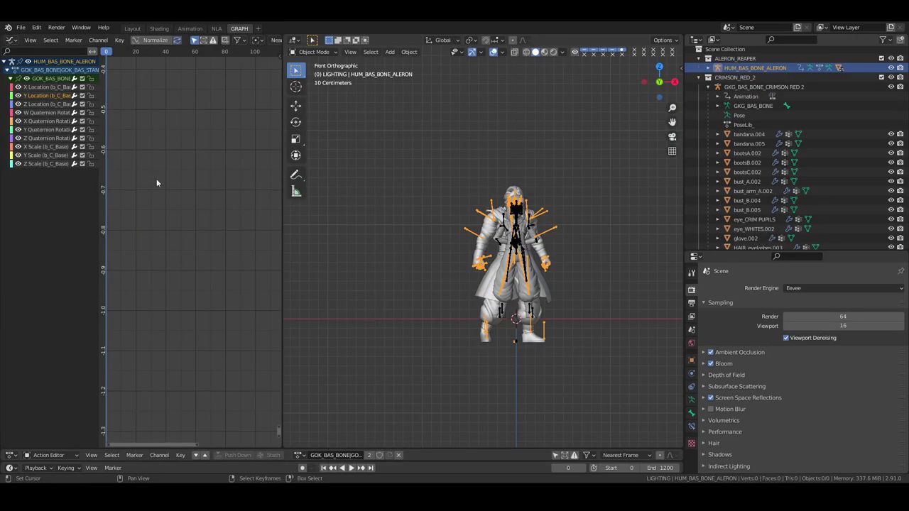
key(ctrl+Tab)
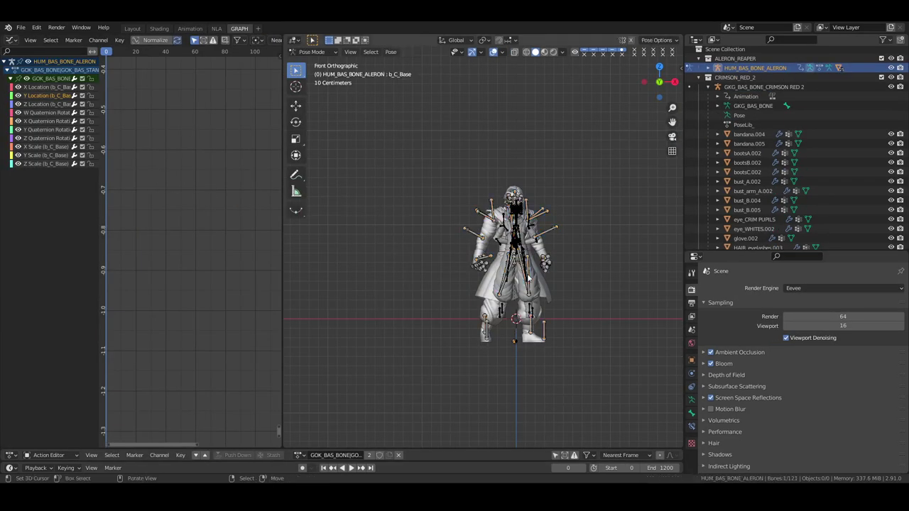
click(708, 77)
click(708, 70)
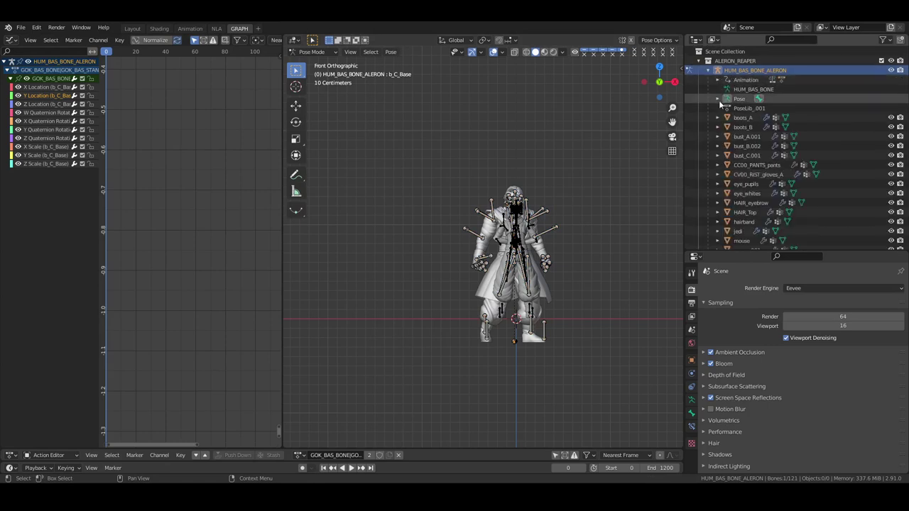
click(717, 99)
click(728, 108)
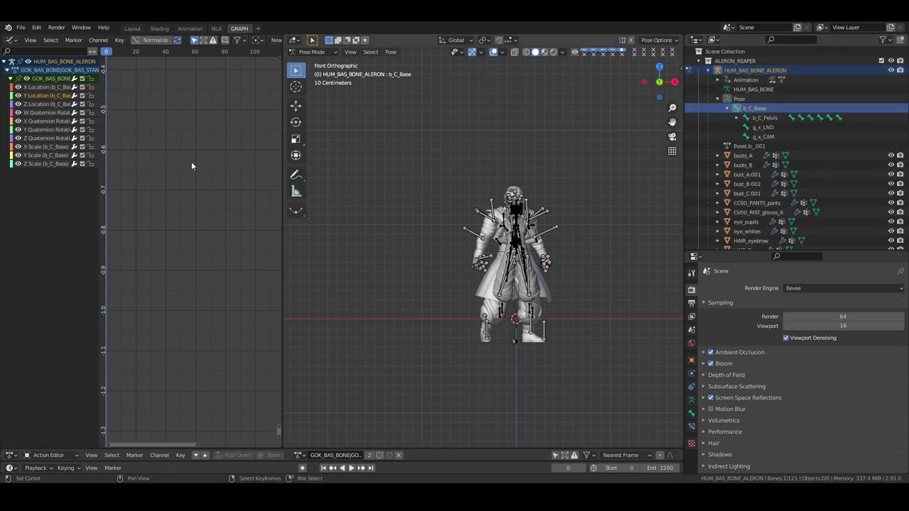
Step: Raise the b_C_Base Y Location keys to about 0.23
key(Home)
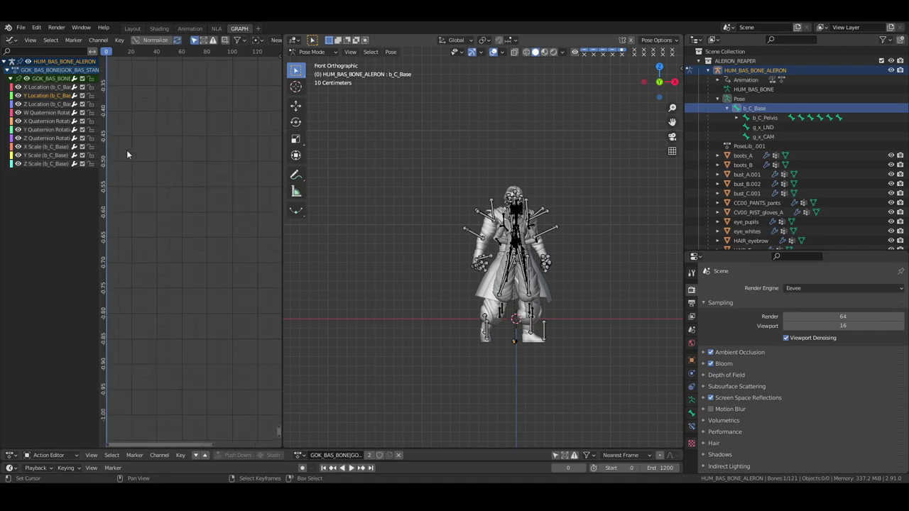
key(g)
key(y)
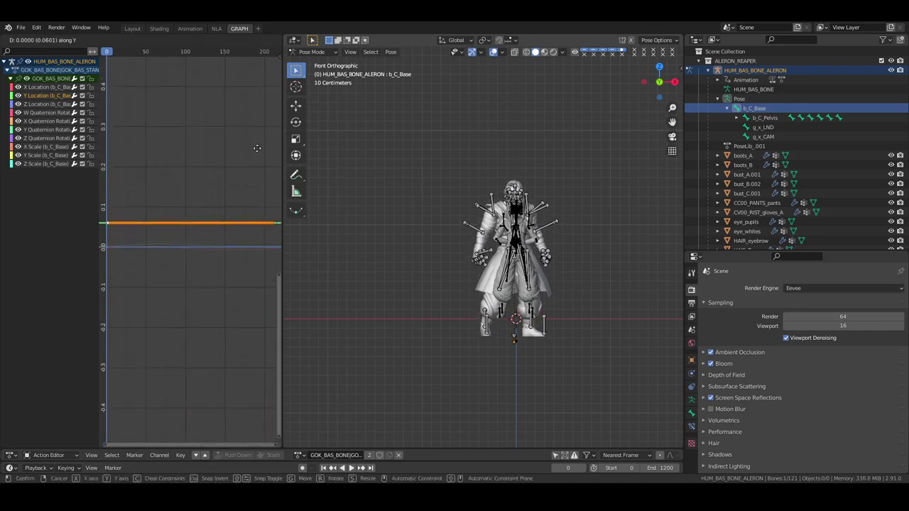
right_click(258, 87)
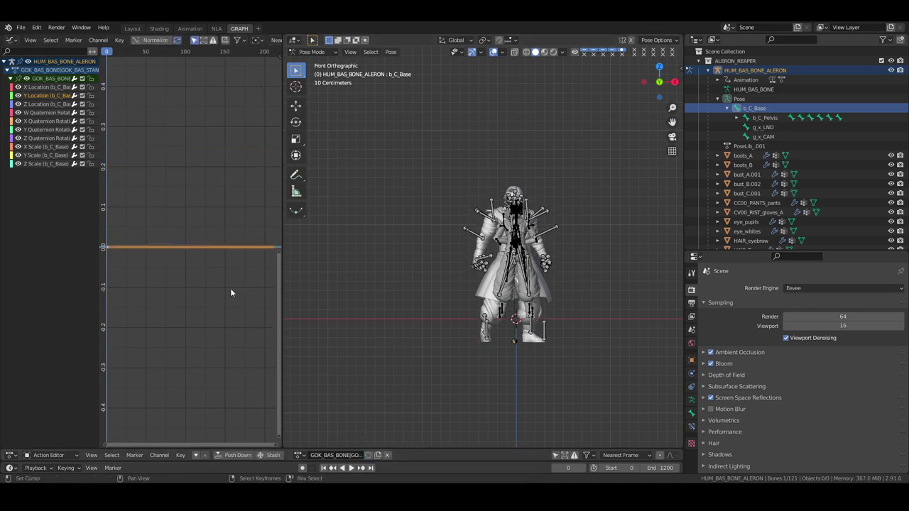
key(g)
key(y)
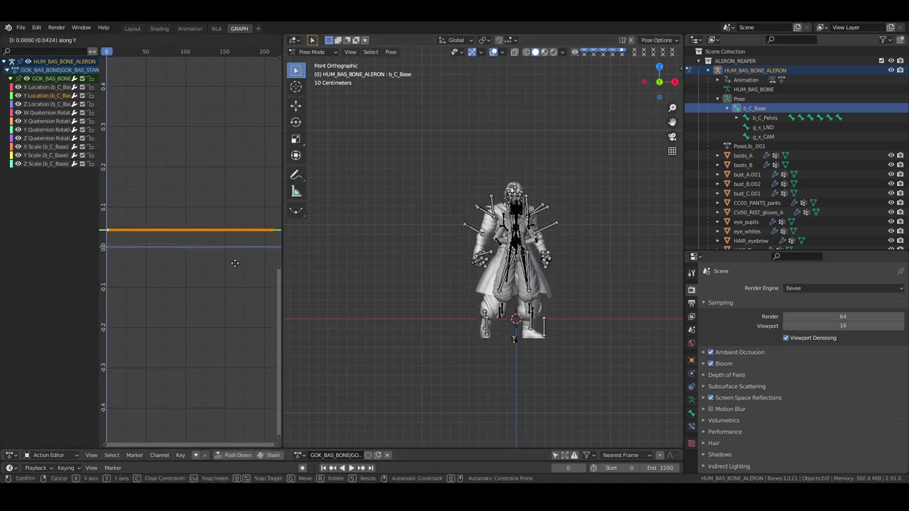
click(228, 202)
Step: Preview the change from frame 0, then return to the NLA workspace
key(space)
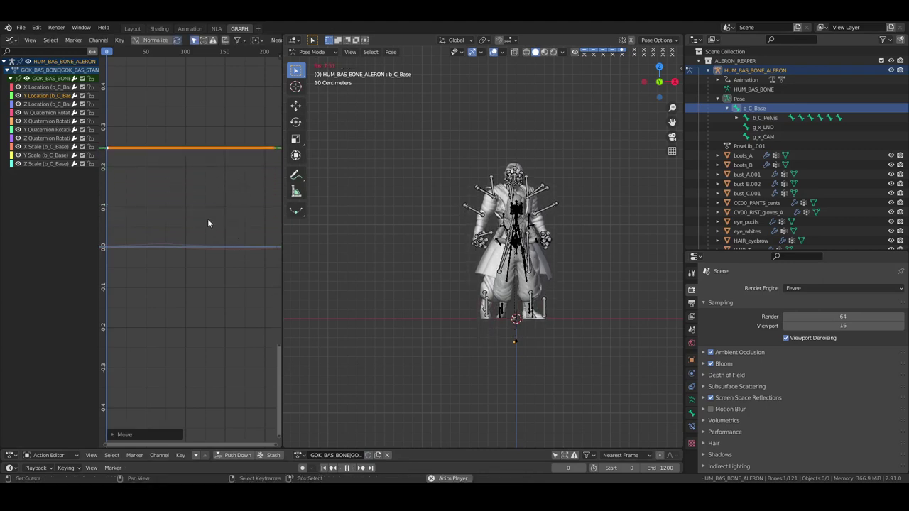
key(space)
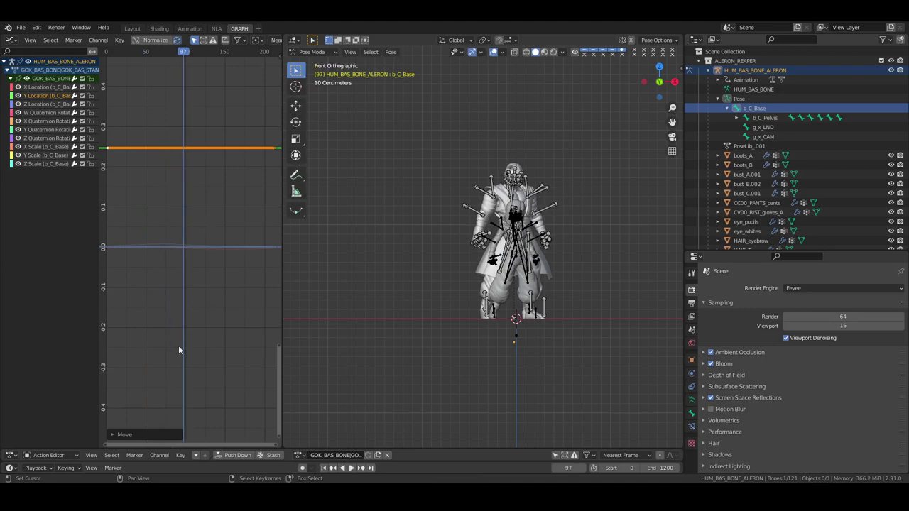
click(324, 468)
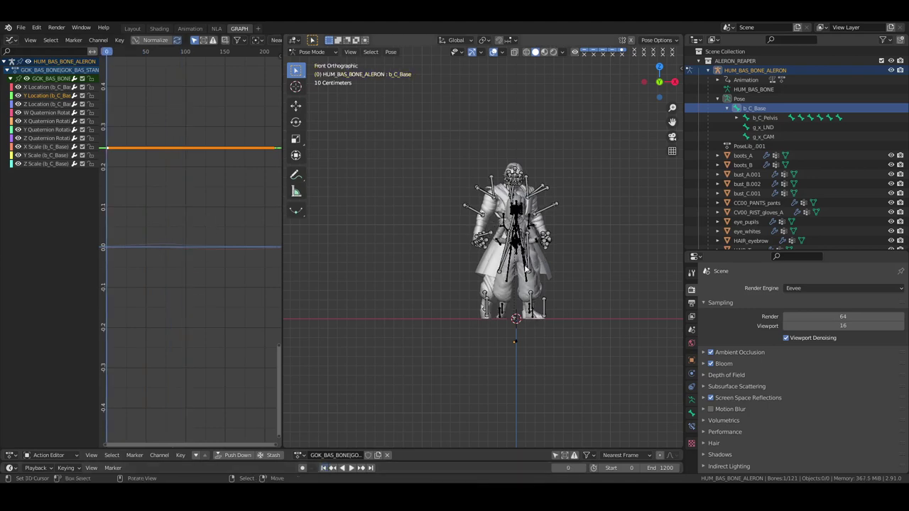
key(space)
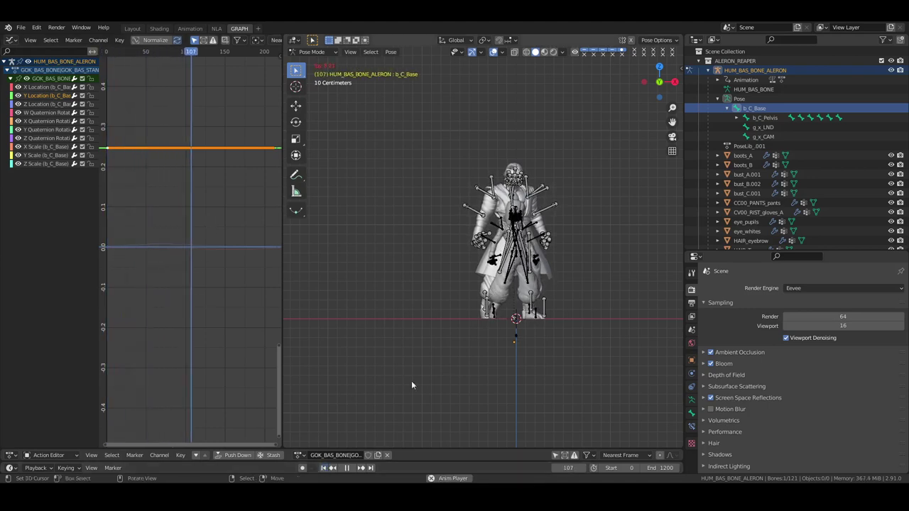
key(Escape)
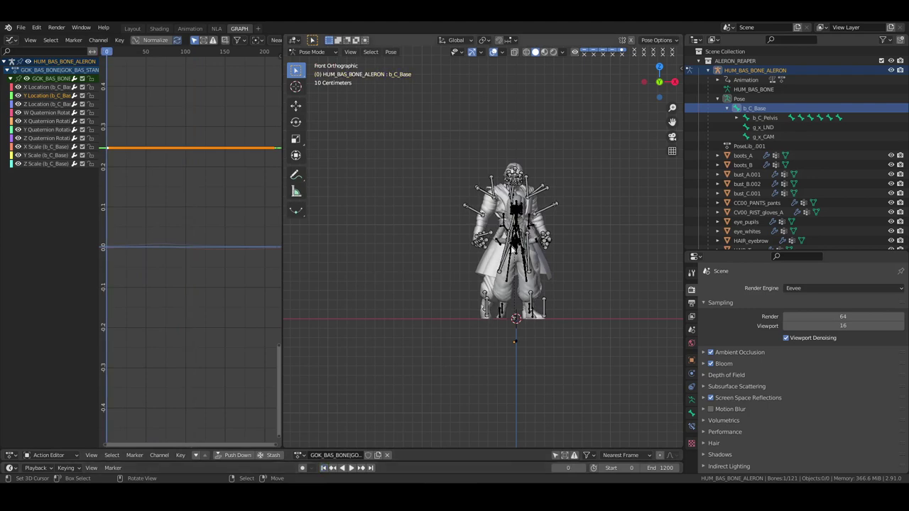
click(218, 29)
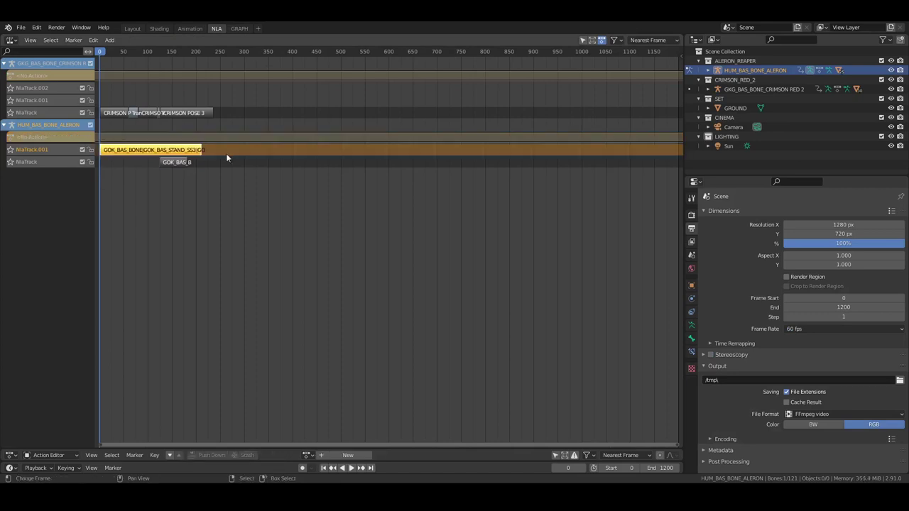
Step: Exit tweak mode, check the front view and Pose Mode, then select the GOK_BAS_STAND strip in the NLA
key(Tab)
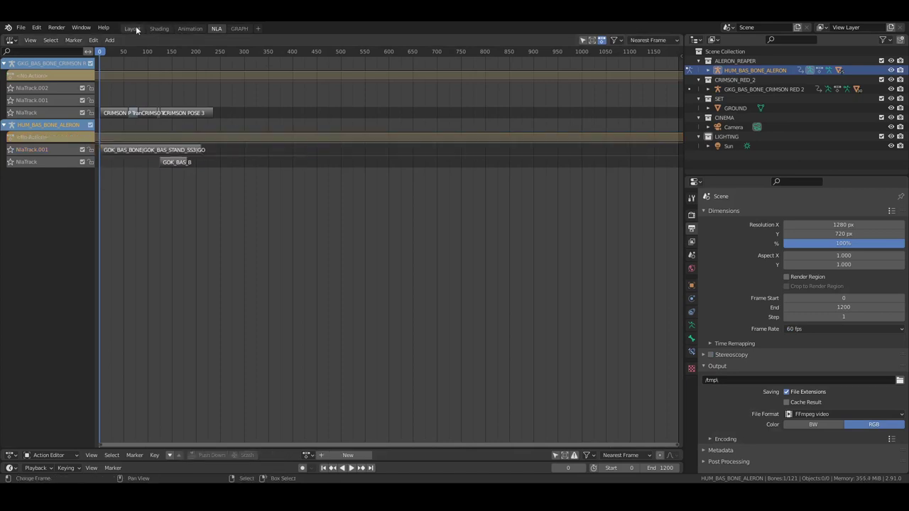
click(191, 29)
key(KP_1)
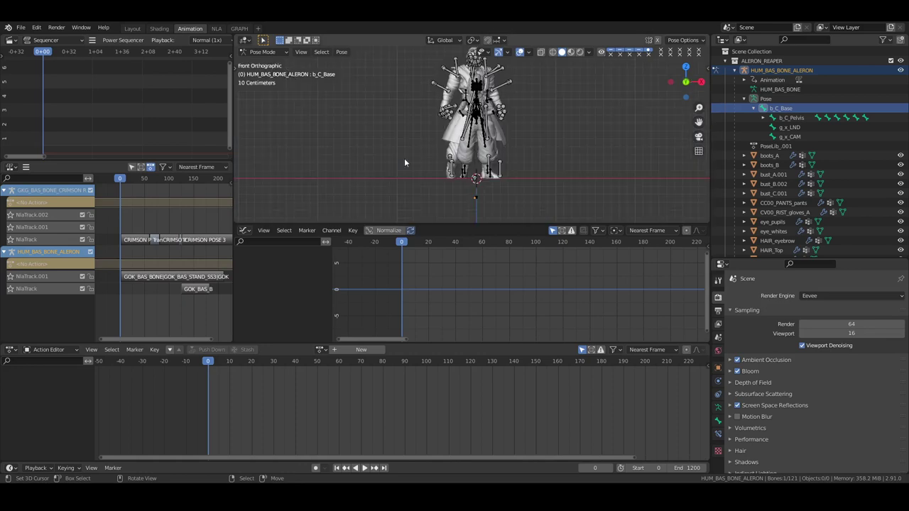
scroll(438, 137, down, 2)
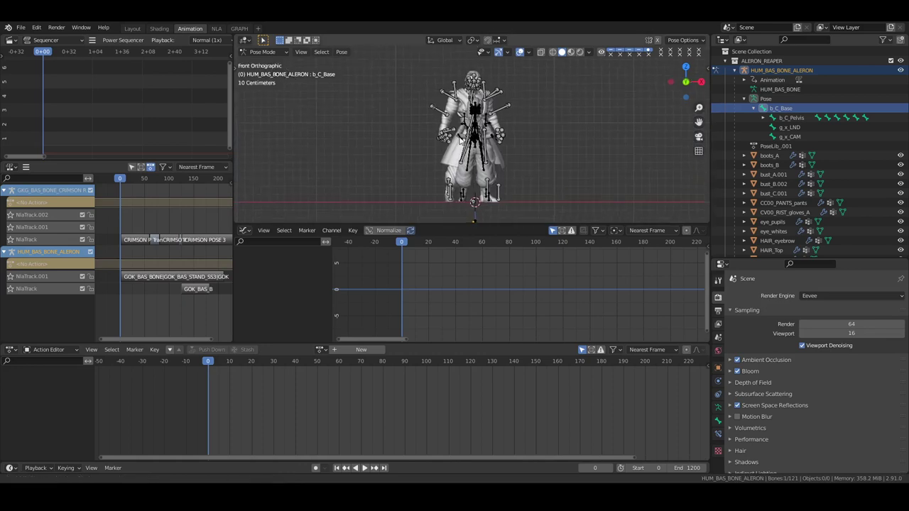
click(239, 28)
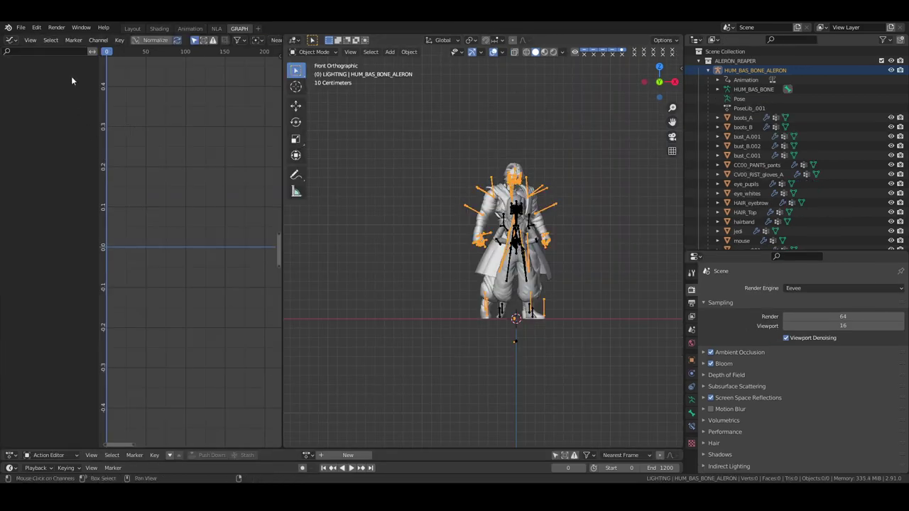
key(ctrl+Tab)
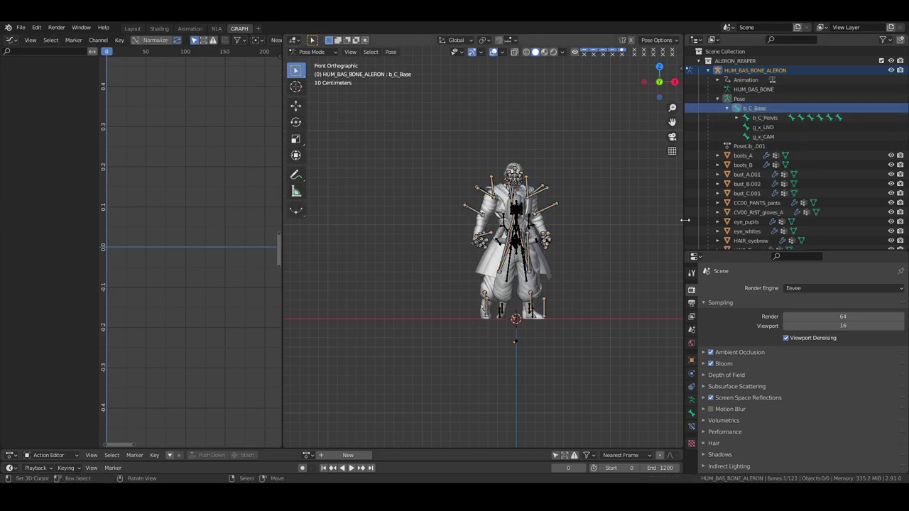
click(216, 28)
click(124, 150)
Step: Re-enter tweak mode and select the Y Quaternion Rotation channel in the Graph Editor, testing a move
key(Tab)
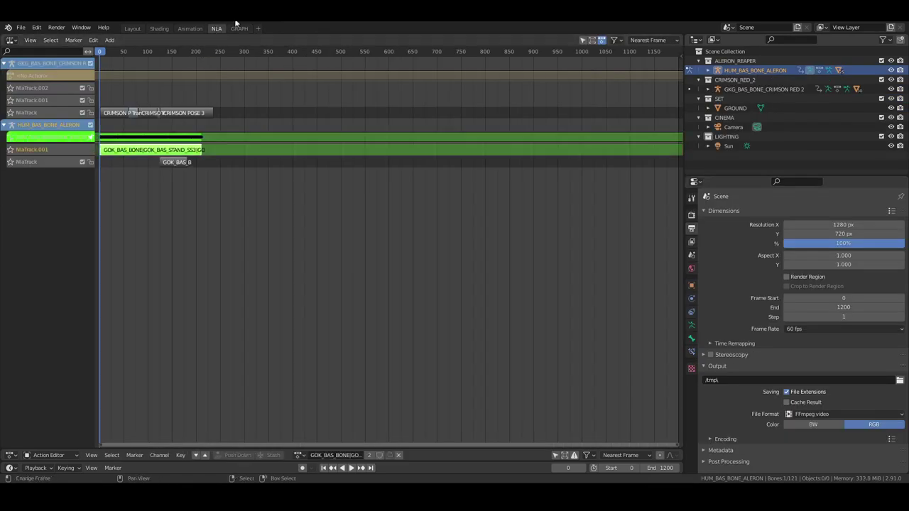
click(241, 29)
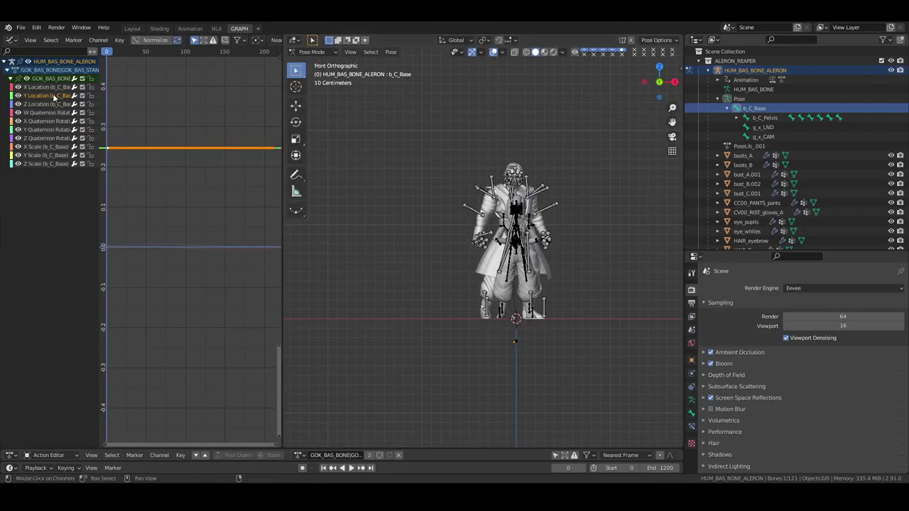
click(44, 130)
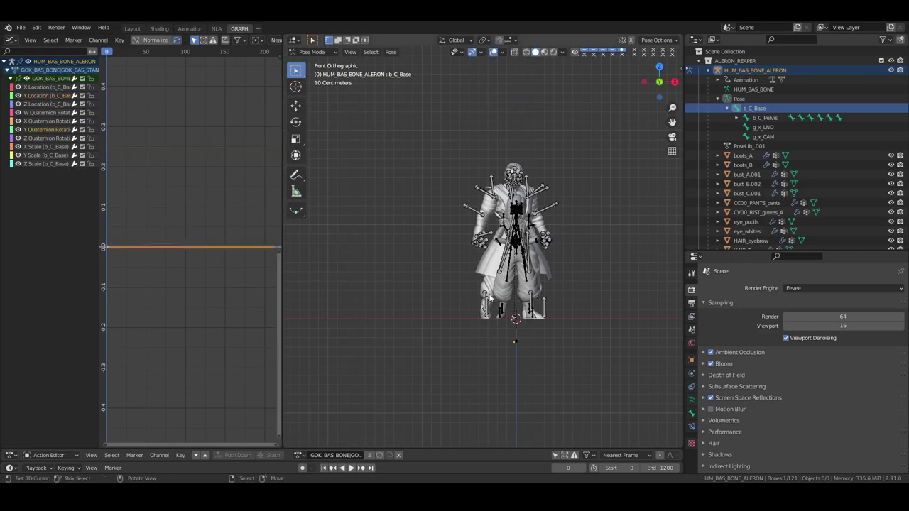
key(g)
key(y)
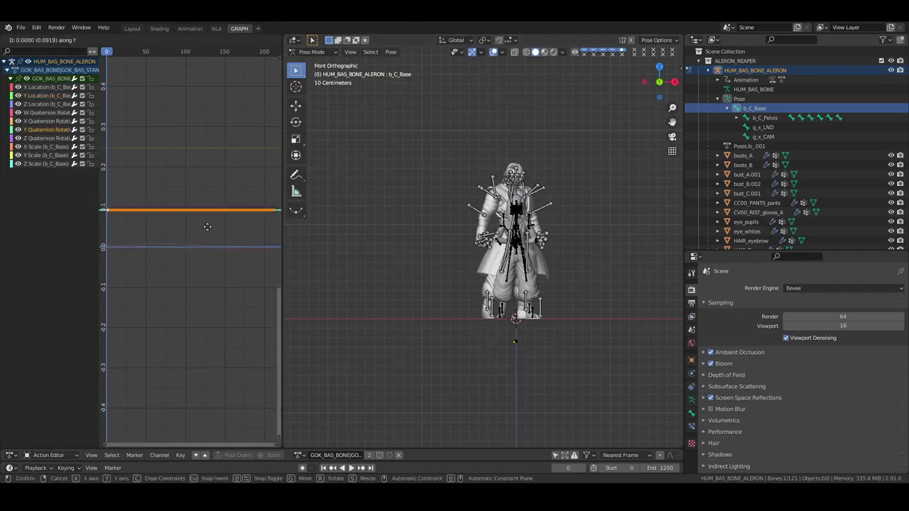
key(Escape)
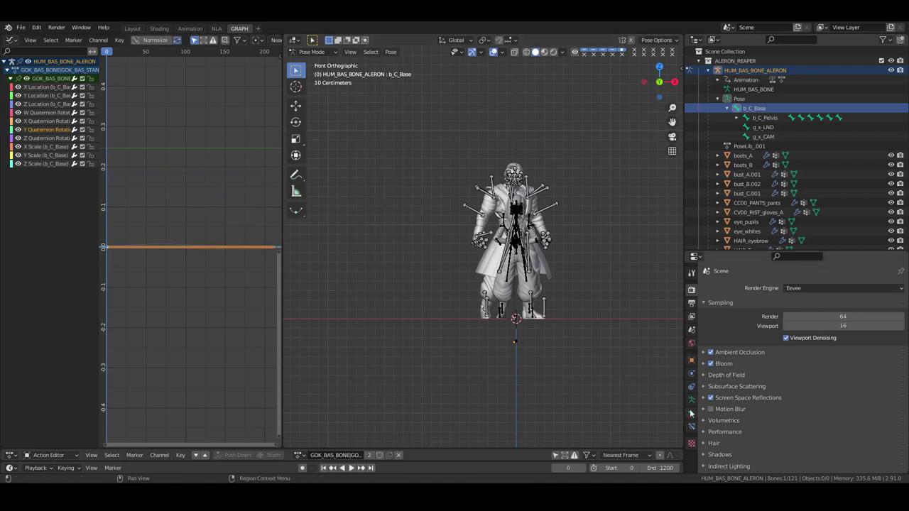
Step: Show the bone's transform properties, view the rig from the right, and select the Z Location channel
click(691, 411)
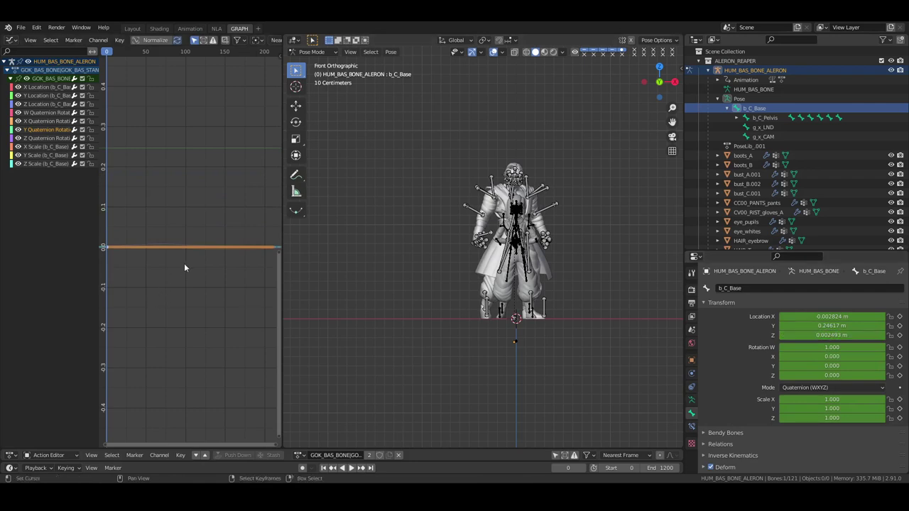
scroll(491, 176, down, 2)
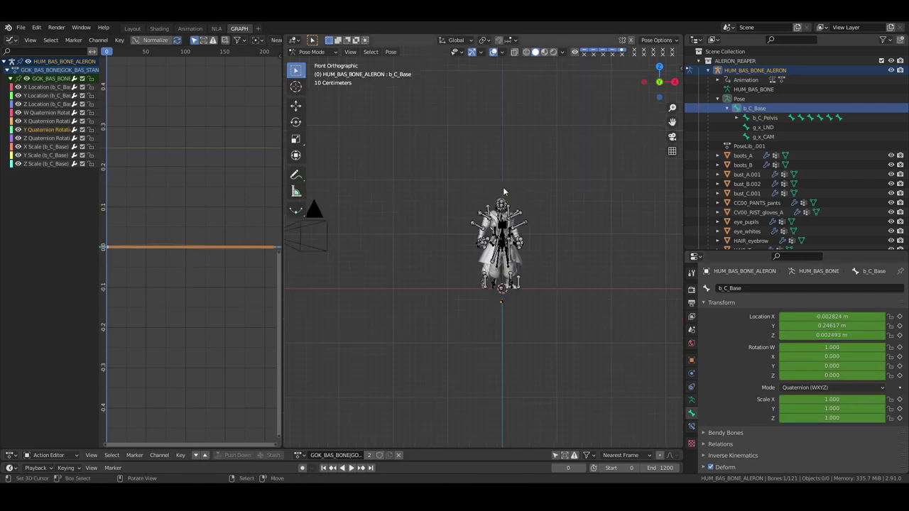
middle_drag(492, 177, 465, 247)
key(KP_3)
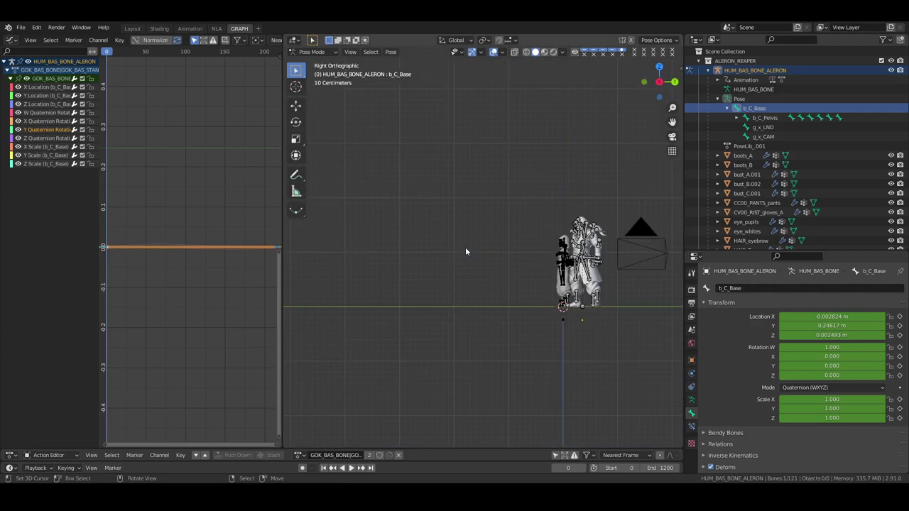
click(38, 105)
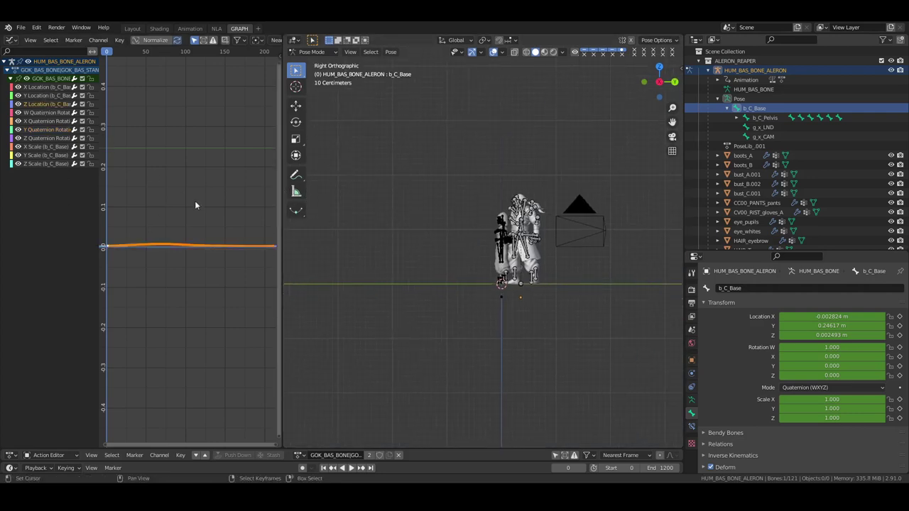
Step: Lower the b_C_Base Z Location key so Location Z reads -1.2074 m
key(Home)
key(g)
key(y)
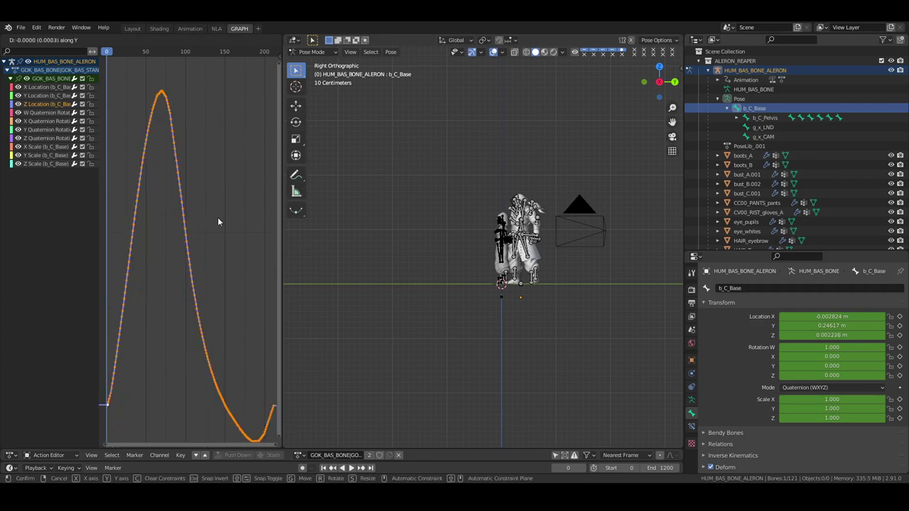
key(Escape)
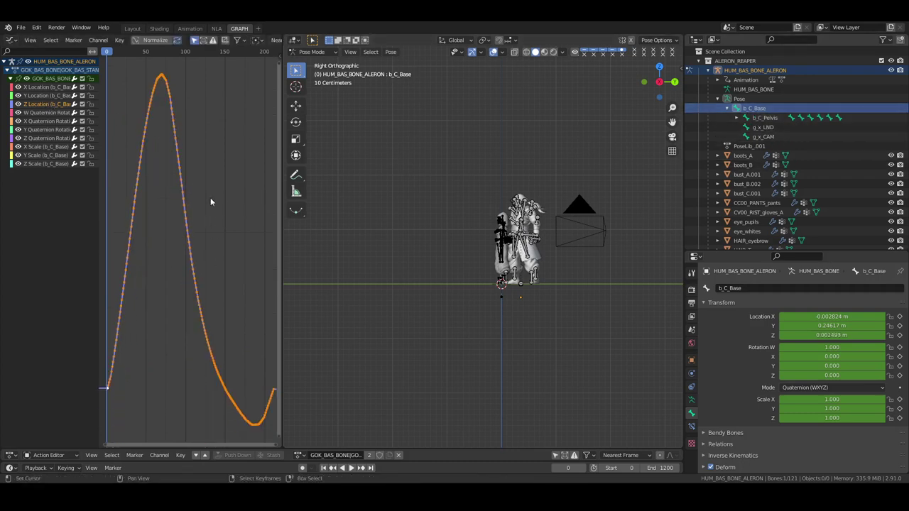
key(g)
key(y)
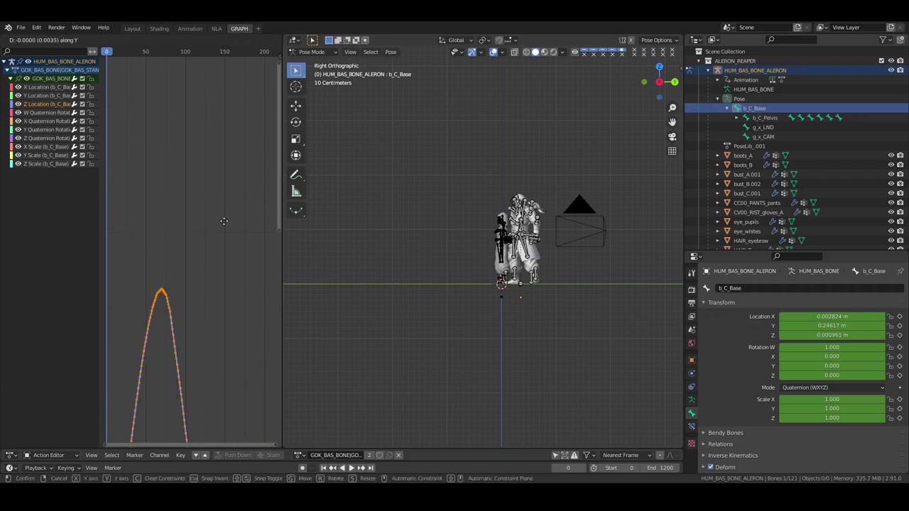
key(Escape)
scroll(187, 291, down, 6)
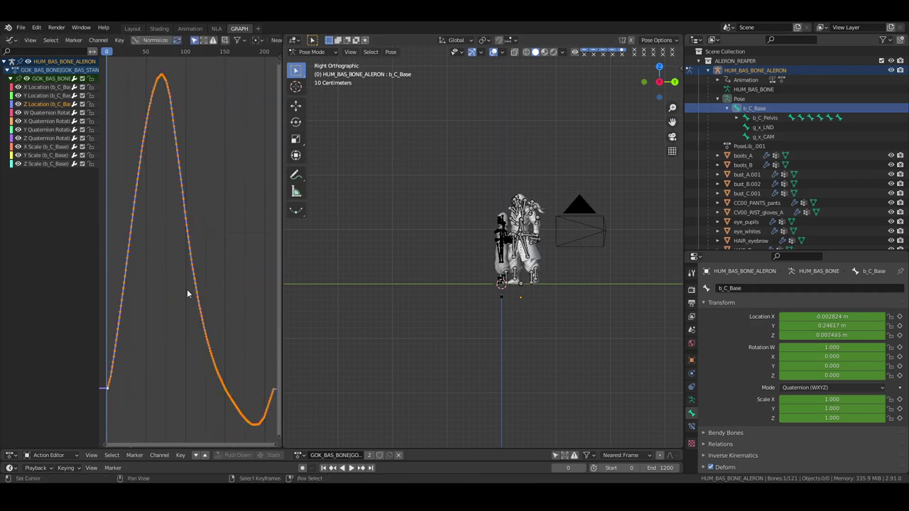
scroll(187, 285, down, 10)
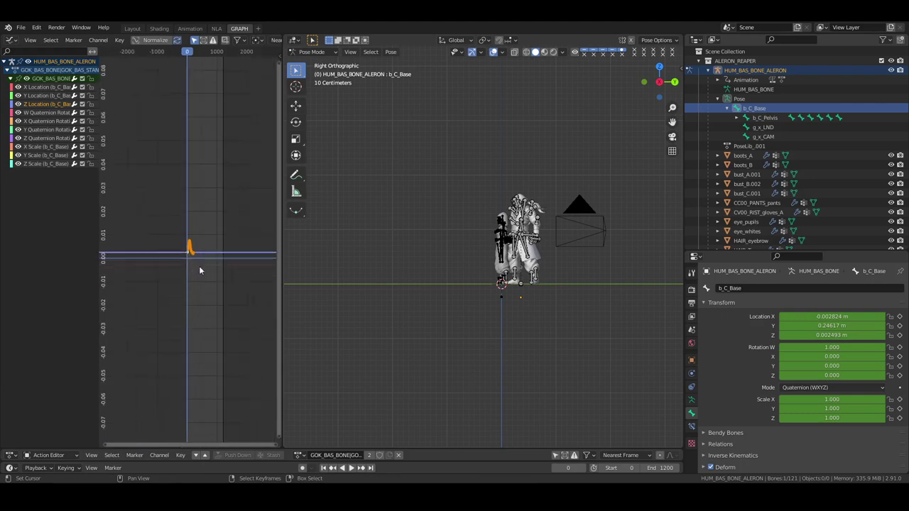
key(g)
key(y)
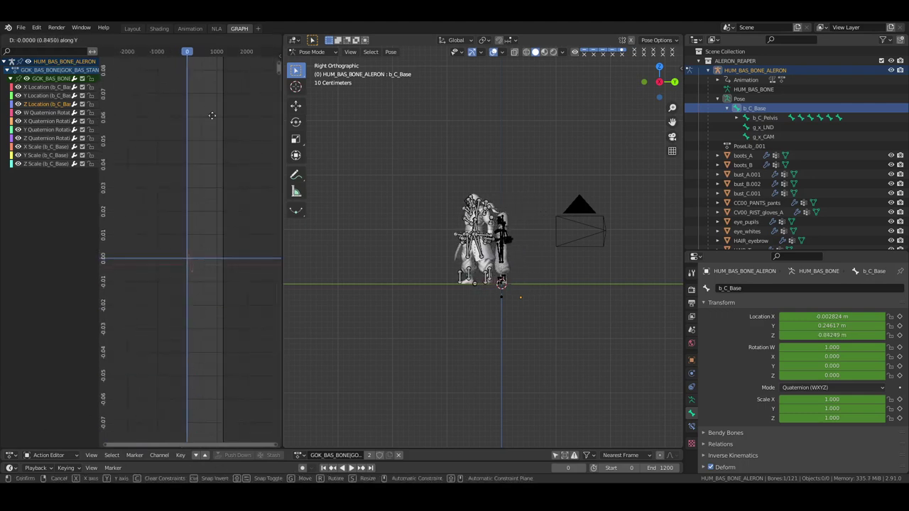
click(196, 289)
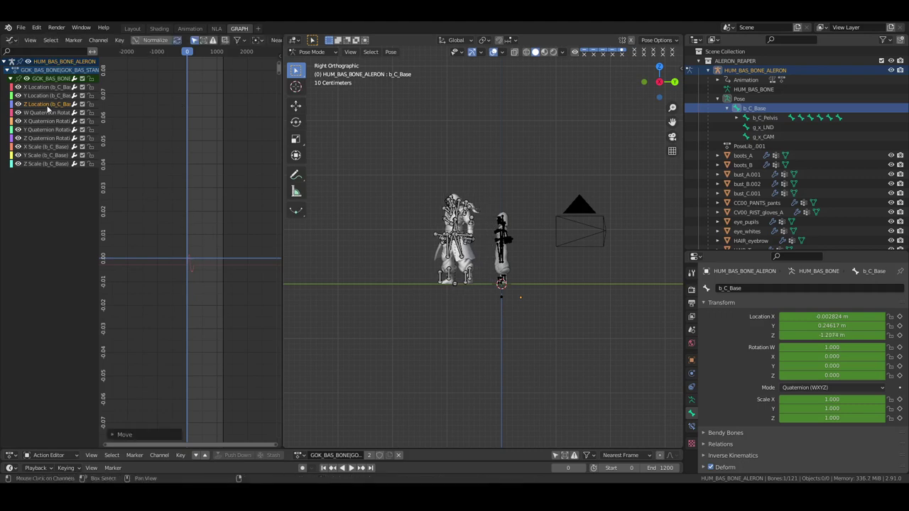
Step: Raise the b_C_Base Y Quaternion Rotation key until Rotation Y reads 4.852
click(48, 130)
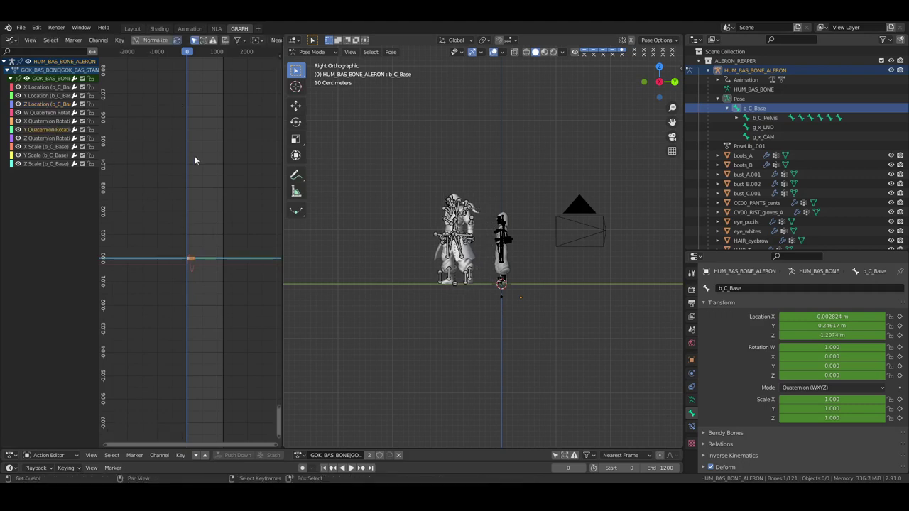
key(Home)
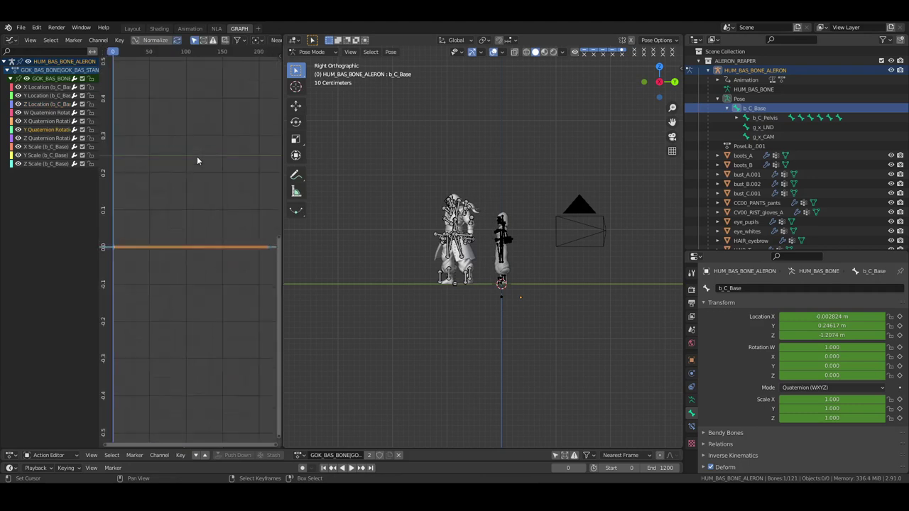
scroll(199, 161, down, 7)
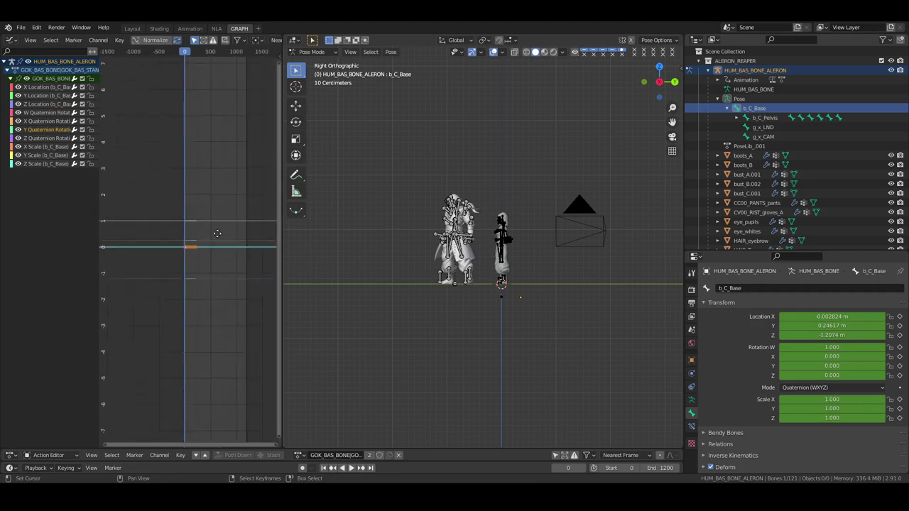
key(g)
key(y)
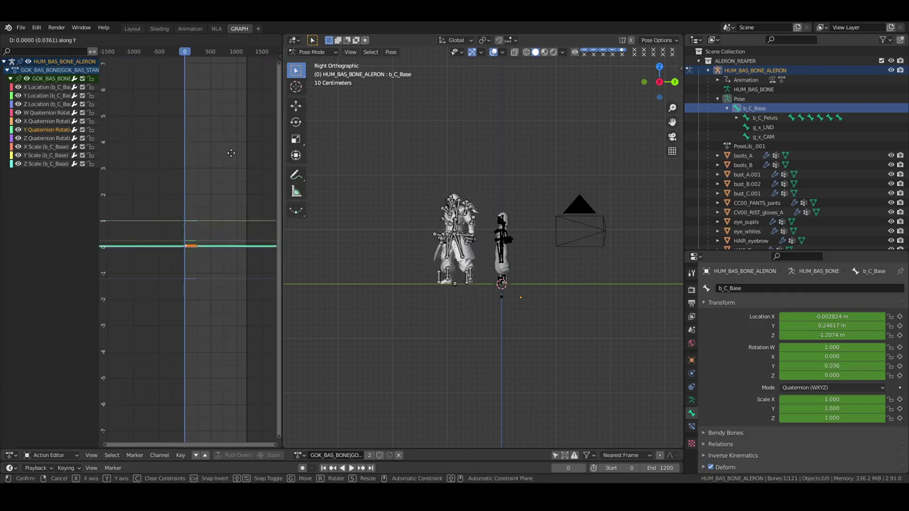
click(239, 443)
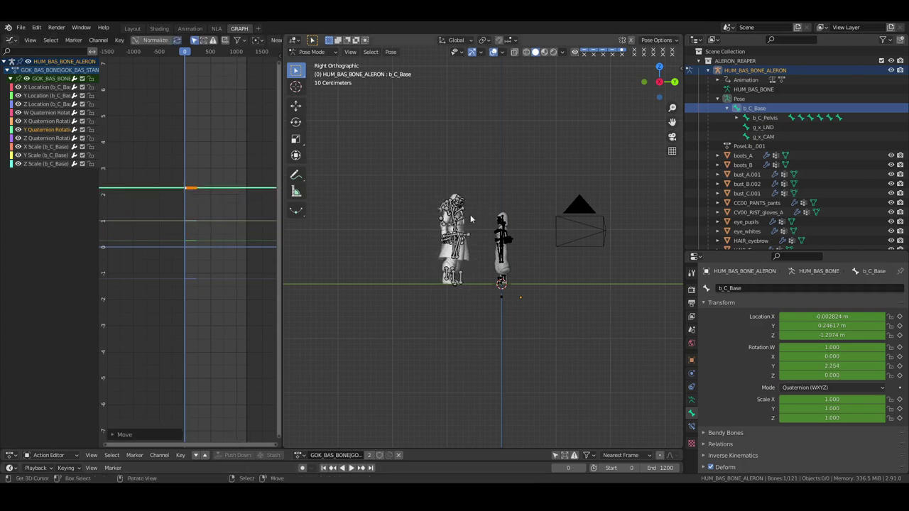
key(KP_7)
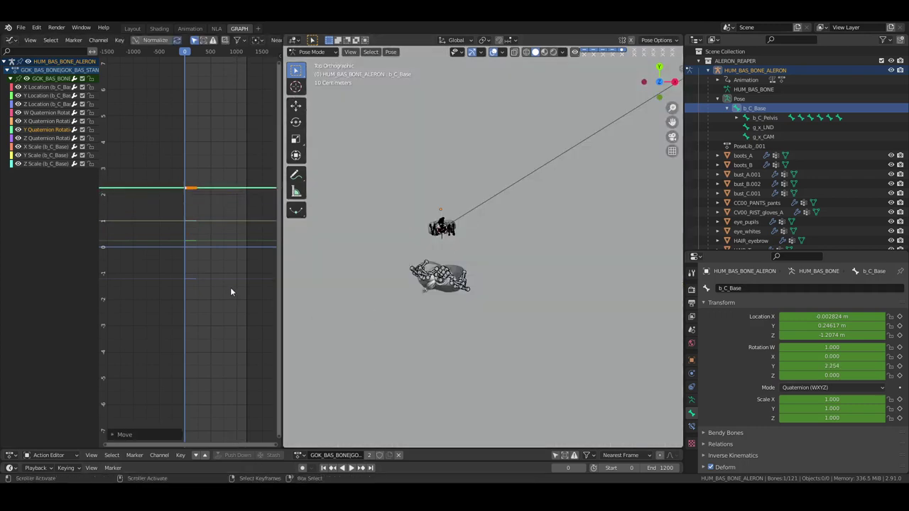
key(g)
key(y)
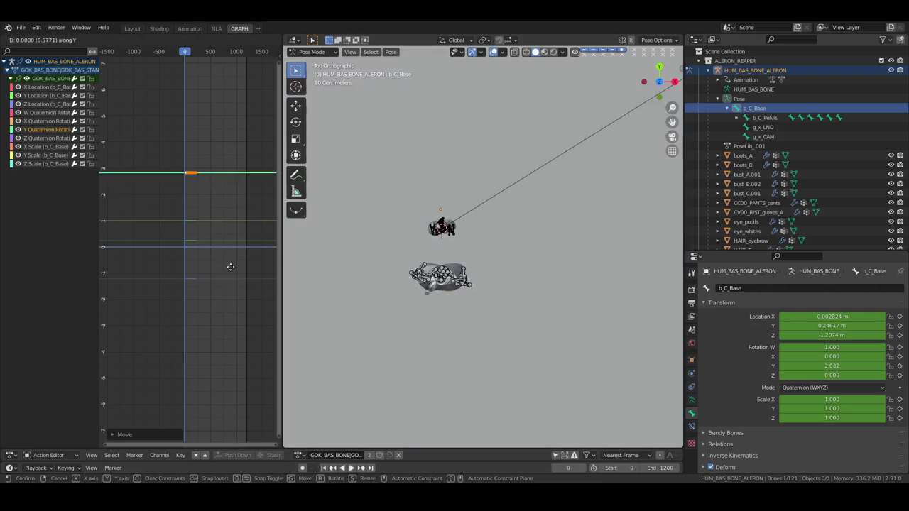
click(230, 219)
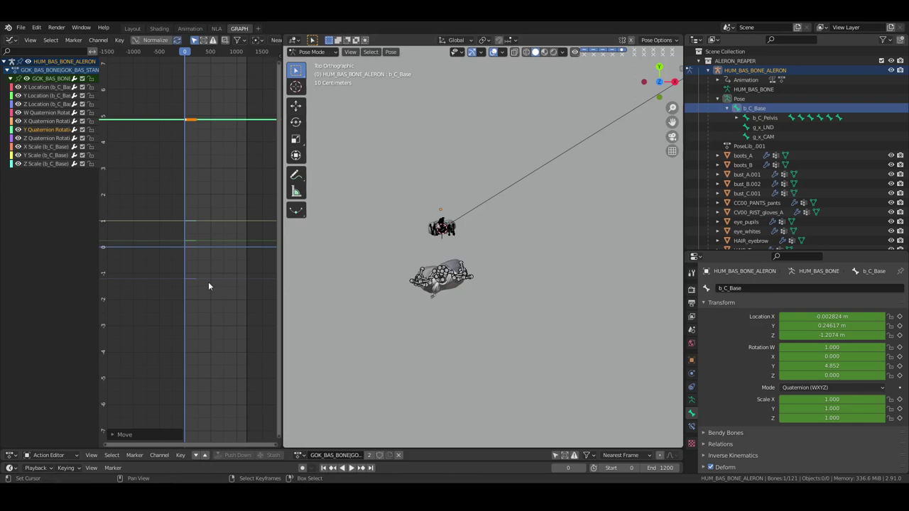
Step: Play the animation to check the turn and return to frame 0
key(space)
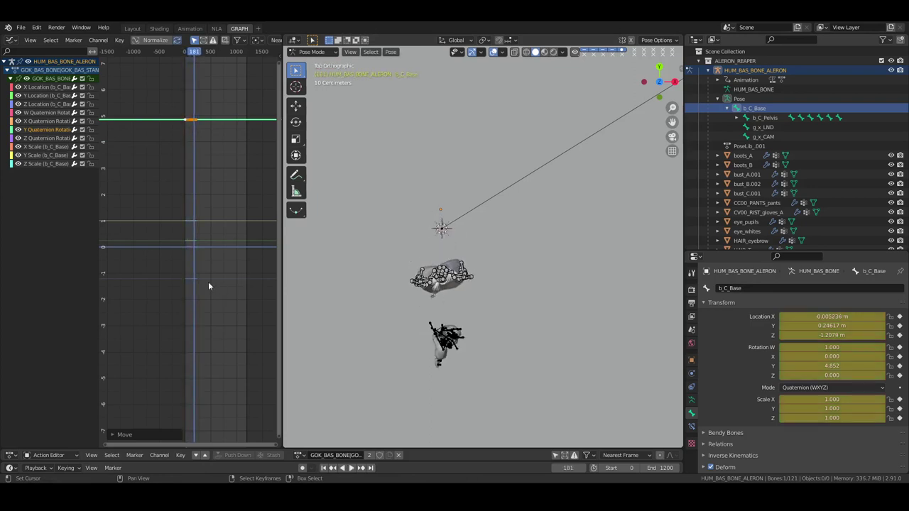
key(space)
key(shift+Left)
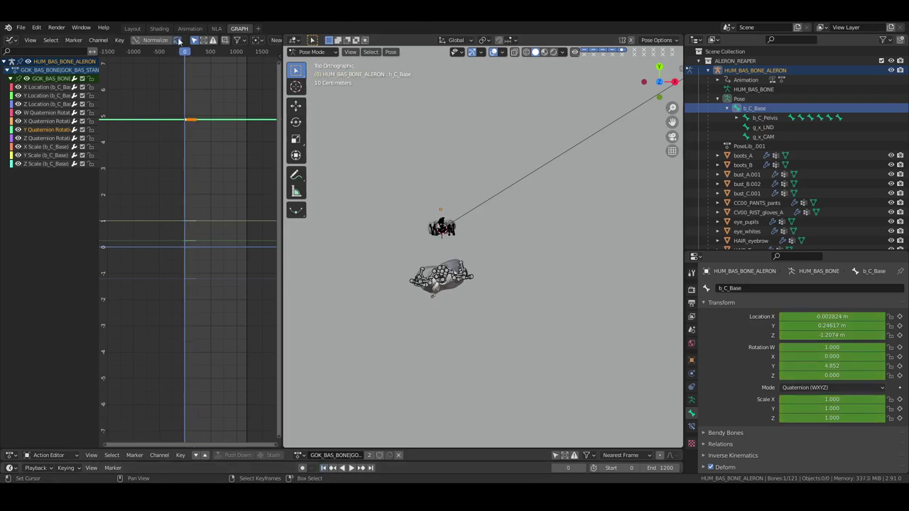
Step: Exit tweak mode in the NLA and switch to the Animation layout, viewing the characters side-on
click(216, 28)
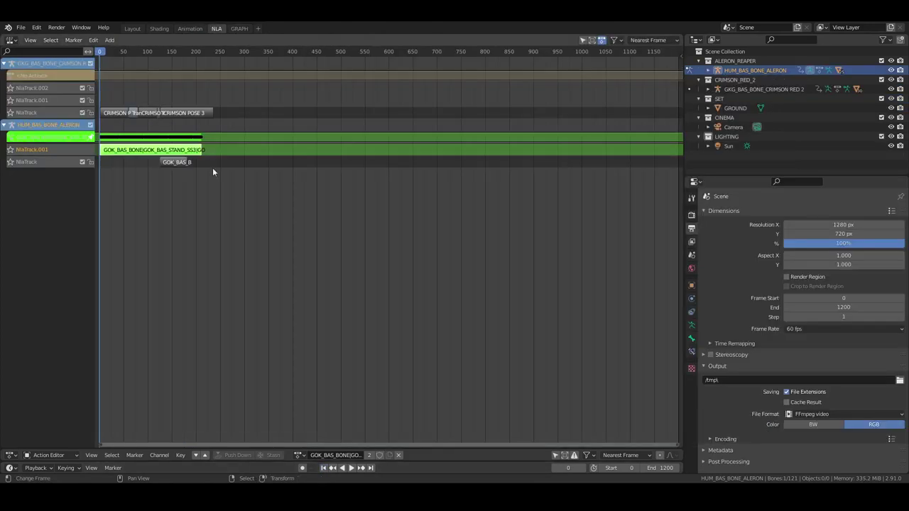
key(Tab)
click(190, 202)
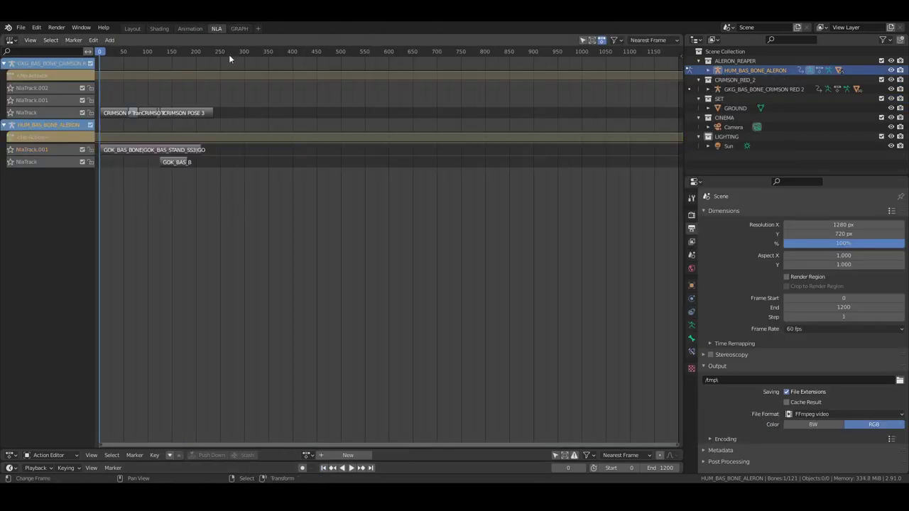
click(189, 29)
middle_drag(532, 142, 311, 206)
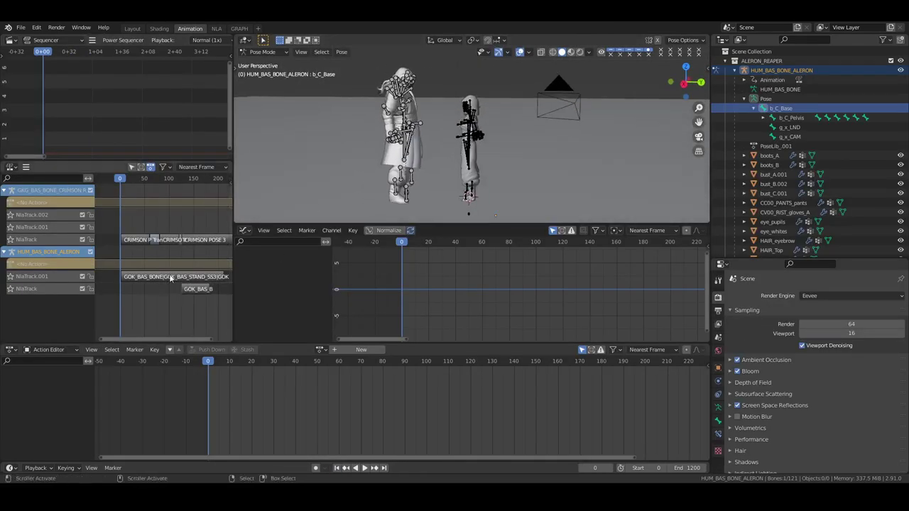
Step: Split the GOK_BAS_BONE strip at frame 124, delete the right part, and move it onto NlaTrack
click(181, 182)
click(196, 281)
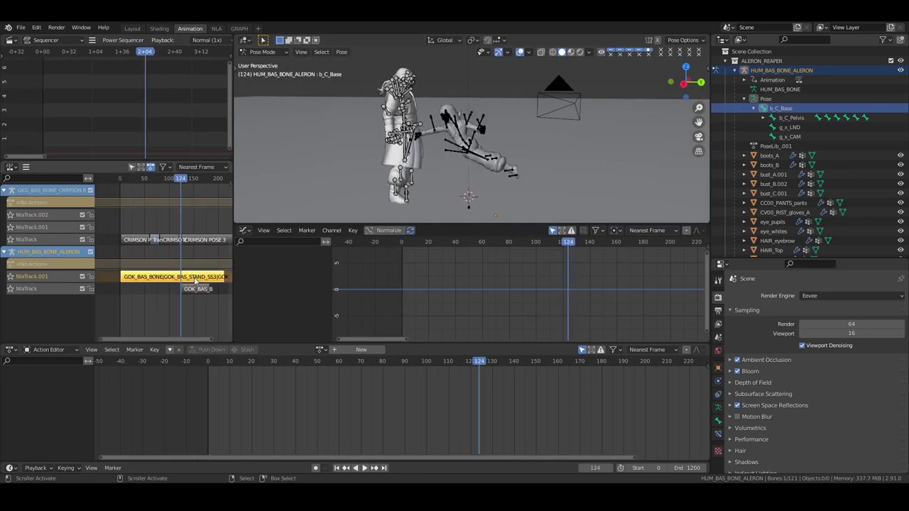
key(y)
key(x)
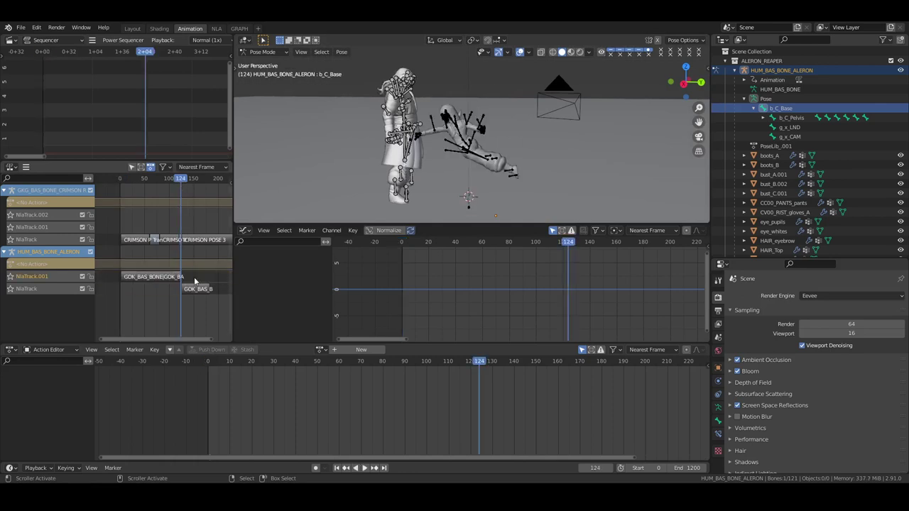
click(159, 279)
key(g)
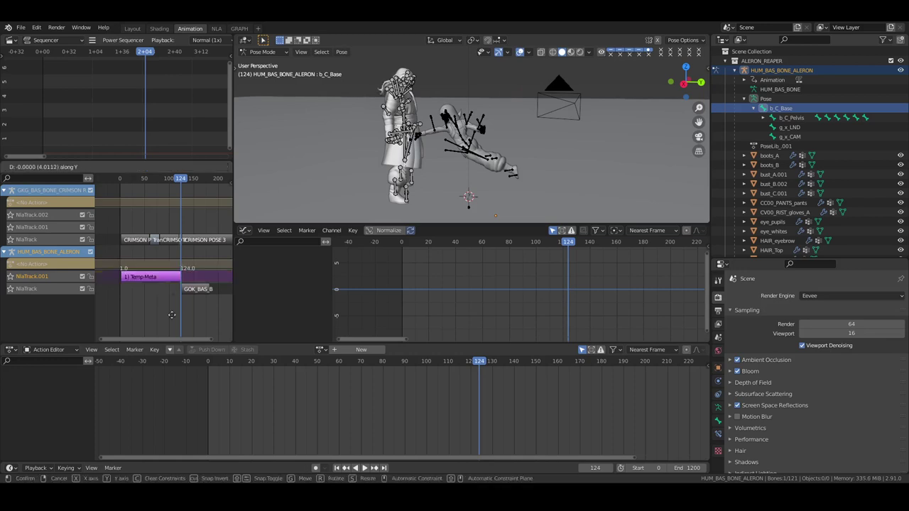
click(191, 295)
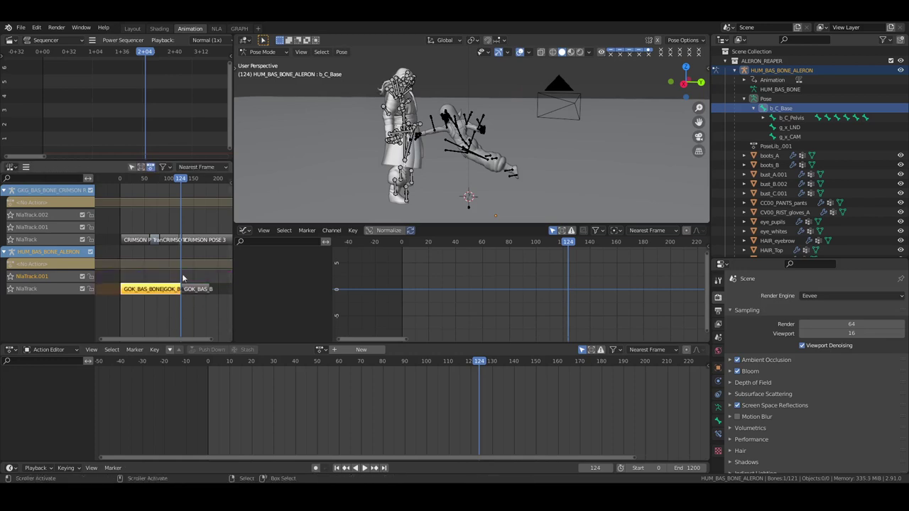
Step: Play back the blended strips to review the timing, then return to the first frame
click(165, 178)
key(space)
click(183, 311)
key(space)
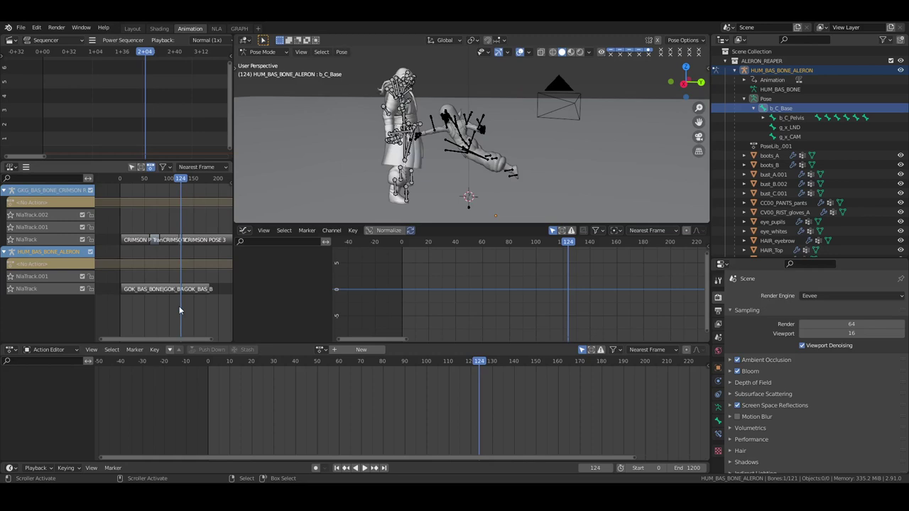
click(337, 468)
middle_drag(455, 146, 490, 147)
Step: Return to Object Mode, save the file and collapse the ALERON_REAPER collection
key(ctrl+Tab)
click(521, 146)
key(ctrl+s)
scroll(522, 145, down, 3)
click(725, 61)
scroll(483, 149, up, 3)
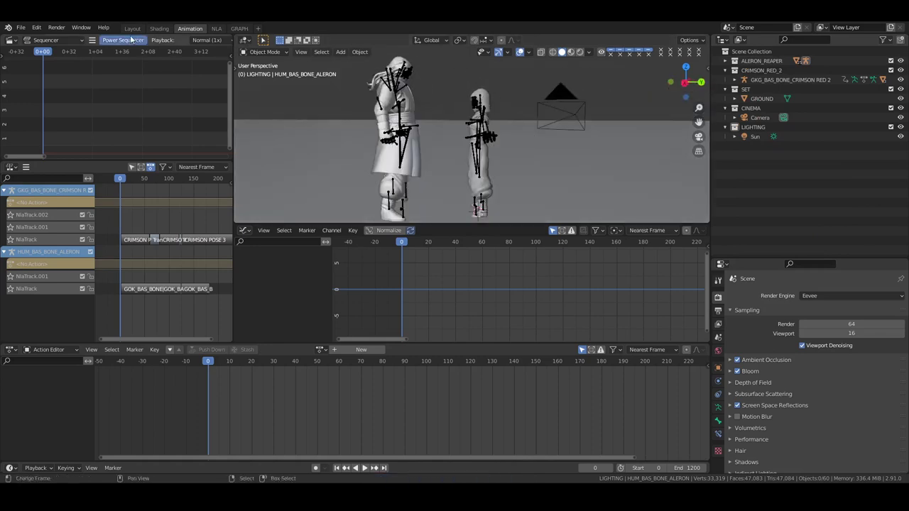
Step: Select the Camera, look through it, and check the view lock settings
click(759, 118)
key(KP_0)
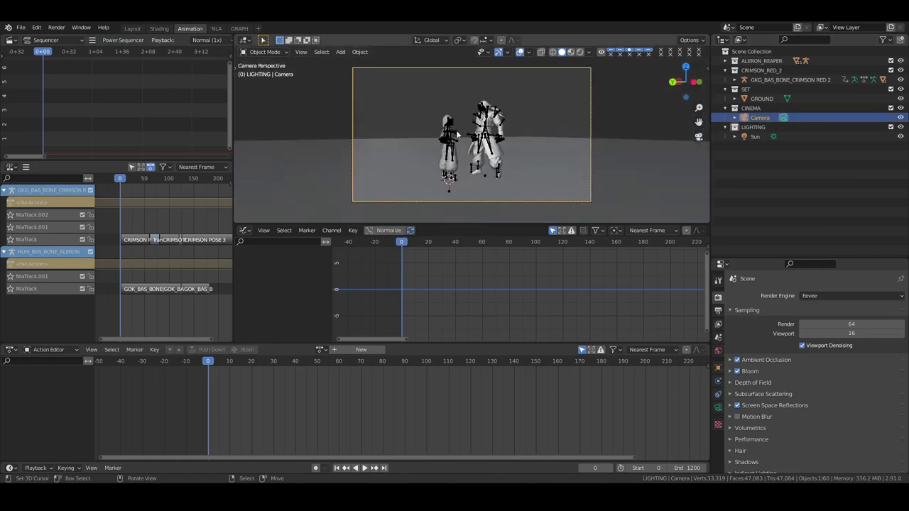
key(n)
click(698, 91)
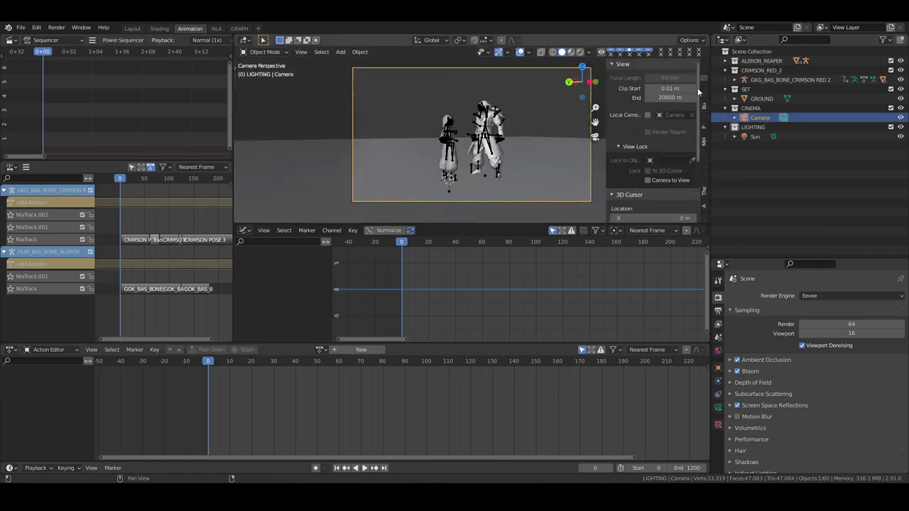
key(n)
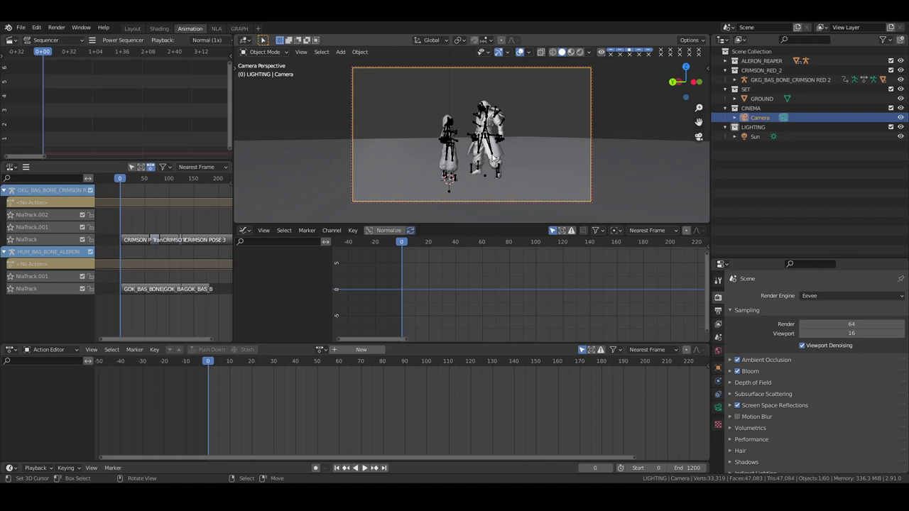
Step: Move the camera closer so it frames the crimson character's helmet
click(450, 134)
click(718, 406)
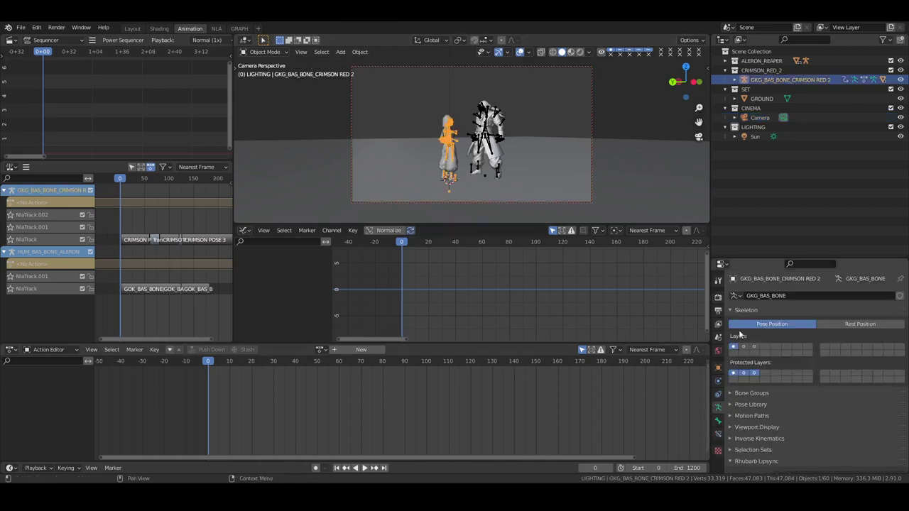
scroll(439, 137, up, 5)
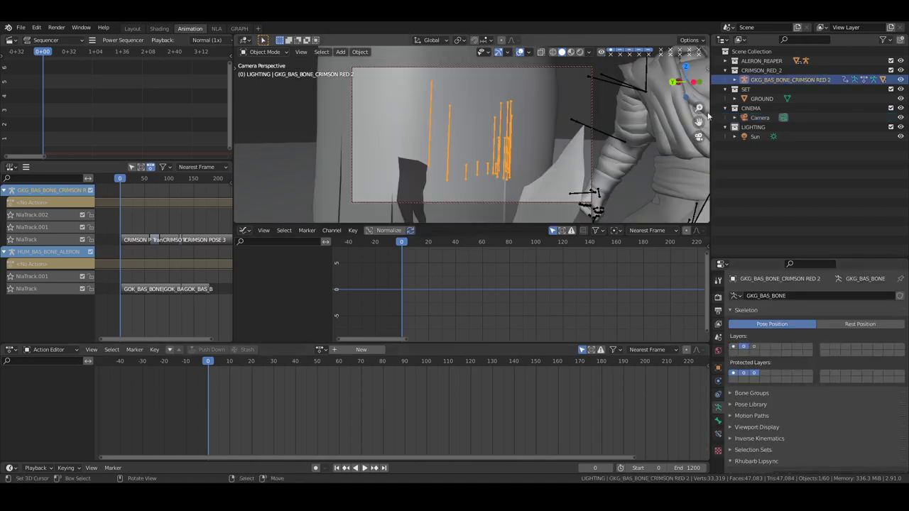
click(760, 117)
key(g)
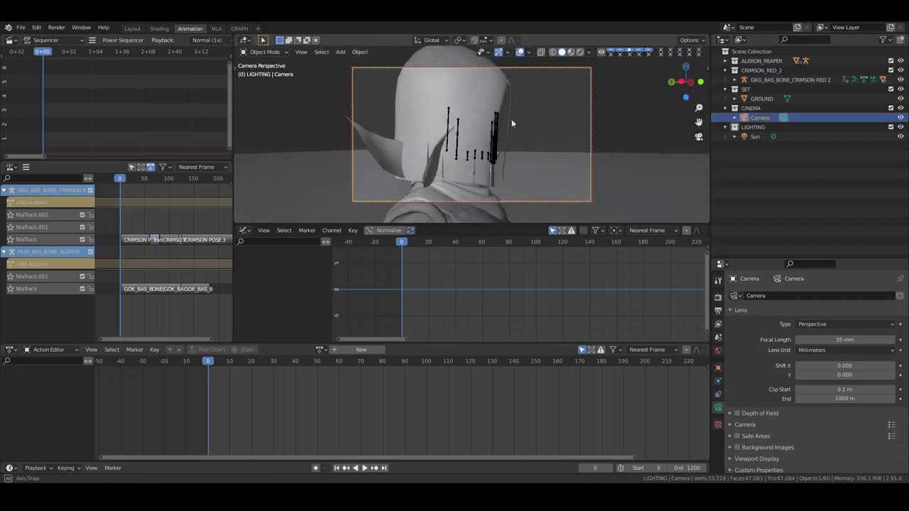
click(546, 162)
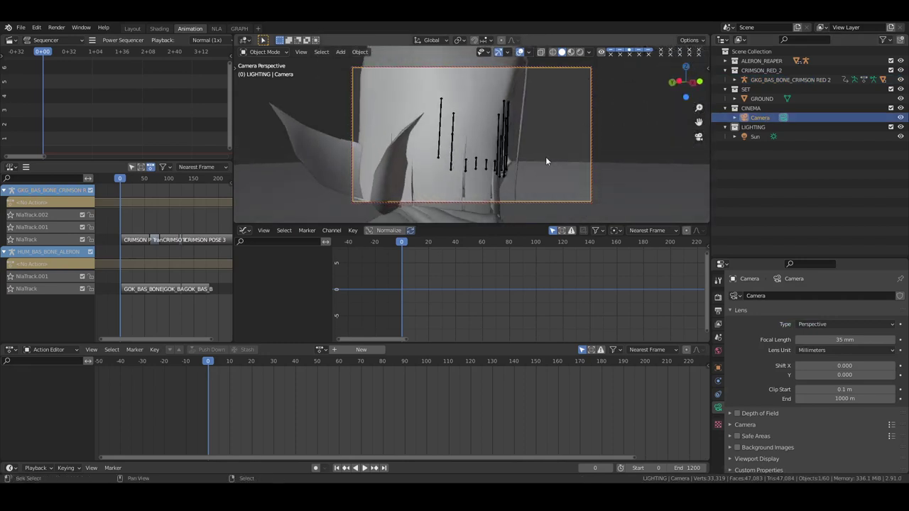
middle_drag(545, 160, 479, 130)
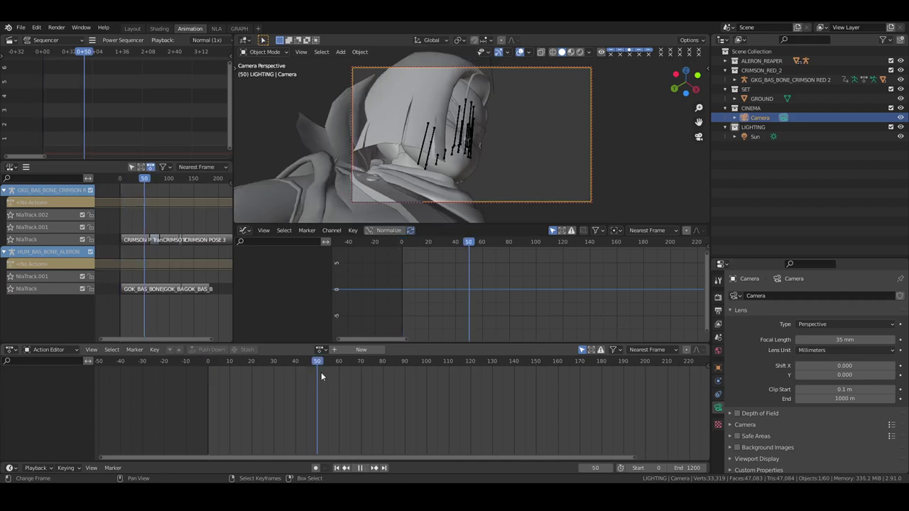
Step: Key the camera's location and rotation at frame 0, enable auto-keying, and key a new angle at frame 50
click(717, 367)
key(i)
key(i)
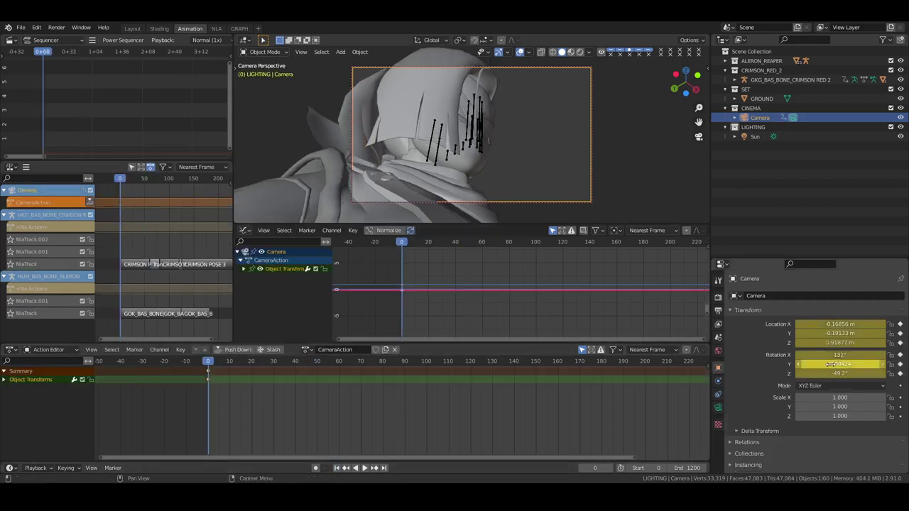
click(318, 374)
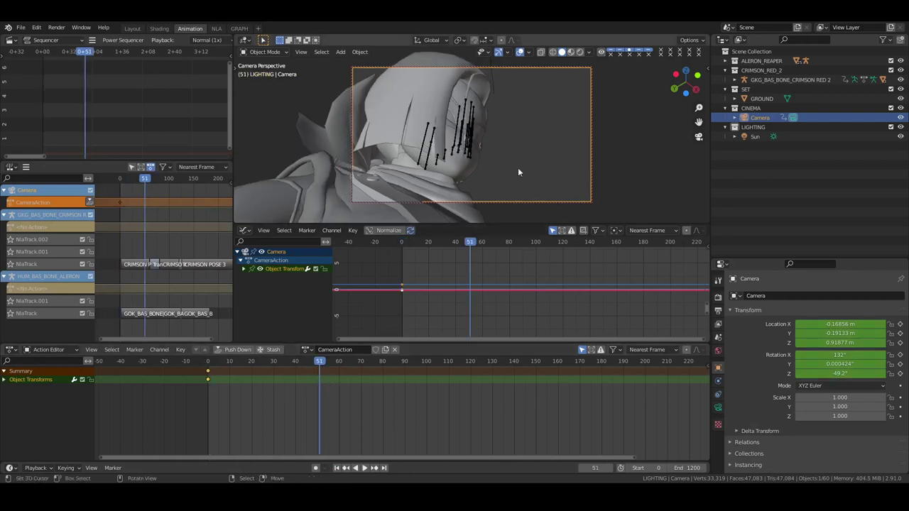
middle_drag(516, 158, 499, 145)
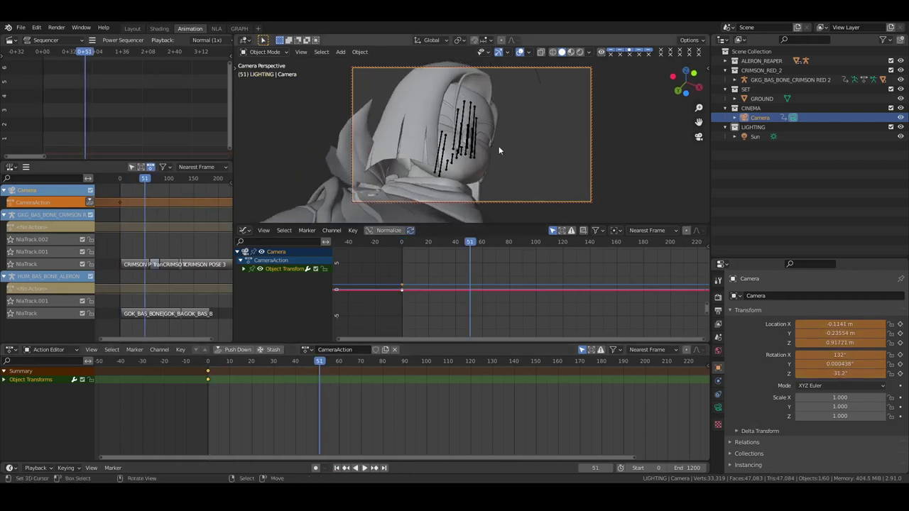
key(i)
key(i)
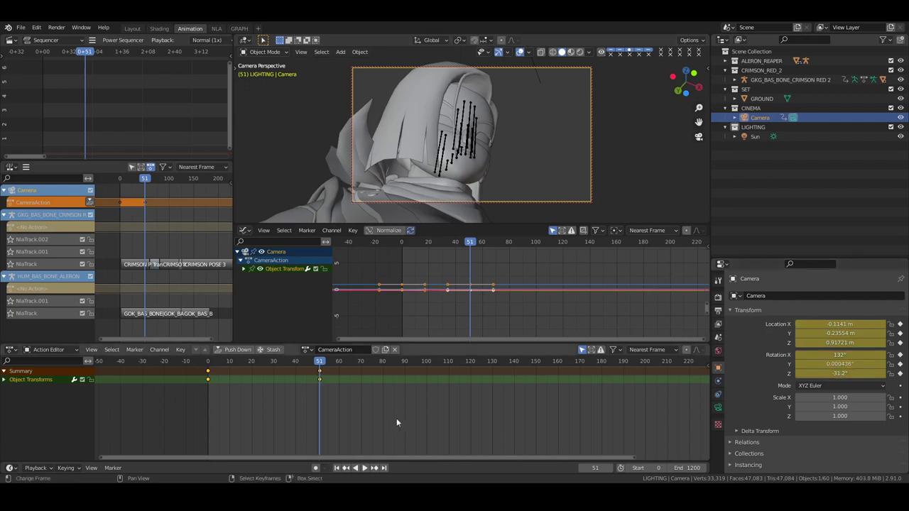
click(315, 467)
middle_drag(412, 410, 431, 409)
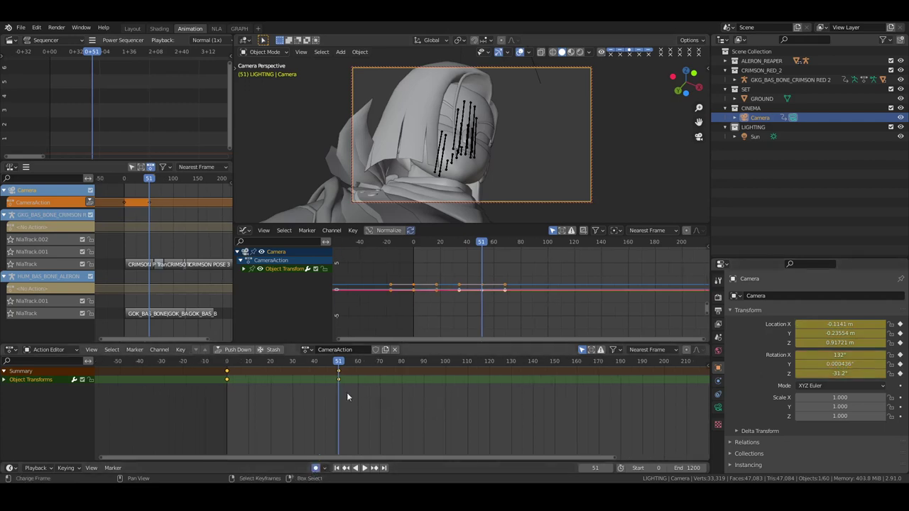
key(Left)
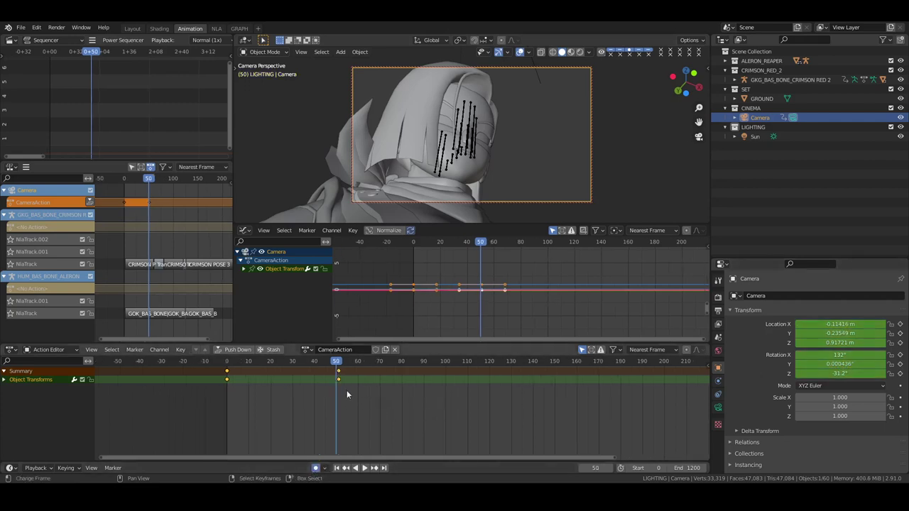
key(i)
Step: Give the camera's second keyframe an Ease In easing
click(383, 403)
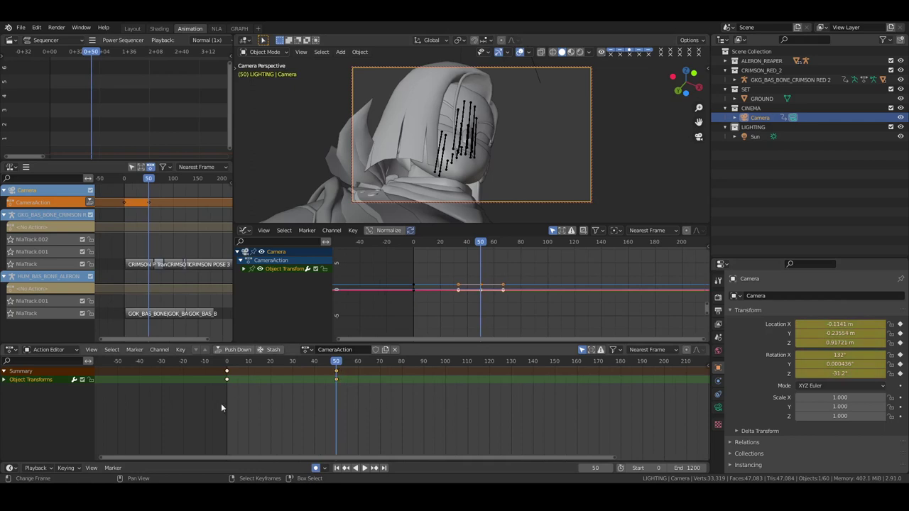
key(shift+Left)
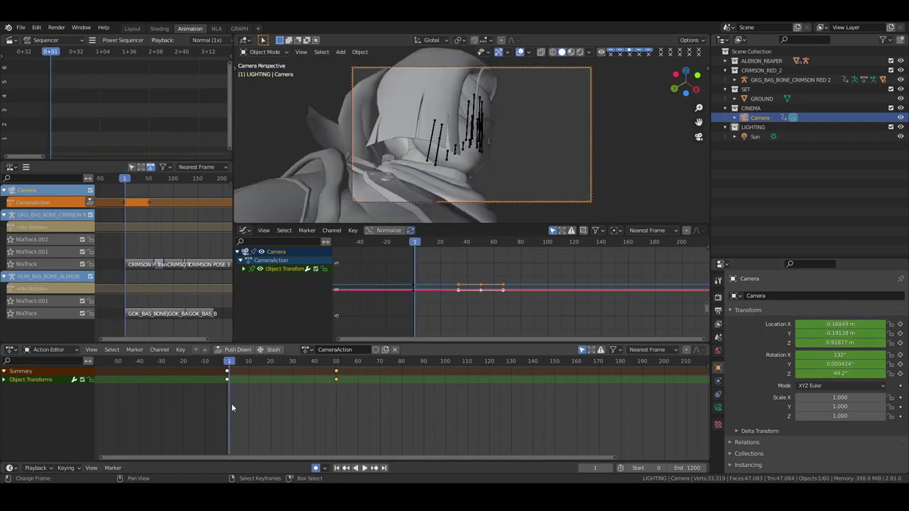
key(ctrl+e)
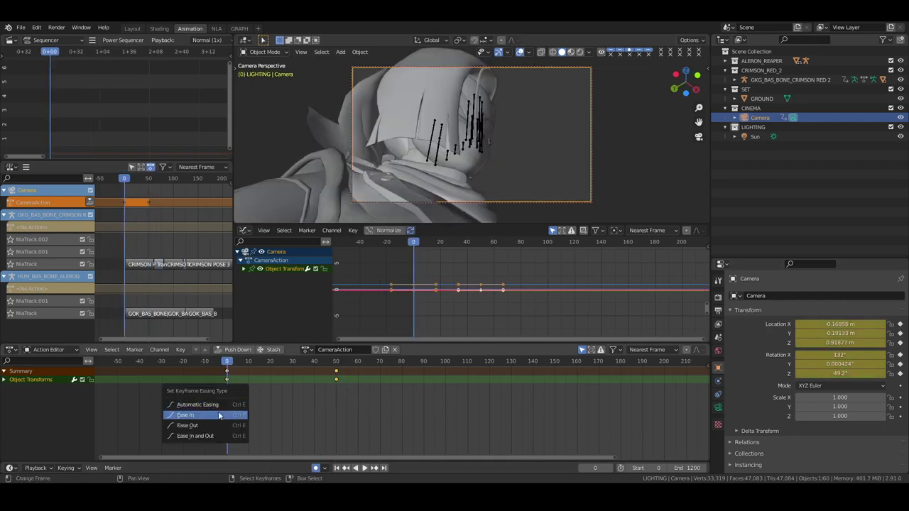
click(206, 415)
Step: Preview the camera move, then pull the camera back to frame both characters at frame 90
key(space)
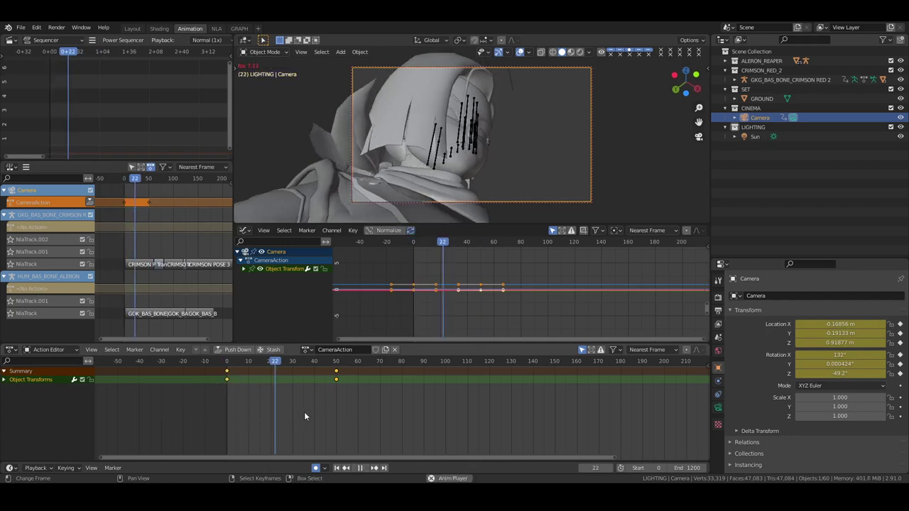
key(space)
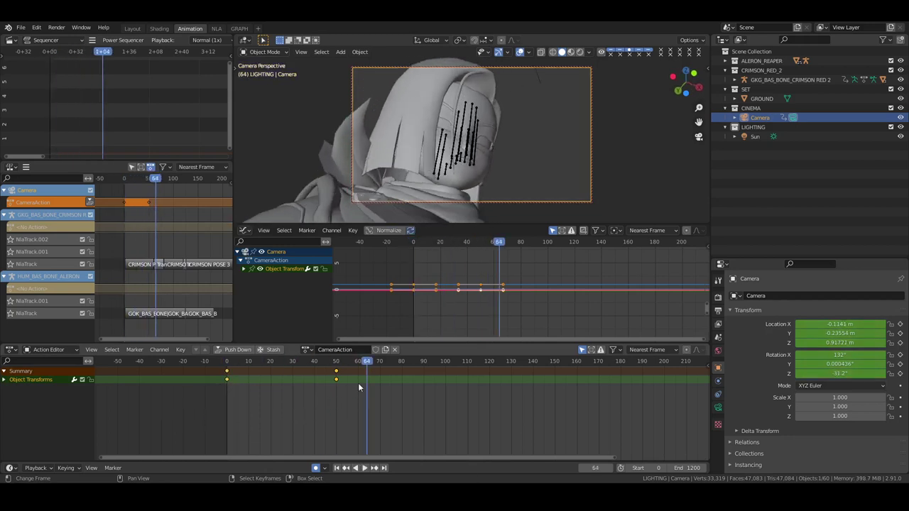
key(space)
click(358, 384)
drag(359, 384, 425, 383)
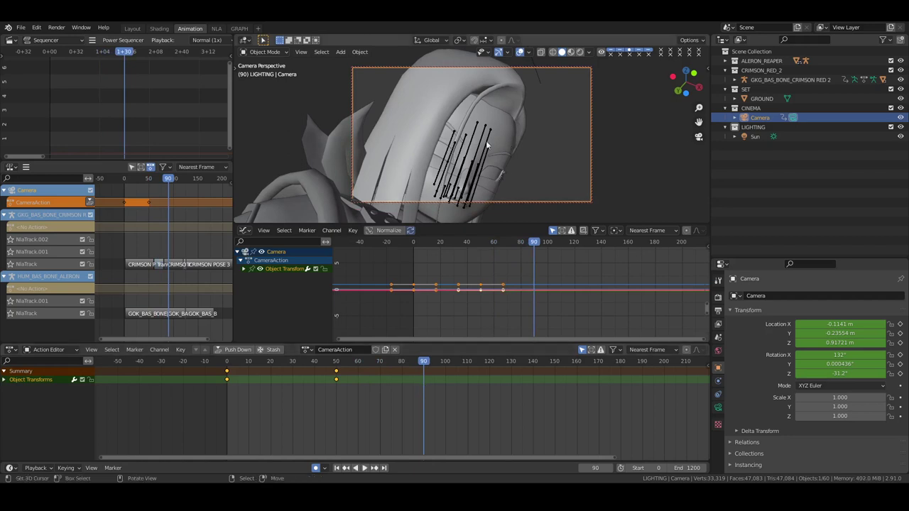
middle_drag(488, 140, 432, 152)
Step: Keyframe the camera's pulled-back pose at frame 90 and play the shot to review it
key(i)
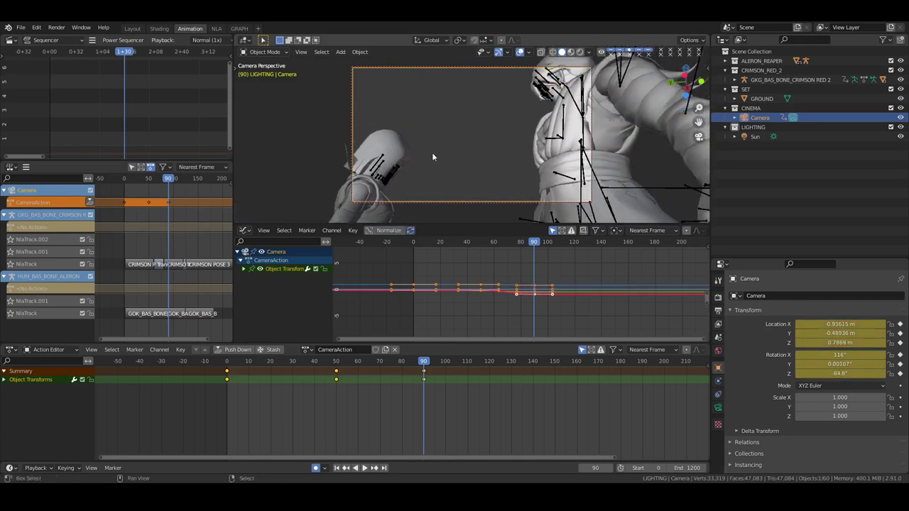
click(341, 409)
key(space)
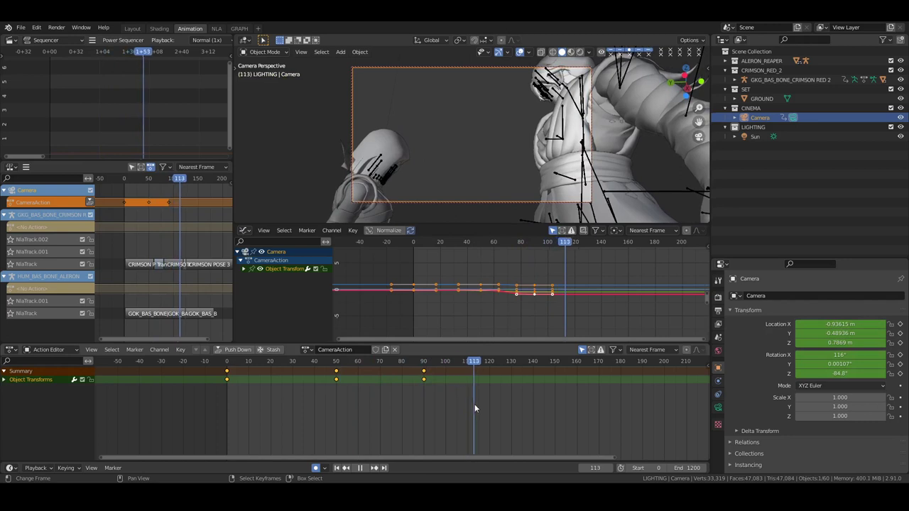
key(space)
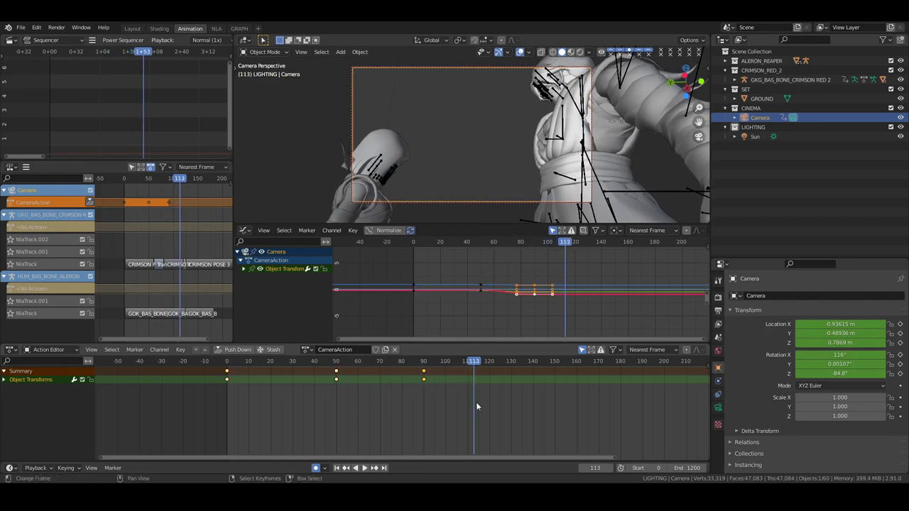
Step: Slide the frame-90 camera key later, first to frame 113 and then to frame 118
text(g23)
key(Return)
key(Right)
key(Right)
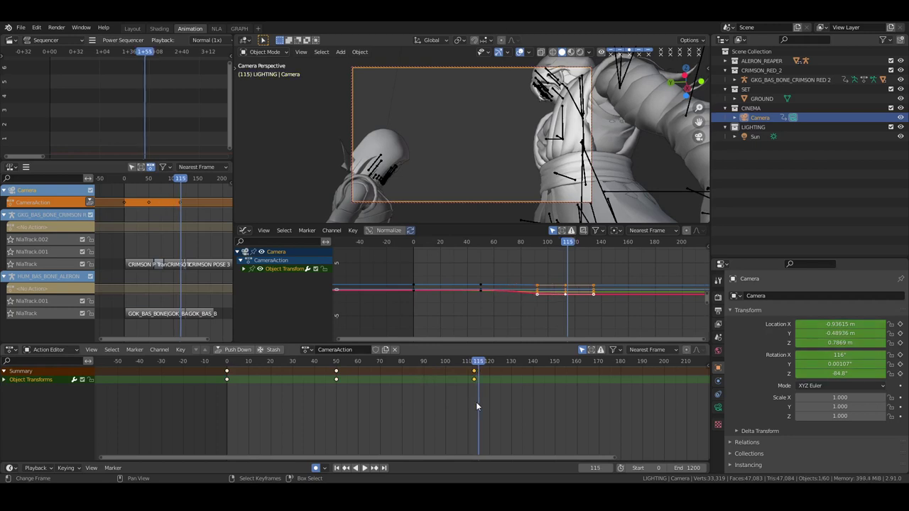
key(Right)
key(Right)
key(Right)
key(Right)
key(Right)
key(Right)
key(Right)
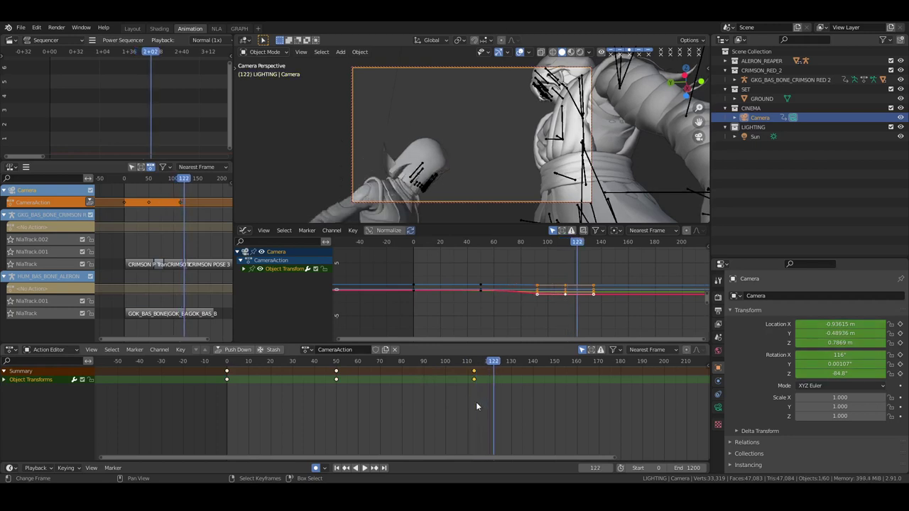
key(Left)
key(Left)
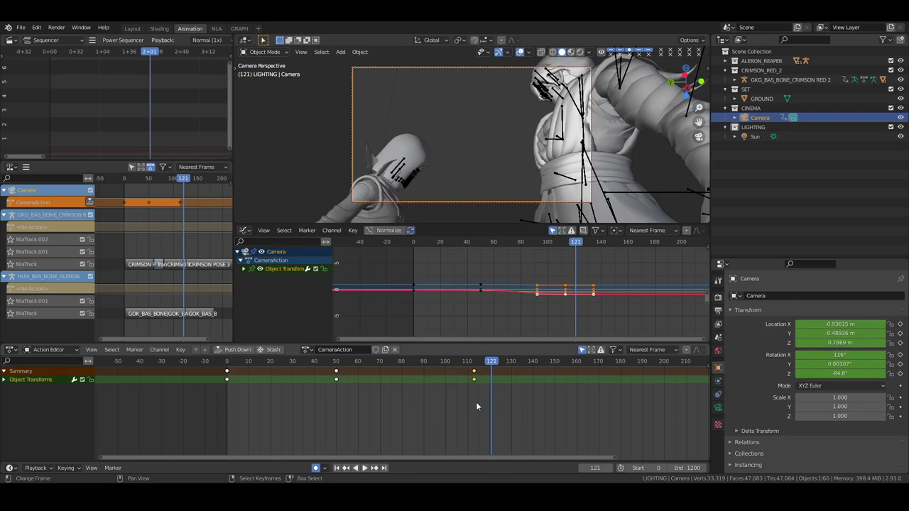
key(Left)
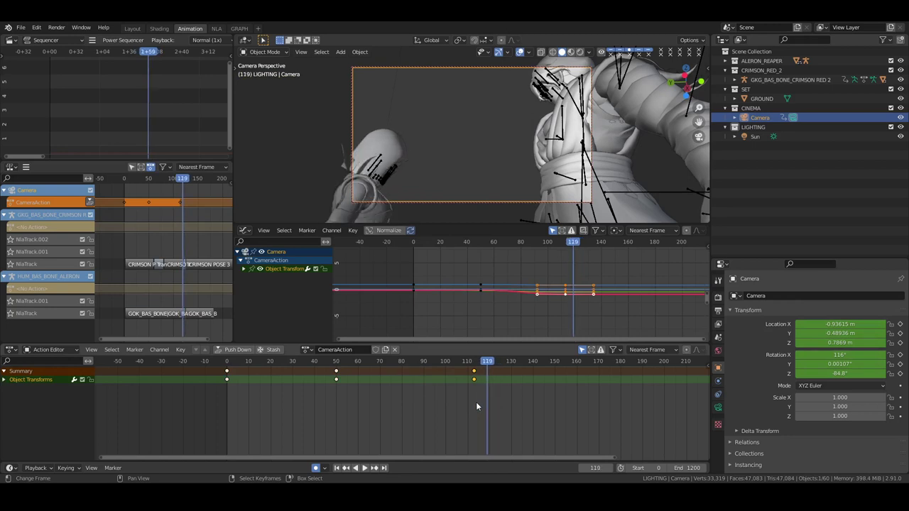
key(Left)
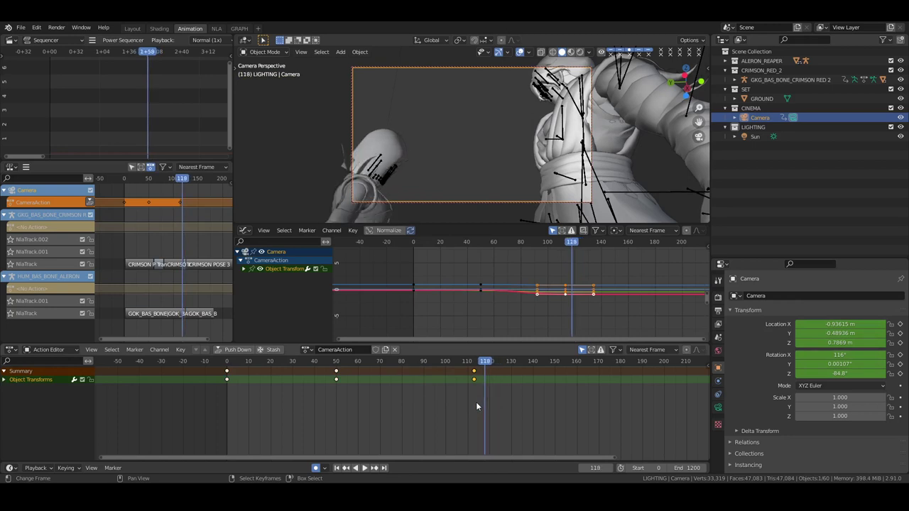
key(g)
key(5)
key(Return)
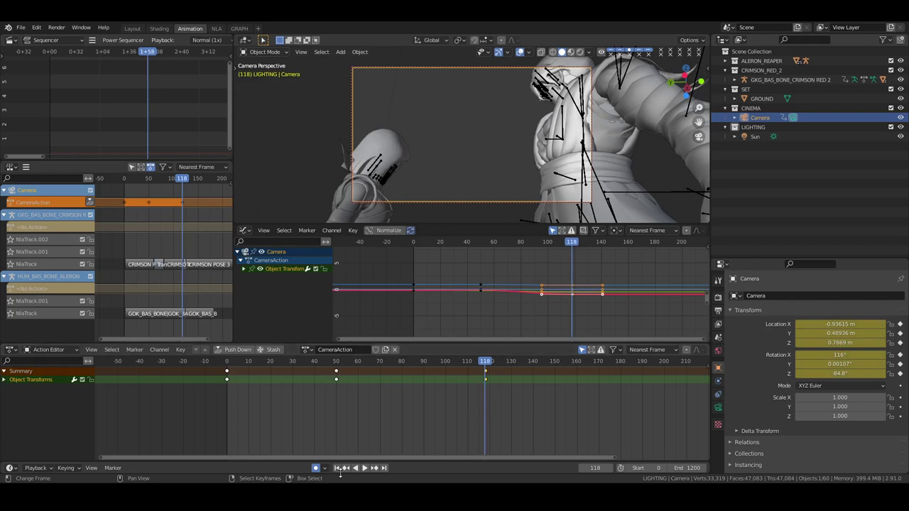
Step: Save the blend file and play the animation from the first frame
click(338, 468)
key(ctrl+s)
key(space)
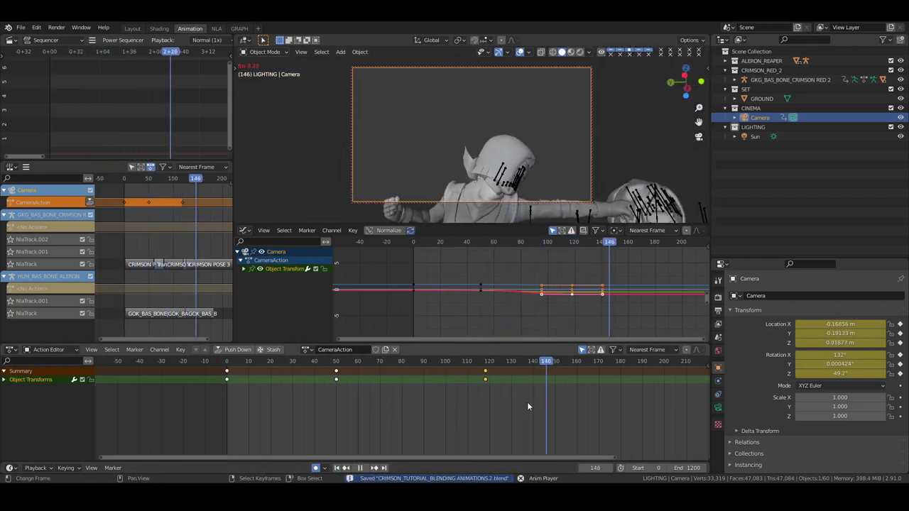
key(space)
Step: Keyframe the camera at frame 124 with a reframed view of both characters
click(496, 390)
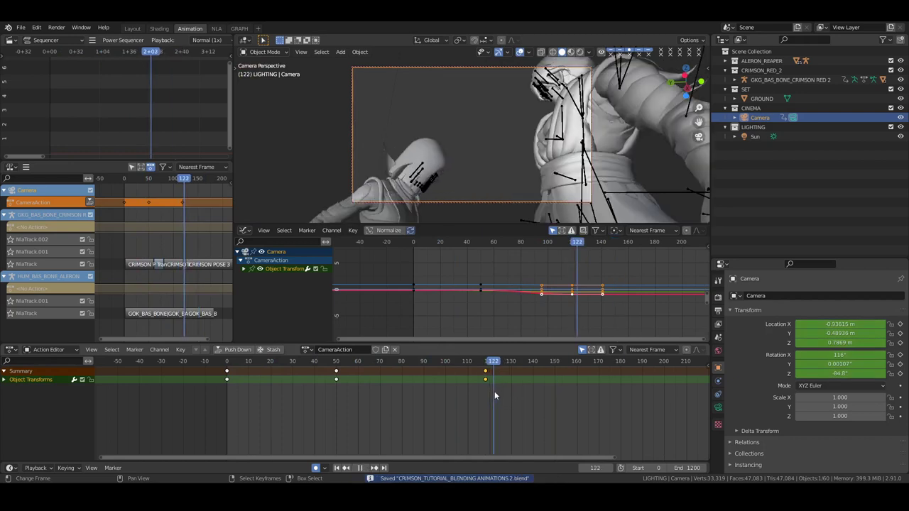
drag(494, 396, 499, 395)
click(499, 391)
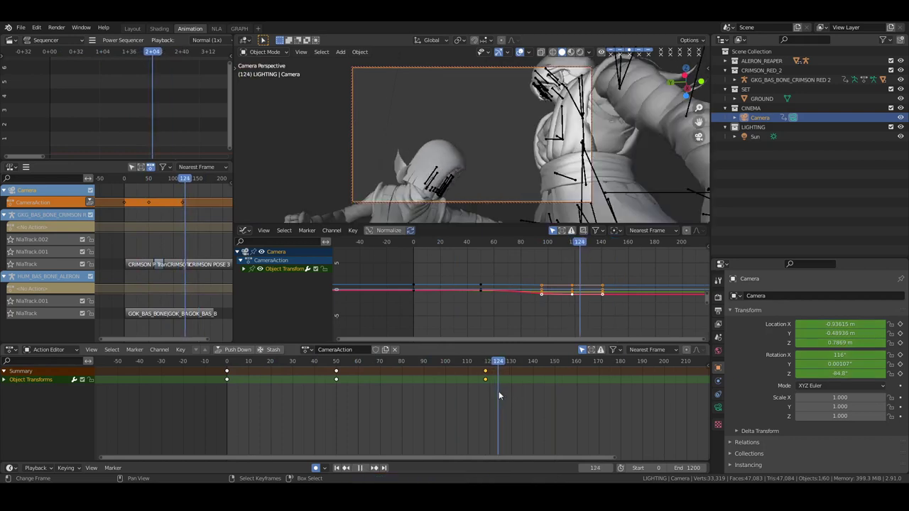
key(i)
middle_drag(486, 131, 512, 150)
key(i)
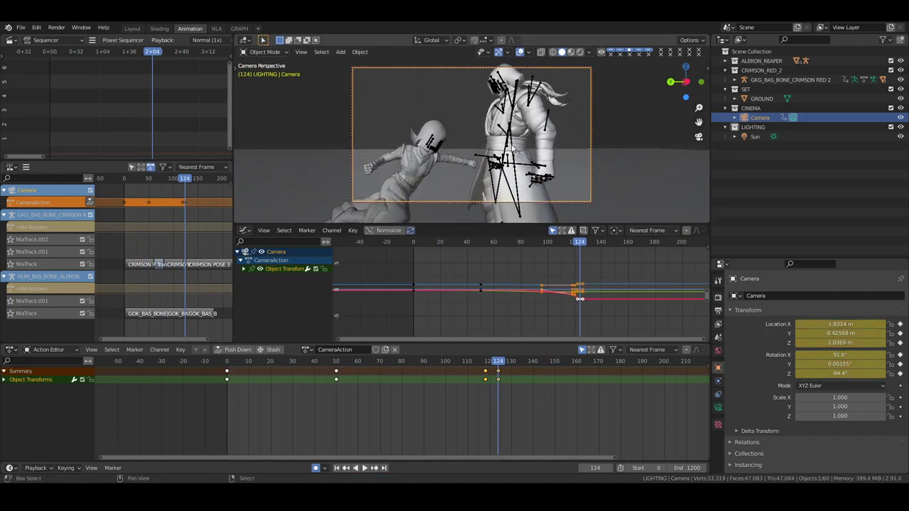
Step: Play the cut and step through frames 121 to 124 to check it
key(space)
click(492, 405)
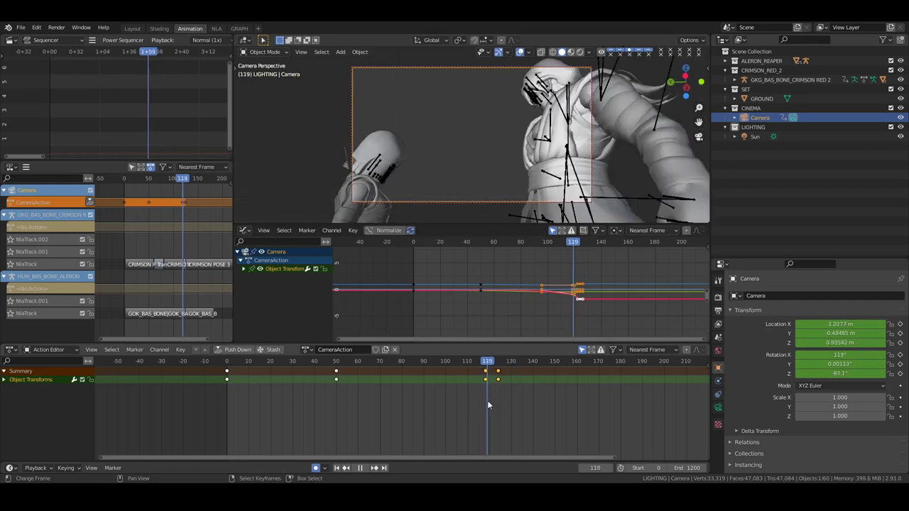
click(491, 405)
key(space)
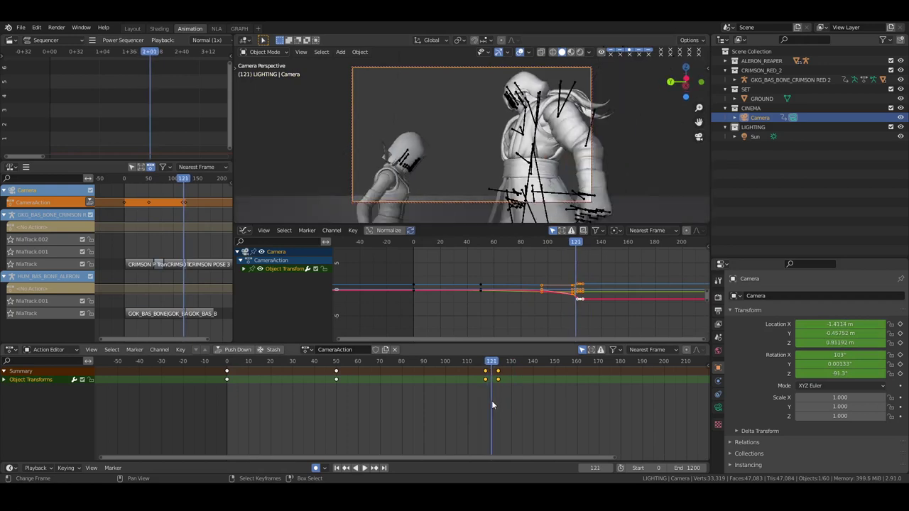
key(Right)
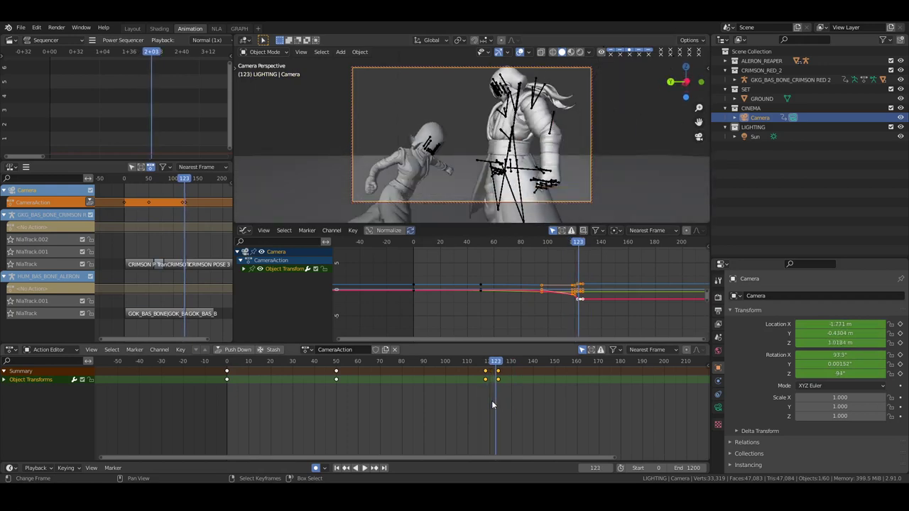
key(Right)
key(Right)
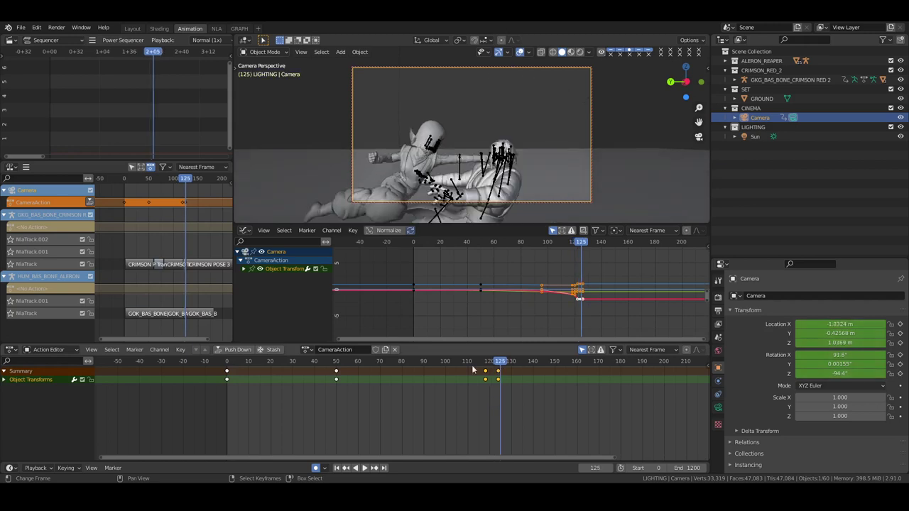
Step: Shift the selected camera keys onto frame 125 and play back from around frame 127
key(g)
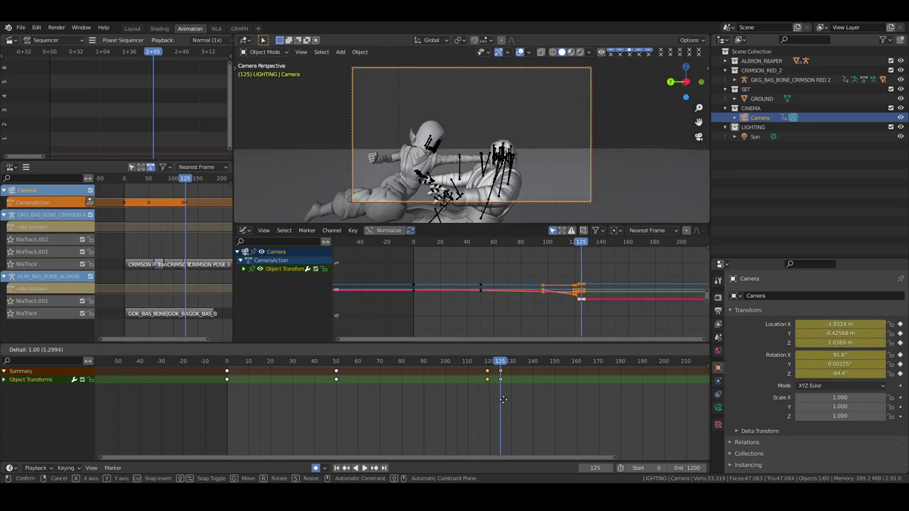
click(503, 399)
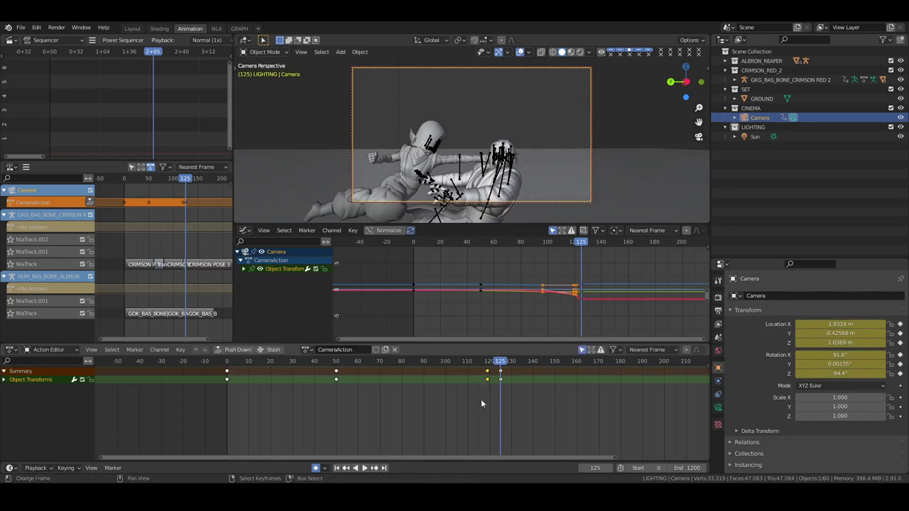
key(g)
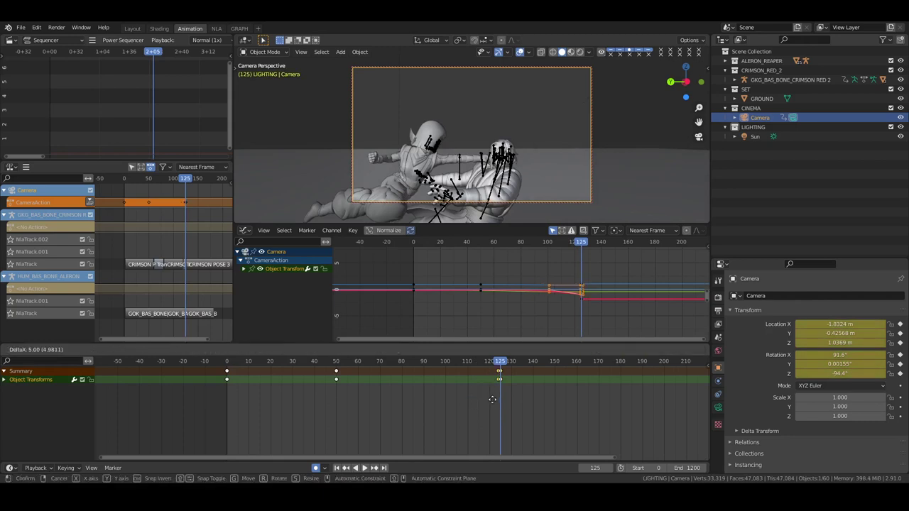
click(492, 401)
key(space)
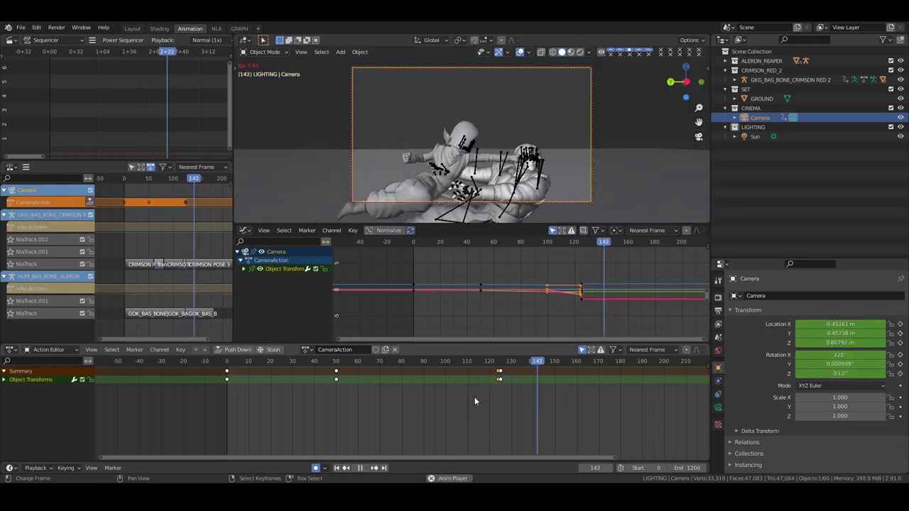
key(space)
click(506, 389)
key(space)
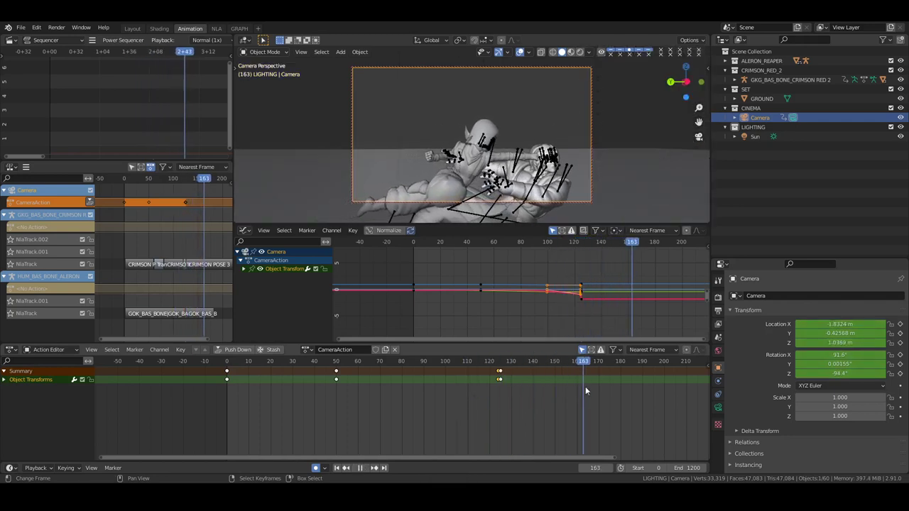
Step: Pan the camera to reframe the shot, keyframe it at frame 164, and scrub to review
key(space)
shift+middle_drag(547, 141, 477, 126)
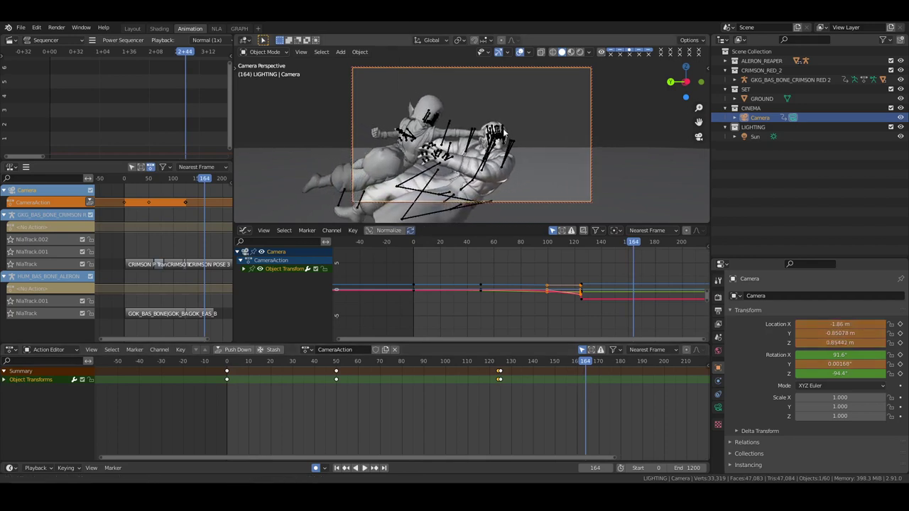
key(i)
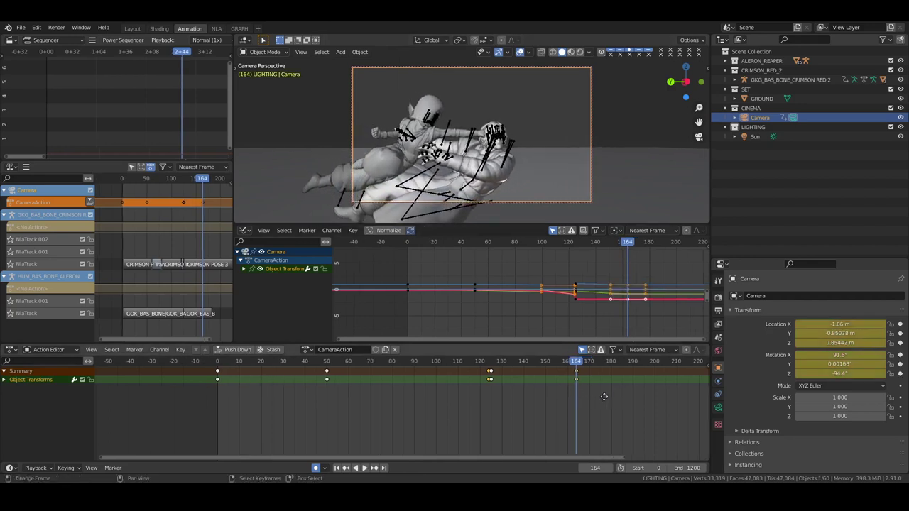
middle_drag(603, 396, 483, 411)
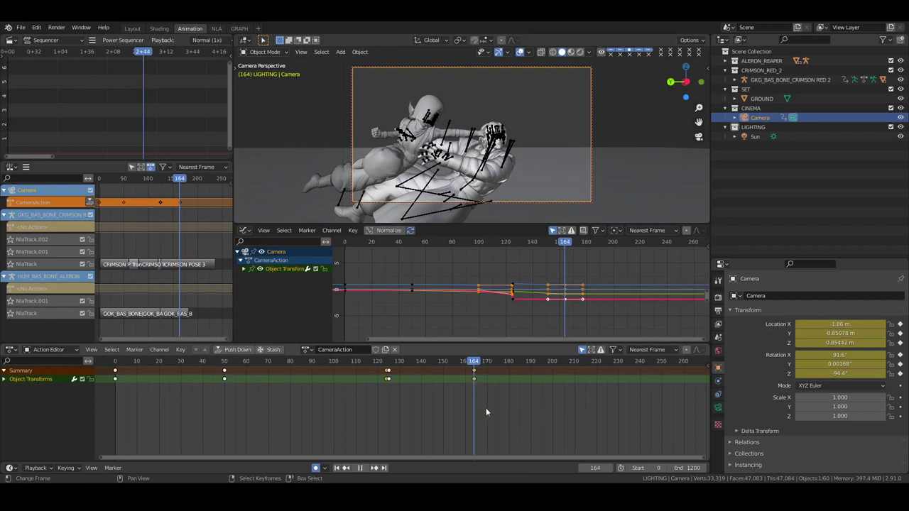
mouse_move(485, 408)
mouse_down()
mouse_move(496, 406)
mouse_move(475, 406)
mouse_up()
drag(406, 403, 474, 400)
Step: Move the camera along the Y axis, auto-keying the new position at frame 164
key(g)
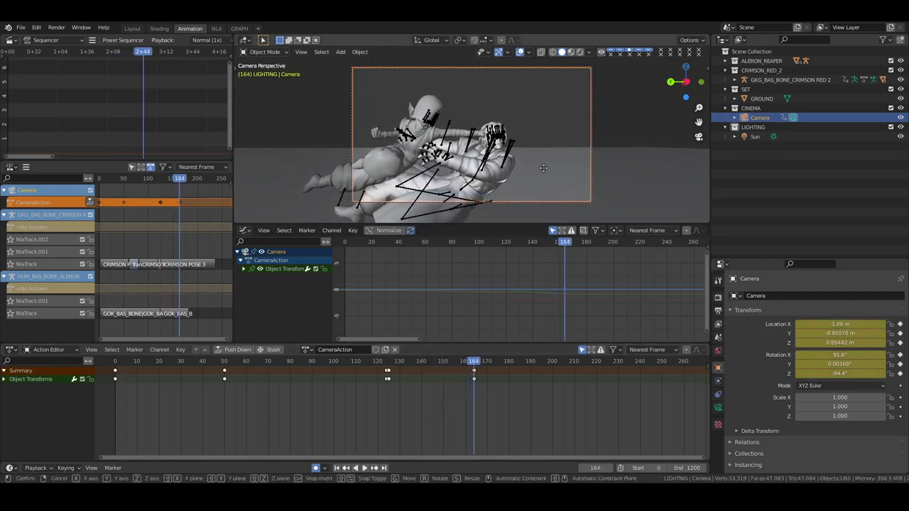
key(x)
key(Escape)
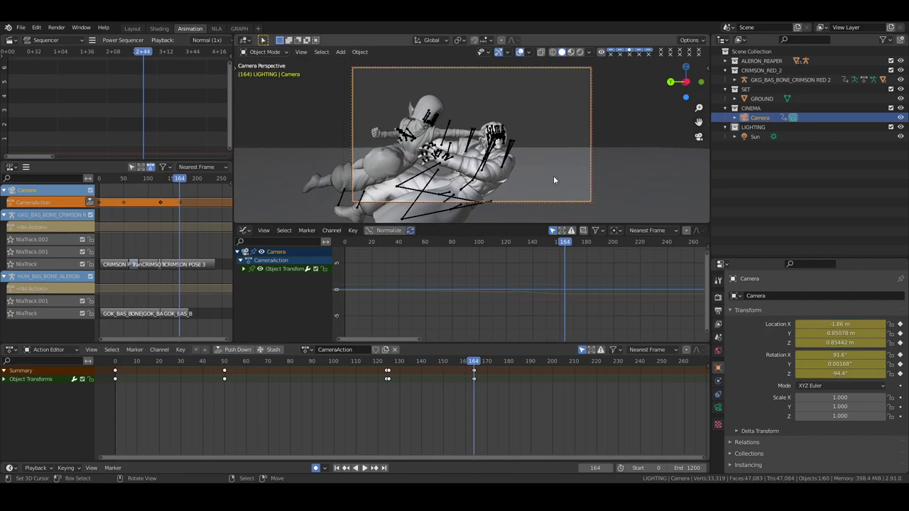
key(g)
key(y)
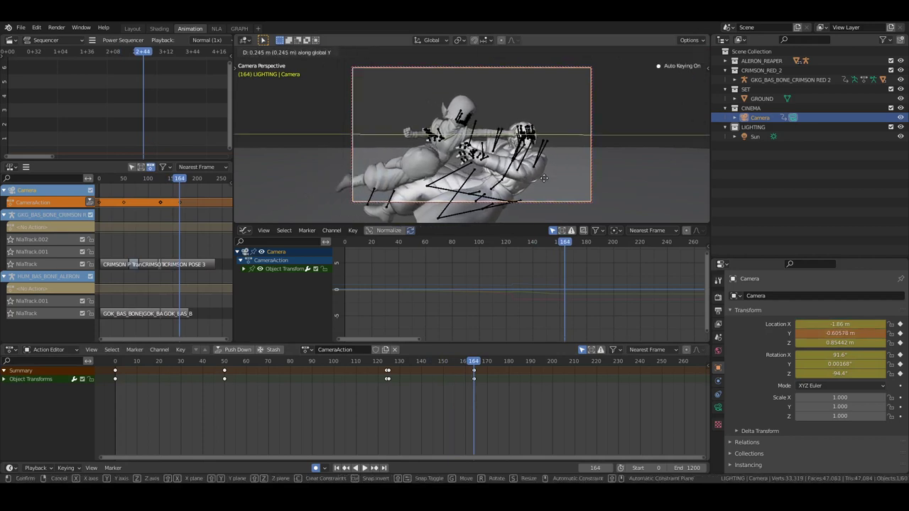
key(Return)
Step: Orbit the camera to a wide view of the fight at frame 166 and review frames 176–190
click(379, 402)
key(space)
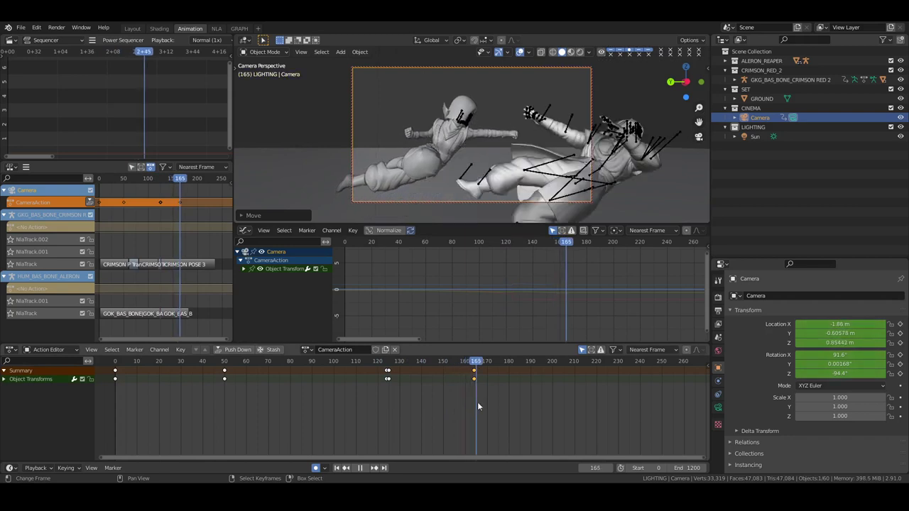
key(space)
middle_drag(490, 160, 465, 138)
key(space)
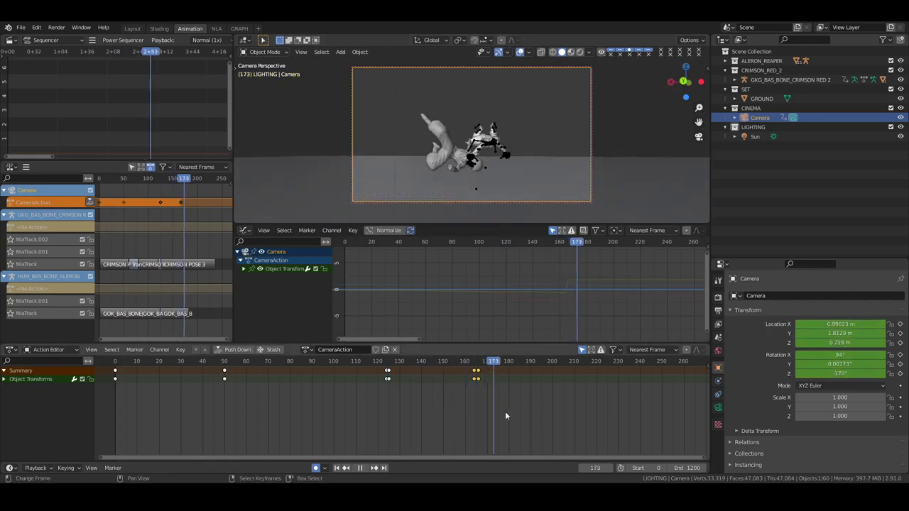
drag(505, 411, 597, 414)
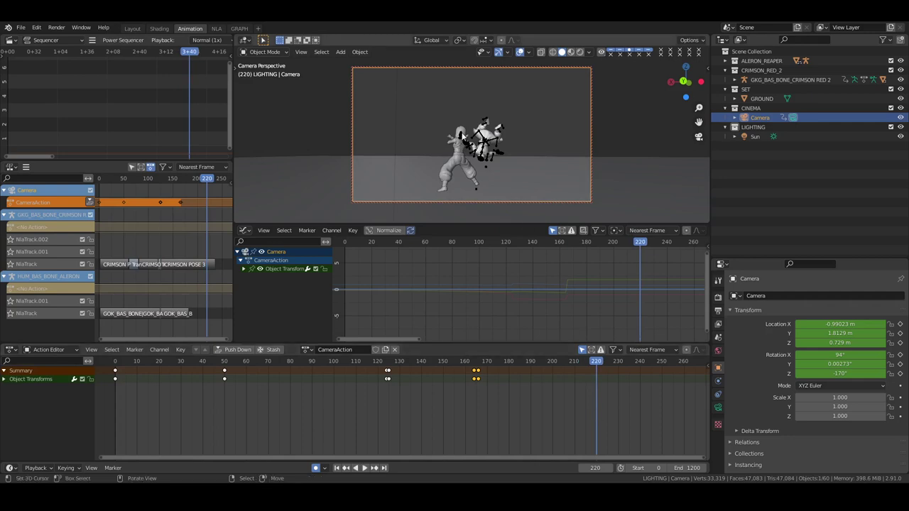
Step: Reselect the Camera, look through it, and orbit it round to the character's front
click(498, 164)
key(ctrl+KP_0)
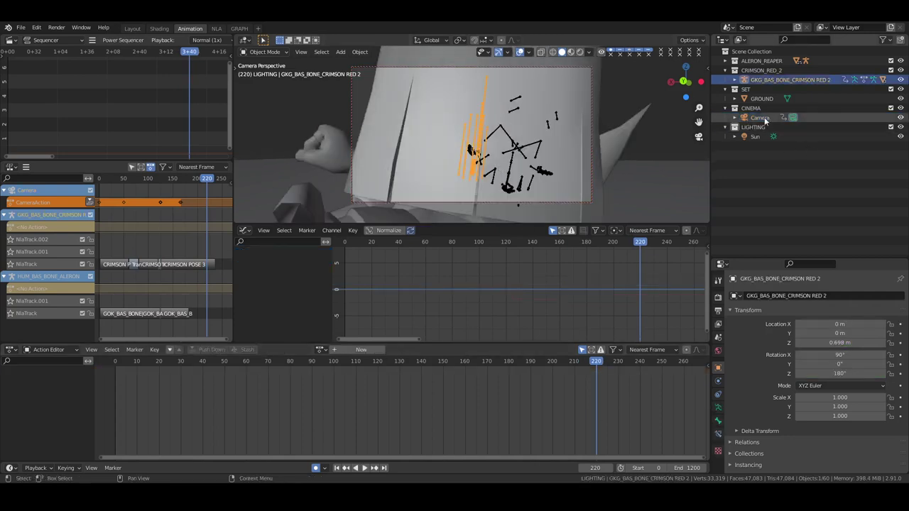
click(761, 118)
key(ctrl+KP_0)
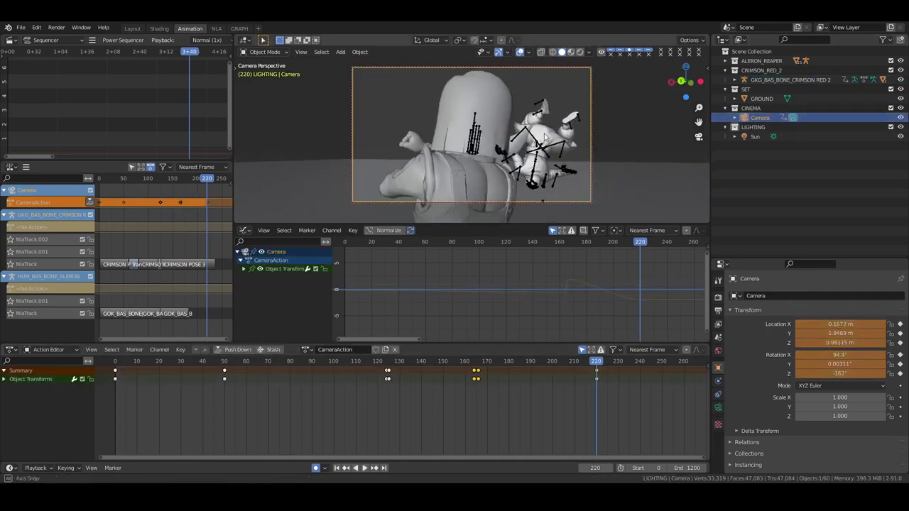
middle_drag(545, 137, 462, 152)
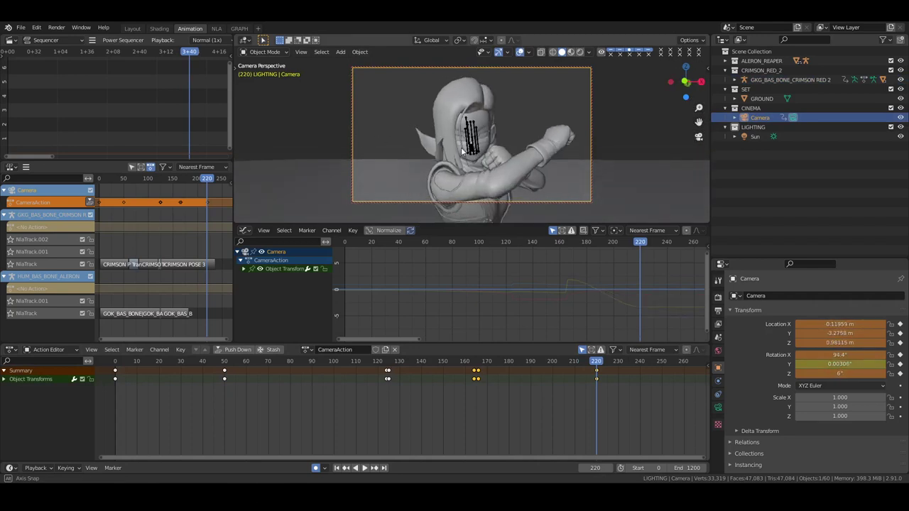
mouse_move(468, 414)
mouse_down()
mouse_move(469, 400)
mouse_move(547, 405)
mouse_move(476, 406)
mouse_up()
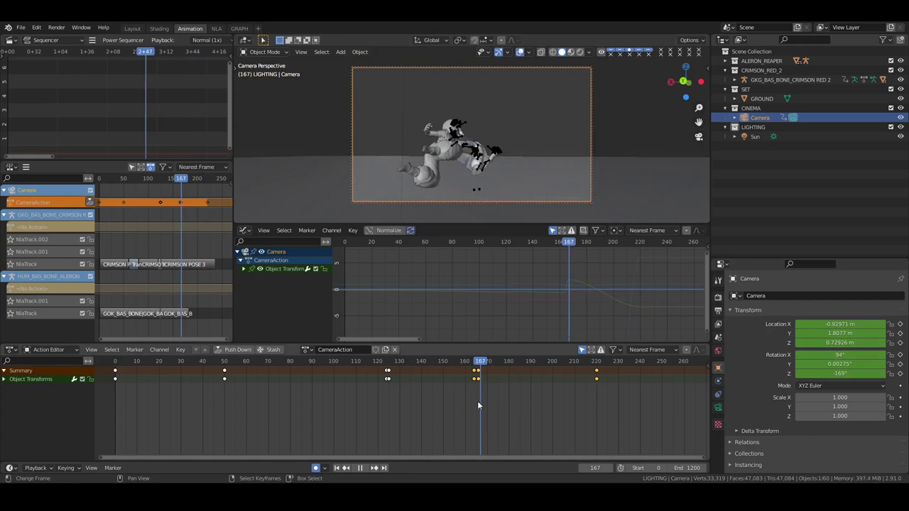
key(space)
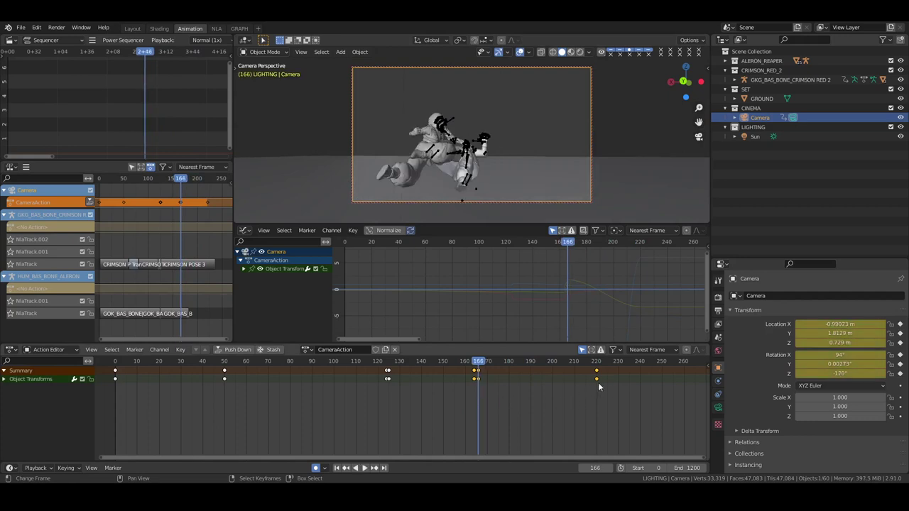
Step: Delete the camera keyframes at frame 220
click(595, 378)
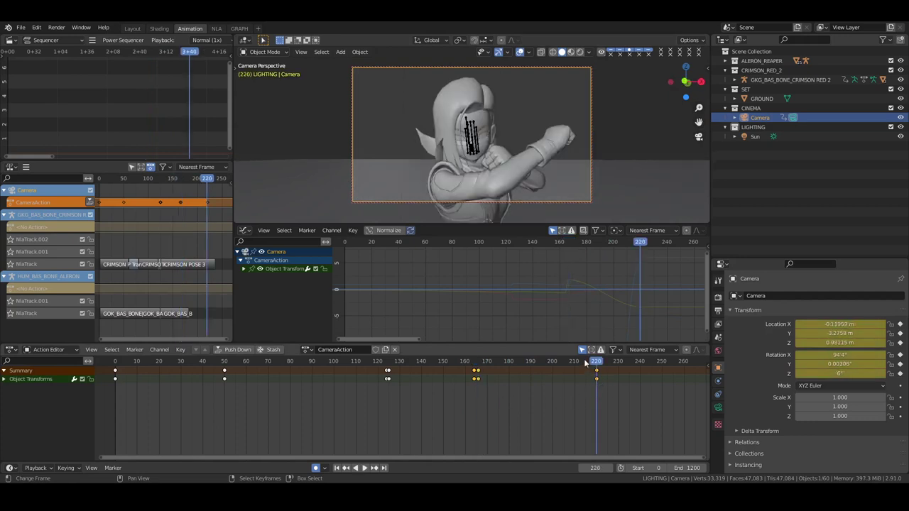
key(x)
click(598, 406)
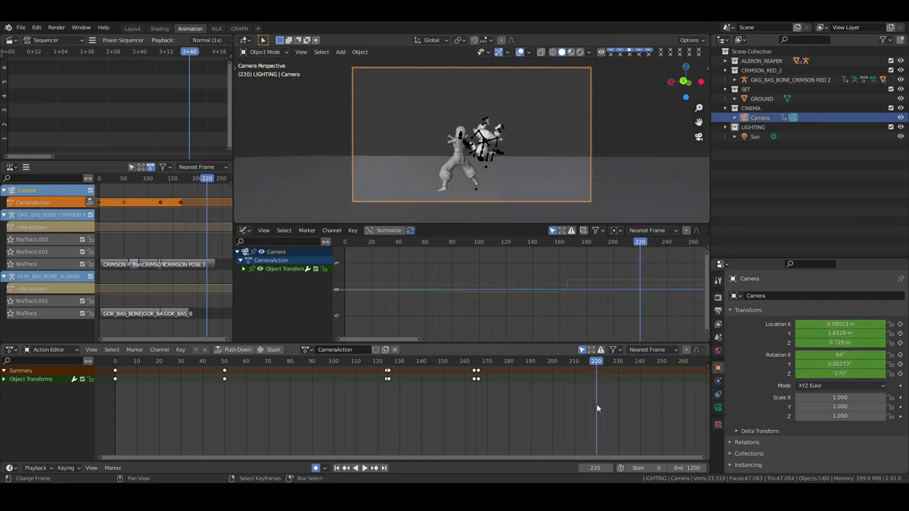
Step: Orbit and dolly the camera to a new angle on the character, then play back to frame 221
click(496, 157)
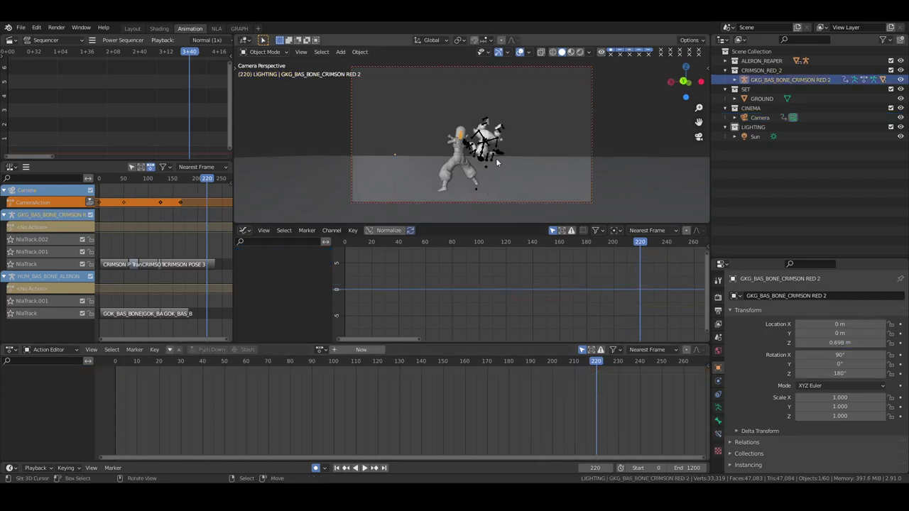
click(758, 117)
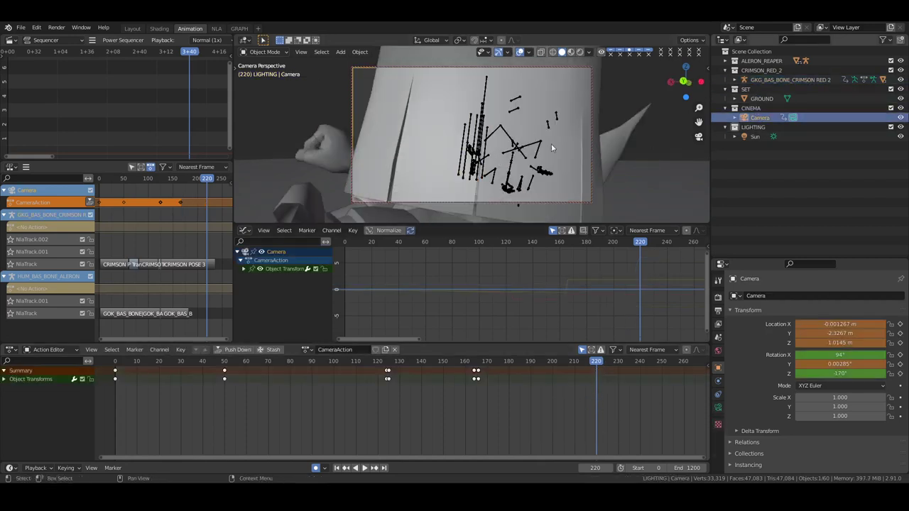
middle_drag(497, 151, 488, 147)
scroll(503, 162, up, 4)
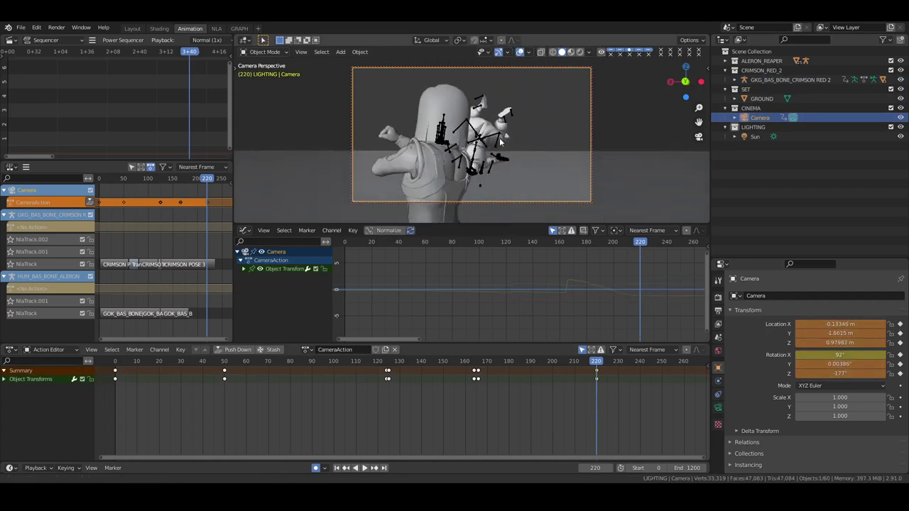
click(456, 389)
key(space)
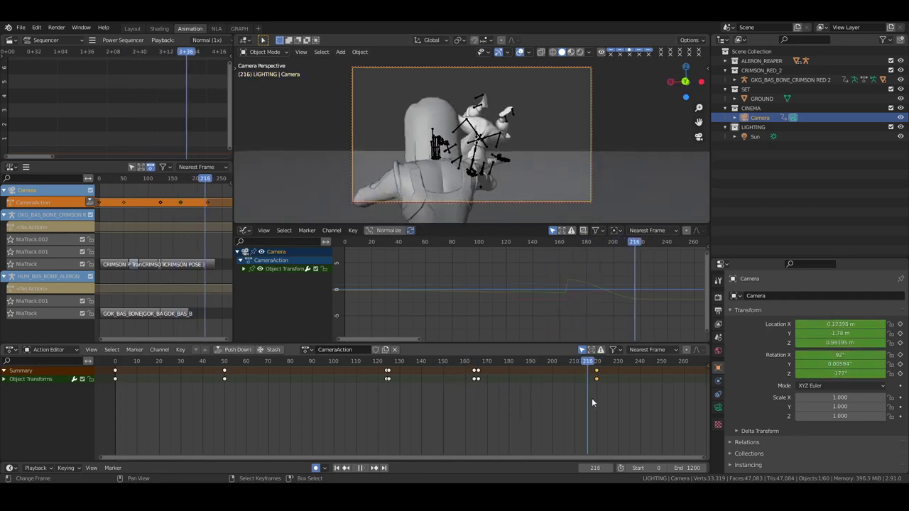
key(space)
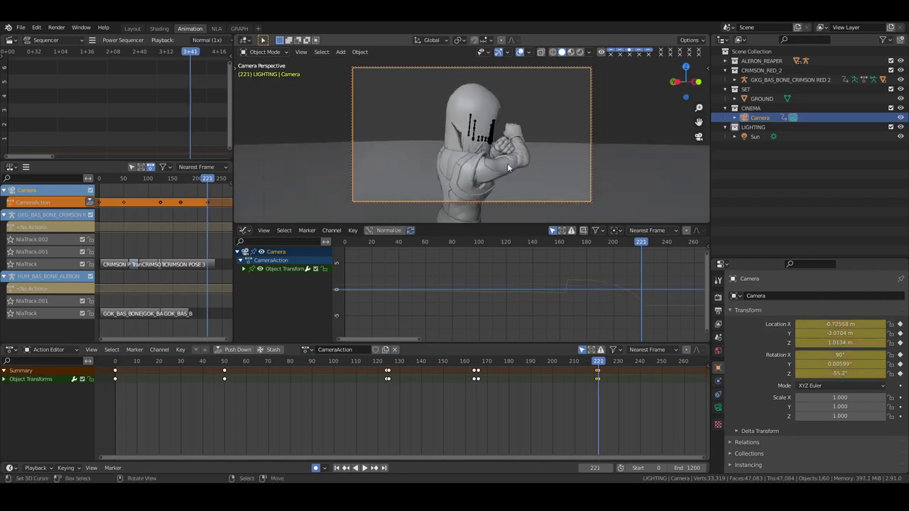
Step: Orbit the camera to a new angle at frame 221, then at frame 238 swing it closer and more frontal
middle_drag(485, 149, 489, 210)
ctrl+scroll(513, 407, right, 5)
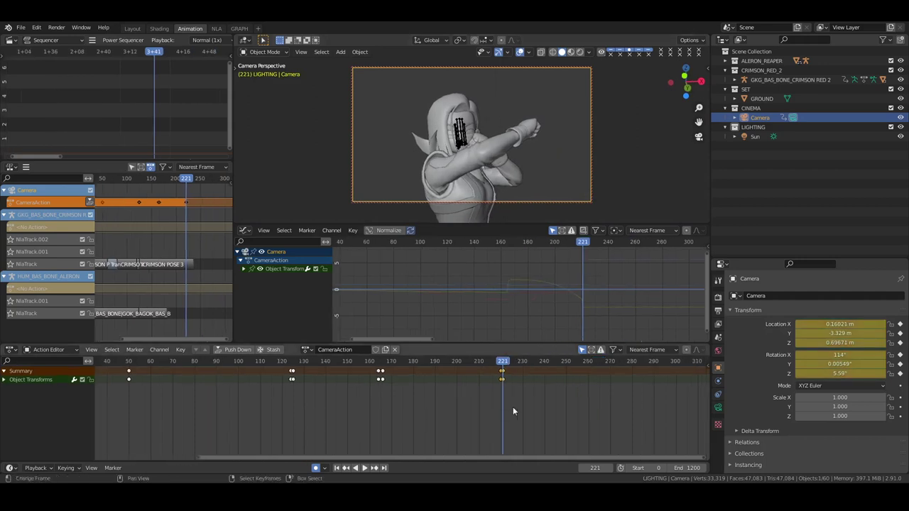
key(space)
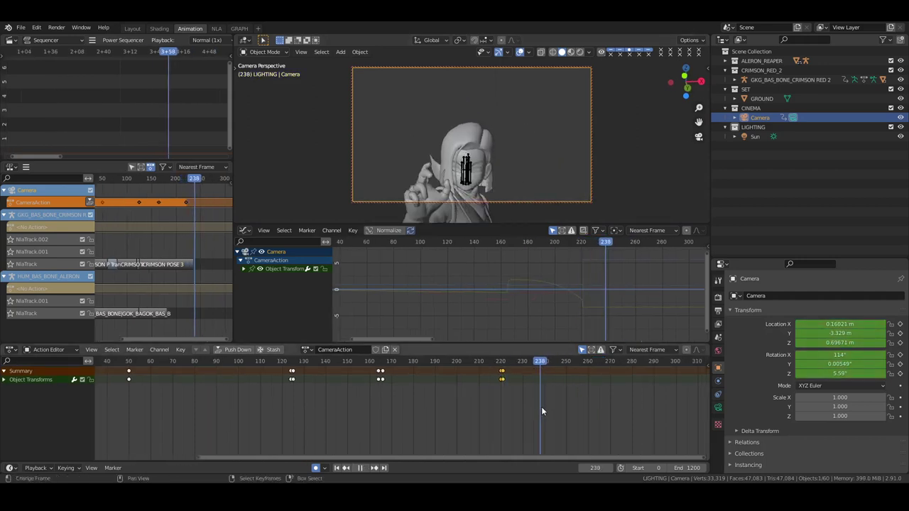
key(space)
middle_drag(498, 162, 507, 156)
Step: Frame the character close-up at frame 240, key frame 280, then return to frame 0
key(Right)
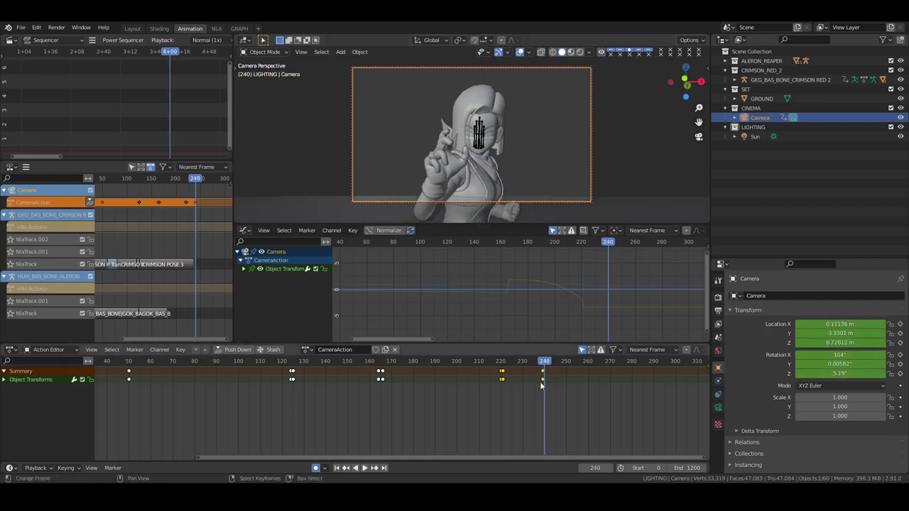
click(540, 381)
middle_drag(522, 185, 473, 118)
click(631, 376)
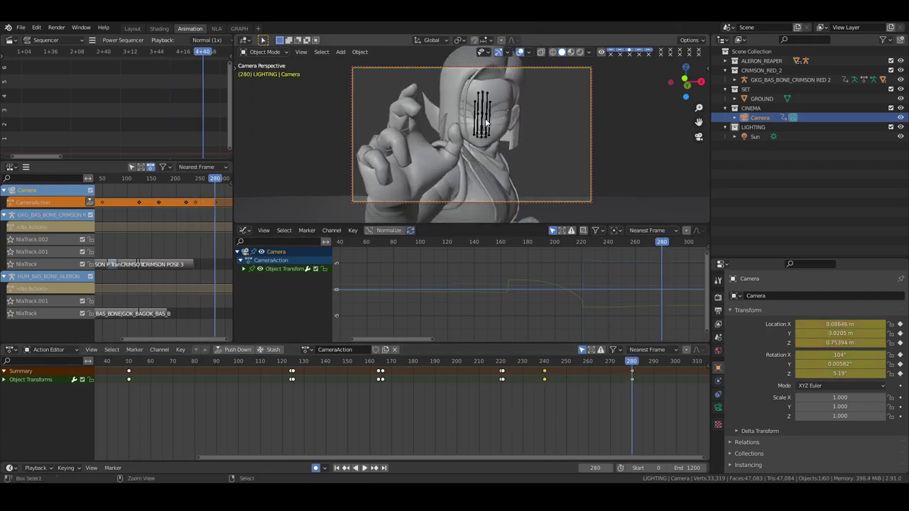
click(337, 468)
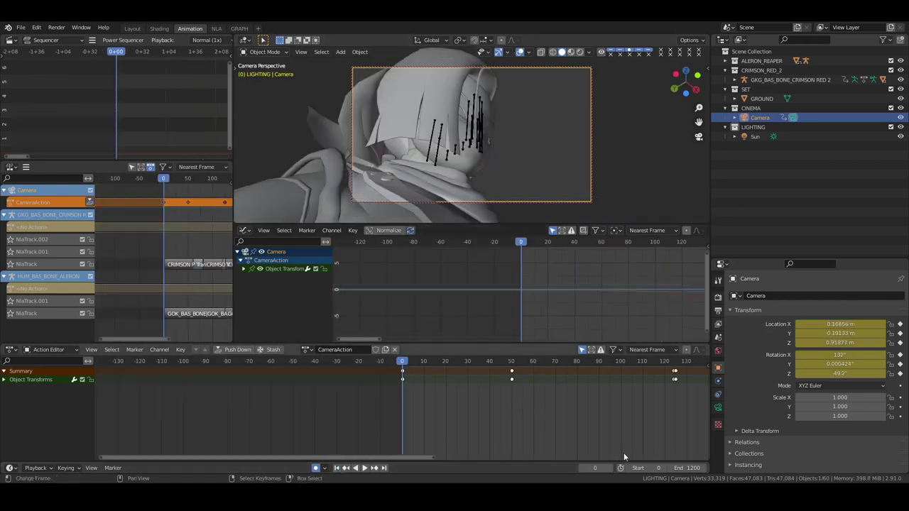
Step: Set the scene end frame to 300, push CameraAction down into an NLA strip, and save
ctrl+scroll(665, 419, down, 10)
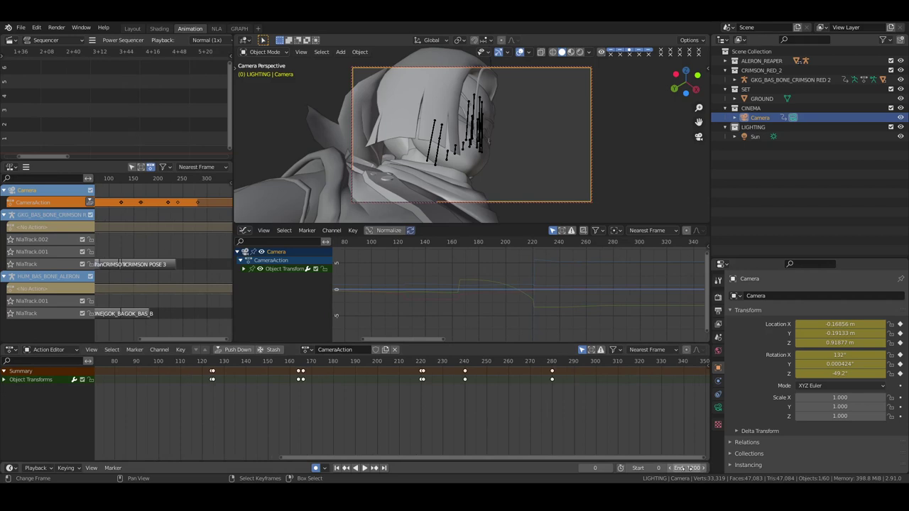
key(Return)
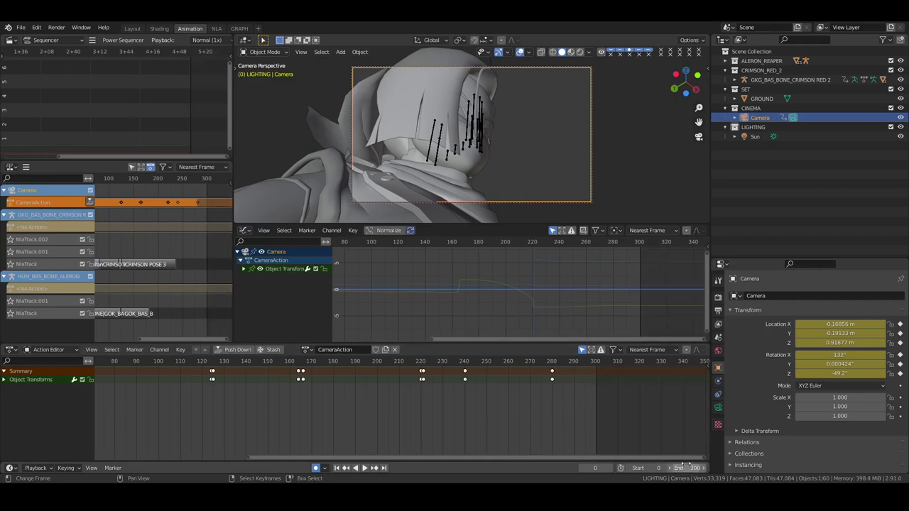
click(336, 468)
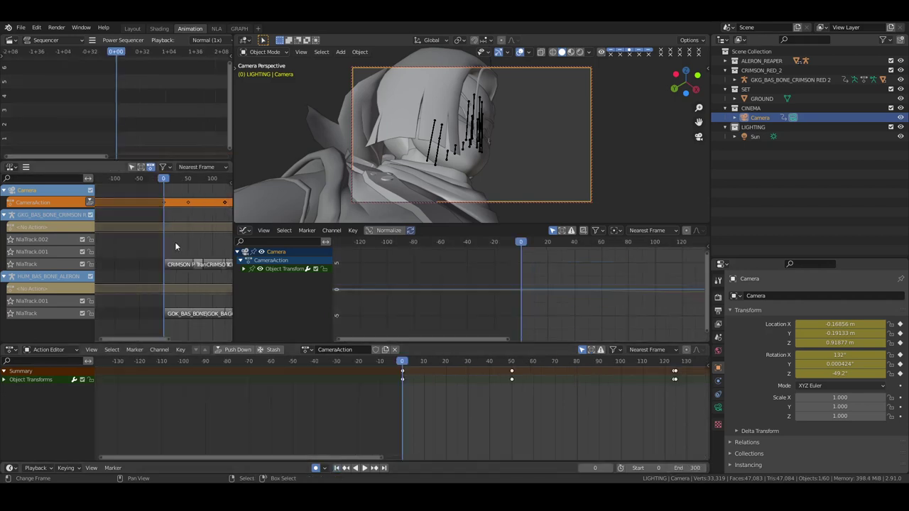
click(89, 202)
key(ctrl+s)
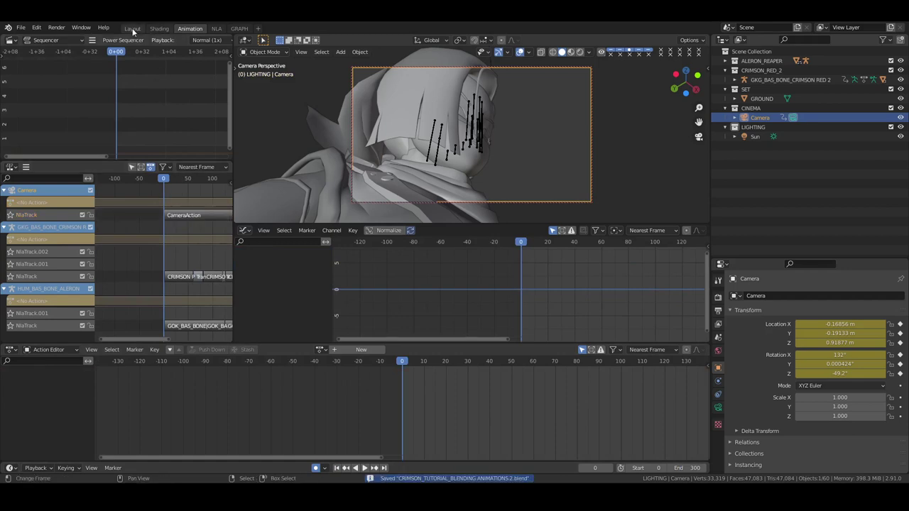
Step: Select the GROUND plane in the Layout workspace and create a new material for it
click(132, 29)
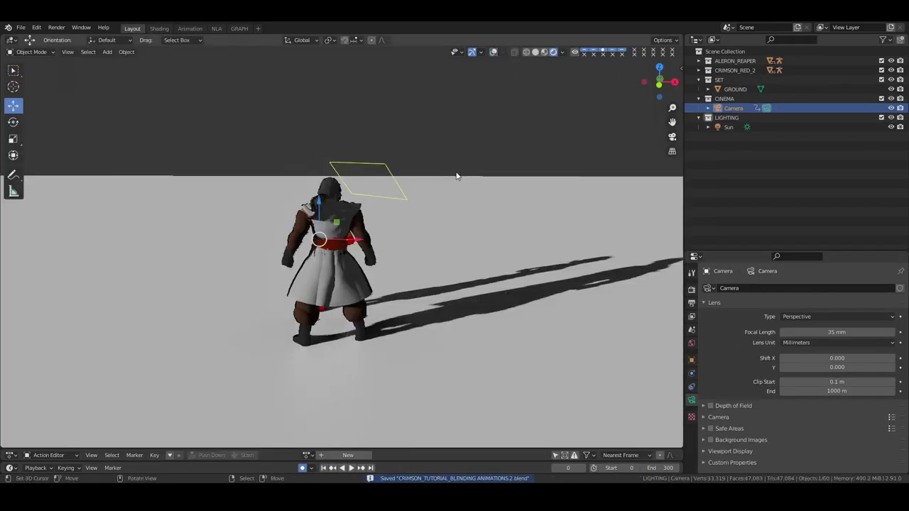
click(477, 208)
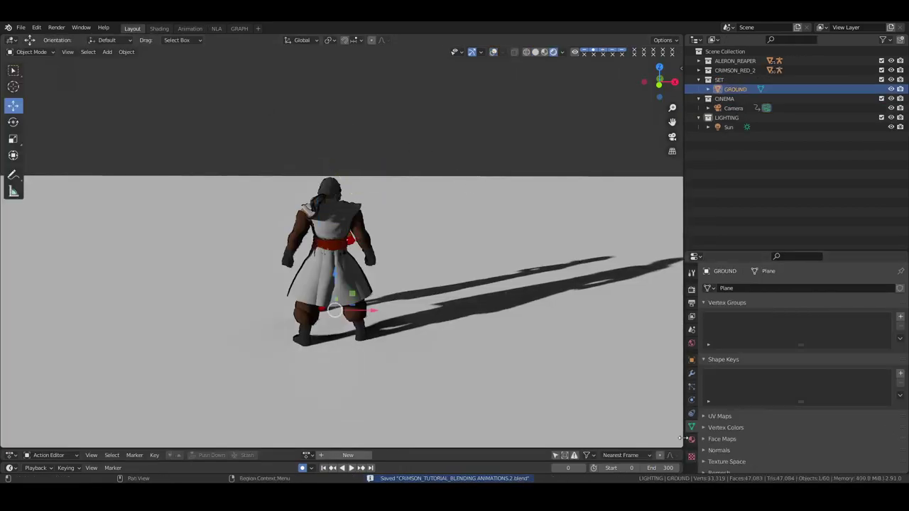
click(692, 439)
click(769, 328)
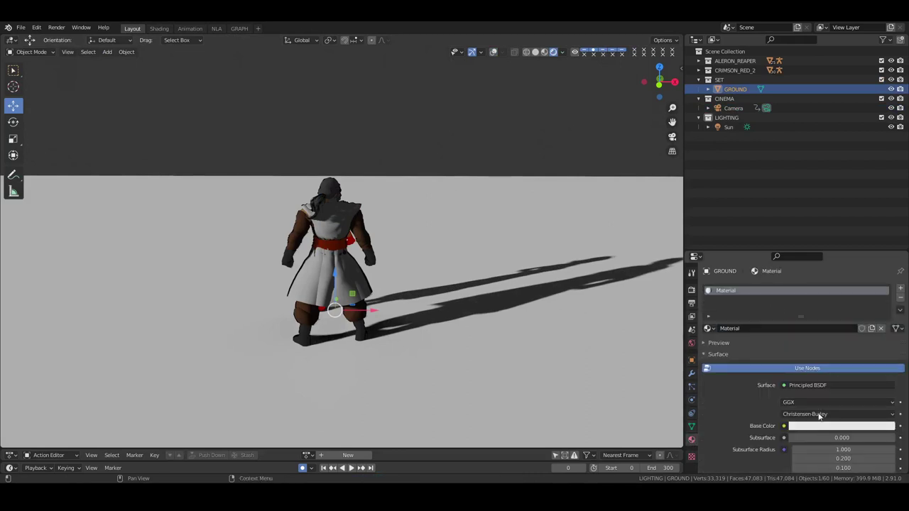
Step: Set ground Roughness 1, Specular about 0.168, Base Color value about 0.16, then view through the camera
scroll(757, 408, down, 2)
scroll(810, 452, down, 3)
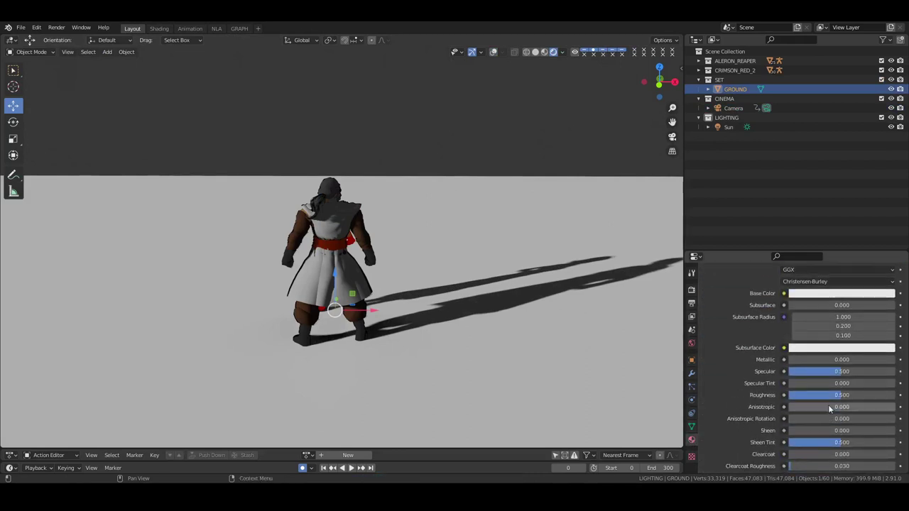
drag(838, 395, 892, 395)
drag(841, 371, 628, 387)
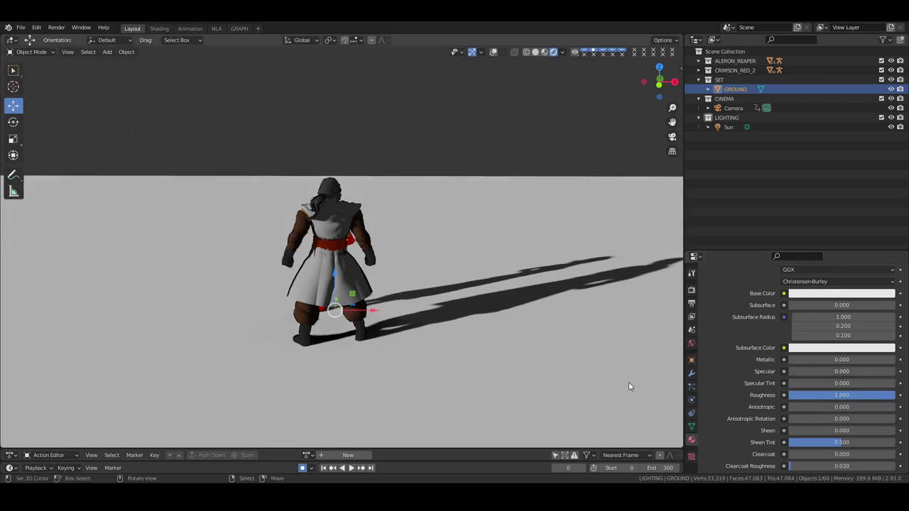
click(813, 295)
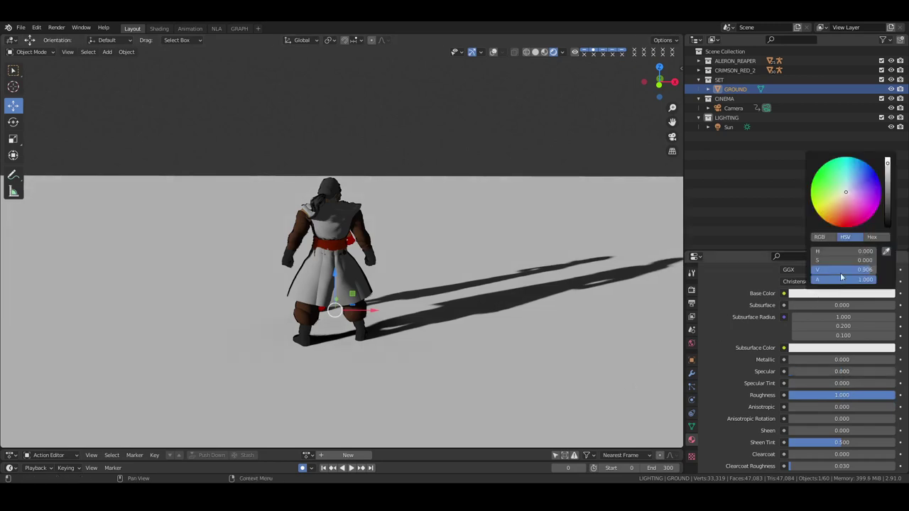
click(835, 271)
text(0)
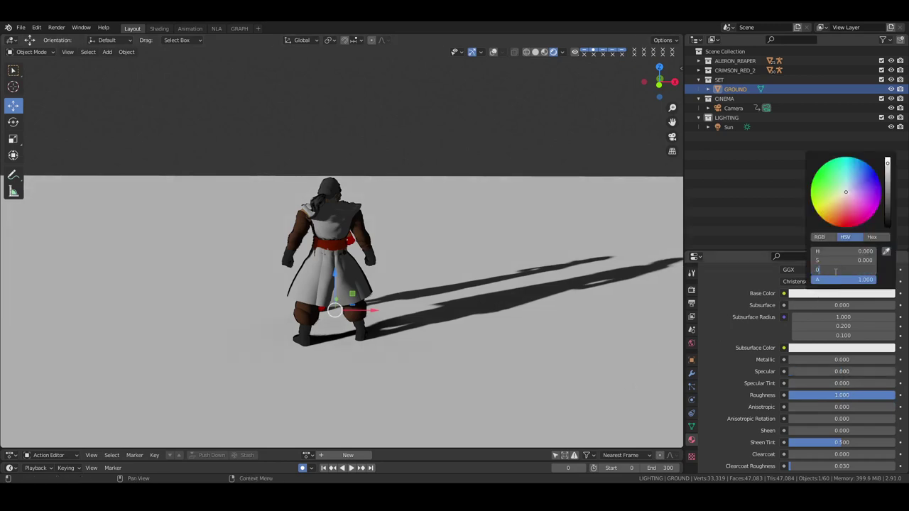
text(.06)
key(Return)
mouse_move(834, 271)
mouse_down()
mouse_move(862, 272)
mouse_move(849, 272)
mouse_up()
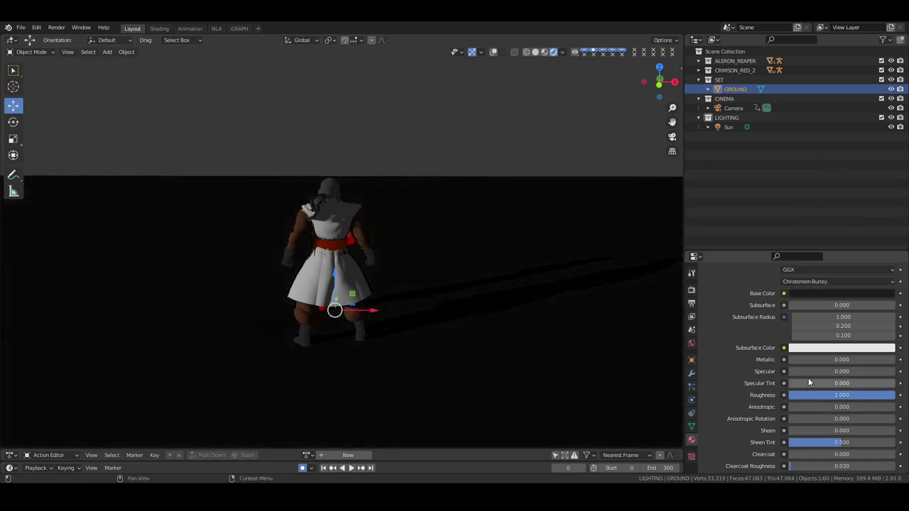
drag(842, 372, 853, 372)
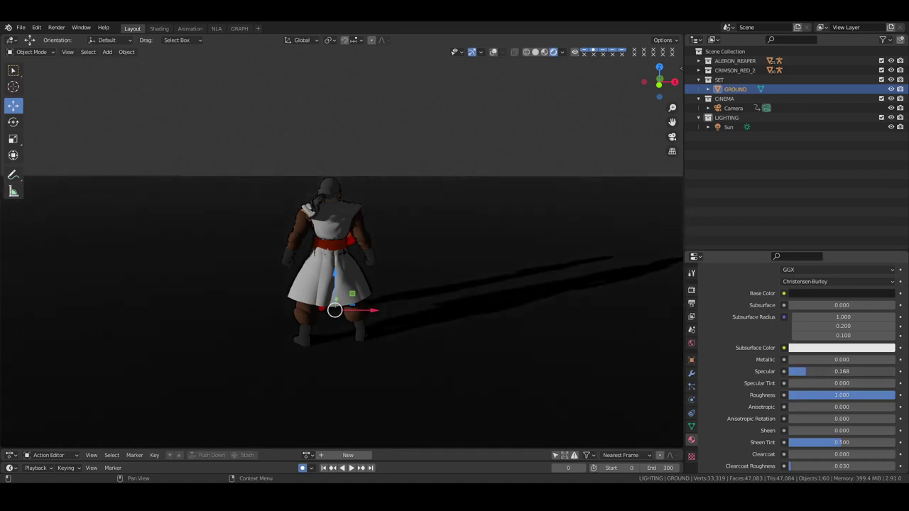
middle_drag(501, 180, 441, 196)
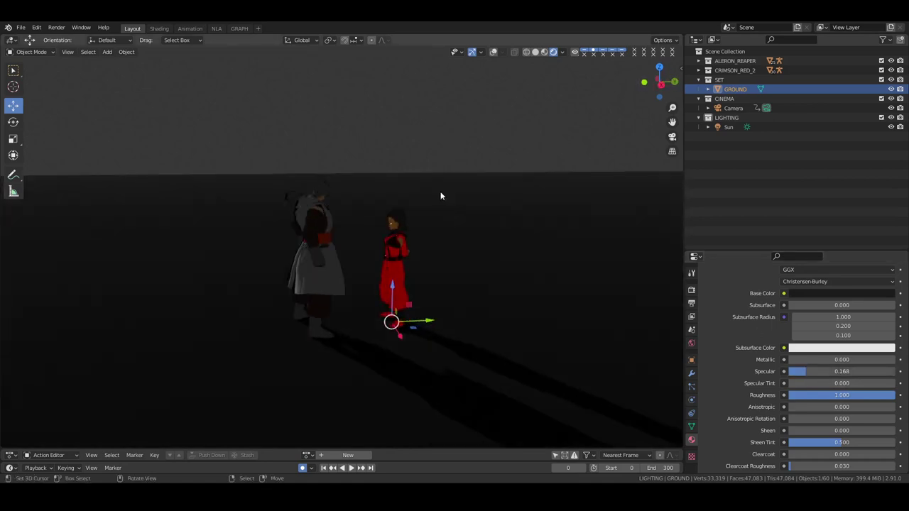
key(KP_0)
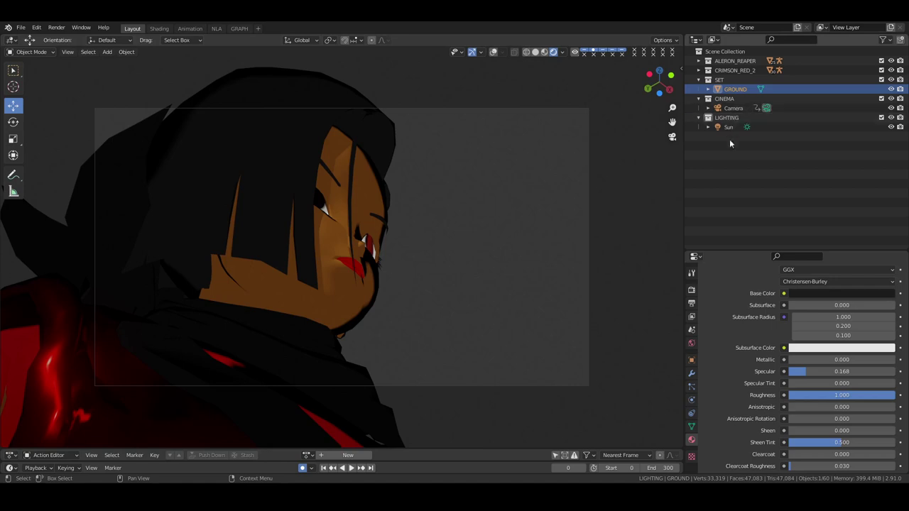
Step: Raise the Sun lamp's Strength to 12 and save the file
click(729, 127)
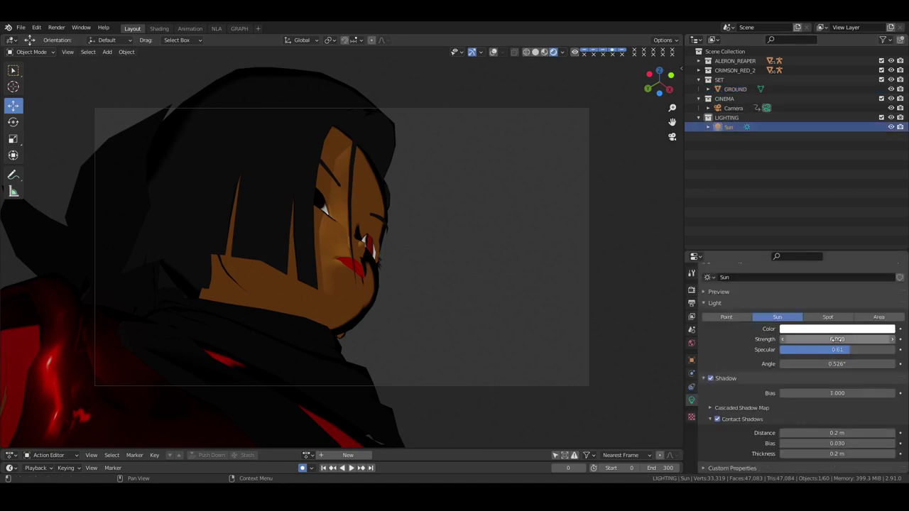
drag(832, 340, 838, 340)
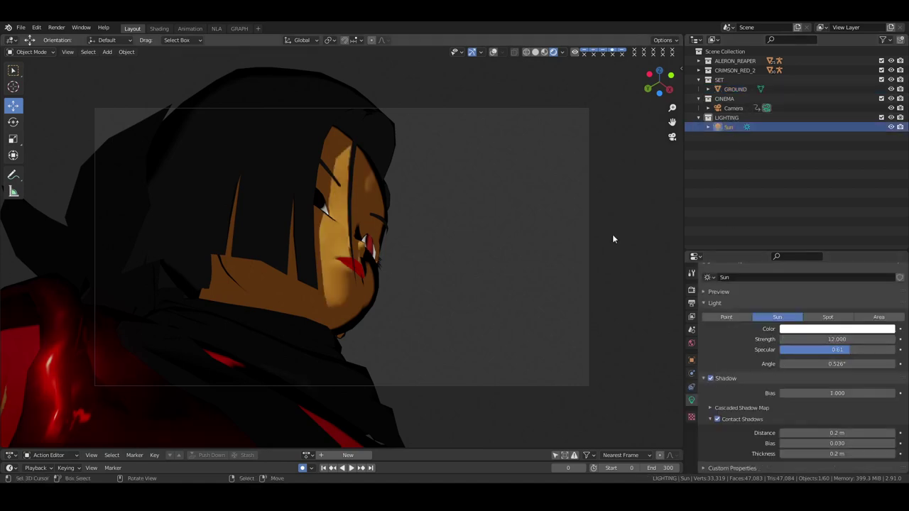
key(ctrl+s)
Step: Play the animation through to frame 300 and back to frame 0, then return to the Animation workspace
key(space)
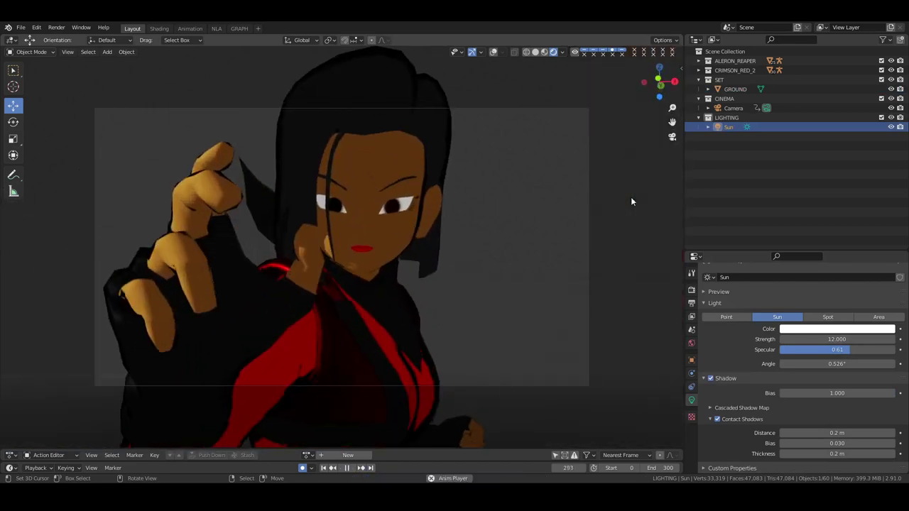
key(Escape)
key(space)
key(Escape)
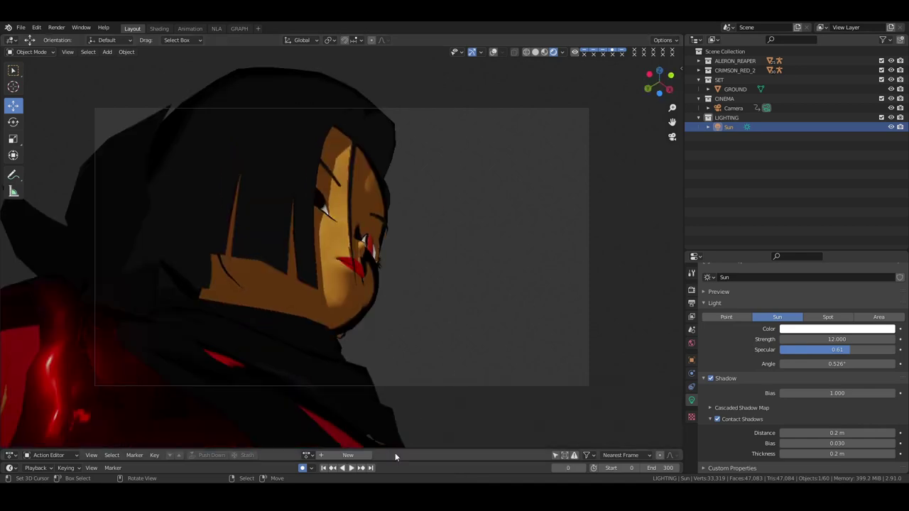
click(369, 468)
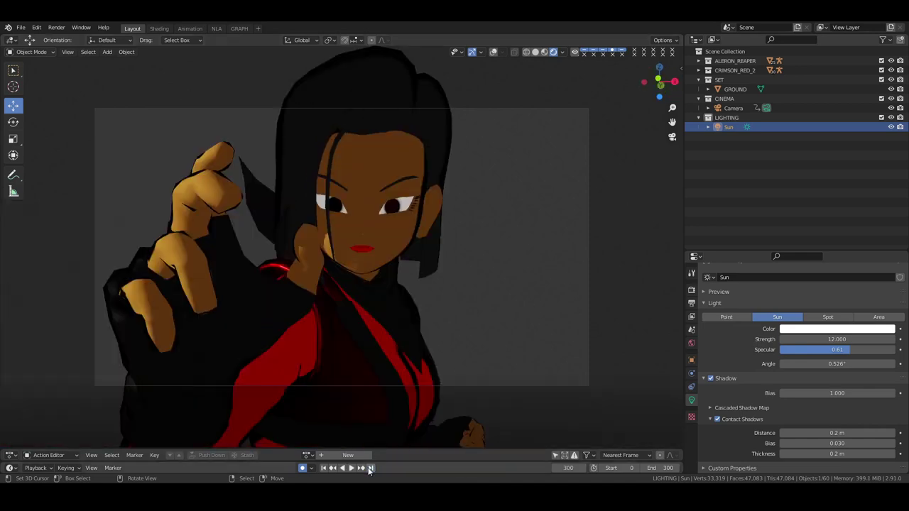
click(325, 469)
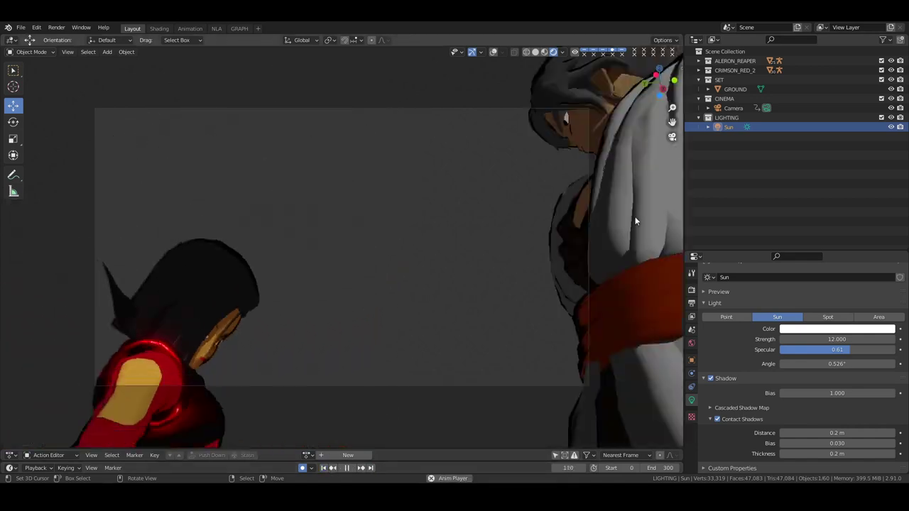
key(space)
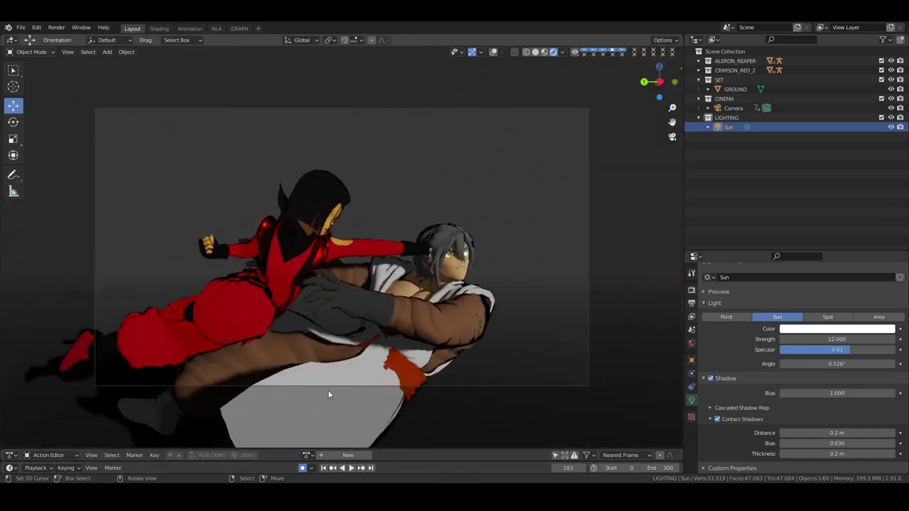
click(323, 468)
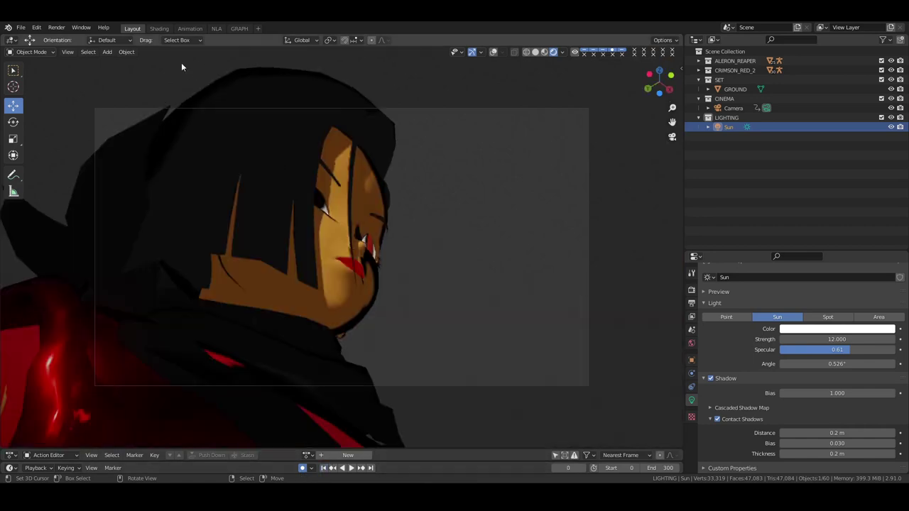
click(198, 29)
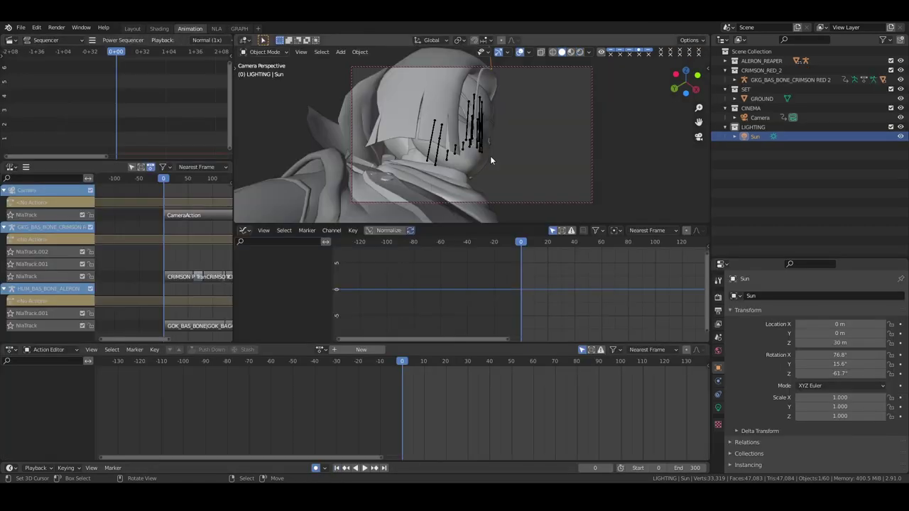
Step: Select the GKG_BAS_BONE_CRIMSON RED 2 armature, show another bone layer and expand its hierarchy
click(475, 141)
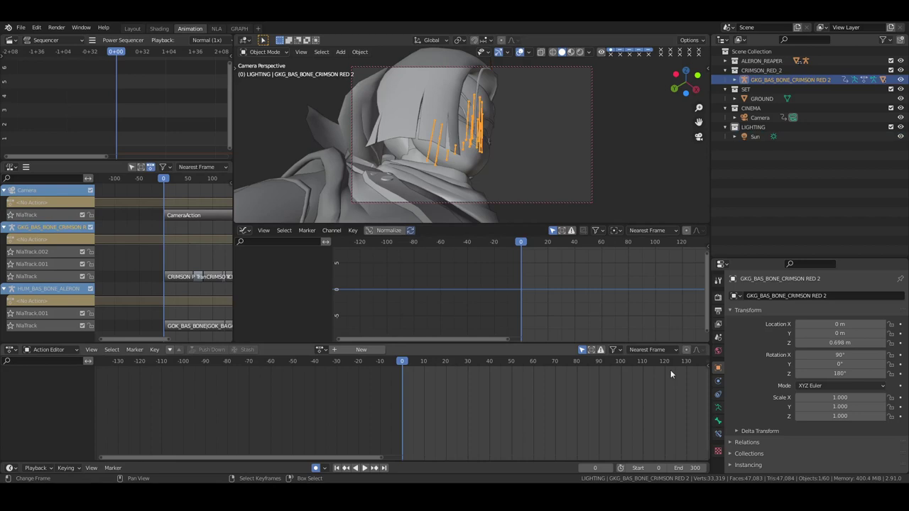
click(717, 405)
click(733, 347)
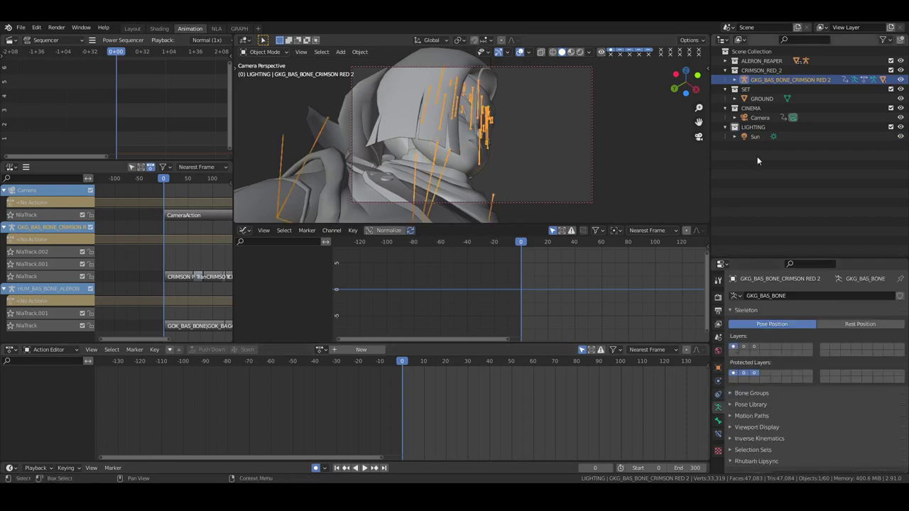
click(735, 79)
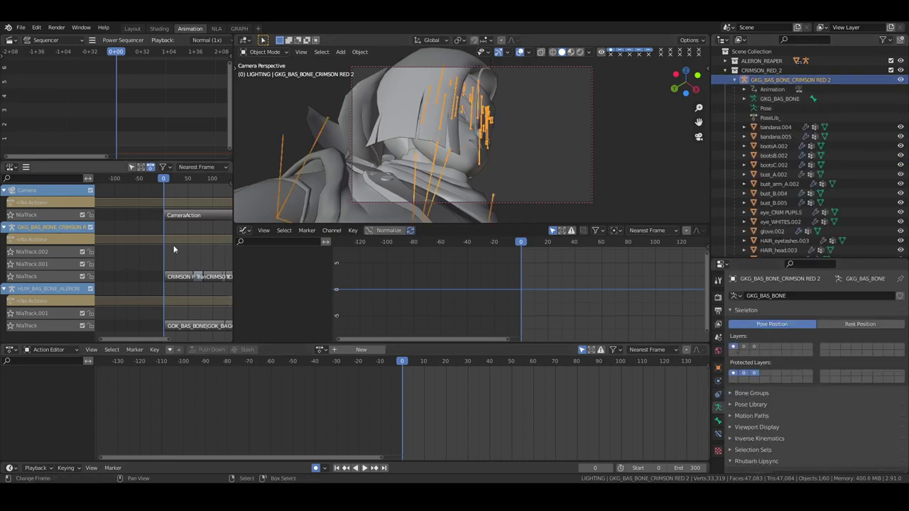
middle_drag(193, 252, 169, 243)
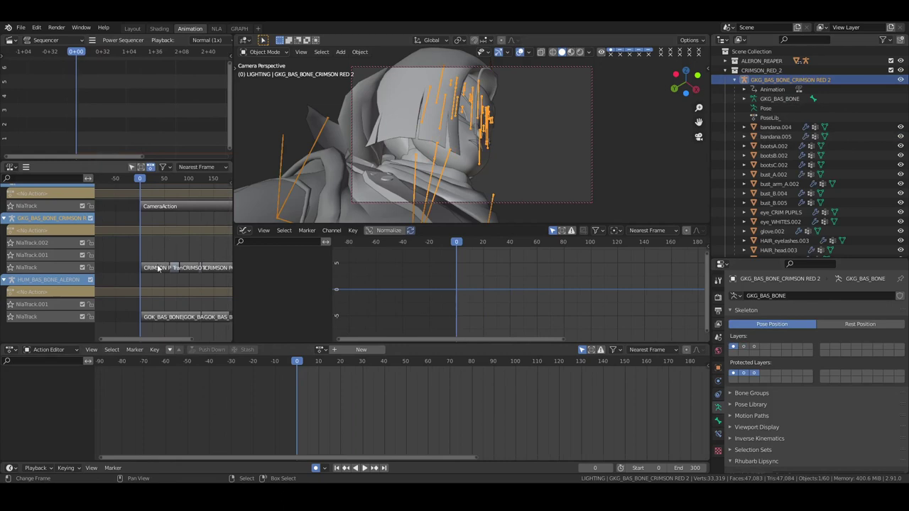
Step: Preview the animation from frame 73 and settle on frame 80
click(185, 242)
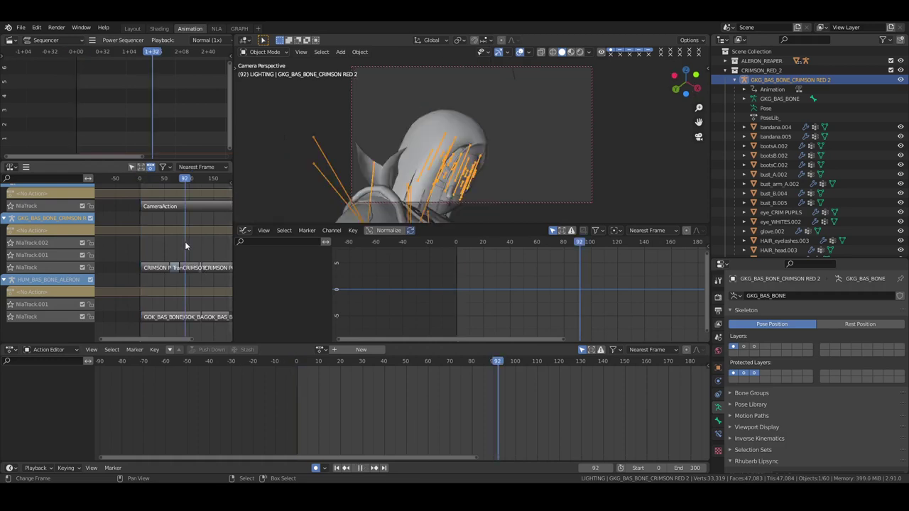
scroll(181, 270, up, 4)
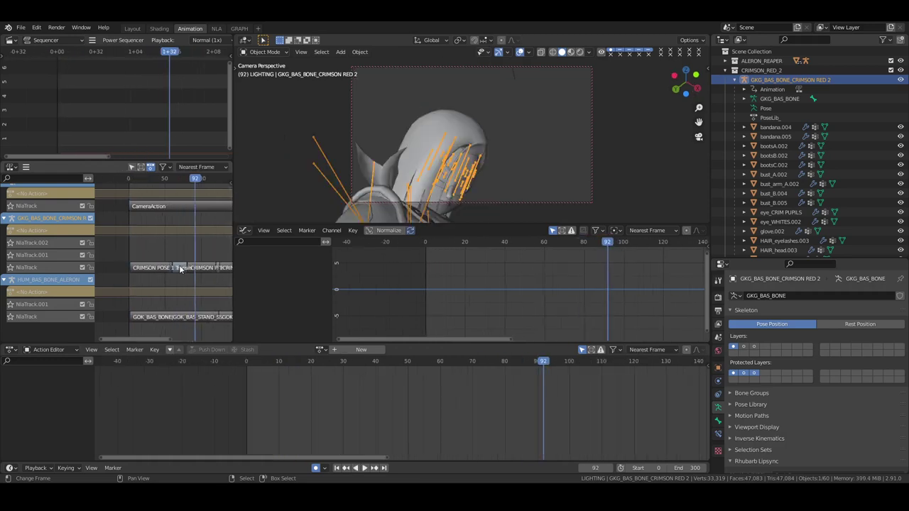
click(181, 273)
key(space)
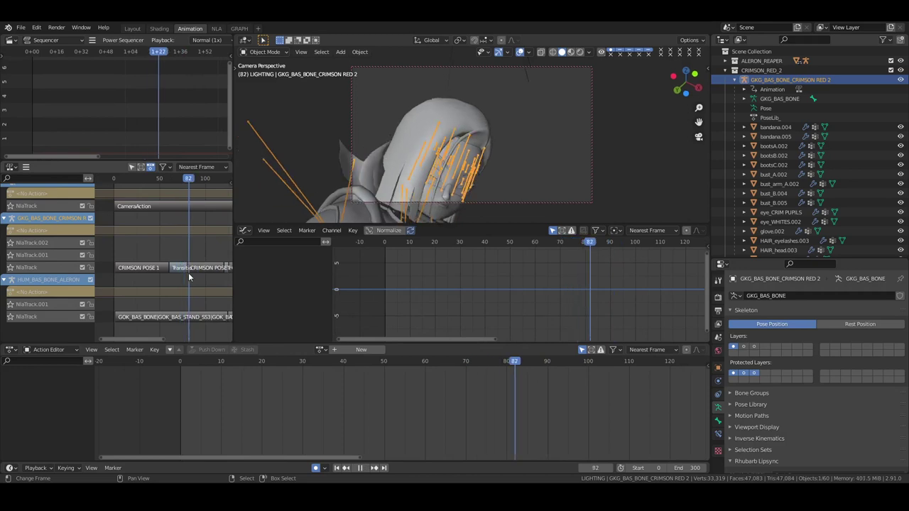
key(Left)
key(Left)
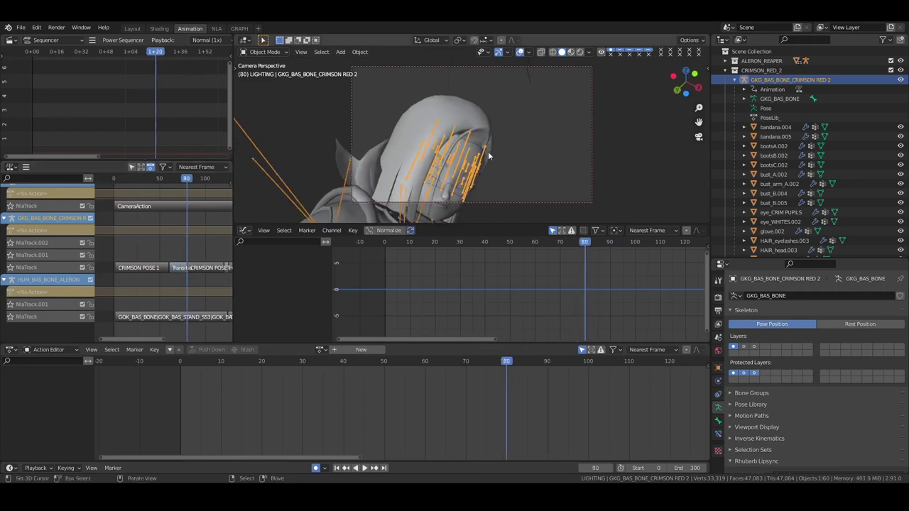
Step: Enter Pose Mode, select the b_C_Neck1 bone, save, and bring the CRIMSON POSE 2 strip into view
key(ctrl+Tab)
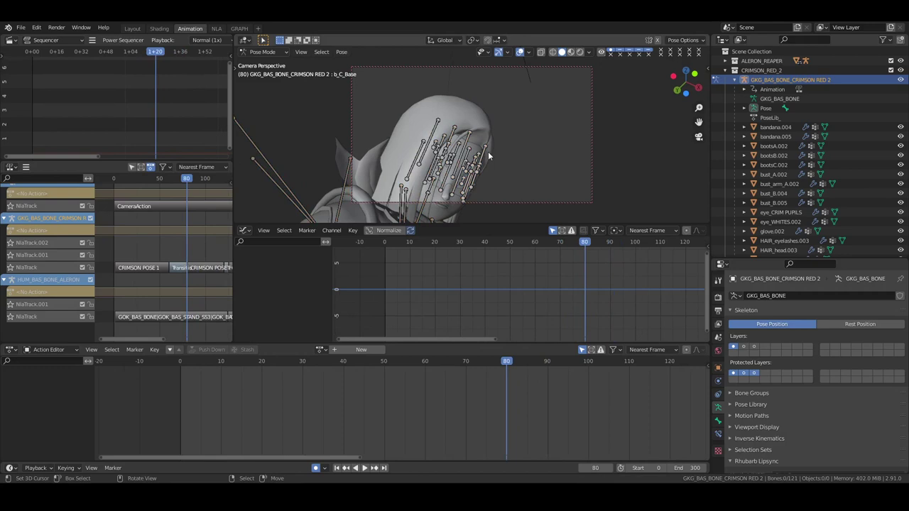
click(745, 109)
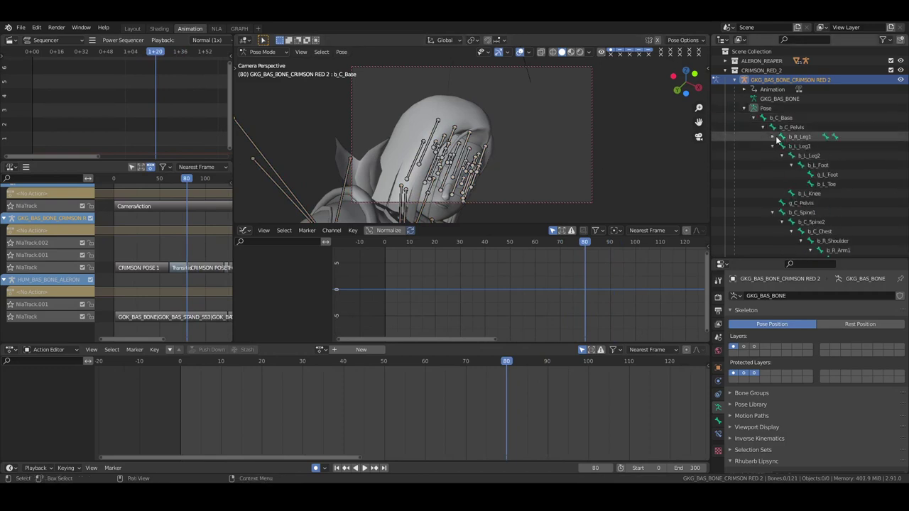
scroll(795, 181, down, 3)
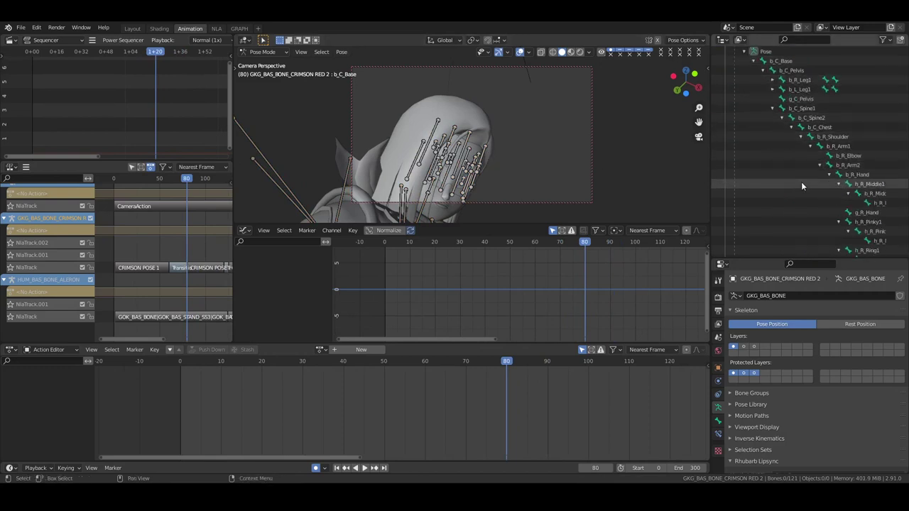
click(801, 136)
key(ctrl+s)
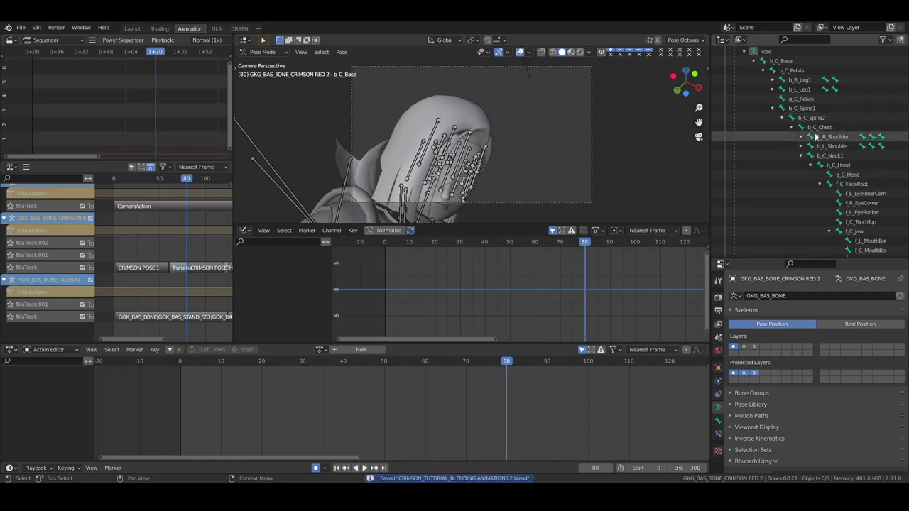
click(829, 156)
middle_drag(537, 401, 493, 414)
Step: Tweak the CRIMSON POSE 2 strip and shift a neck rotation curve vertically
key(Tab)
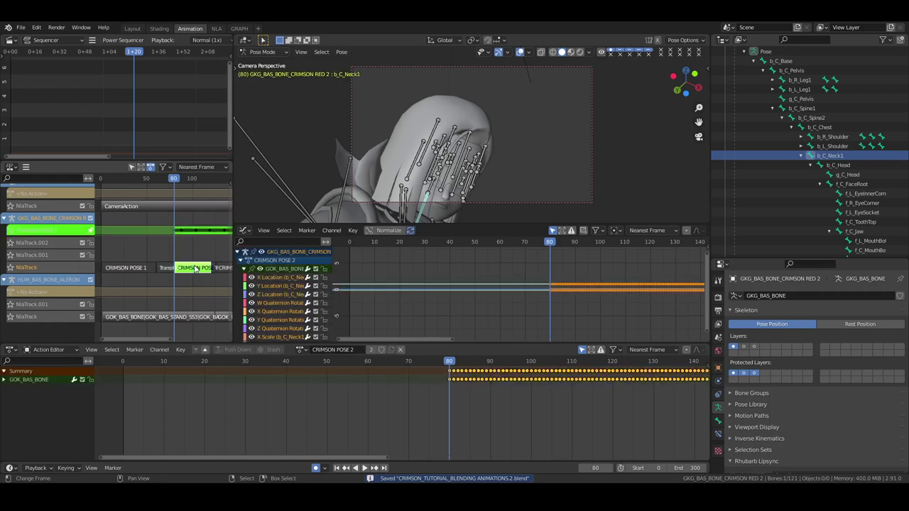
key(Home)
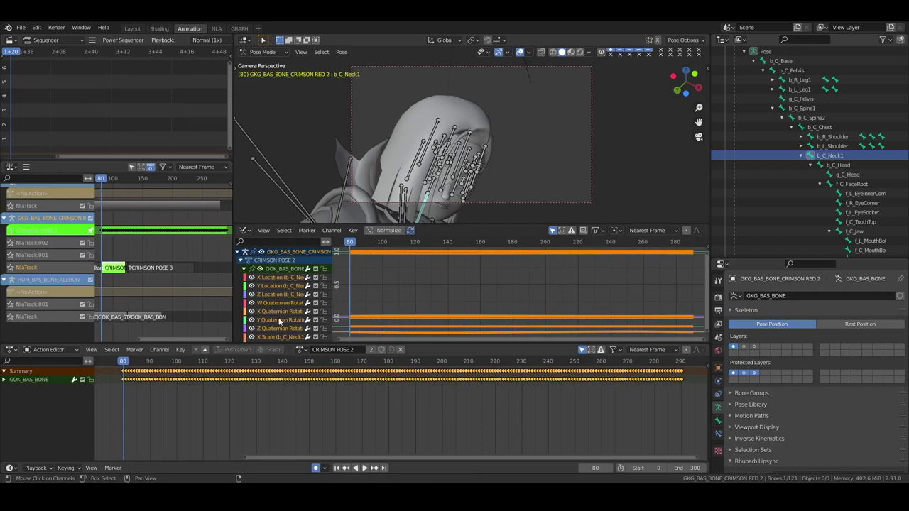
click(511, 316)
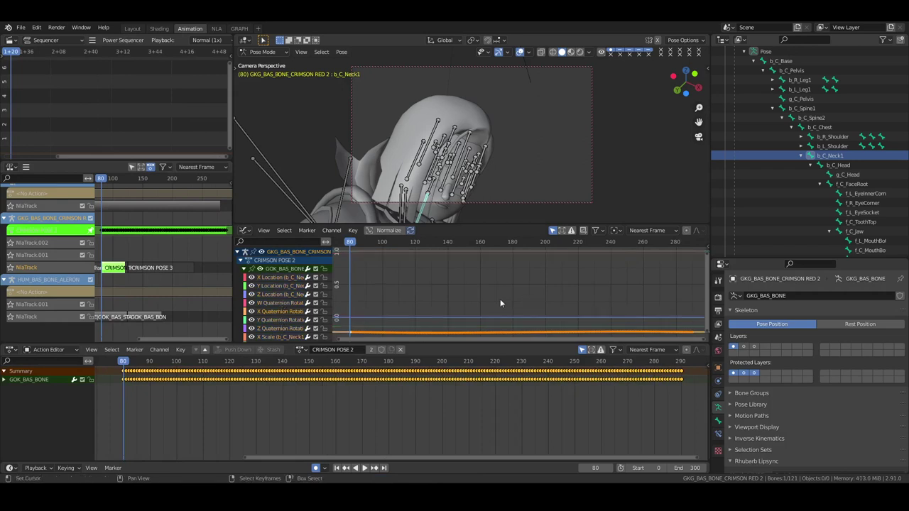
key(KP_Decimal)
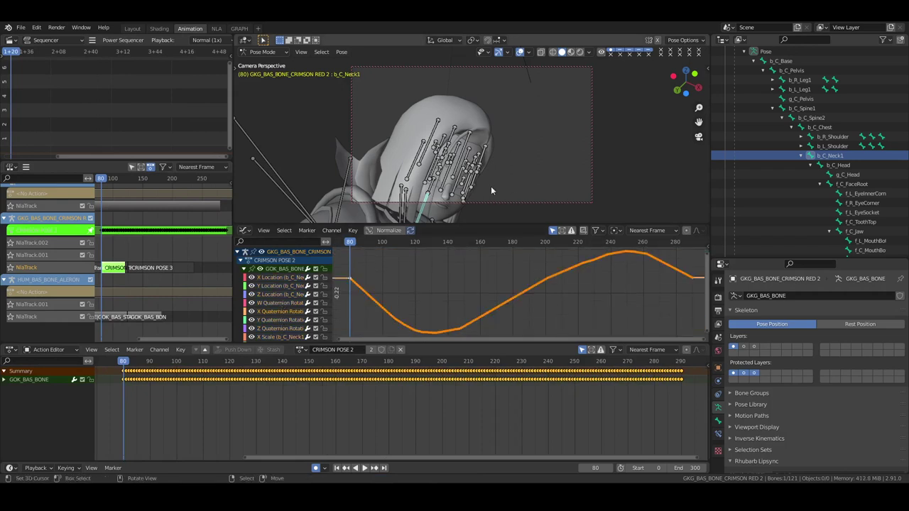
middle_drag(490, 186, 534, 168)
scroll(490, 180, up, 5)
key(shift+space)
key(r)
scroll(497, 156, down, 3)
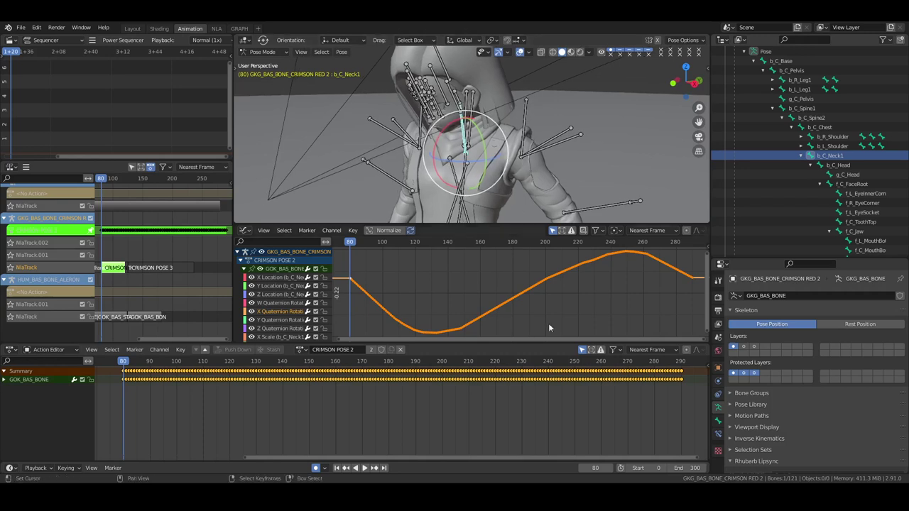
key(g)
key(y)
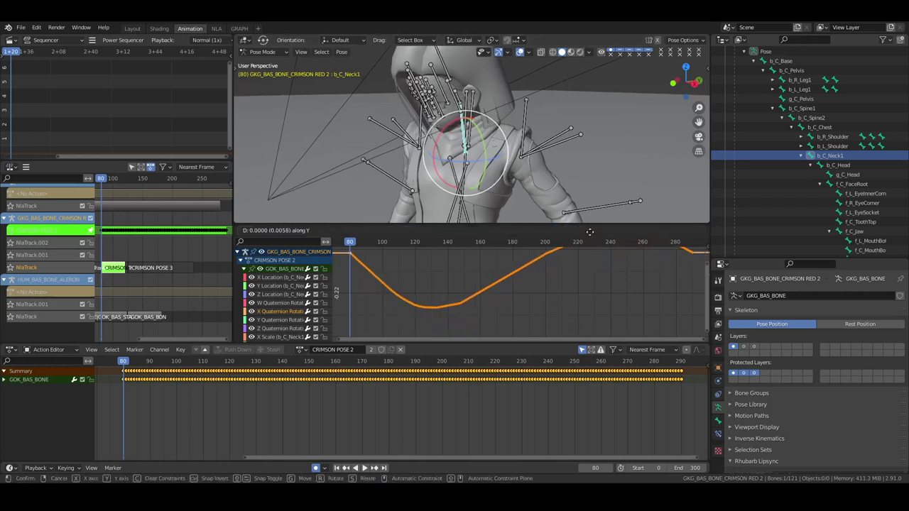
click(590, 279)
Step: Move to the b_C_Head bone and offset its X Quaternion rotation curve vertically
key(bracketright)
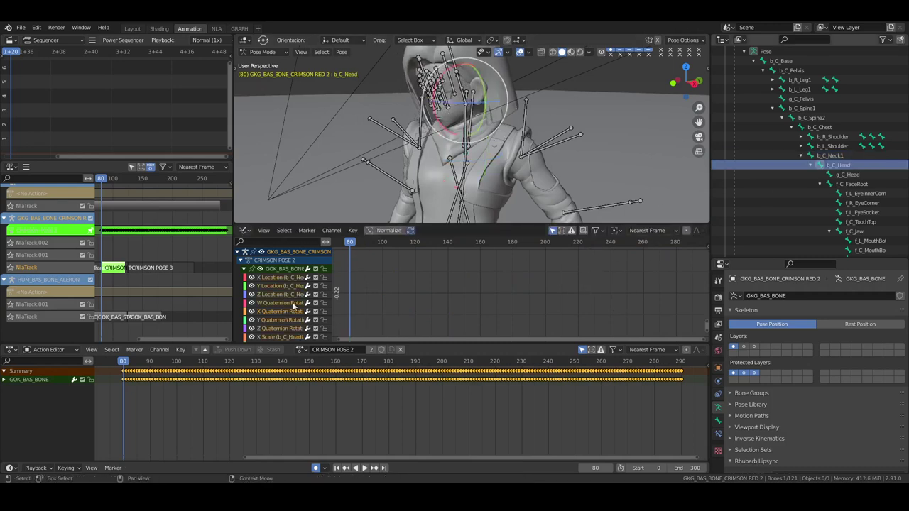
middle_drag(508, 294, 509, 282)
click(275, 310)
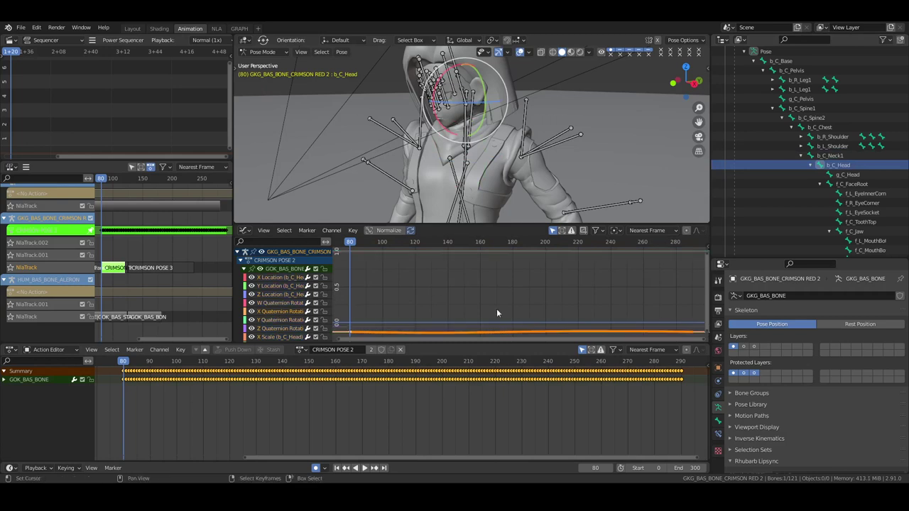
key(Home)
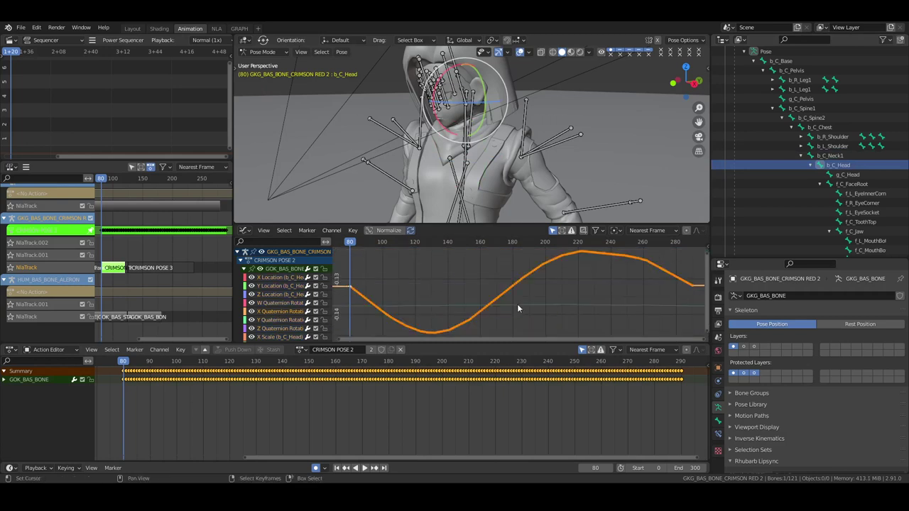
key(g)
key(y)
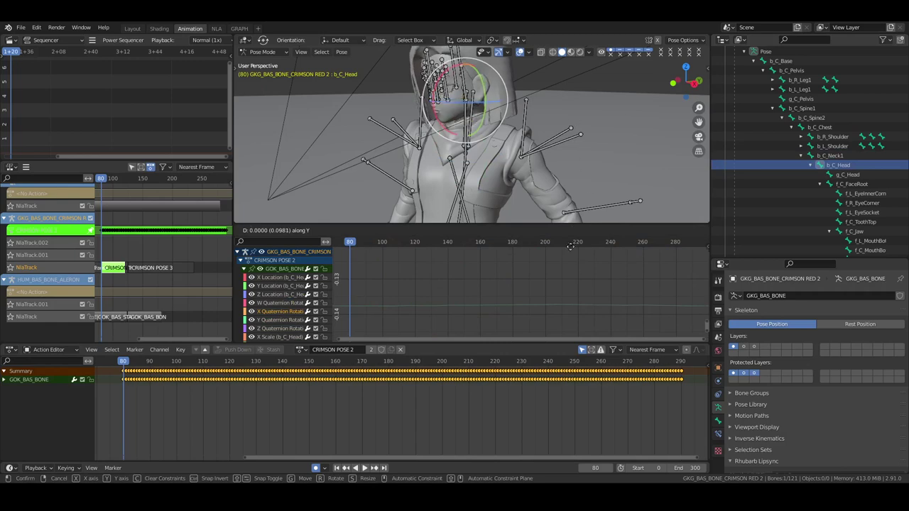
click(579, 281)
Step: Return the 3D view to the camera, cancel a further head-curve move, and deselect the bone
key(KP_0)
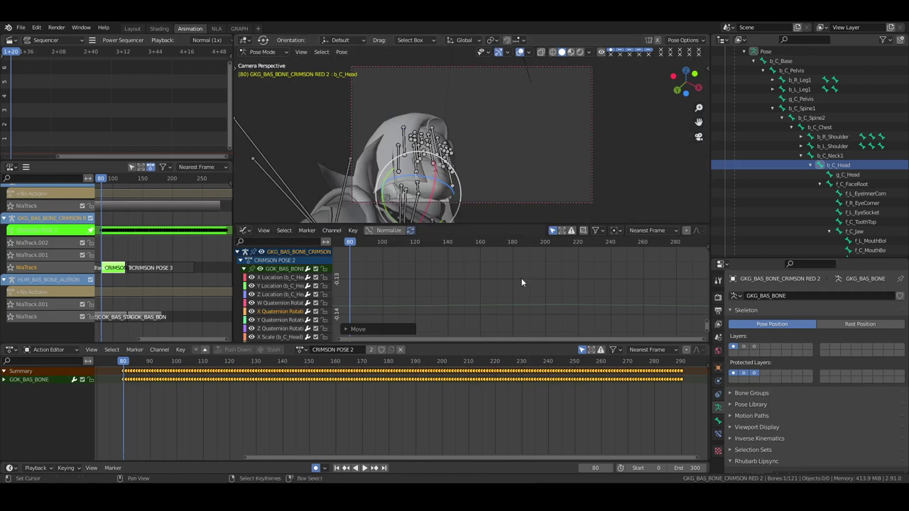
key(Home)
key(g)
key(y)
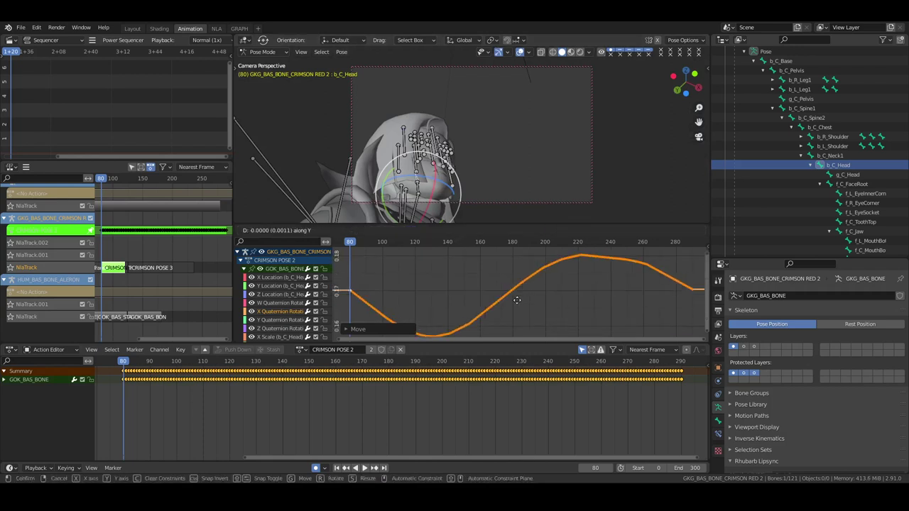
key(Escape)
click(490, 142)
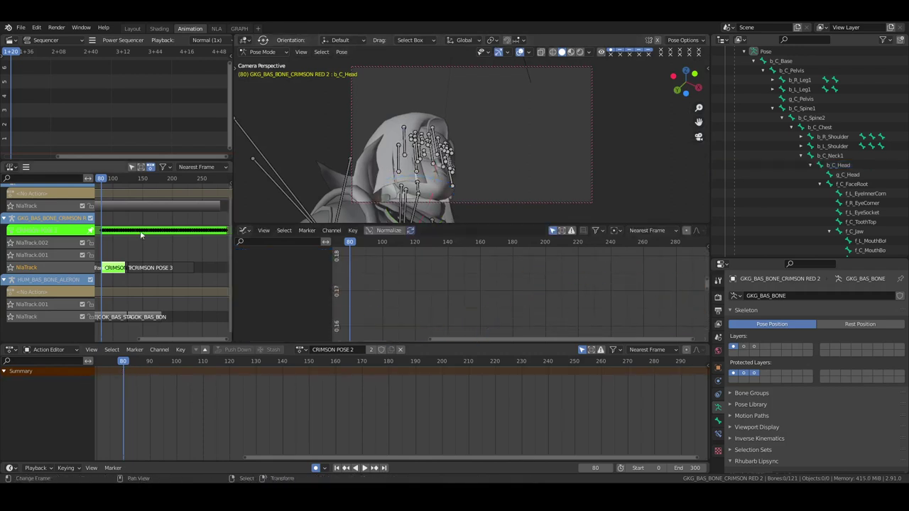
Step: Leave tweak mode, save, play the blended animation and return to frame 0
key(Tab)
key(ctrl+s)
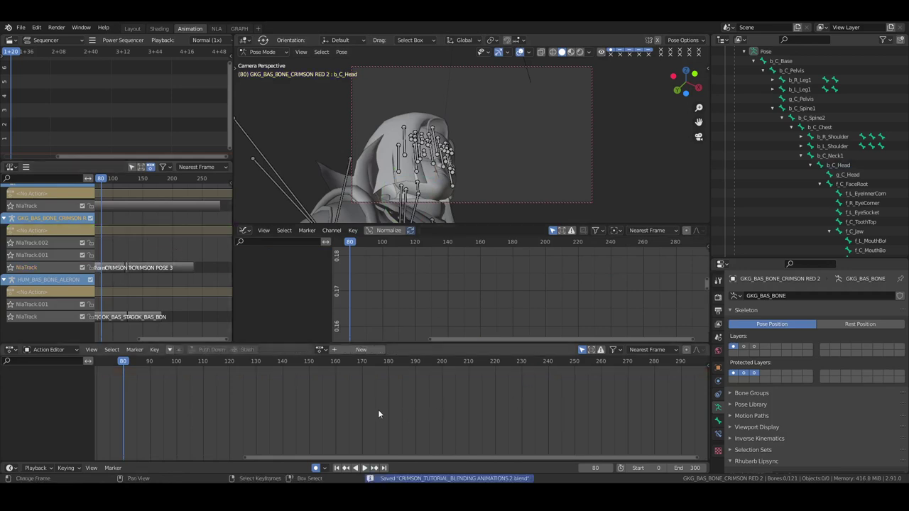
key(space)
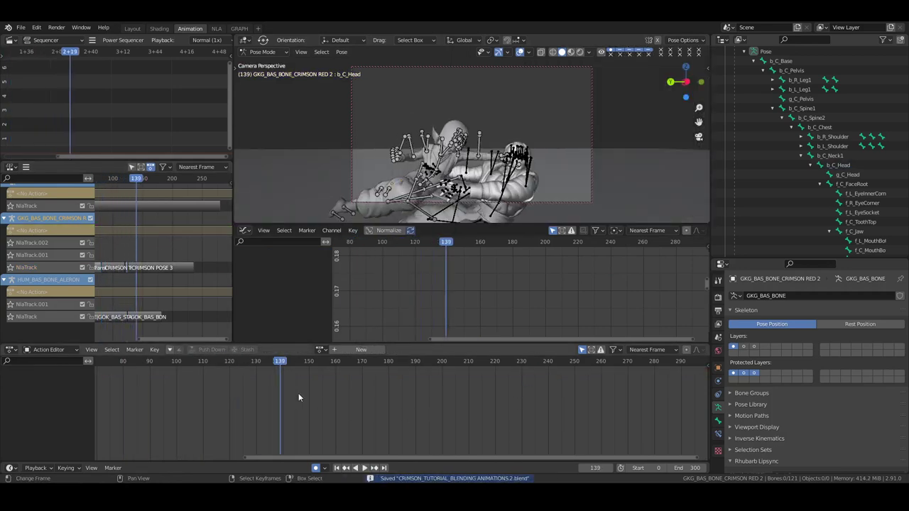
click(168, 408)
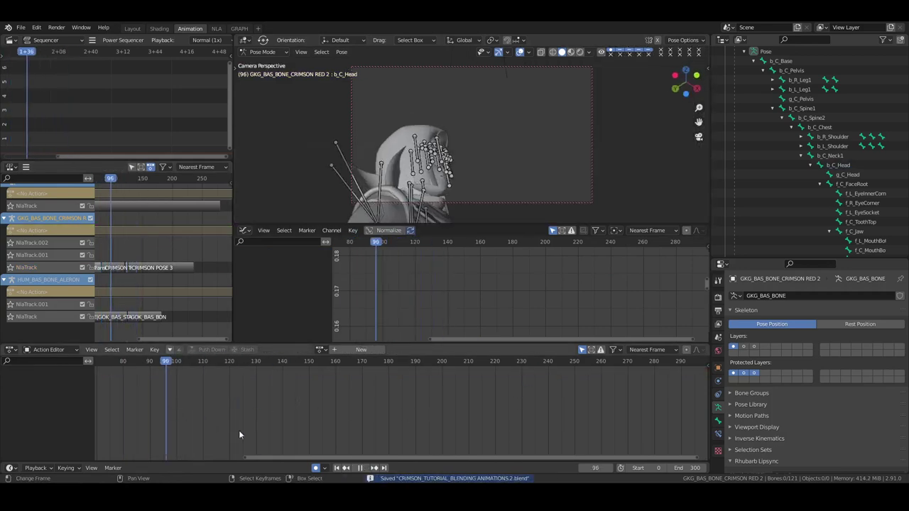
click(338, 468)
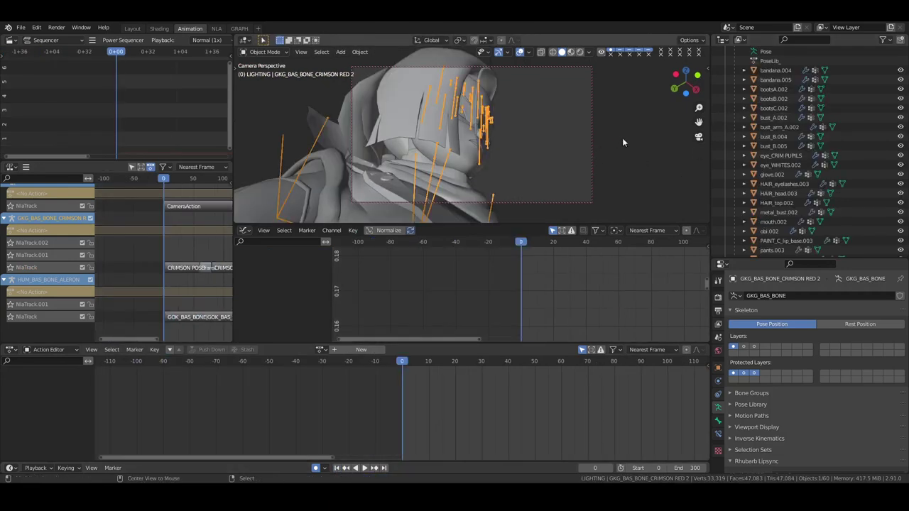
Step: Show the rig's second bone layer and collapse the CRIMSON_RED_2 collection in the outliner
click(743, 346)
scroll(732, 78, up, 4)
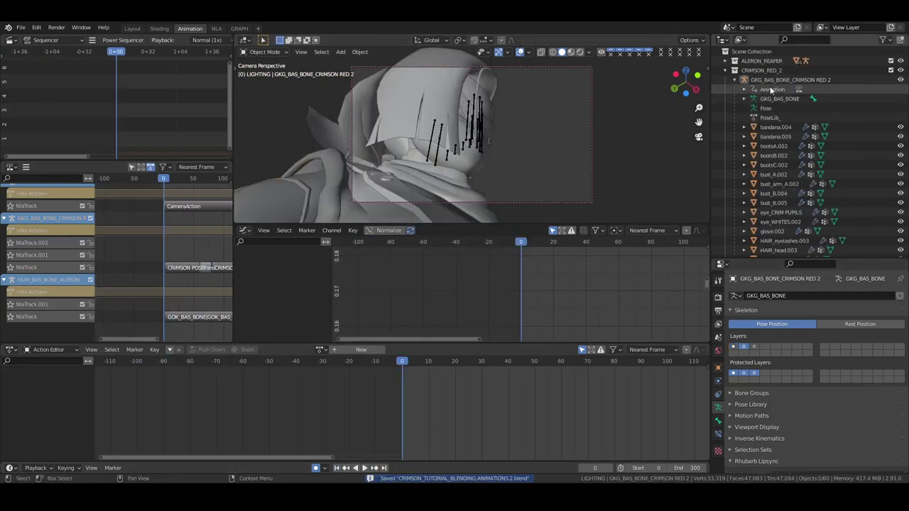
click(733, 74)
click(725, 70)
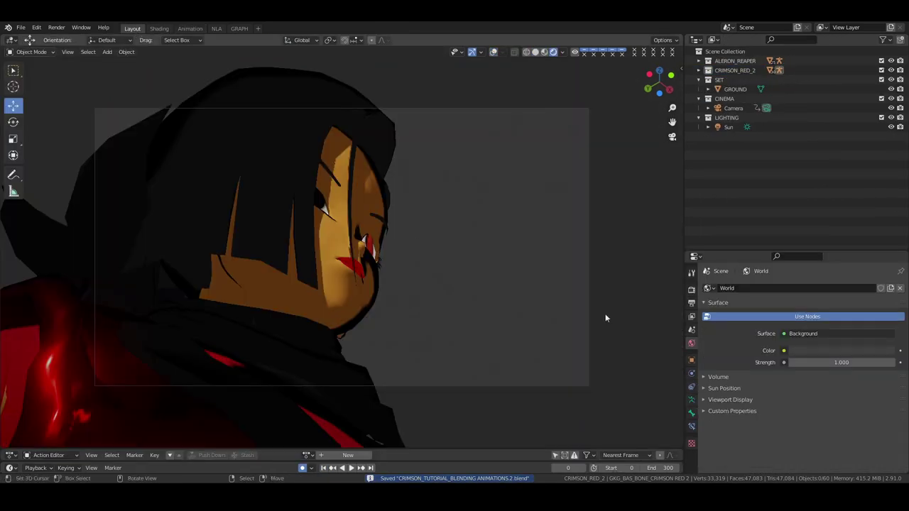
Step: Play and stop the animation preview, return to frame 0, and open the viewport View menu
key(space)
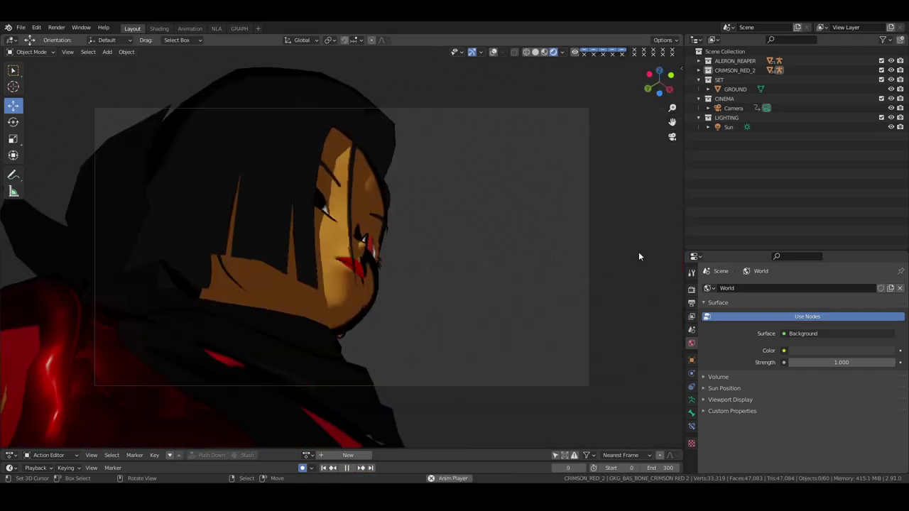
key(space)
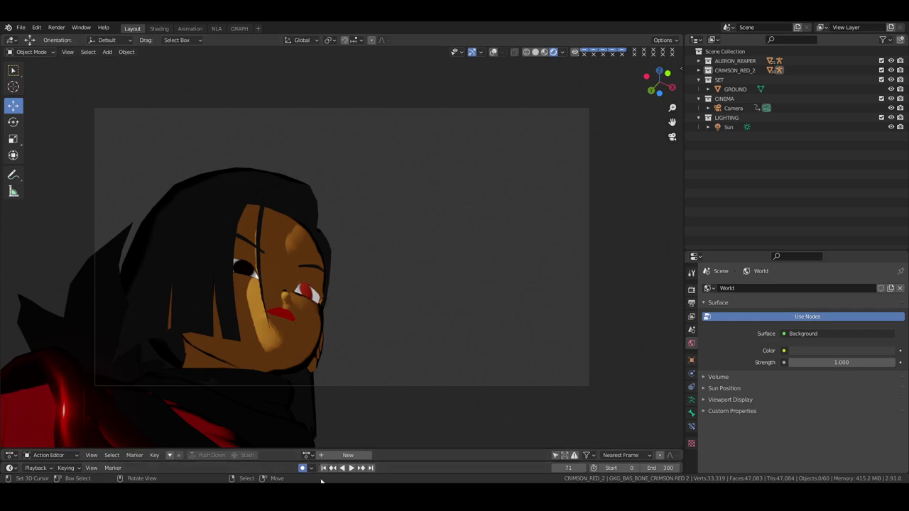
click(323, 469)
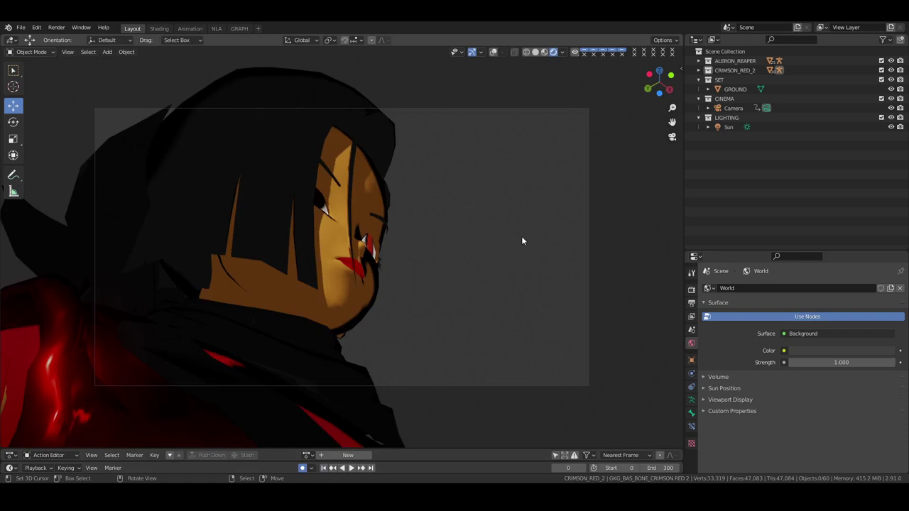
click(67, 52)
Step: Browse the render output path to the CHARA_ANIMATION_BLENDING project folder
click(691, 304)
scroll(892, 431, down, 4)
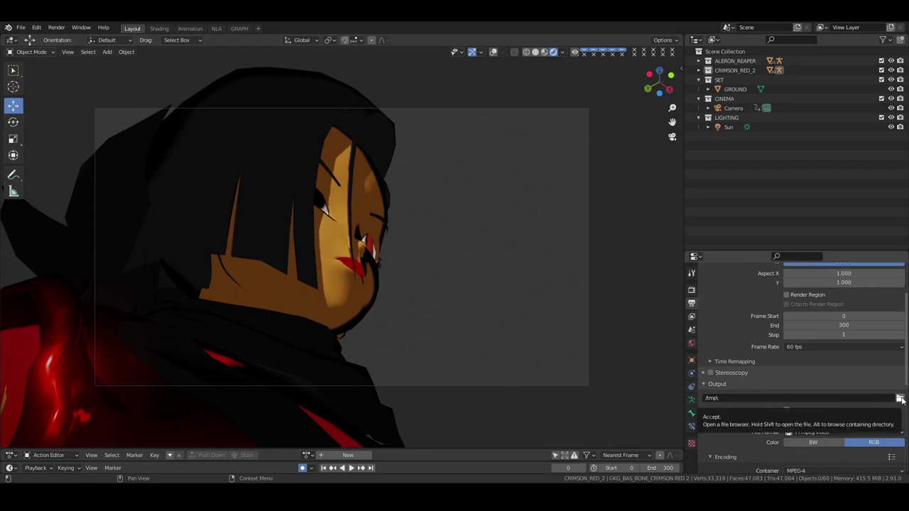
click(900, 399)
click(242, 314)
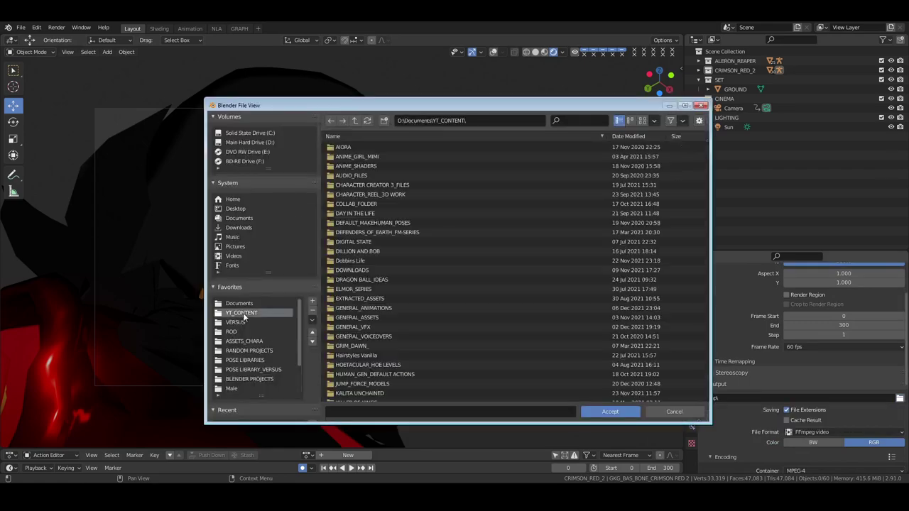
scroll(369, 339, down, 15)
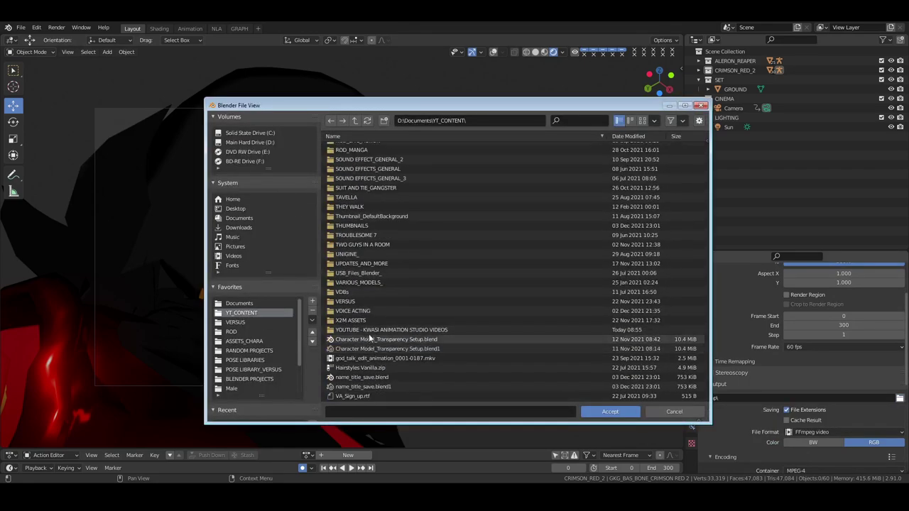
double_click(372, 329)
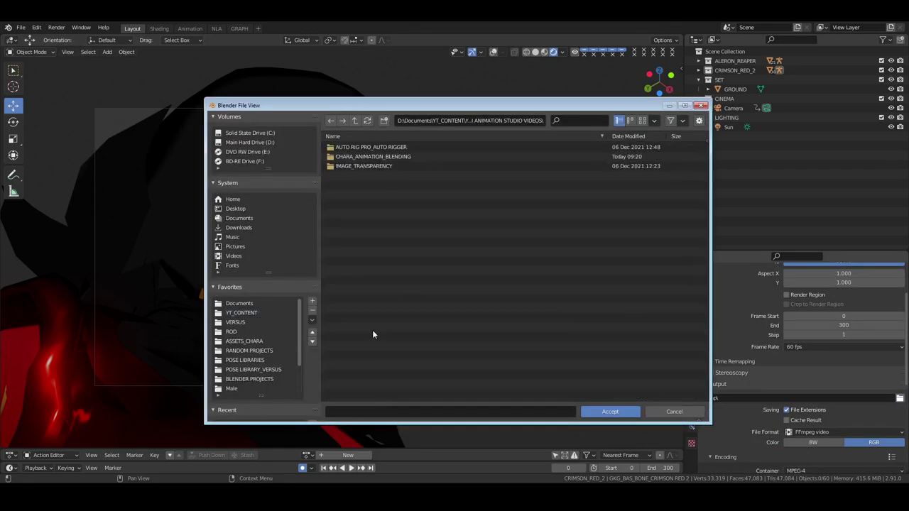
double_click(373, 156)
Step: Create a VIDEO_FILE folder, set it as the output path, save, and start the animation render
click(384, 121)
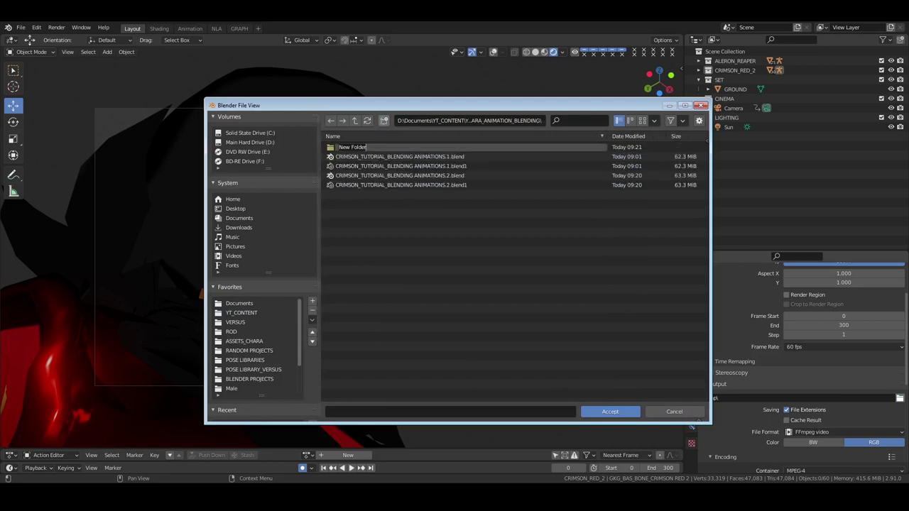
text(VIDEO_FILE)
key(Return)
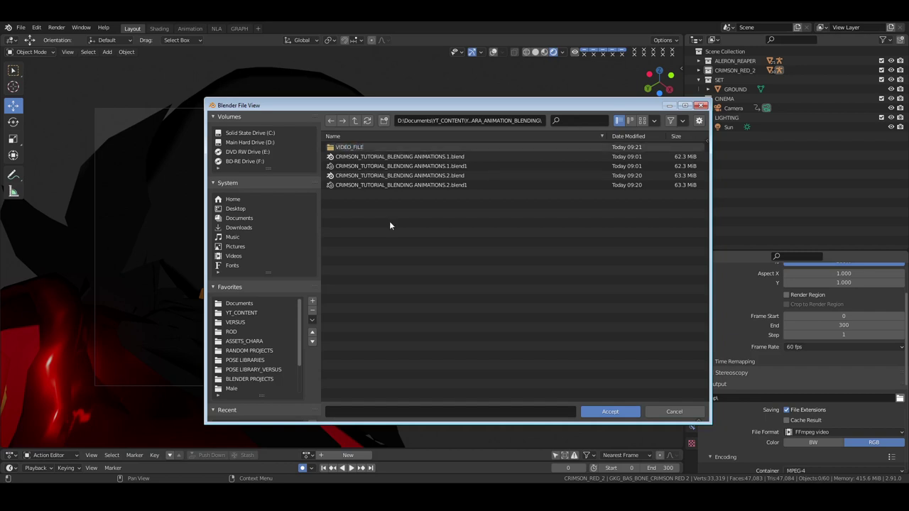
double_click(349, 147)
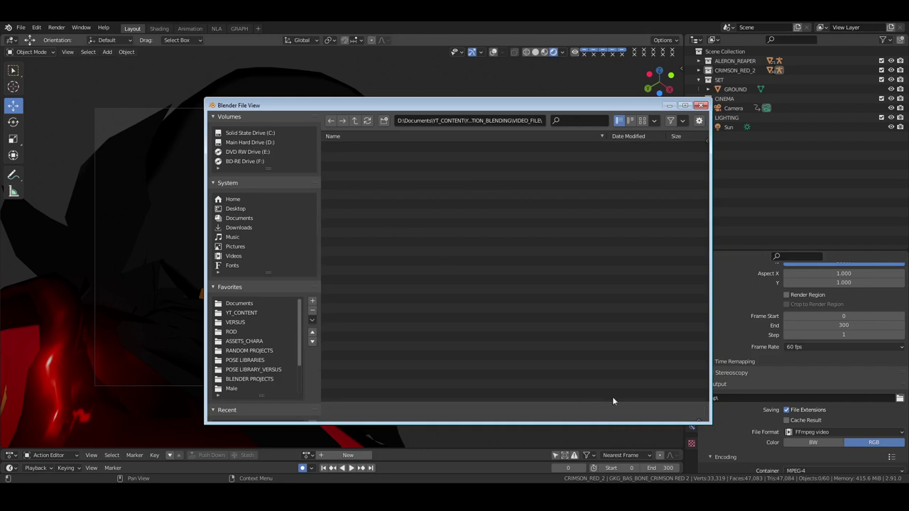
click(610, 411)
key(ctrl+s)
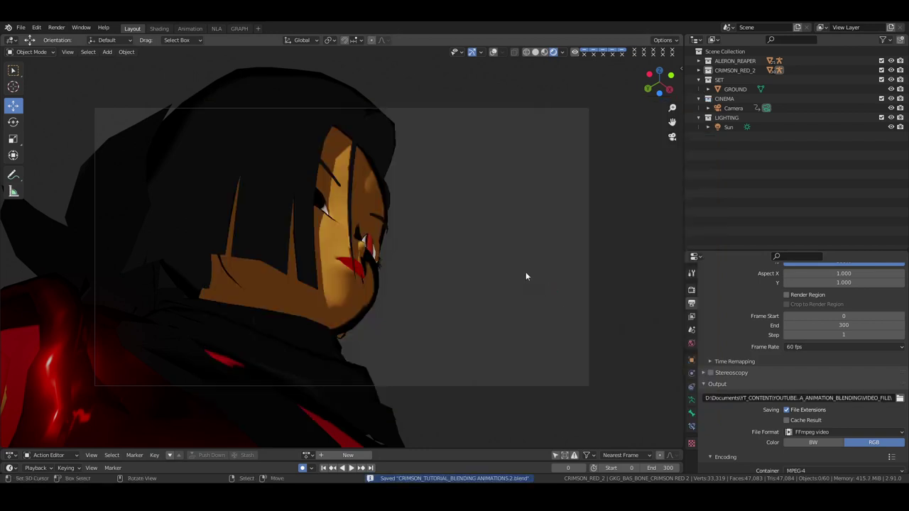
key(ctrl+F12)
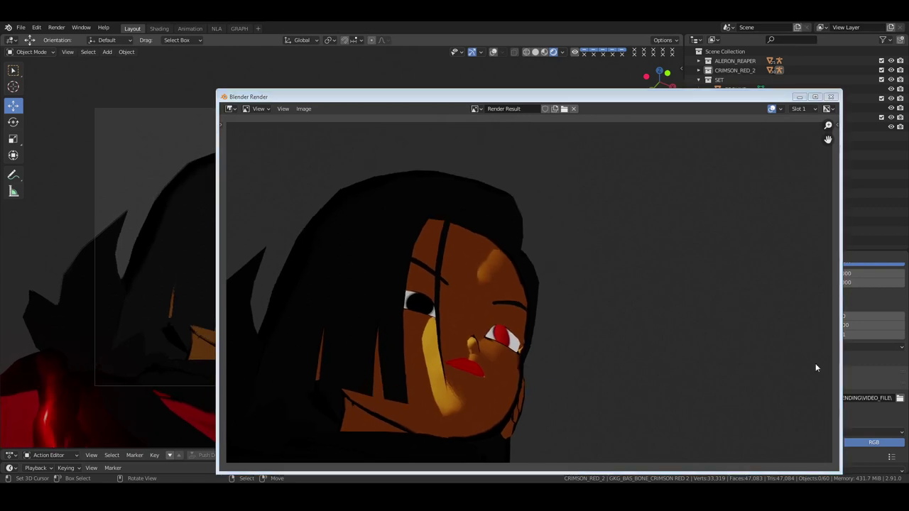
Step: Cancel the animation render partway, at frame 69
key(Escape)
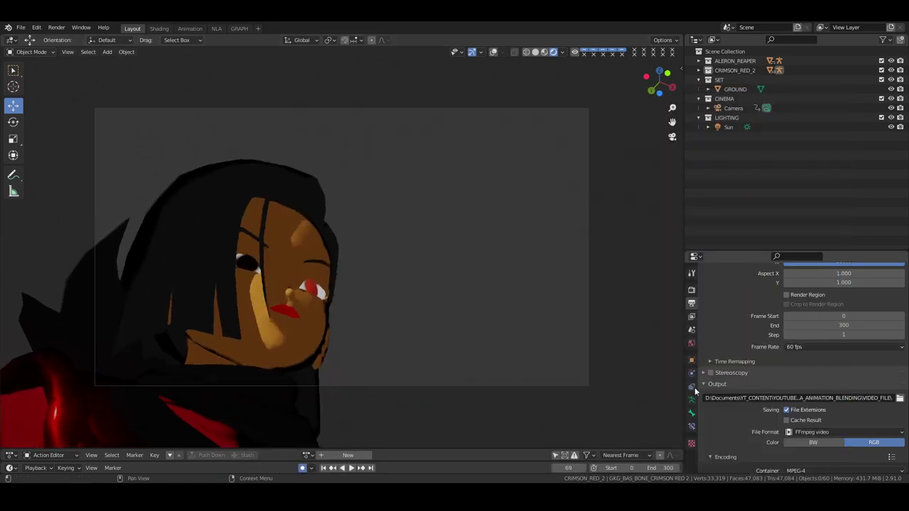
Step: Re-render the full frame 0–300 animation to VIDEO_FILE and close the finished render window
key(F11)
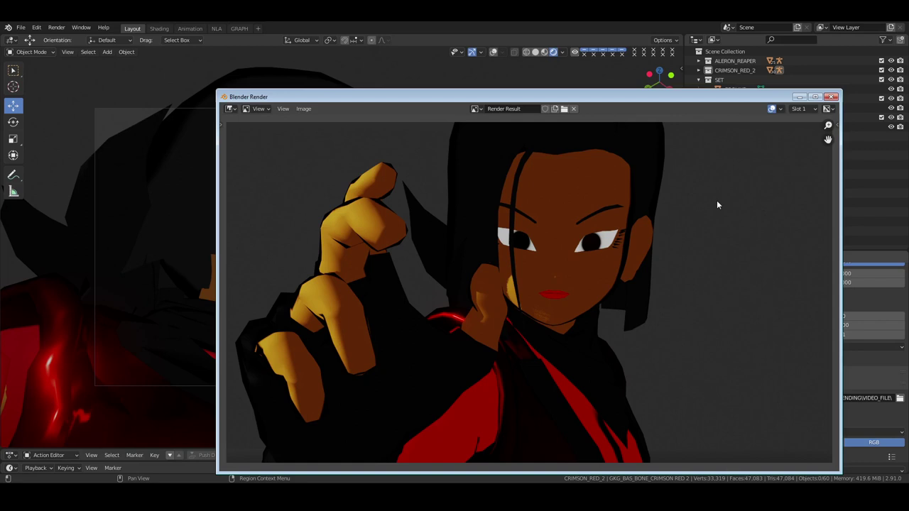
key(Escape)
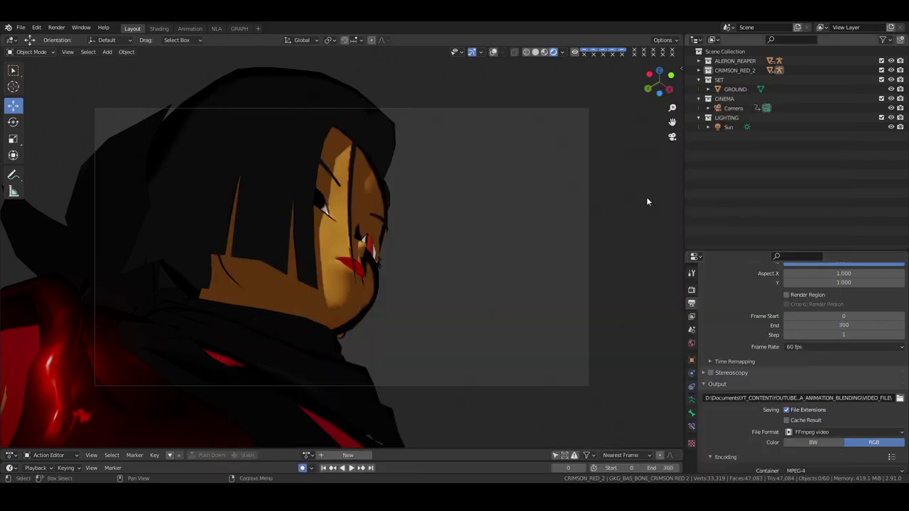
click(67, 53)
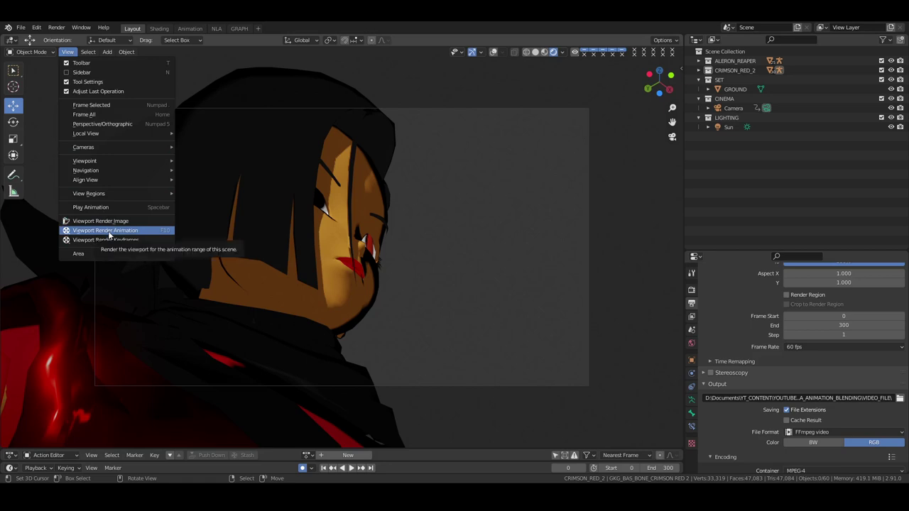
key(Escape)
mouse_move(57, 28)
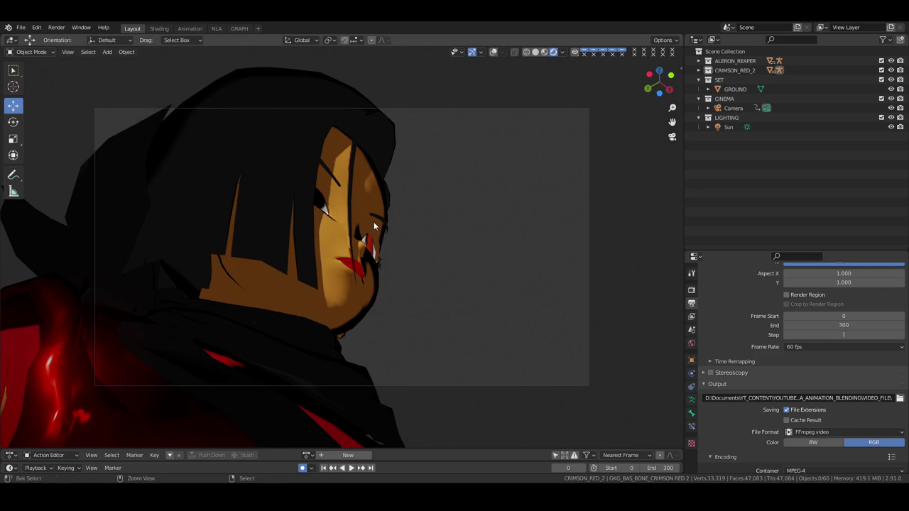
key(ctrl+F11)
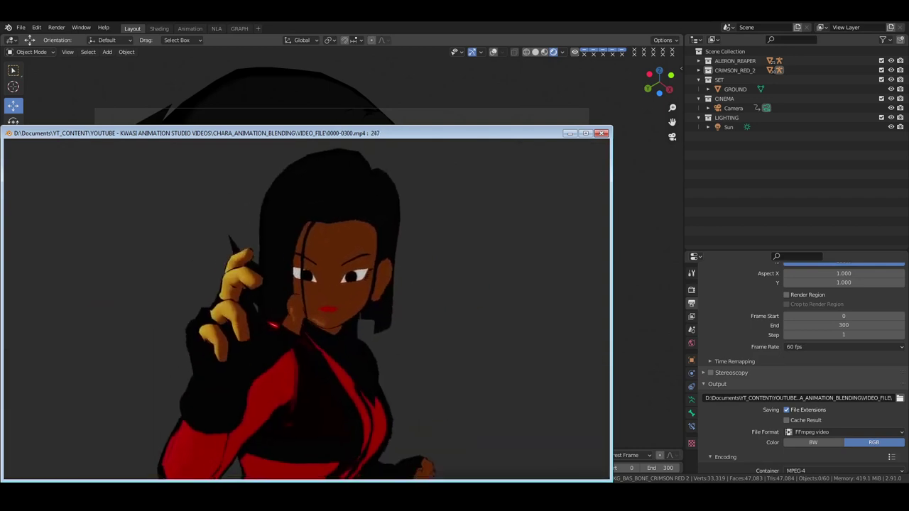
key(Escape)
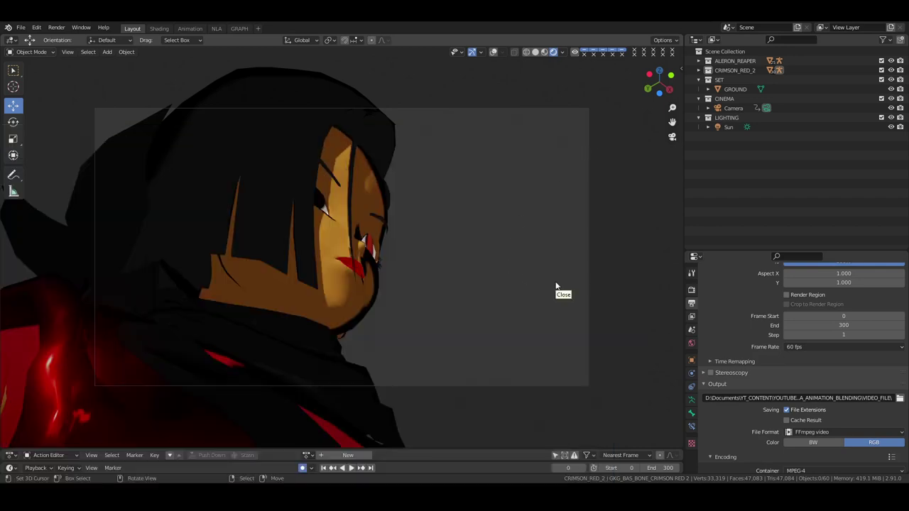
Step: Save, leave camera view, and orbit, zoom and pan to frame both characters
key(ctrl+s)
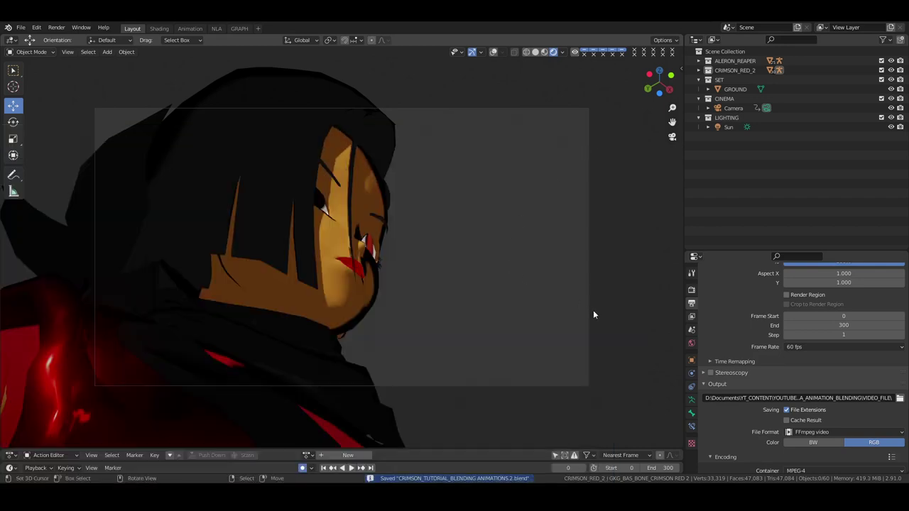
key(KP_0)
middle_drag(460, 115, 423, 282)
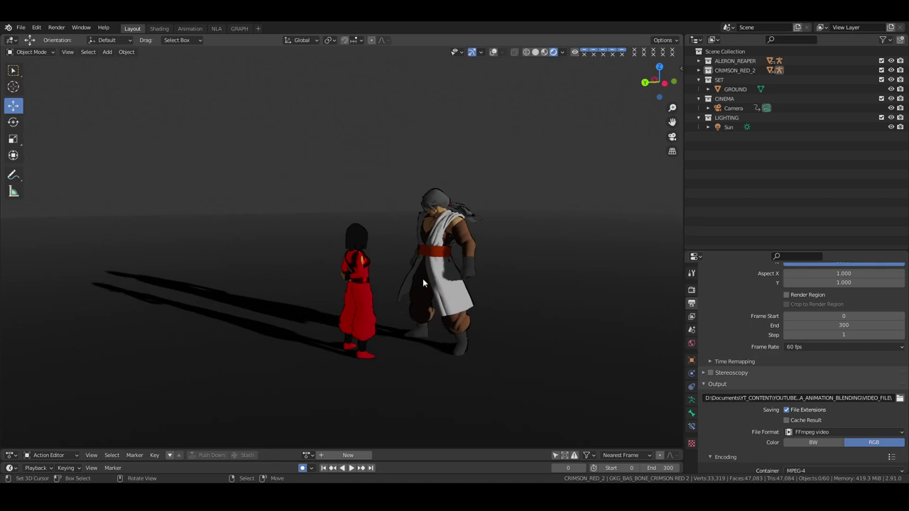
scroll(714, 310, up, 3)
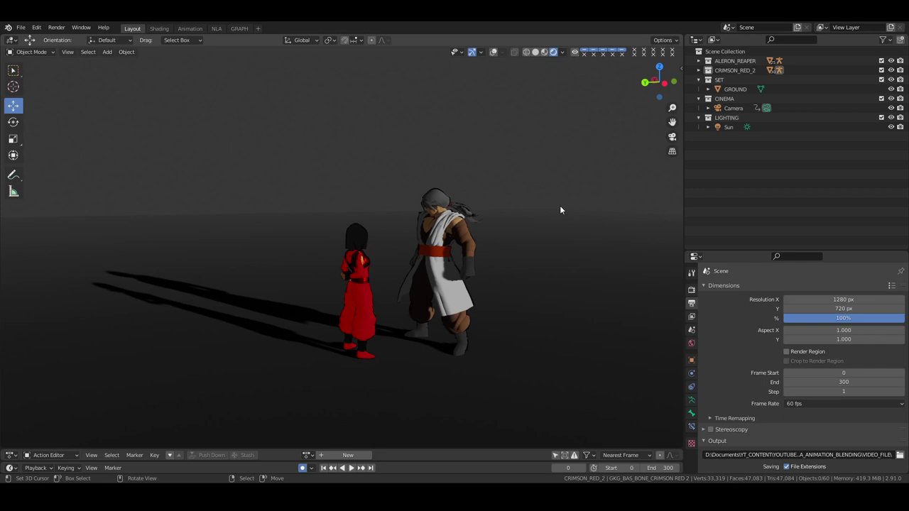
shift+middle_drag(546, 223, 464, 98)
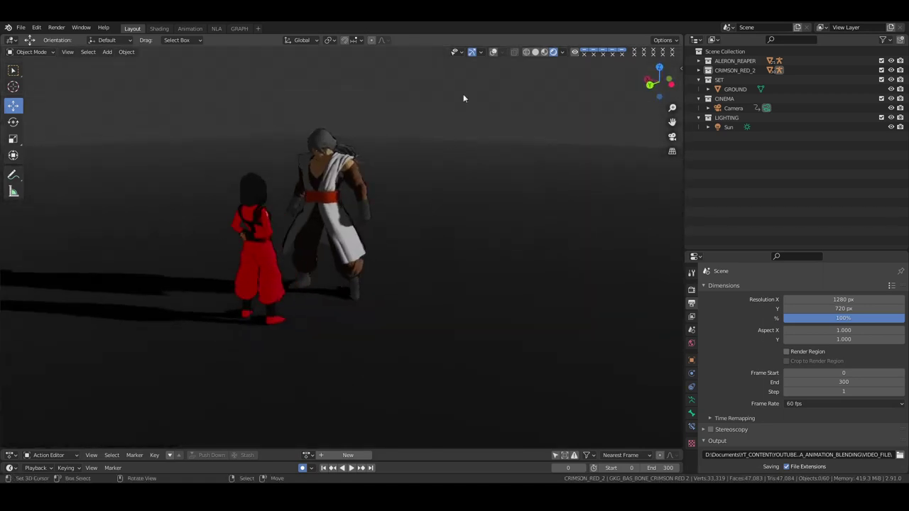
Step: Inspect the GROUND plane in local view, then return to the full scene with overlays hidden
click(493, 51)
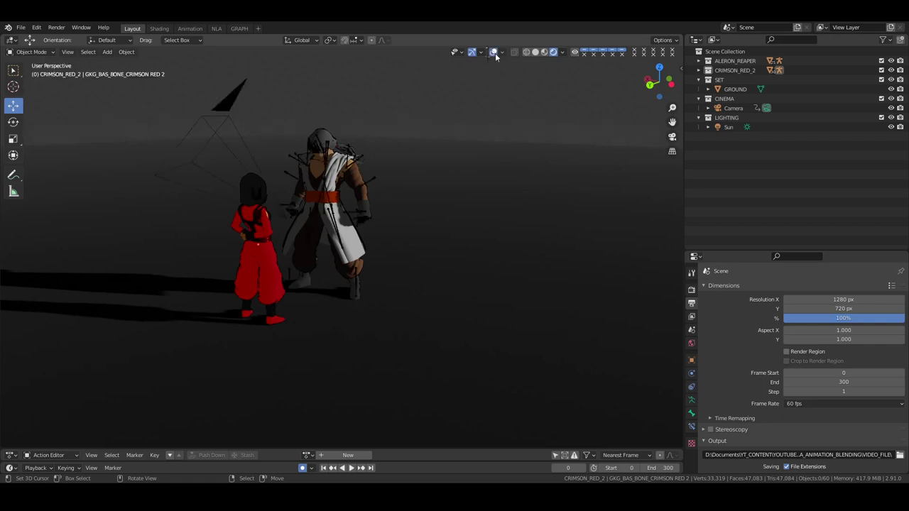
click(514, 245)
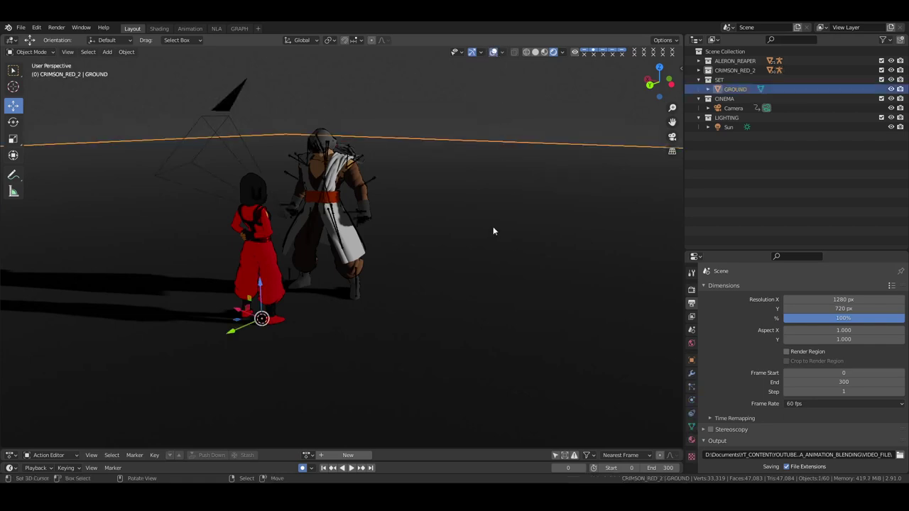
key(KP_Divide)
middle_drag(406, 251, 484, 248)
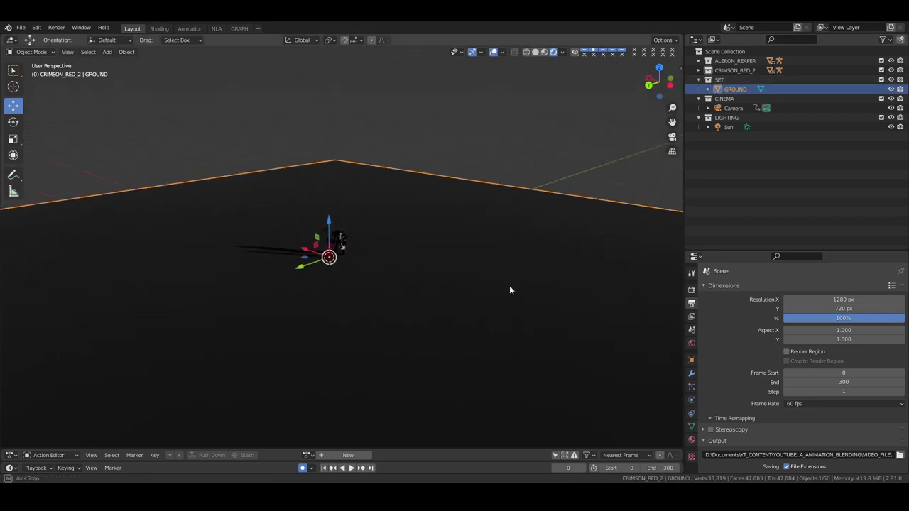
key(alt+a)
key(KP_Divide)
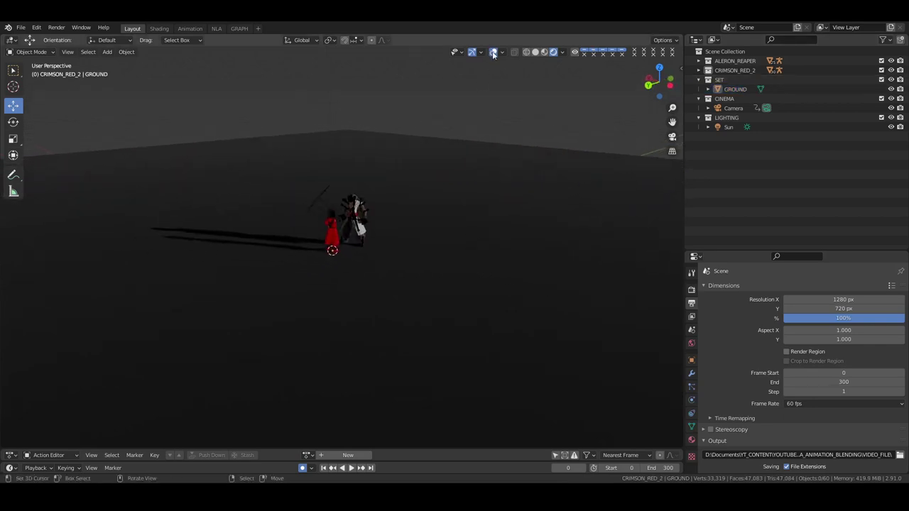
click(494, 53)
mouse_move(450, 229)
middle_down()
mouse_move(274, 228)
mouse_move(373, 215)
mouse_move(435, 232)
middle_up()
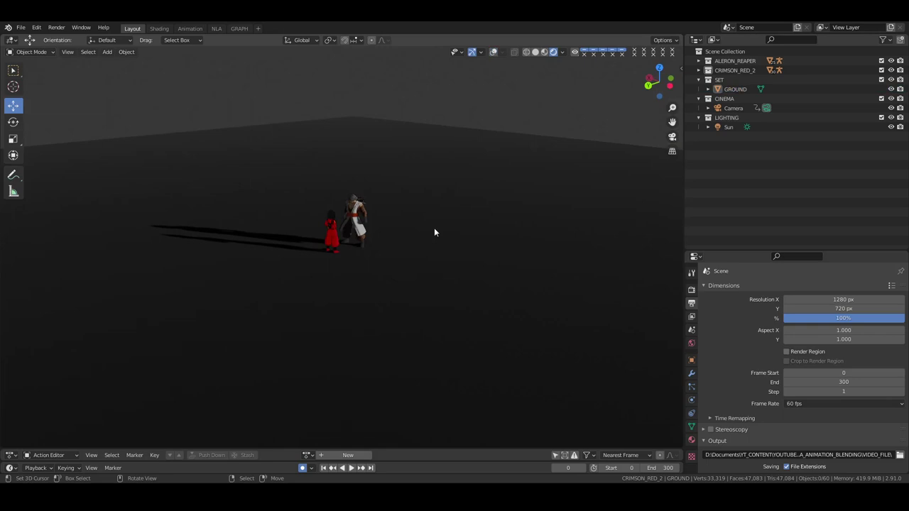